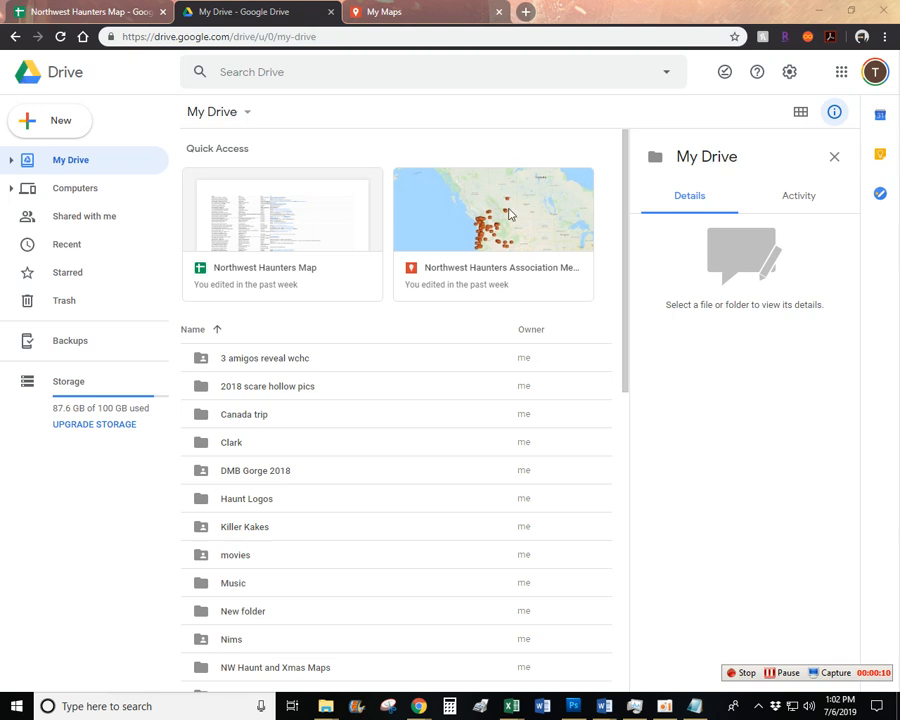
# Open the Northwest Haunters Association map from My Drive and view the details of the Murder House Presents: Bloody Xmas marker in Portland.
pyautogui.click(508, 208)
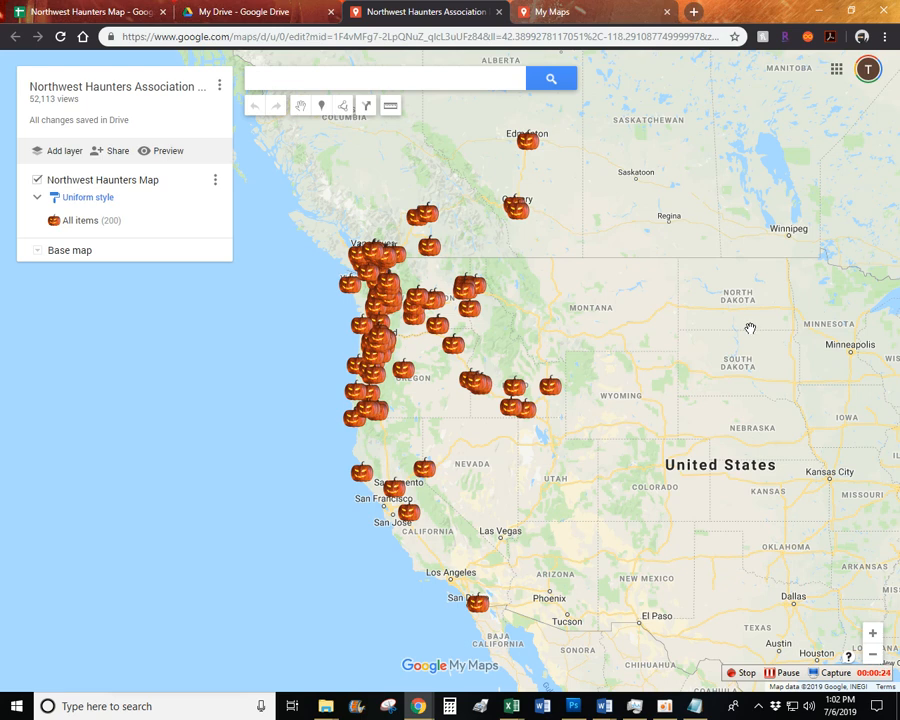
pyautogui.doubleClick(374, 337)
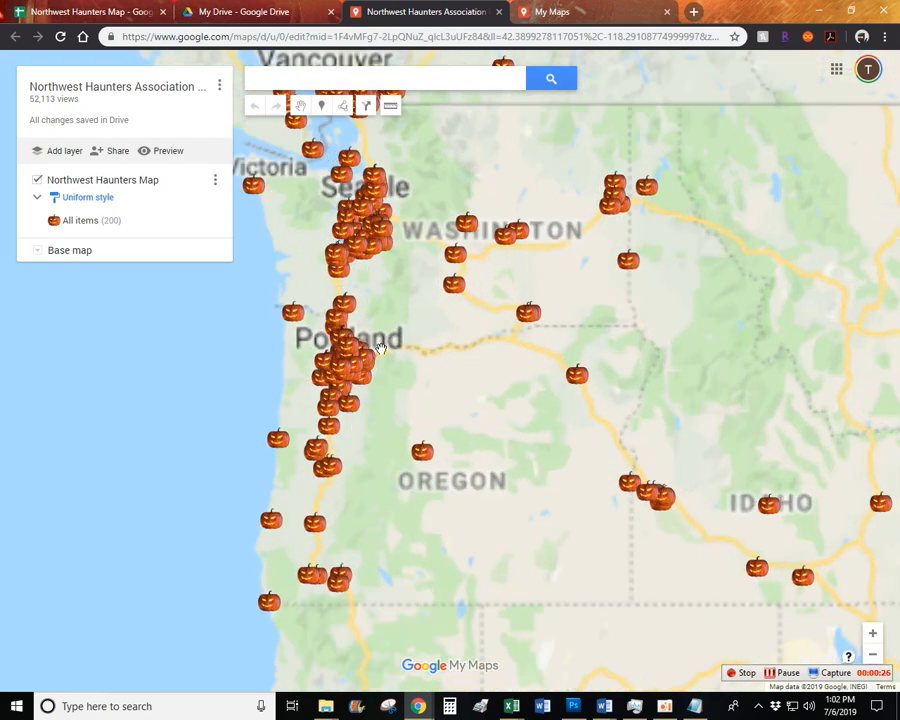
pyautogui.doubleClick(350, 364)
pyautogui.doubleClick(295, 374)
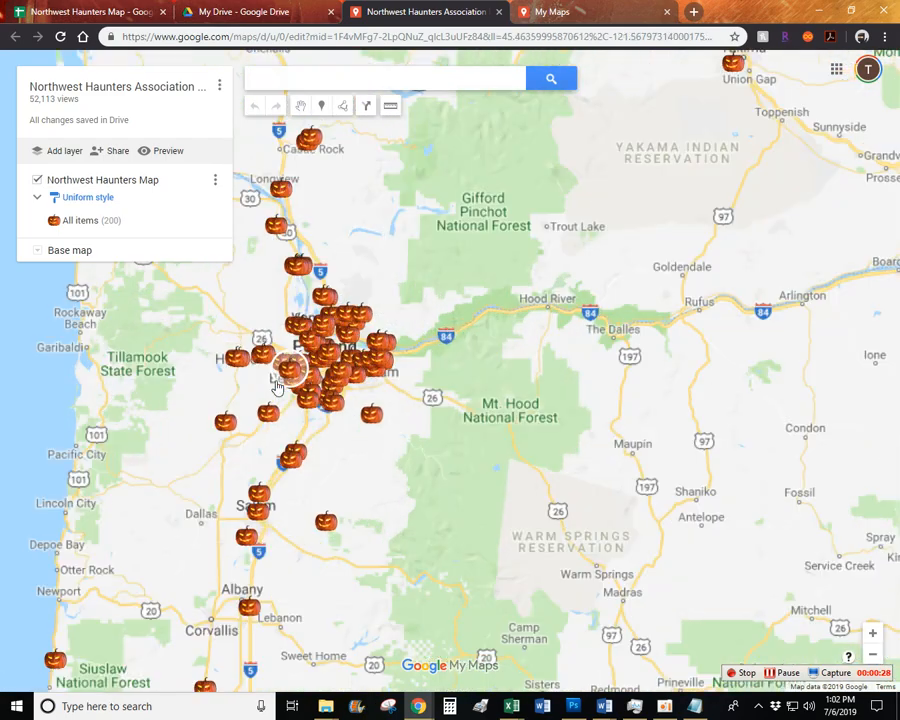
pyautogui.scroll(2, 277, 386)
pyautogui.scroll(3, 381, 352)
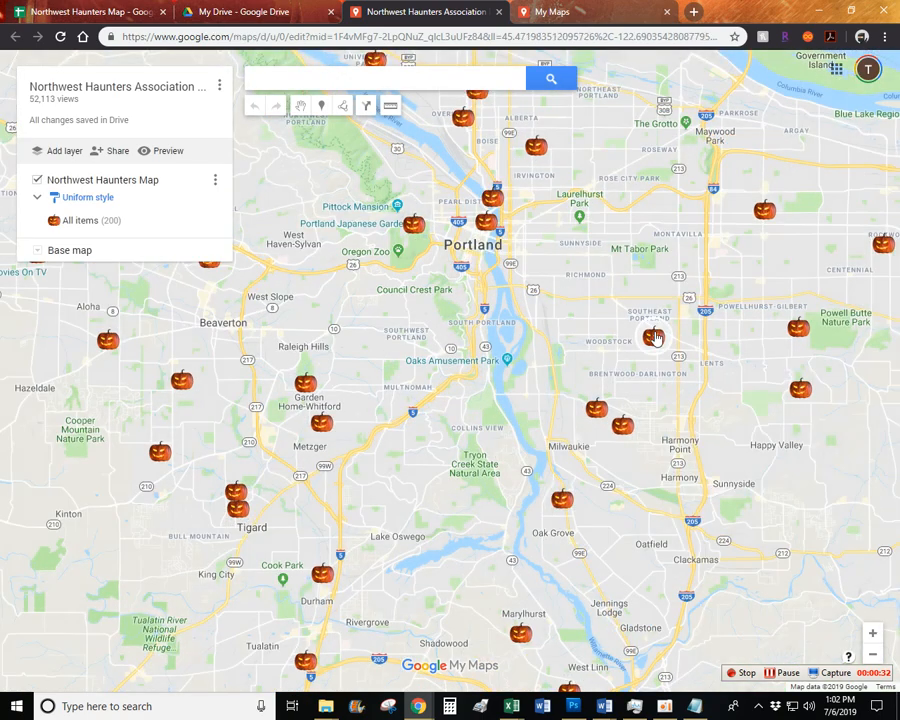
pyautogui.click(654, 337)
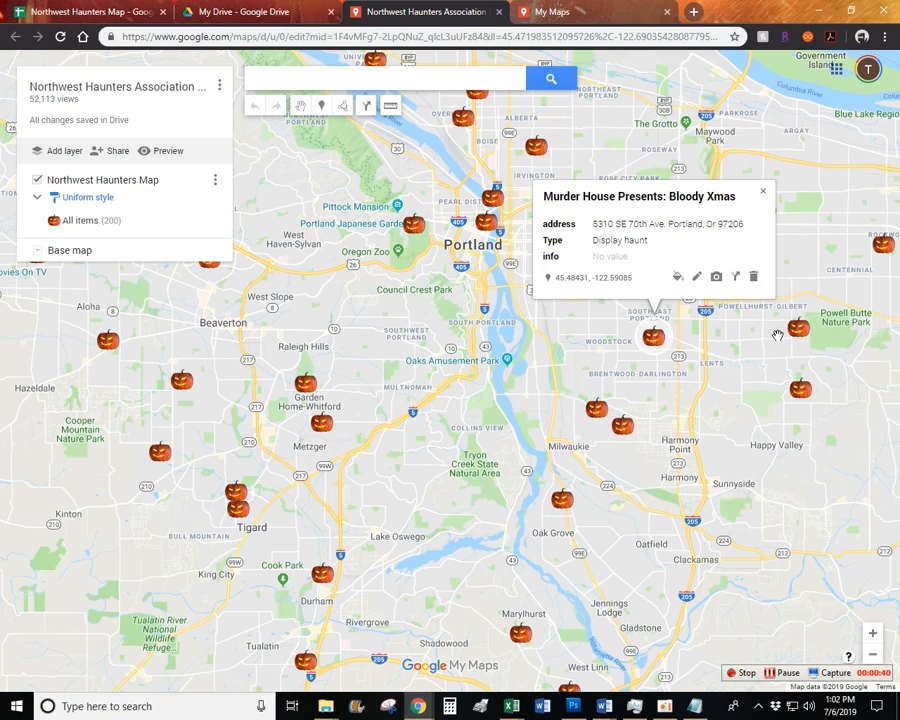
# View the details of the Scare Hollow marker in Gresham, east of Portland, and show the wider Northwest region.
pyautogui.moveTo(652, 336)
pyautogui.mouseDown()
pyautogui.moveTo(537, 331)
pyautogui.moveTo(442, 309)
pyautogui.mouseUp()
pyautogui.click(566, 292)
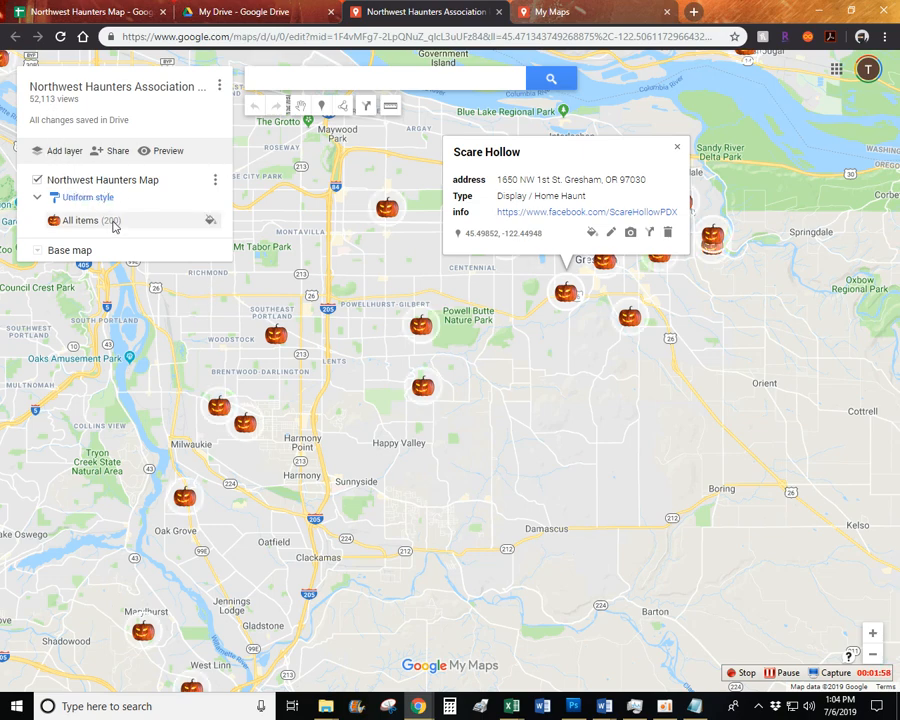
pyautogui.scroll(-3, 350, 396)
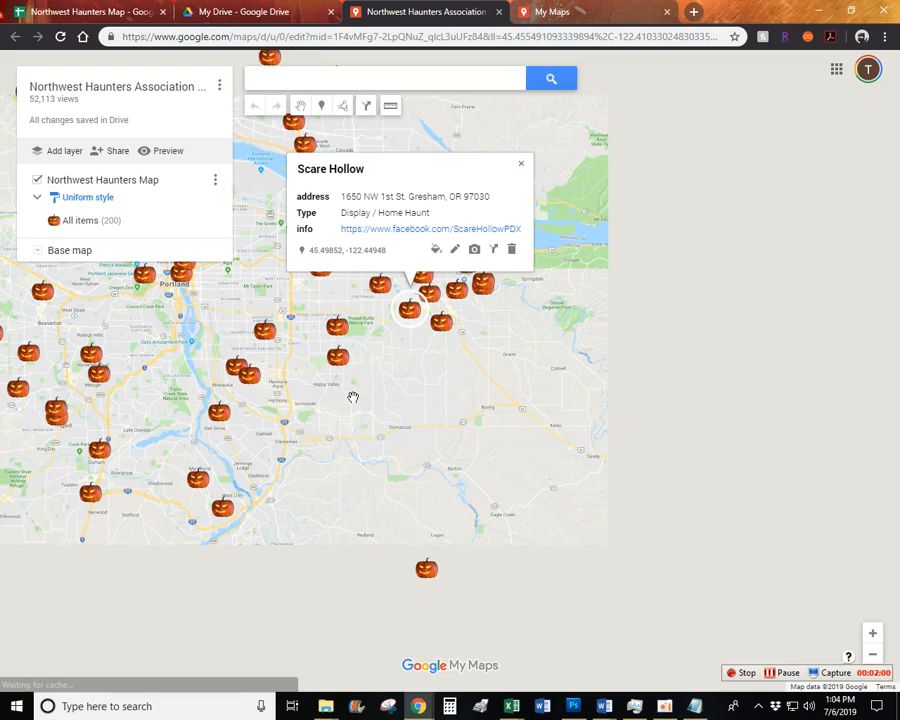
pyautogui.scroll(3, 440, 405)
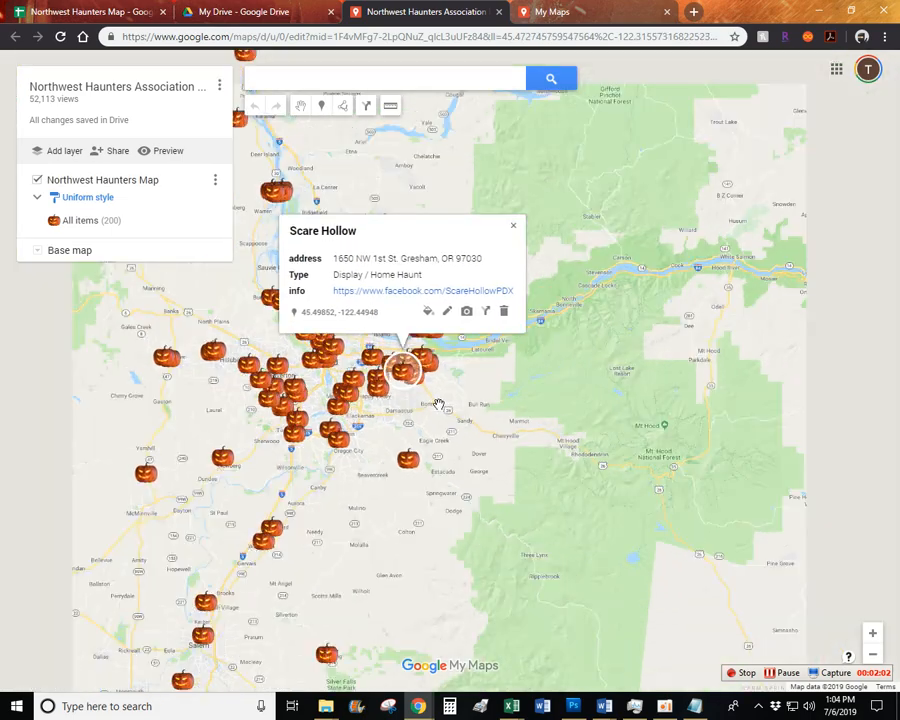
pyautogui.scroll(-3, 573, 399)
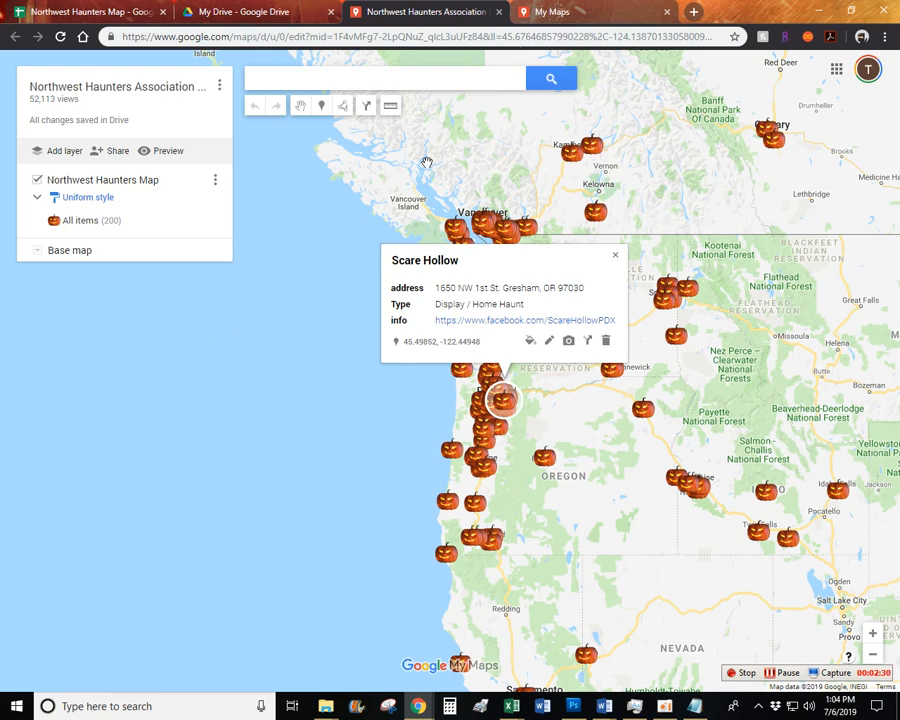
# Open nwhaunters.wixsite.com/nwha in a new browser tab and go to its Haunt Map page.
pyautogui.hotkey('ctrl', 't')
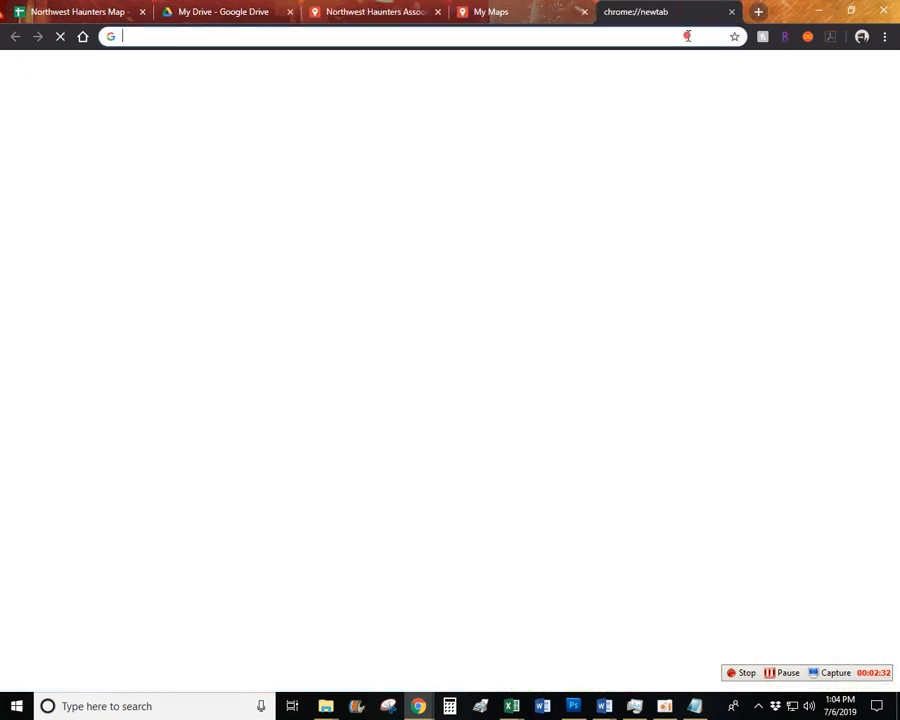
pyautogui.write('nwha')
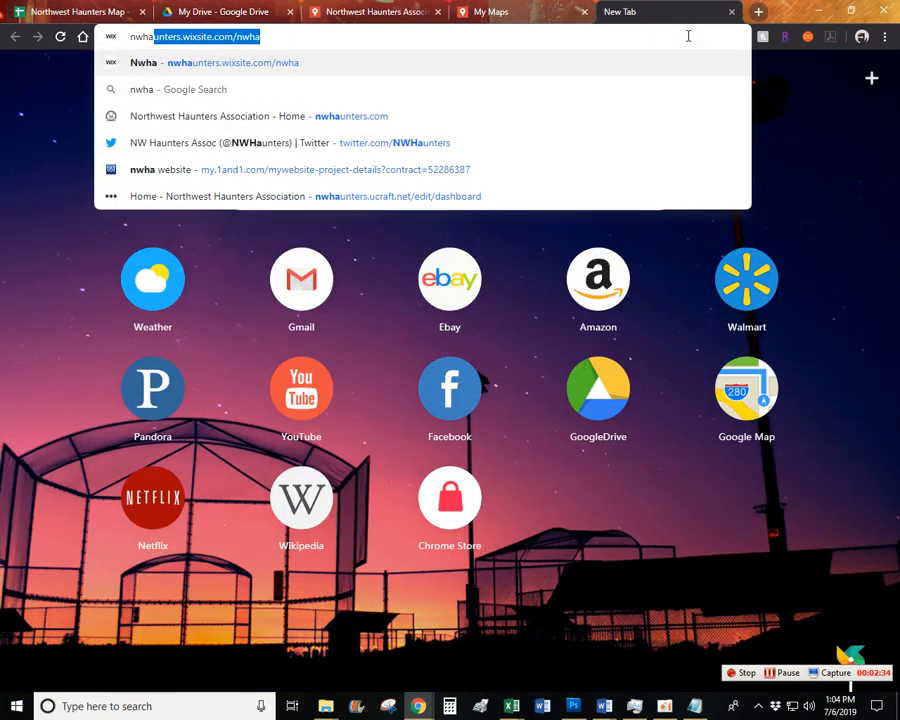
pyautogui.press('Return')
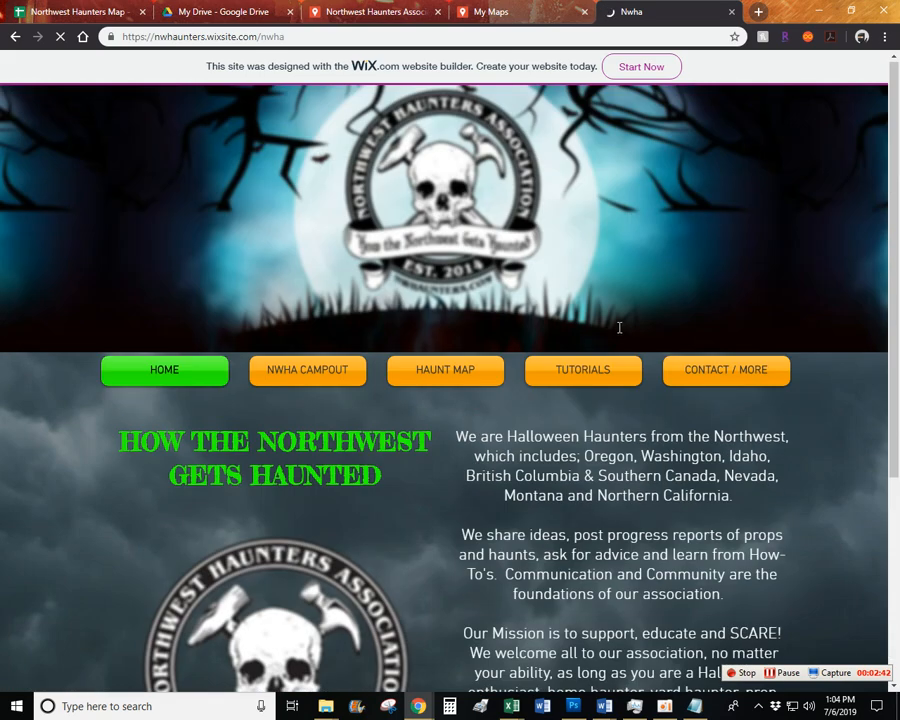
pyautogui.click(437, 380)
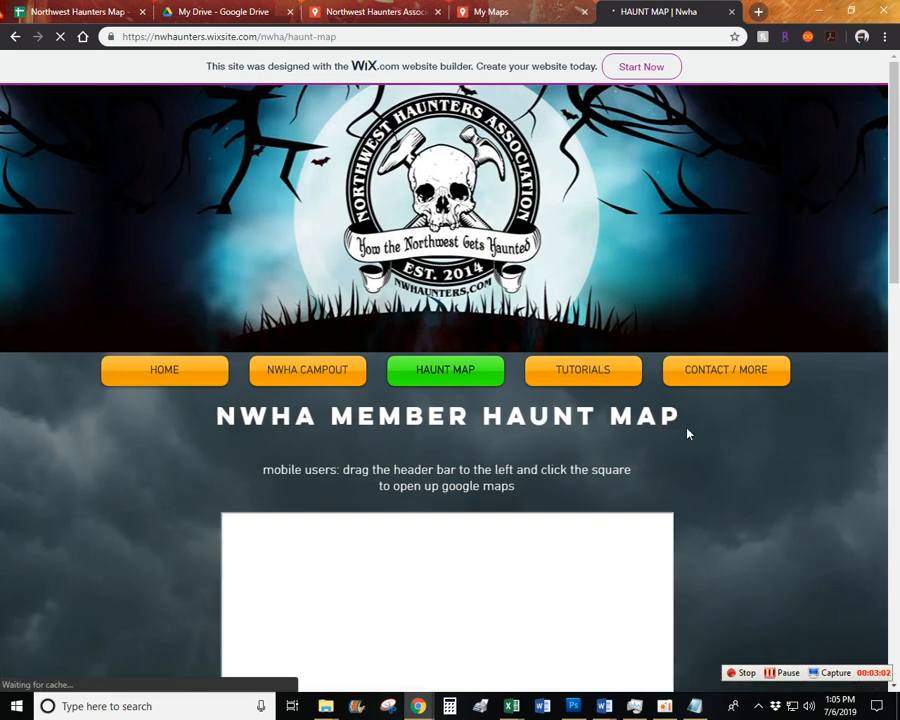
# Examine the fields of the NWHA Haunt Map Submission form, from the entry type to the website or Facebook page.
pyautogui.scroll(-5, 749, 424)
pyautogui.scroll(-4, 749, 424)
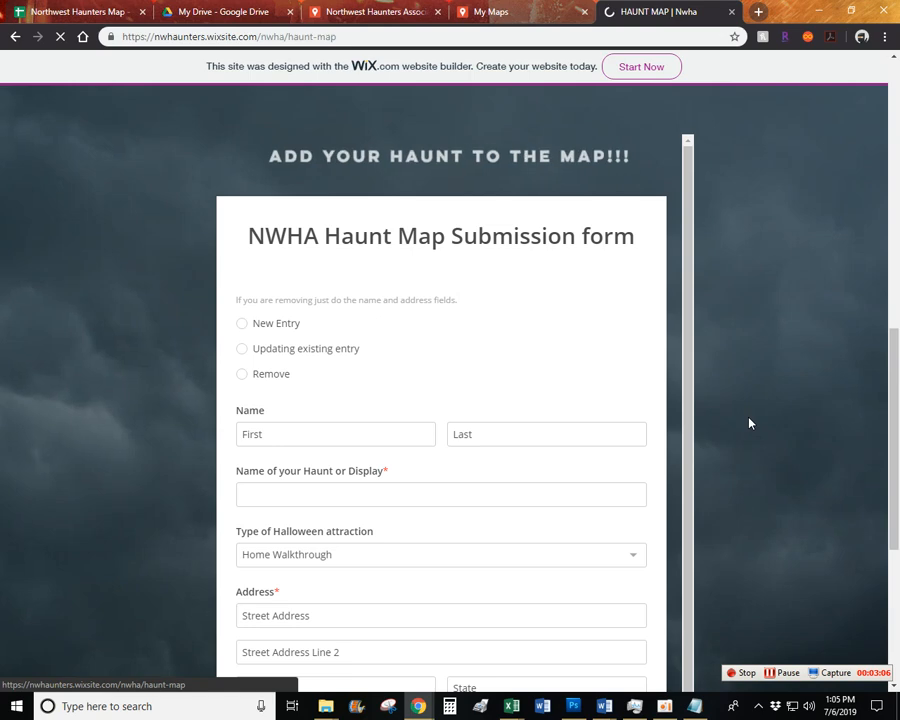
pyautogui.scroll(1, 749, 424)
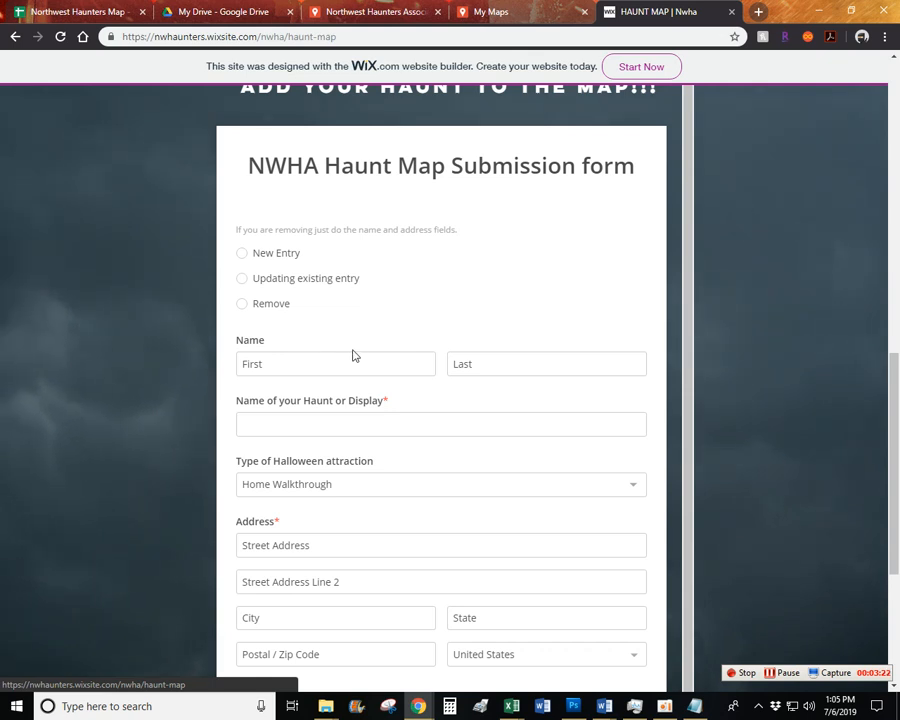
pyautogui.click(285, 364)
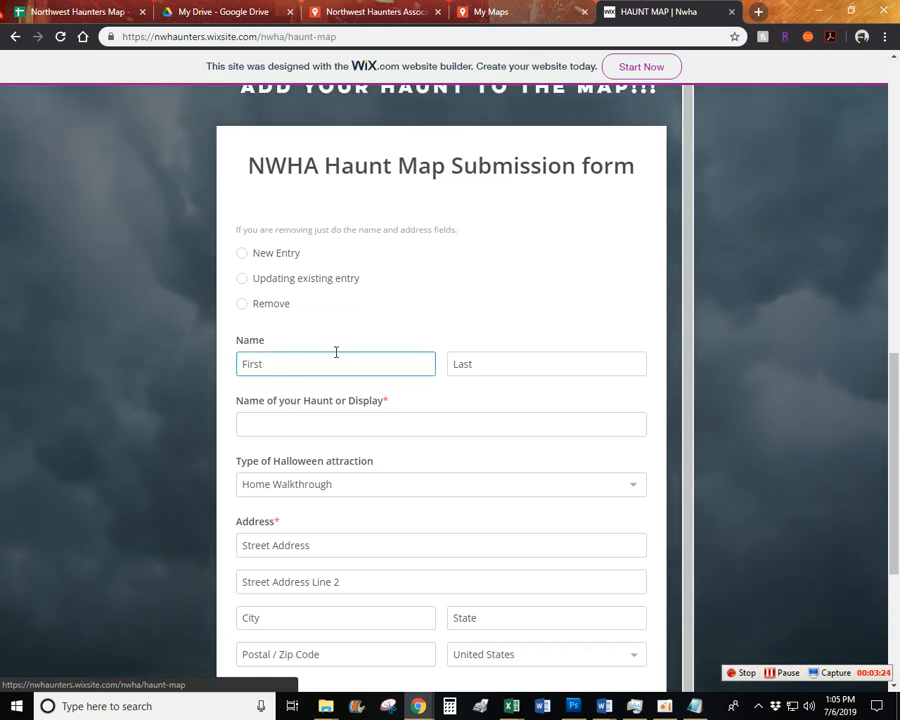
pyautogui.click(323, 424)
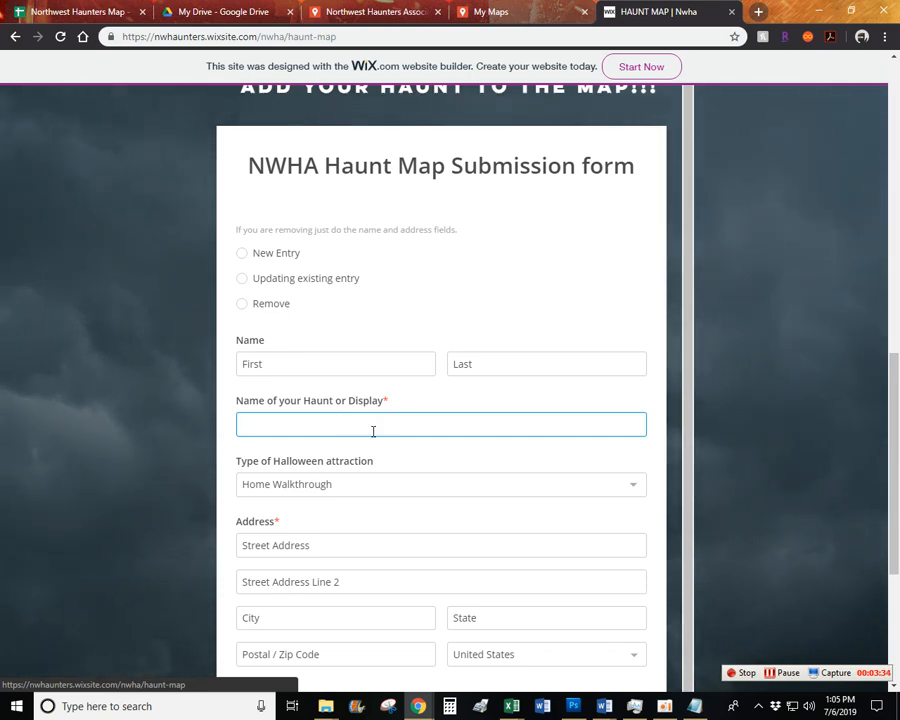
pyautogui.click(350, 503)
pyautogui.scroll(-1, 341, 538)
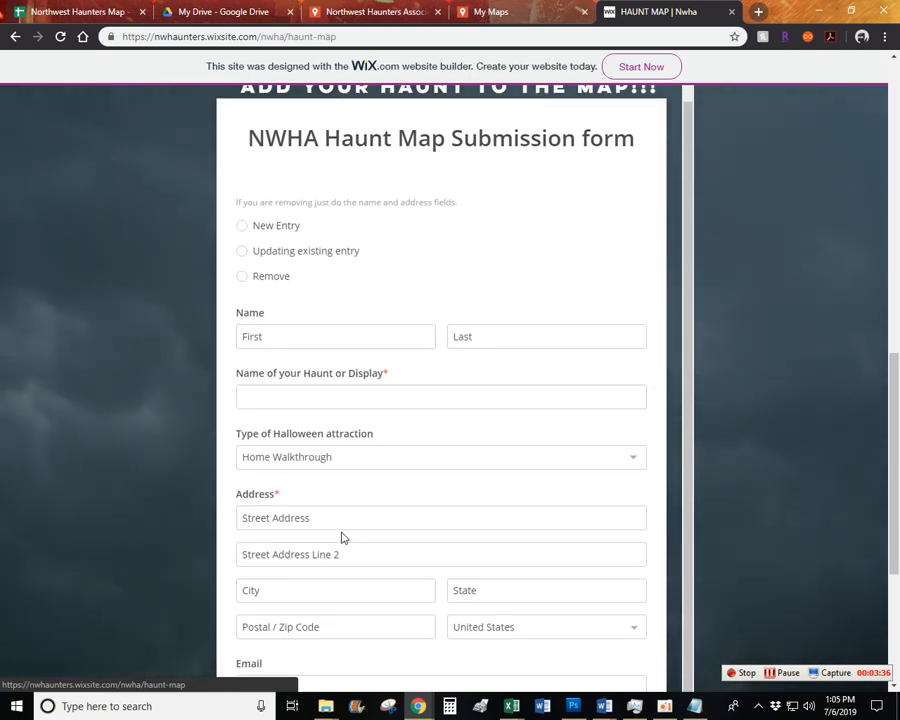
pyautogui.click(350, 580)
pyautogui.scroll(-3, 342, 590)
pyautogui.scroll(-1, 330, 578)
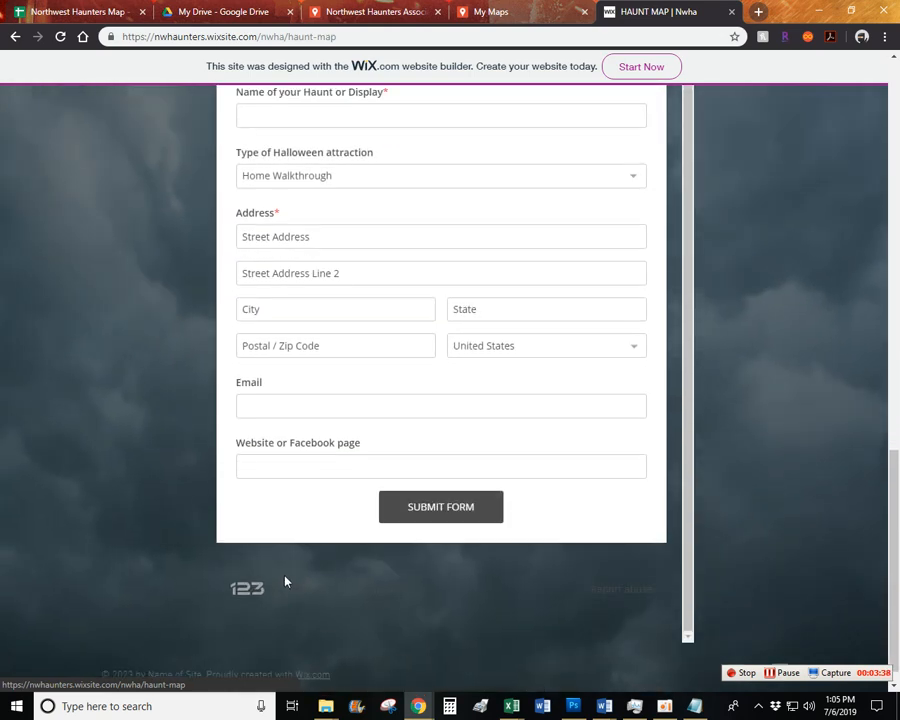
pyautogui.scroll(1, 199, 577)
pyautogui.scroll(1, 197, 577)
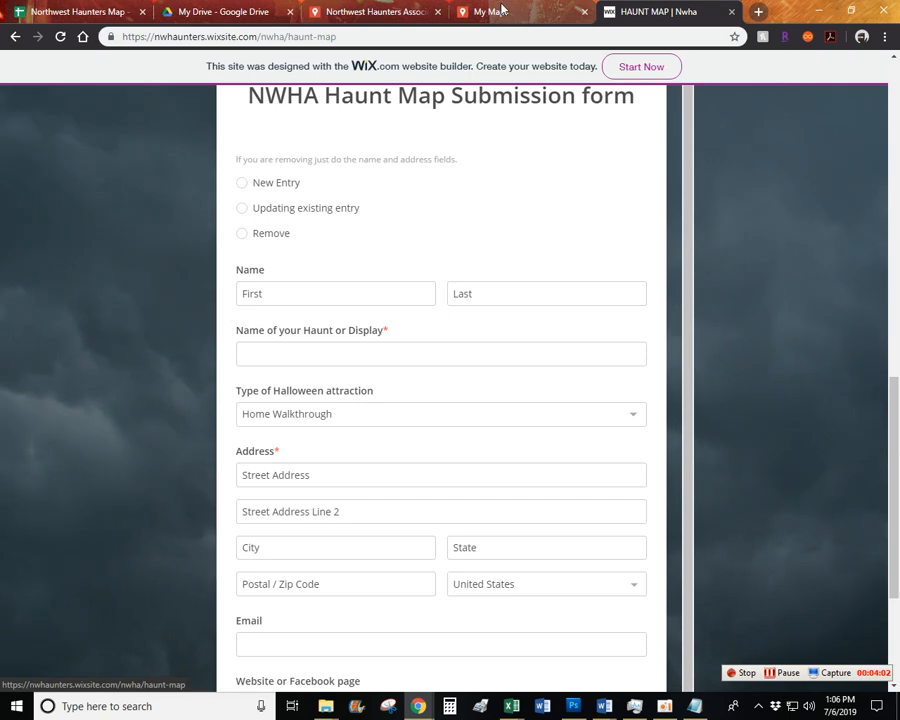
# Preview the Northwest Haunters Association map in view-only mode and look through the expanded list of all its items.
pyautogui.click(415, 16)
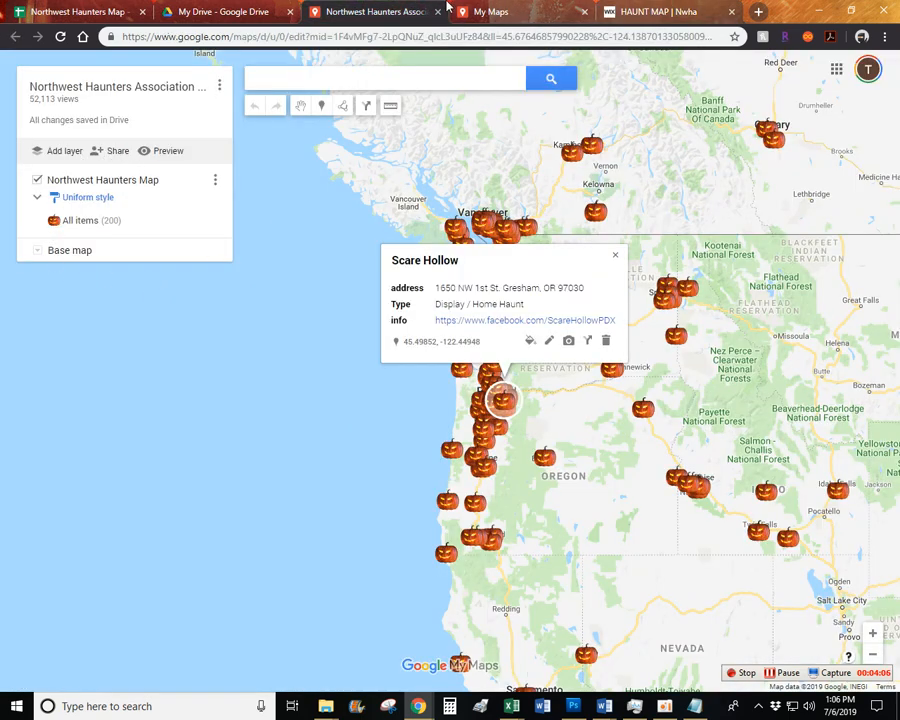
pyautogui.click(167, 152)
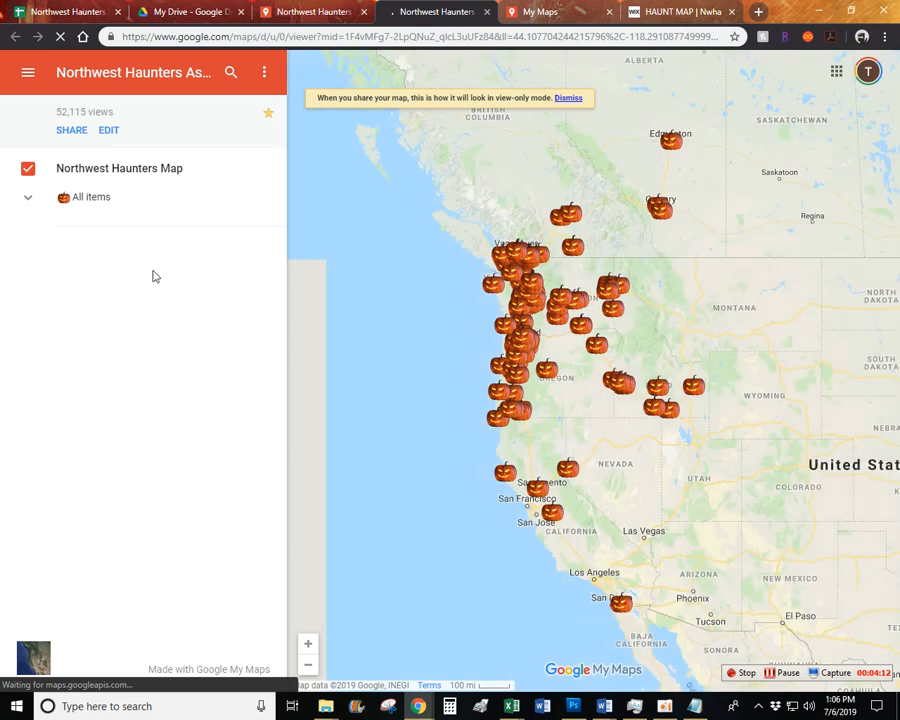
pyautogui.click(27, 201)
pyautogui.scroll(-12, 115, 362)
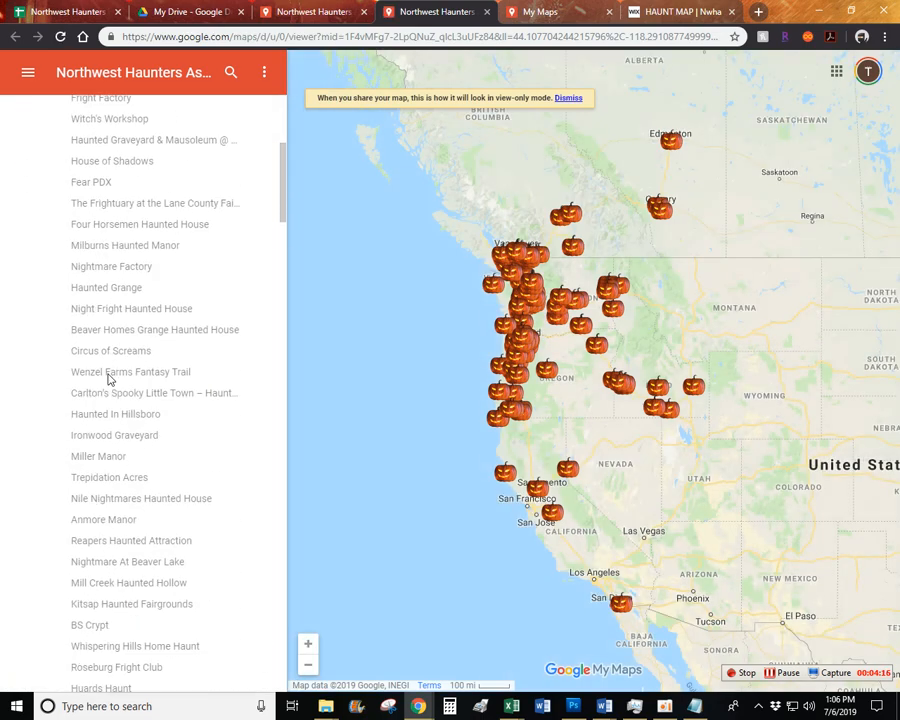
pyautogui.scroll(-15, 108, 418)
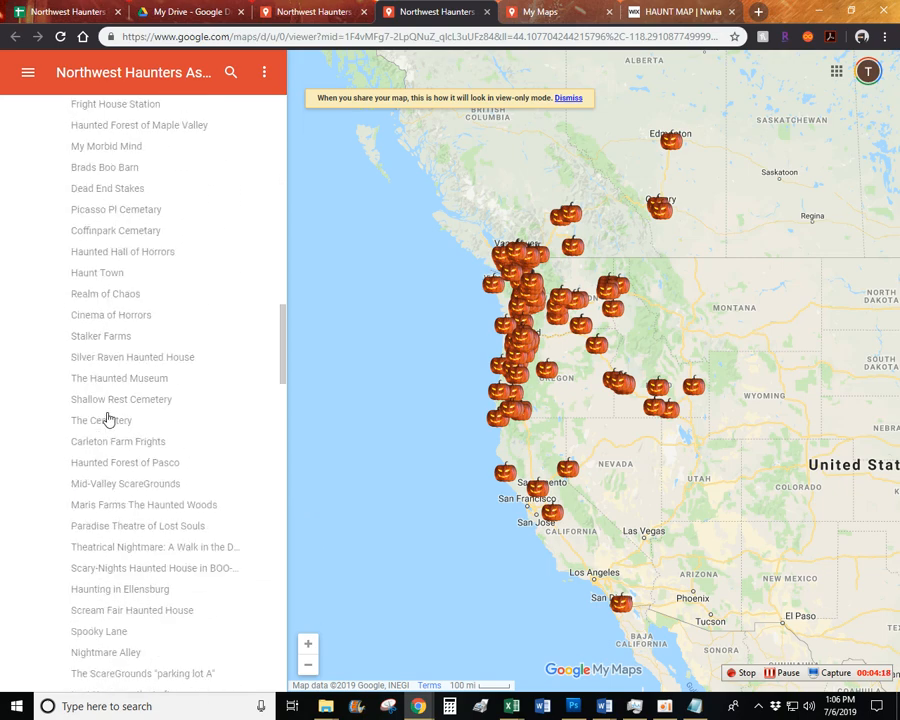
pyautogui.scroll(-12, 108, 418)
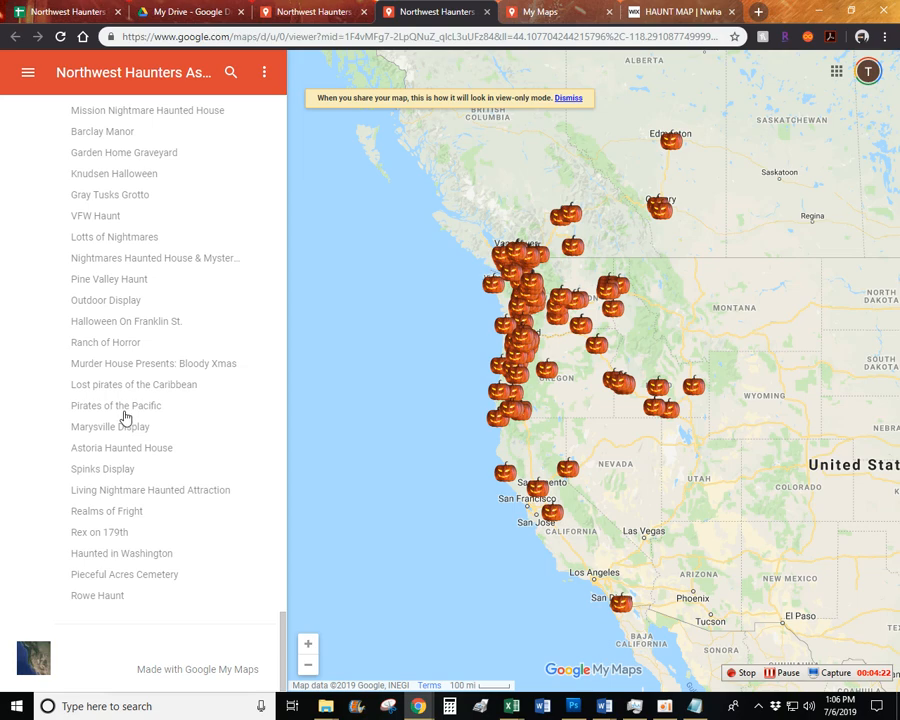
# View the details of the Pirates of the Pacific entry, close them and return to the map editor.
pyautogui.click(121, 408)
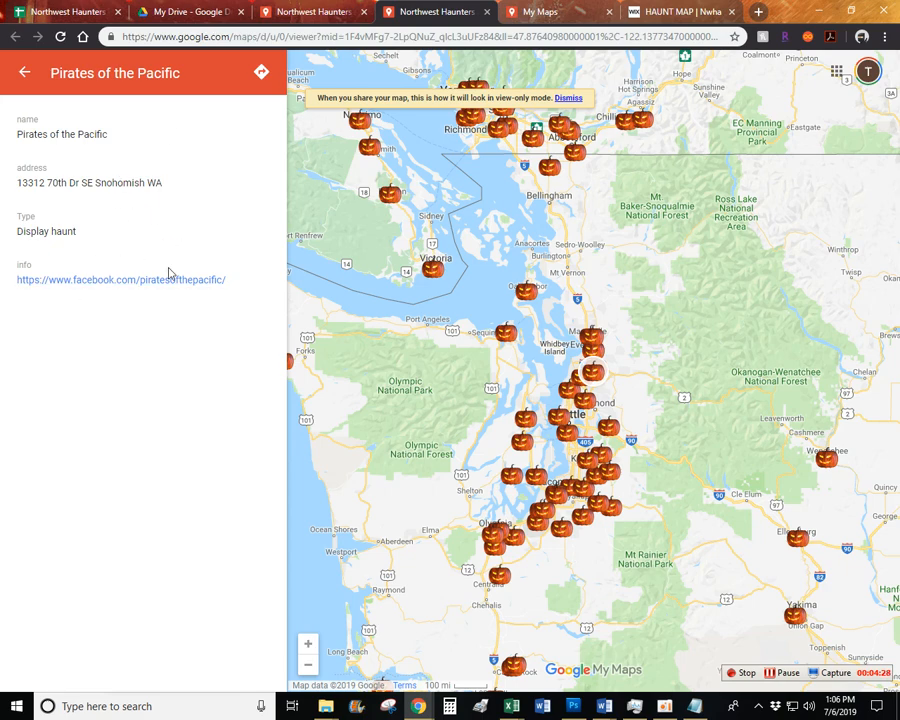
pyautogui.click(24, 76)
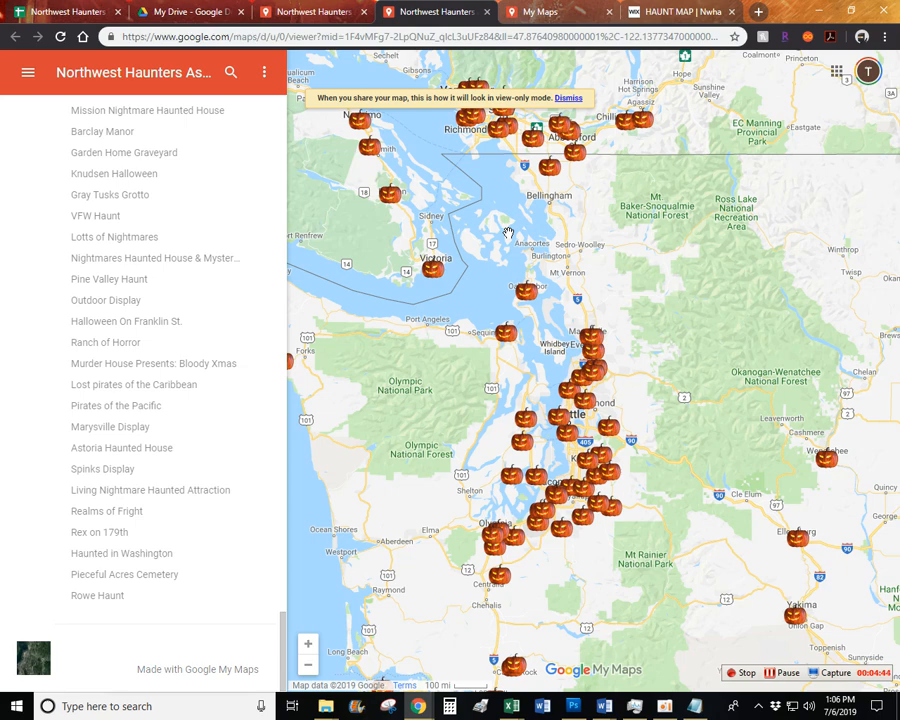
pyautogui.click(325, 20)
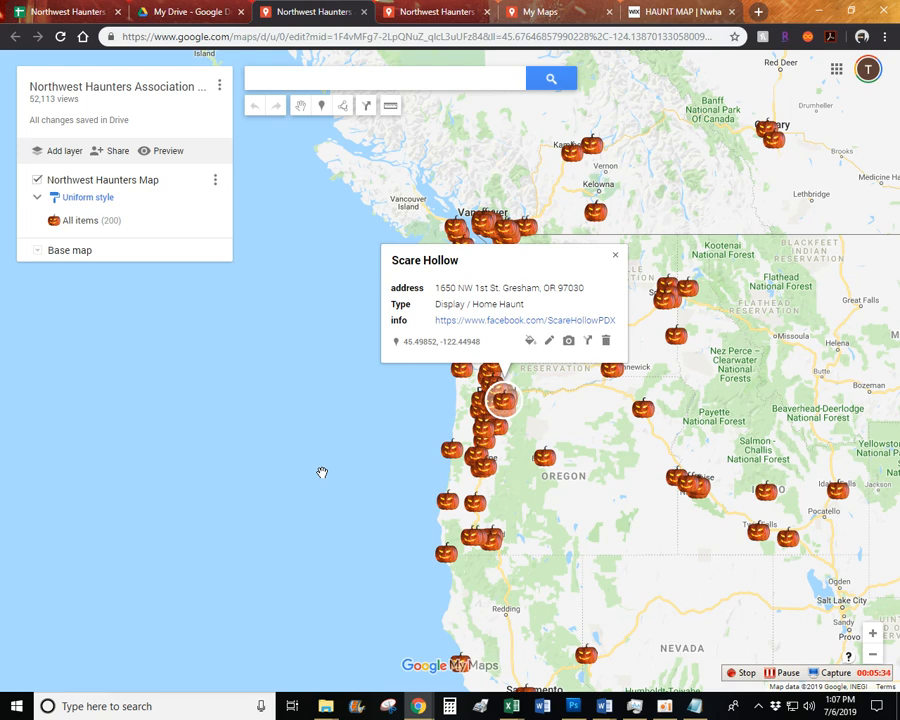
# Switch to the Northwest Haunters Map spreadsheet and examine its address, name, type and info entries.
pyautogui.click(56, 10)
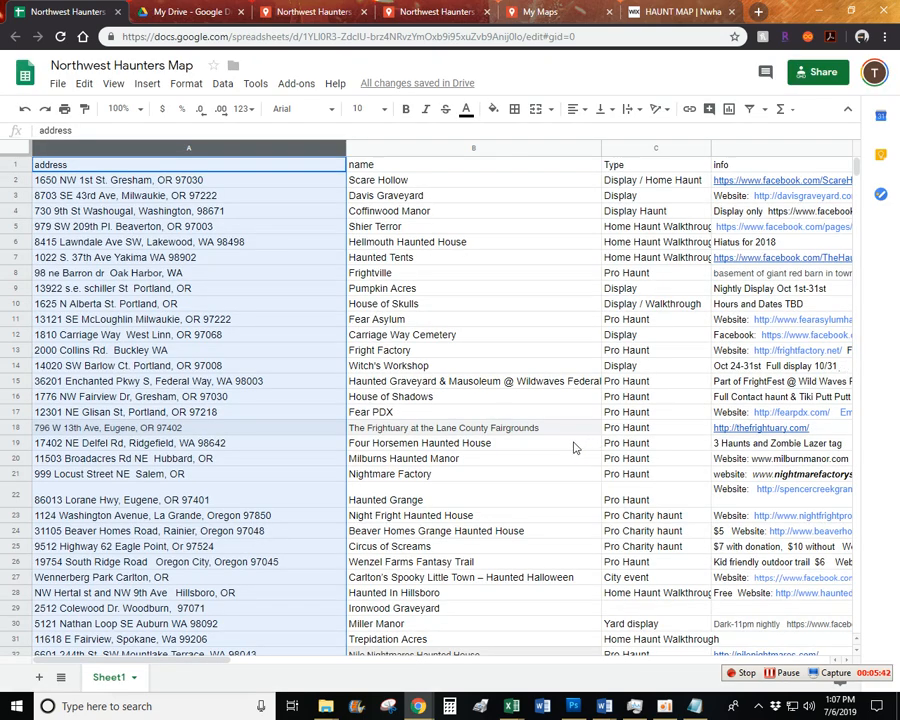
pyautogui.scroll(-15, 563, 446)
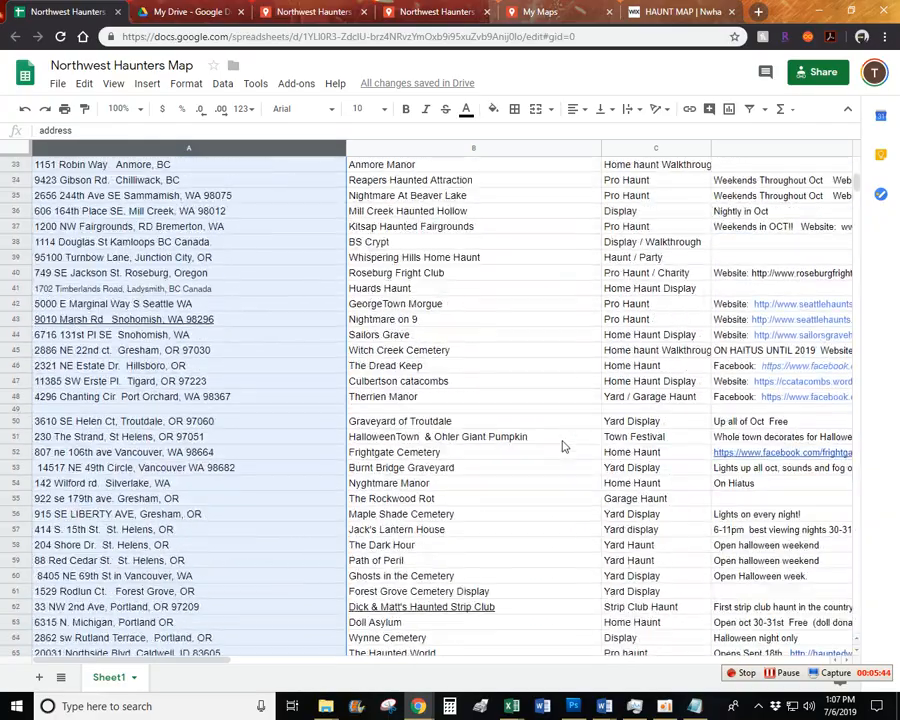
pyautogui.scroll(-18, 563, 447)
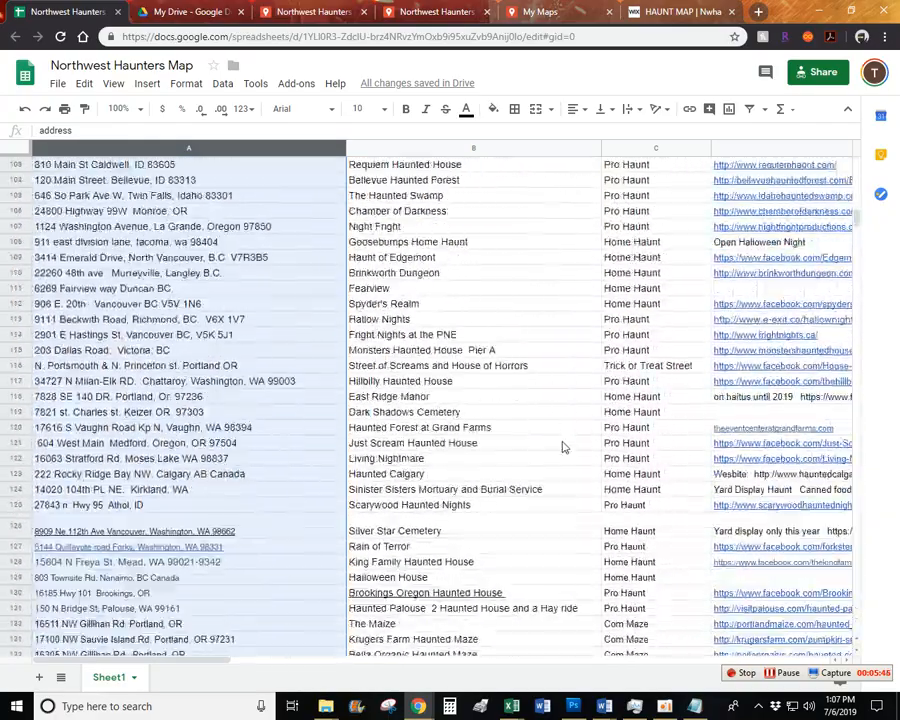
pyautogui.scroll(-10, 563, 447)
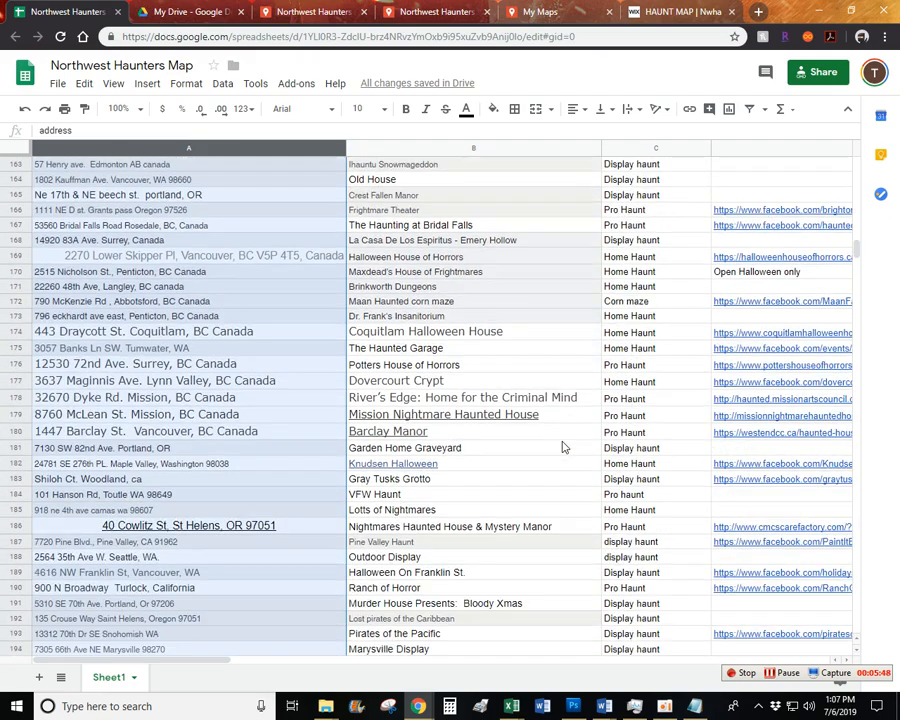
pyautogui.scroll(6, 563, 446)
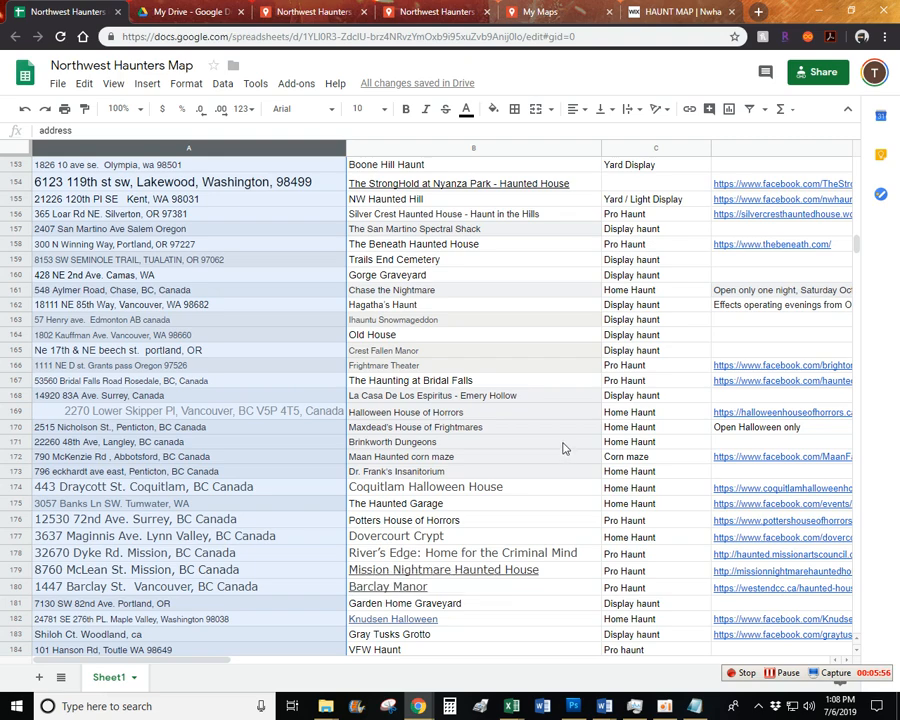
pyautogui.scroll(2, 563, 449)
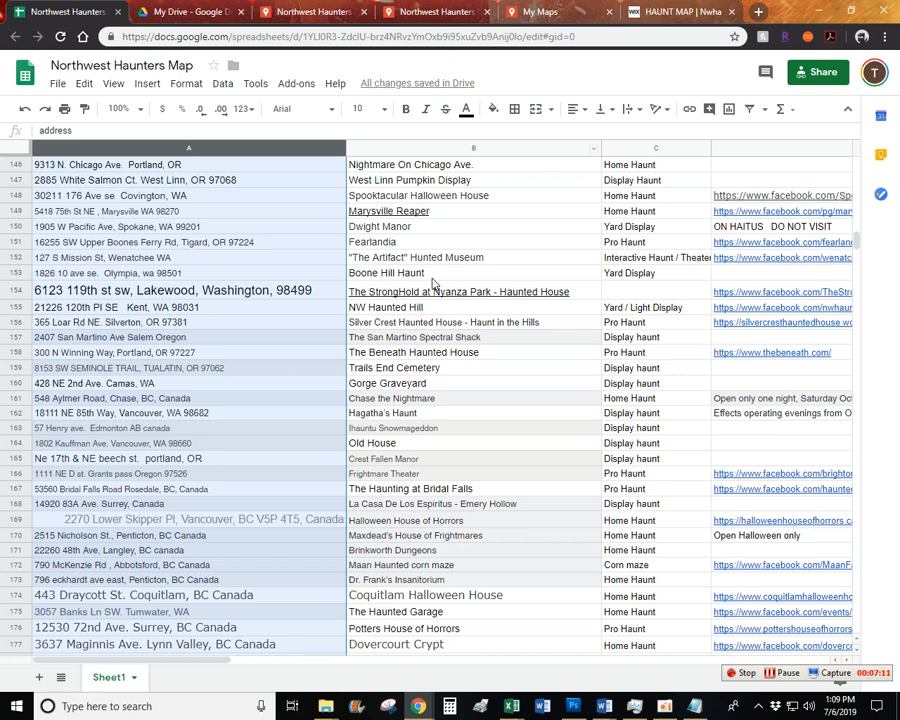
# Switch to My Drive and create a new blank Google Sheets spreadsheet.
pyautogui.click(190, 12)
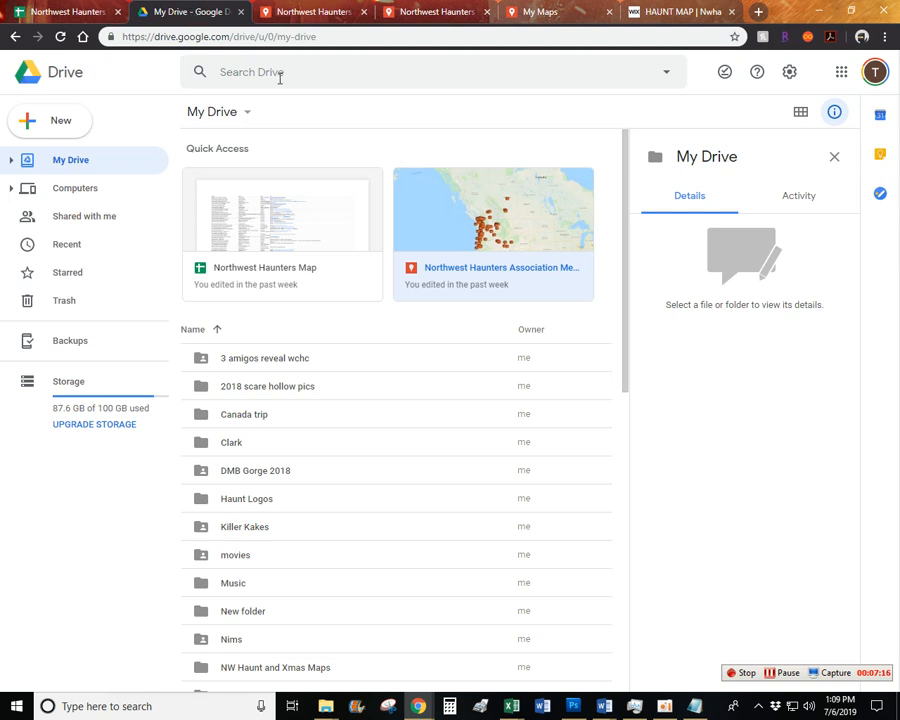
pyautogui.click(60, 130)
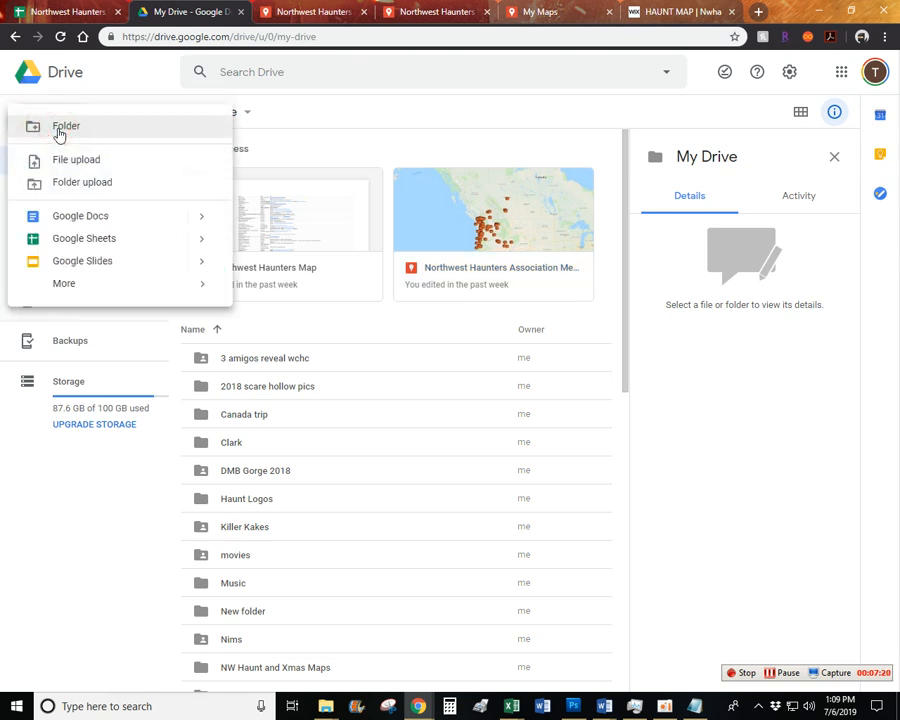
pyautogui.click(81, 240)
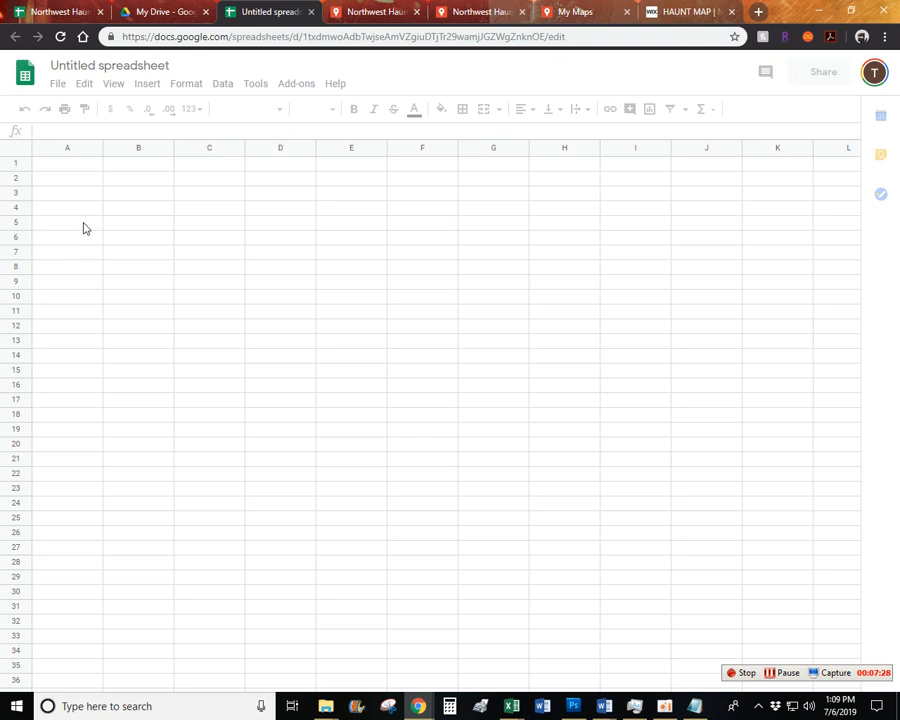
# Widen columns A, B, C and D of the blank spreadsheet, making D the widest and C the narrowest of the four.
pyautogui.click(101, 151)
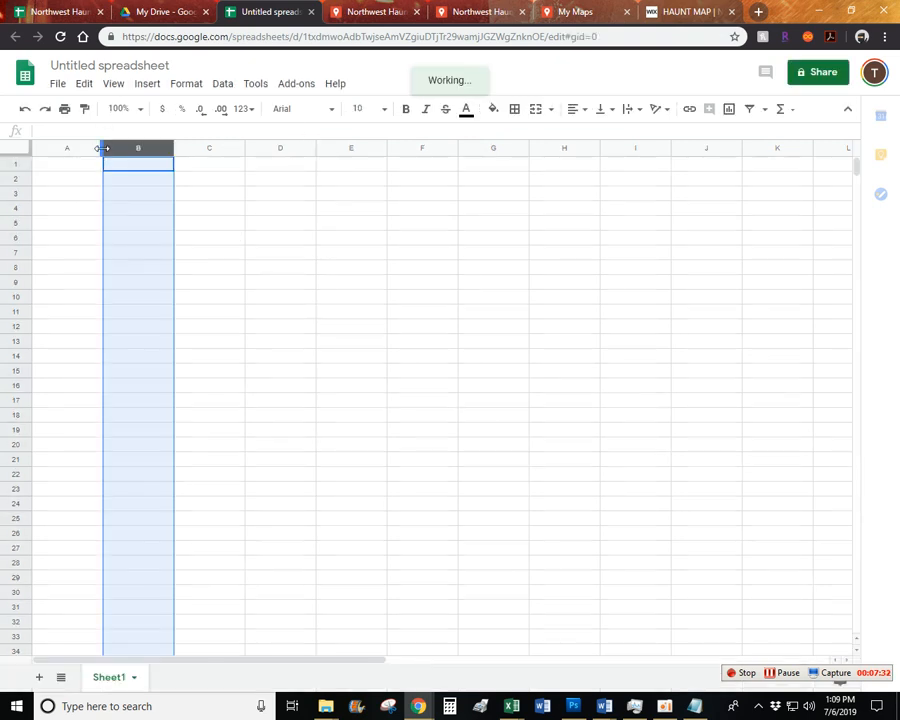
pyautogui.moveTo(106, 149)
pyautogui.mouseDown()
pyautogui.moveTo(259, 173)
pyautogui.moveTo(245, 174)
pyautogui.mouseUp()
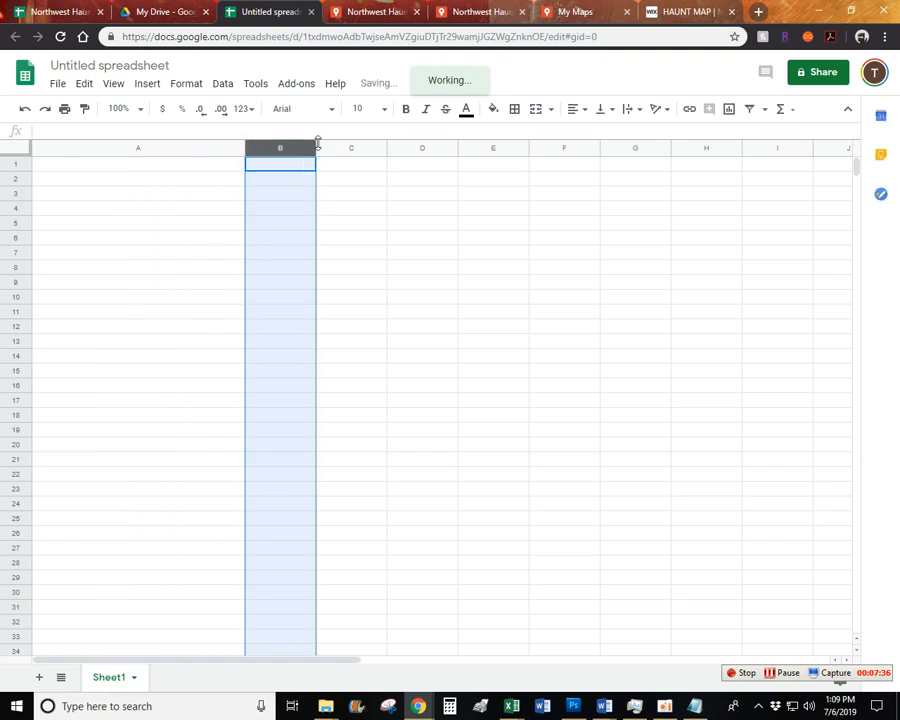
pyautogui.moveTo(317, 149); pyautogui.dragTo(441, 172)
pyautogui.moveTo(512, 148); pyautogui.dragTo(574, 151)
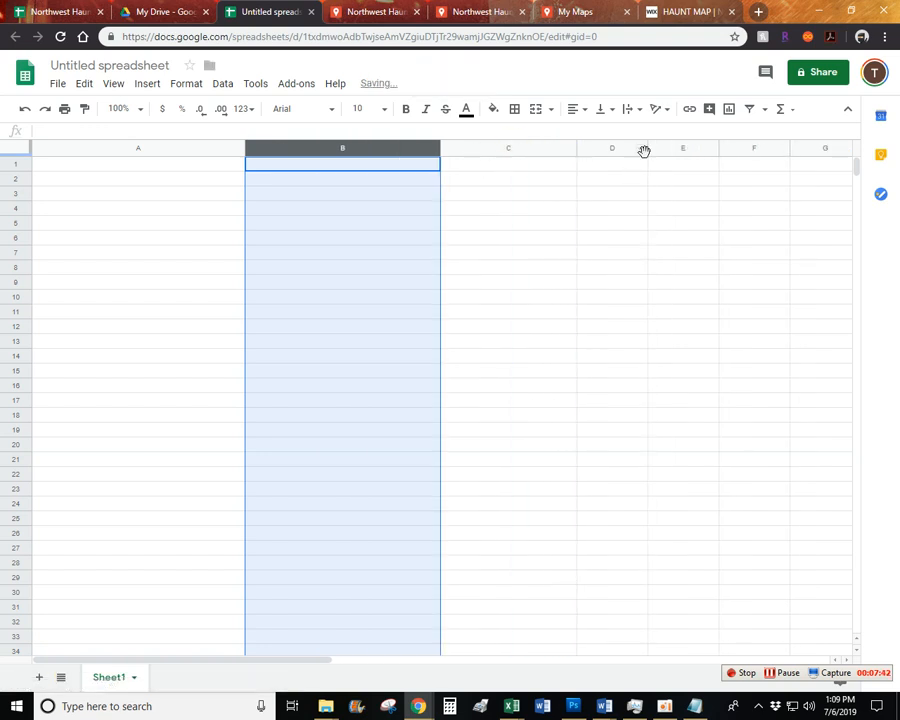
pyautogui.moveTo(645, 147); pyautogui.dragTo(846, 138)
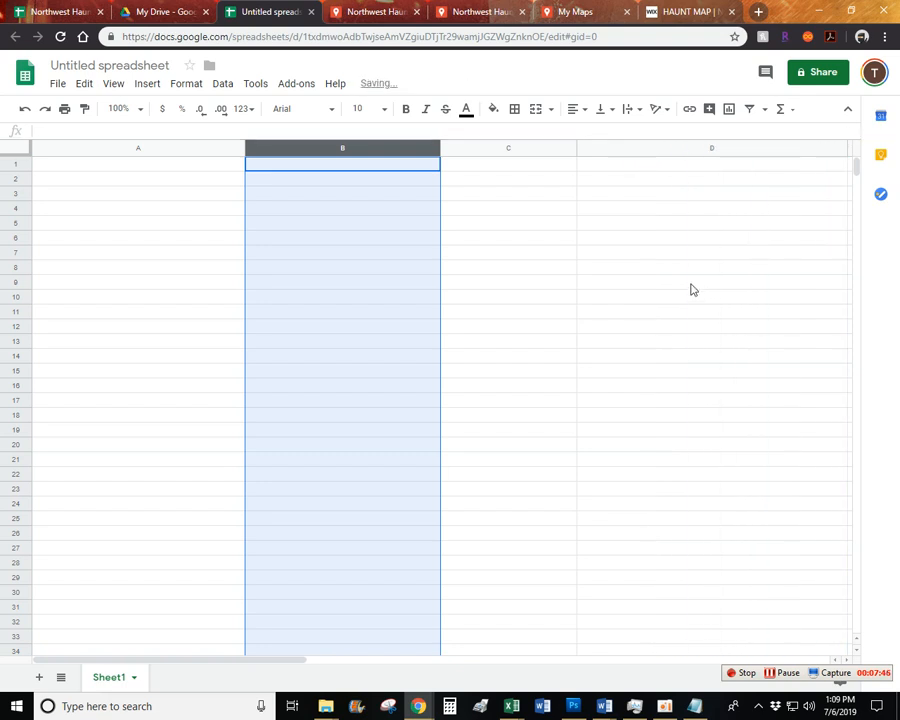
# Select cell A1 of the blank sheet and postpone the Windows update reminder until tomorrow.
pyautogui.click(99, 170)
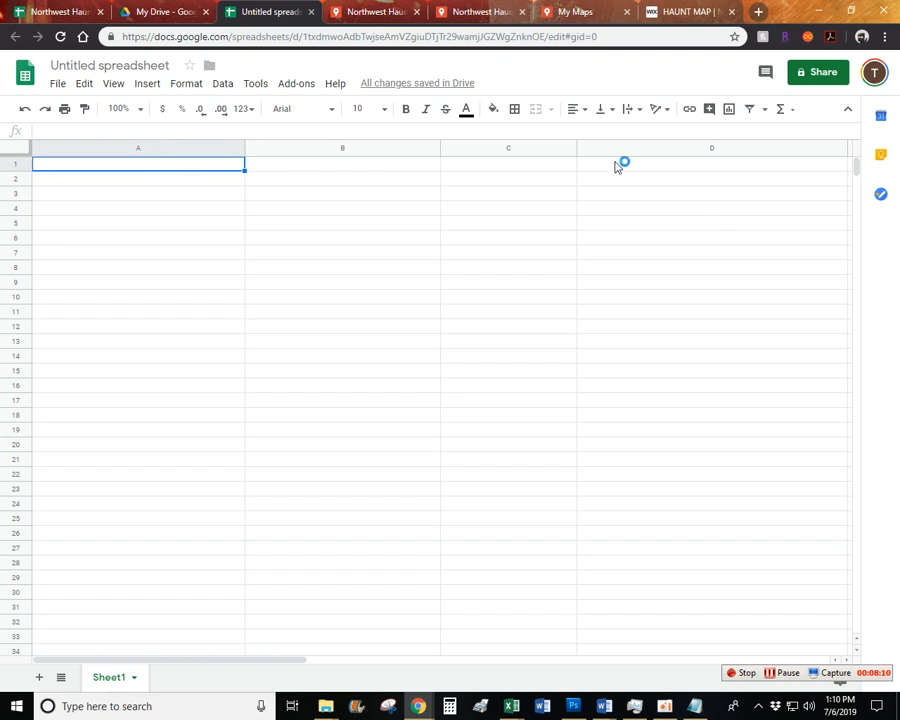
pyautogui.click(143, 166)
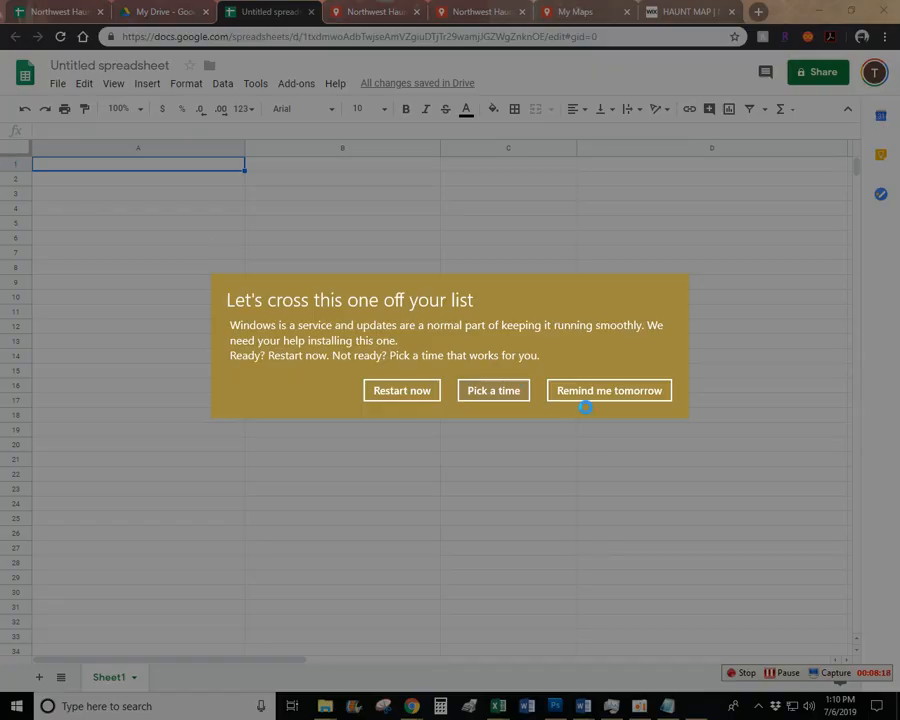
pyautogui.click(578, 390)
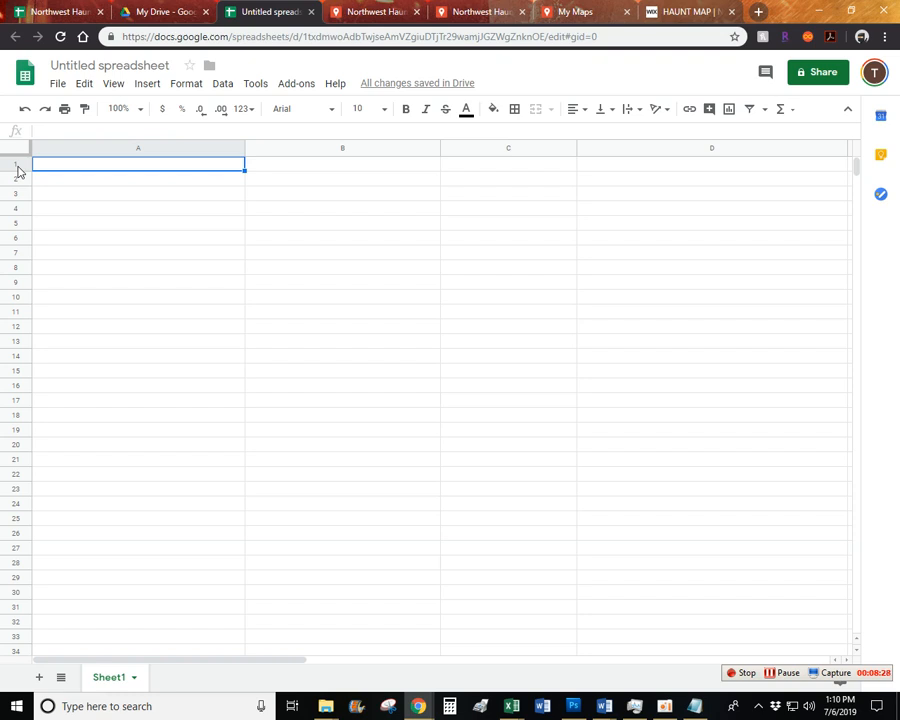
# Enter the column header "Address" in cell A1, correcting the misspellings.
pyautogui.doubleClick(77, 163)
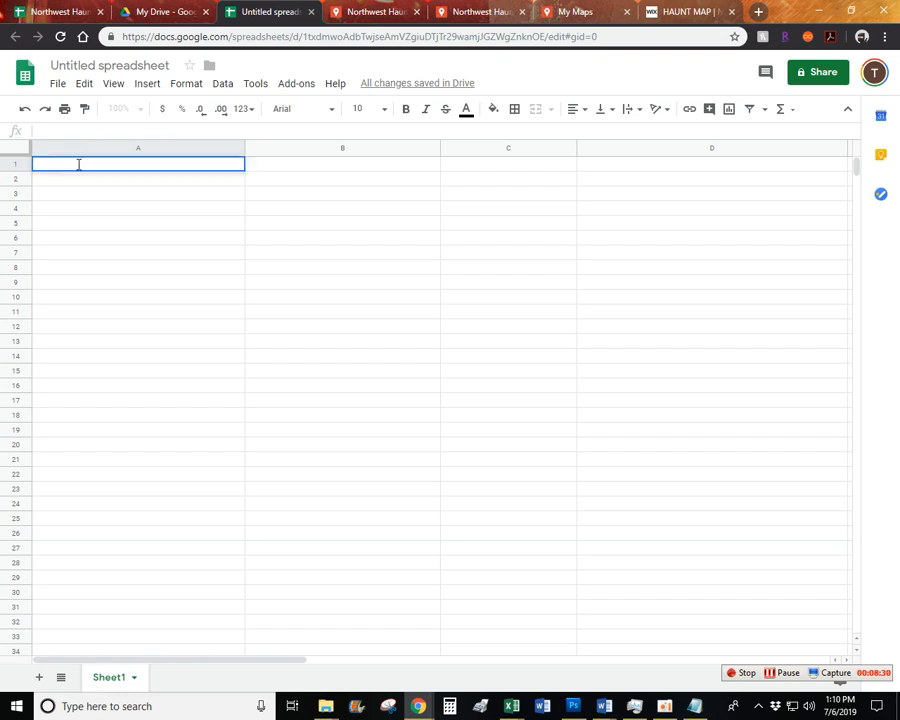
pyautogui.write('Na')
pyautogui.press('BackSpace')
pyautogui.press('BackSpace')
pyautogui.write('ADrre')
pyautogui.press('BackSpace')
pyautogui.press('BackSpace')
pyautogui.press('BackSpace')
pyautogui.press('BackSpace')
pyautogui.write('dres')
pyautogui.press('BackSpace')
pyautogui.press('BackSpace')
pyautogui.press('BackSpace')
pyautogui.write('ress')
pyautogui.press('BackSpace')
pyautogui.press('BackSpace')
pyautogui.press('BackSpace')
pyautogui.press('BackSpace')
pyautogui.write('dress')
pyautogui.press('Tab')
# Enter the headers "Name of haunt", "Type of Haunt" and "Website/facebook" in cells B1 to D1.
pyautogui.write('Name ')
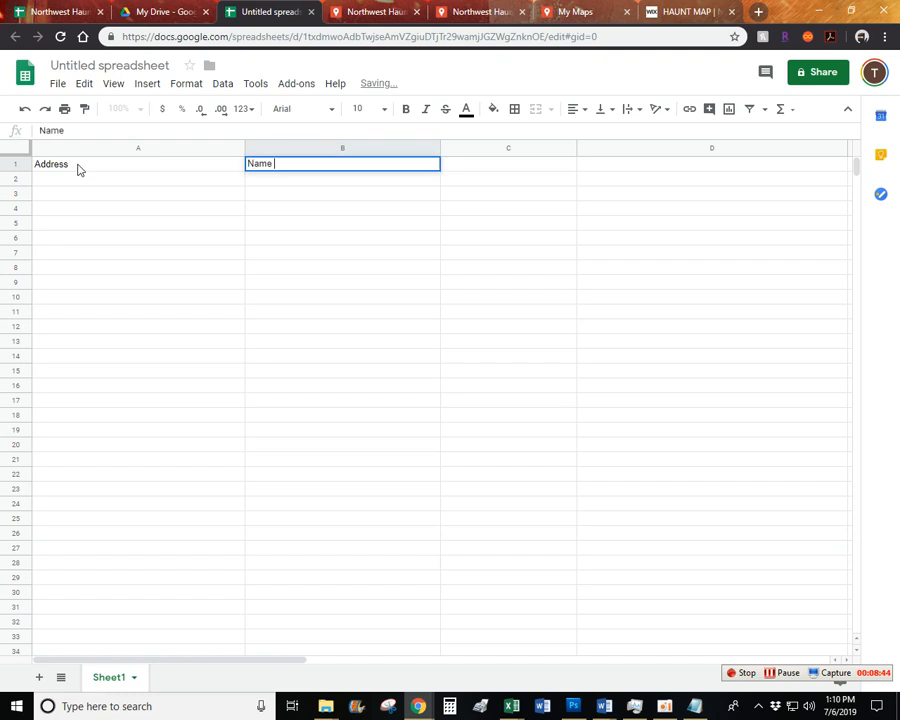
pyautogui.write('of haunt')
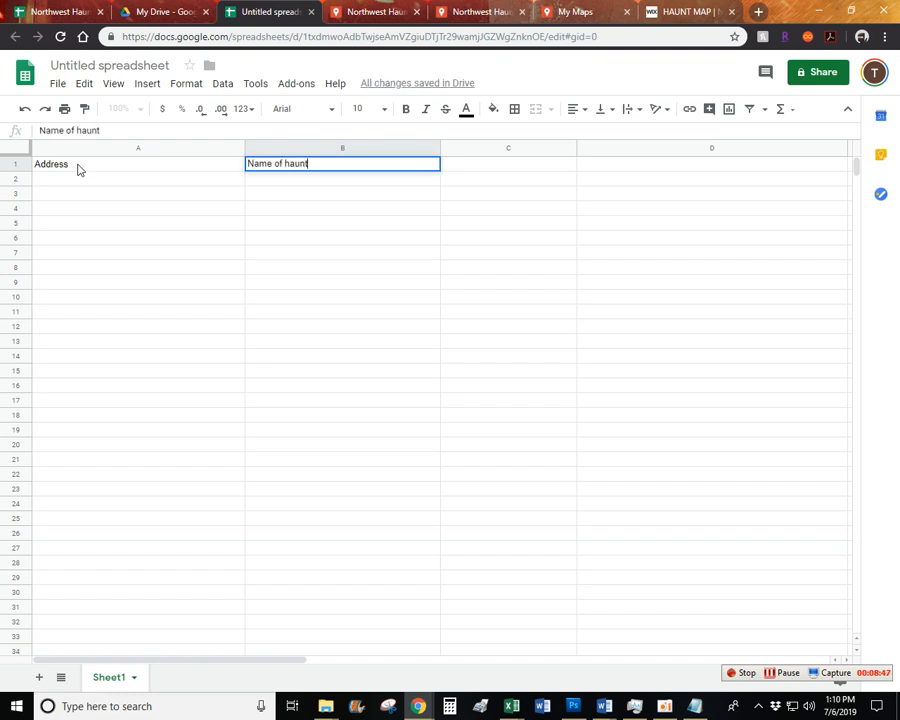
pyautogui.press('Tab')
pyautogui.write('Type')
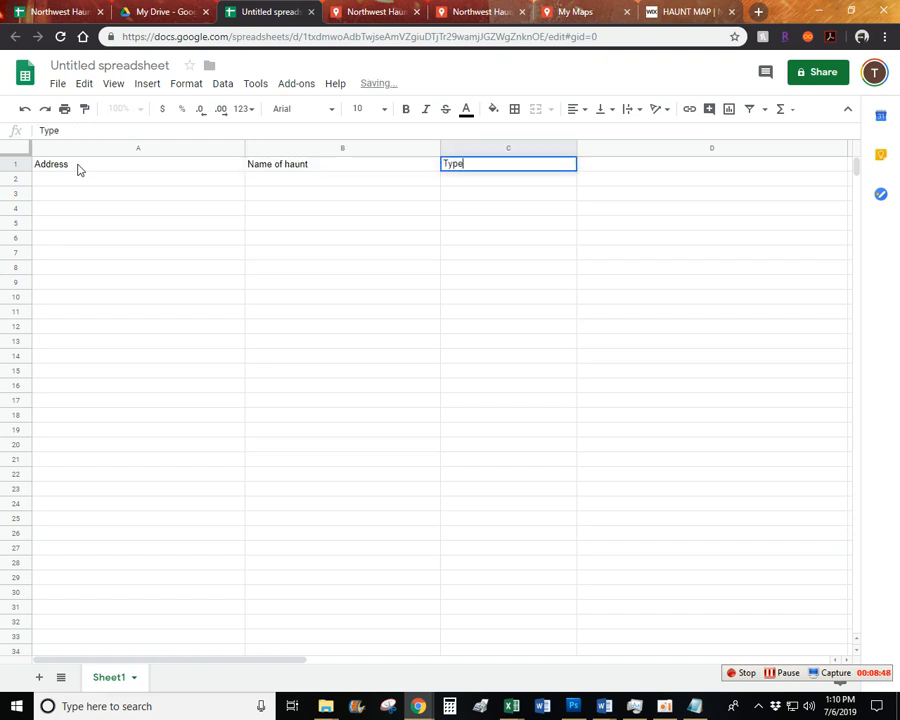
pyautogui.write(' of Haunt')
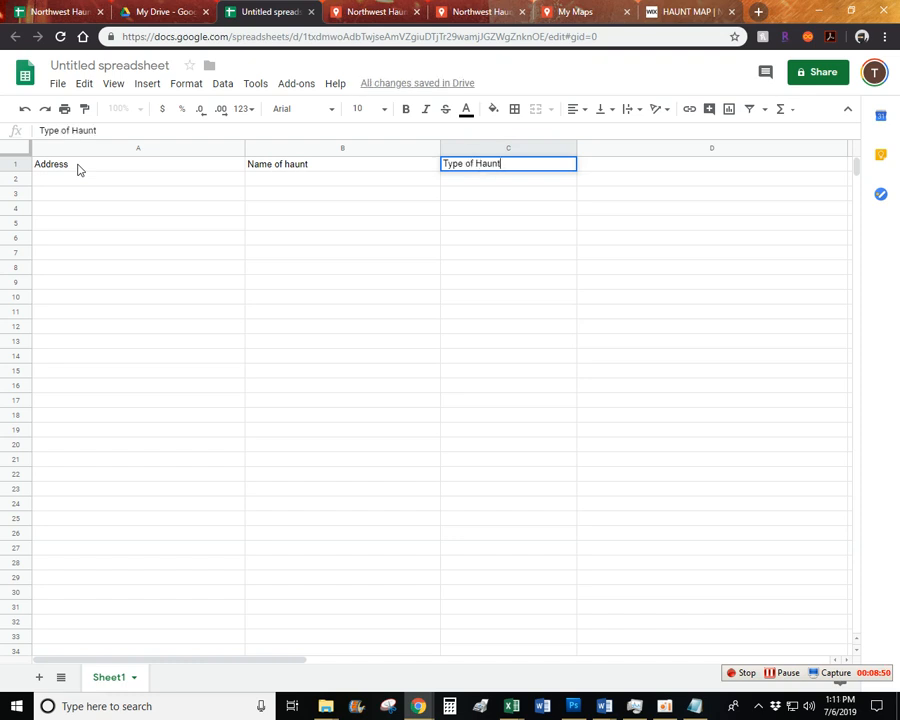
pyautogui.press('Tab')
pyautogui.write('We')
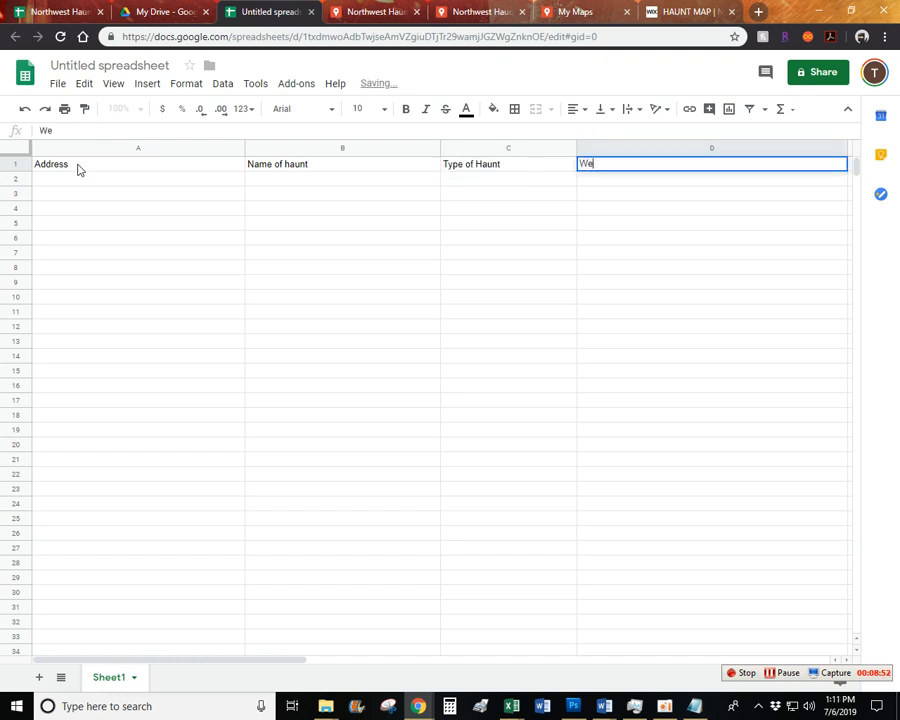
pyautogui.write('bsite/faceb')
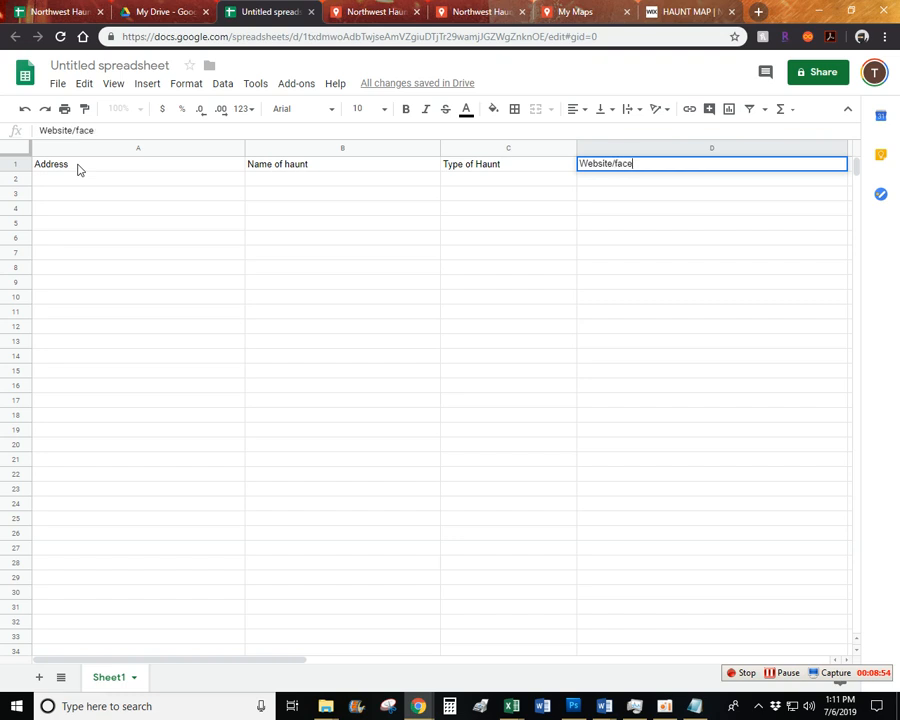
pyautogui.press('BackSpace')
pyautogui.write('book')
# Check the Scare Hollow entry on the Northwest Haunters map, then return to the untitled spreadsheet and select cell A2.
pyautogui.click(363, 12)
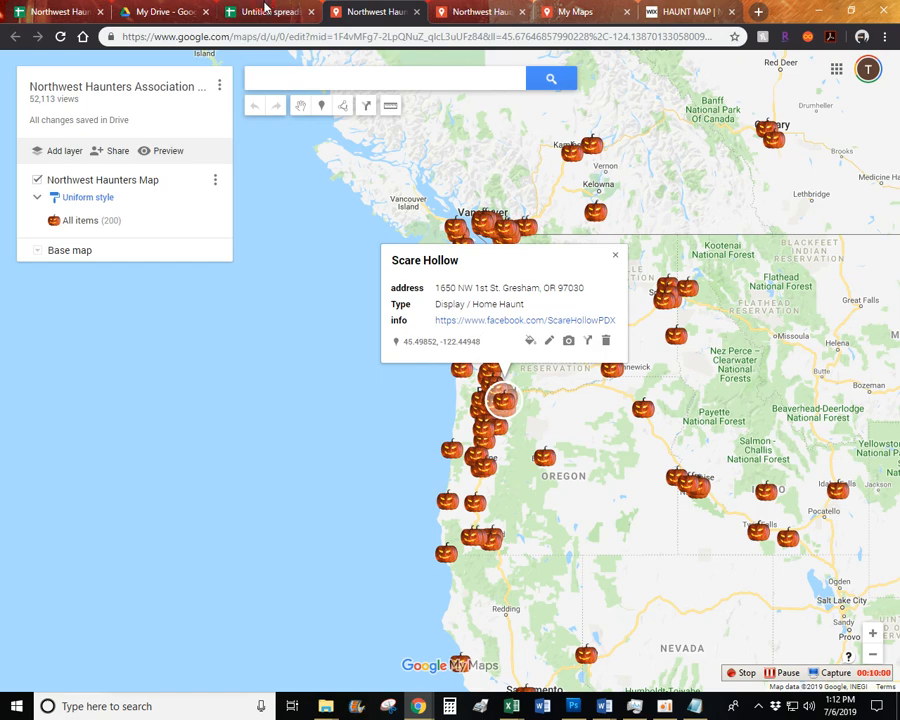
pyautogui.click(262, 11)
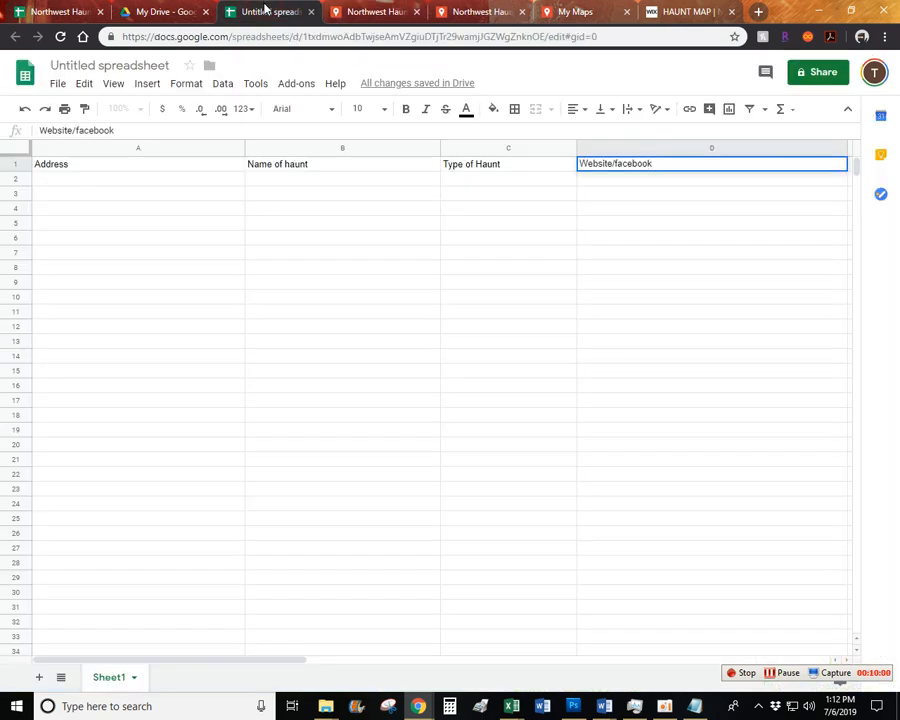
pyautogui.click(207, 187)
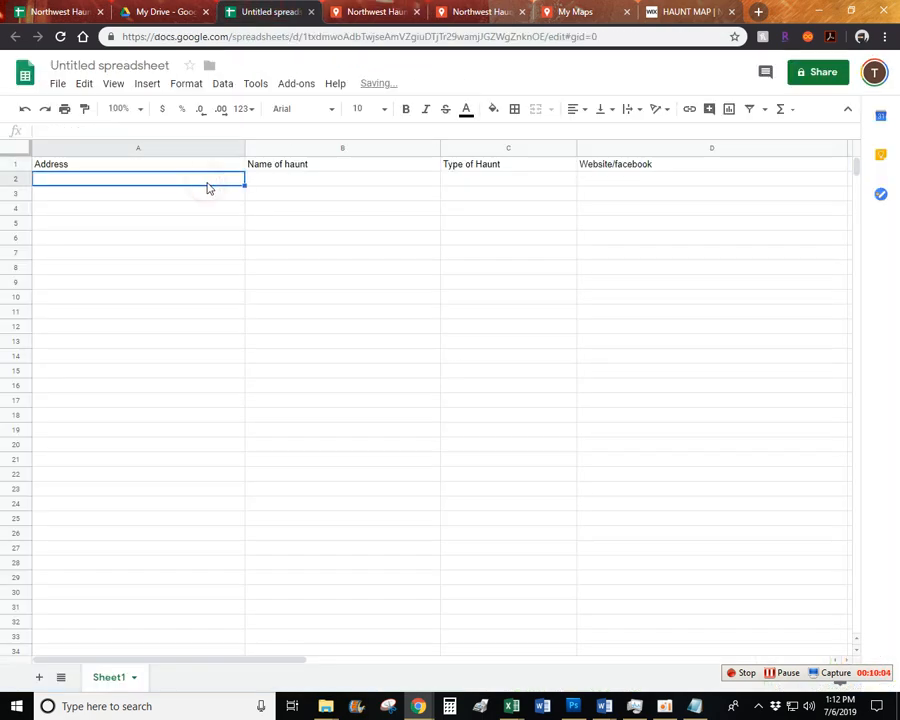
# Copy the Scare Hollow row, columns A to D, from the Northwest Haunters Map spreadsheet and return to the untitled spreadsheet.
pyautogui.click(69, 8)
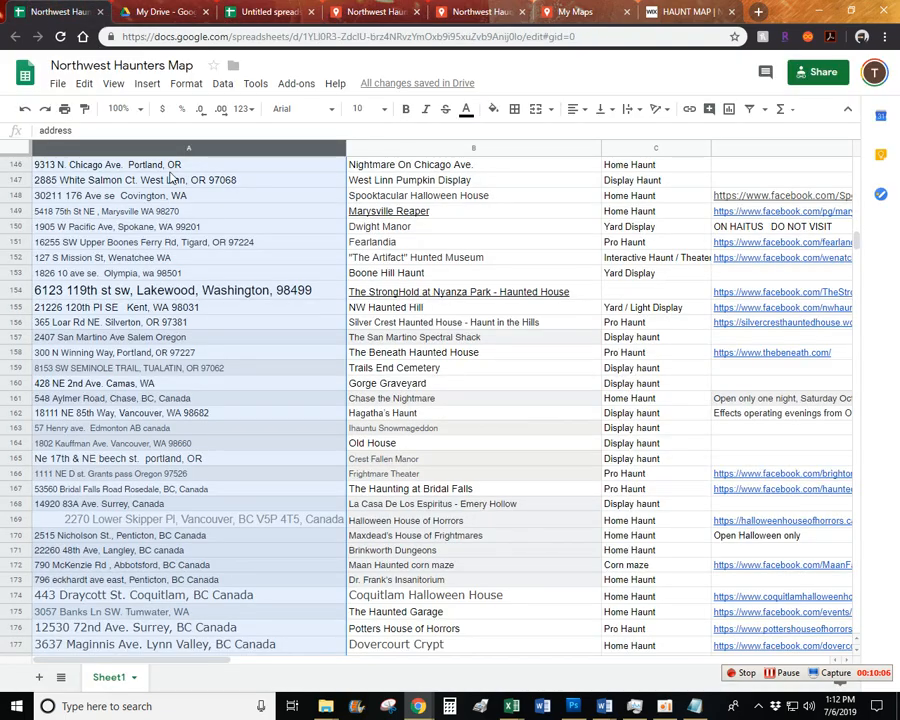
pyautogui.scroll(10, 228, 241)
pyautogui.scroll(20, 228, 241)
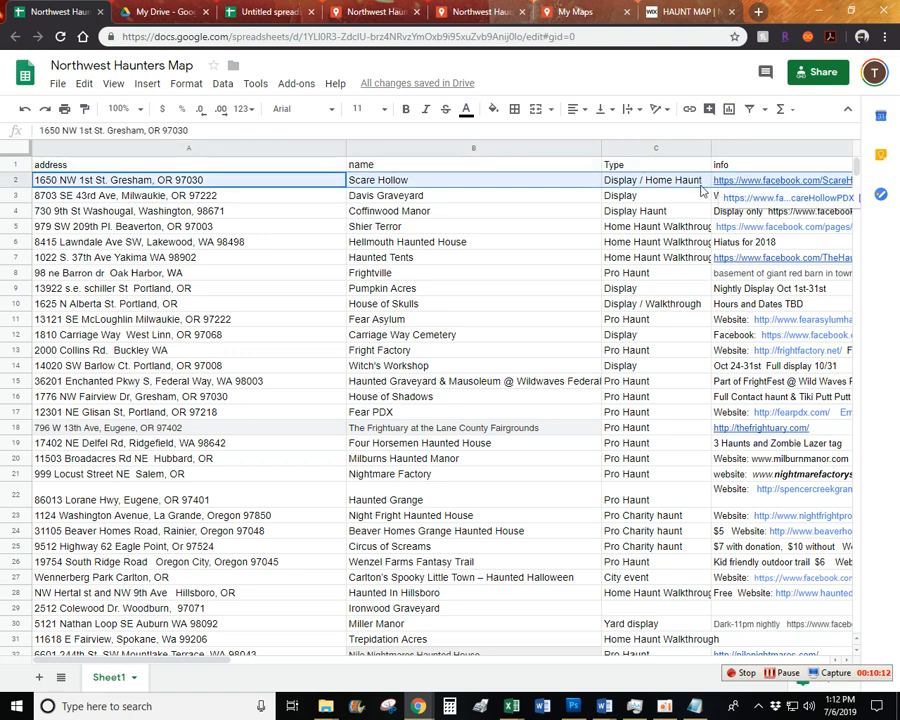
pyautogui.click(267, 182)
pyautogui.click(264, 180)
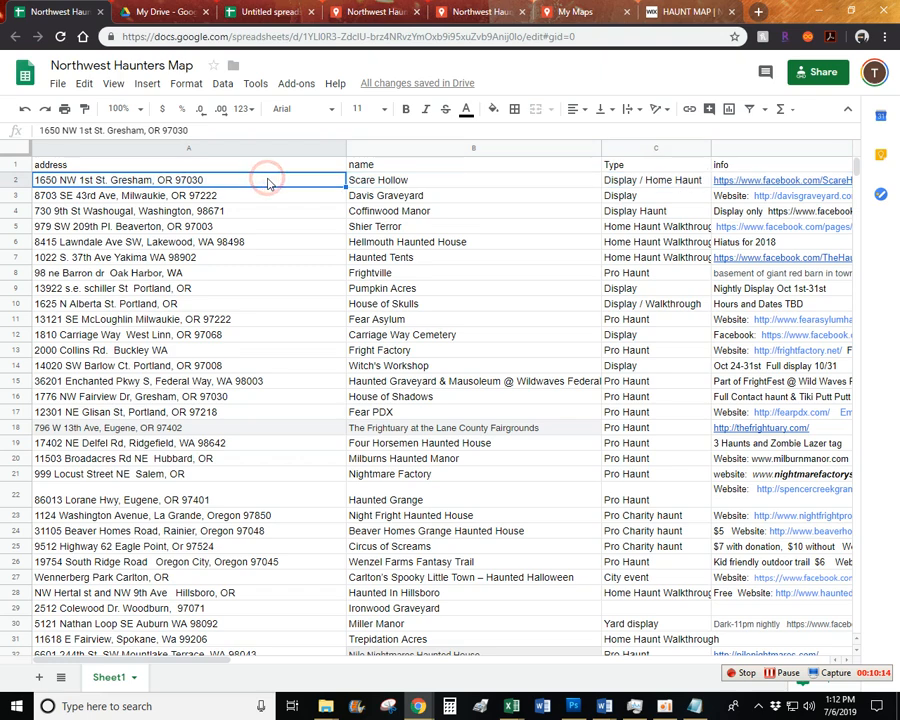
pyautogui.rightClick(714, 176)
pyautogui.click(714, 195)
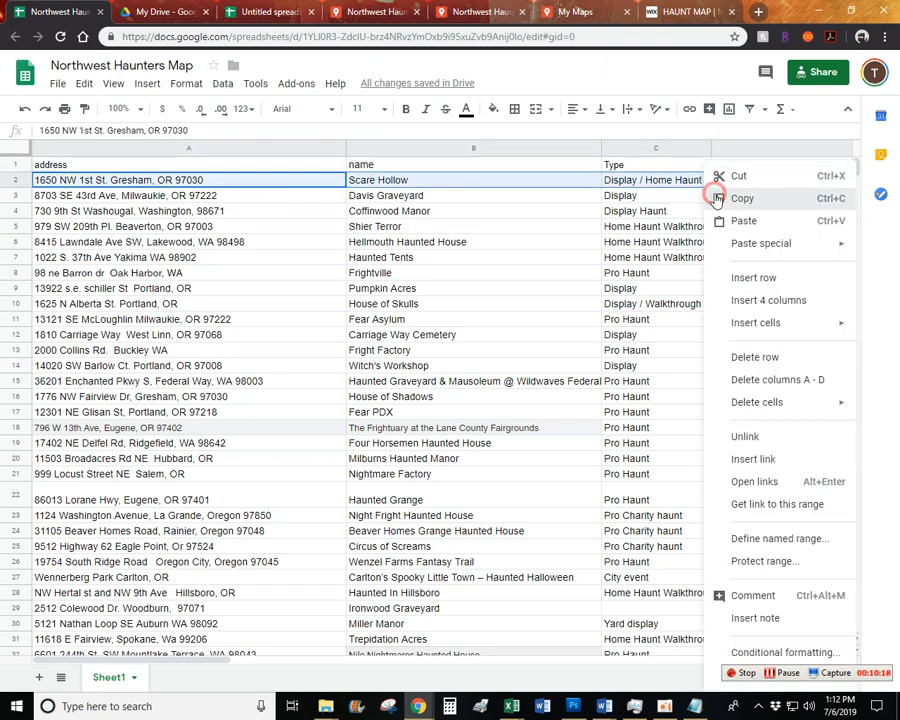
pyautogui.click(282, 13)
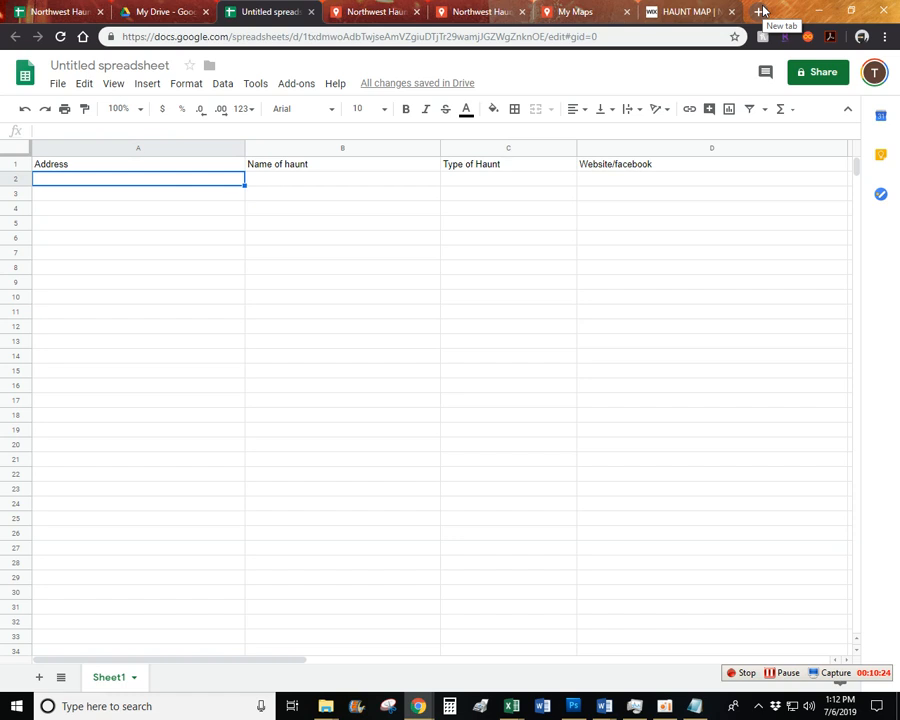
# View the haunt submission form, then inspect the Nightmares Haunted House & Mystery Manor and Astoria Haunted House addresses in the Northwest Haunters Map spreadsheet.
pyautogui.click(690, 12)
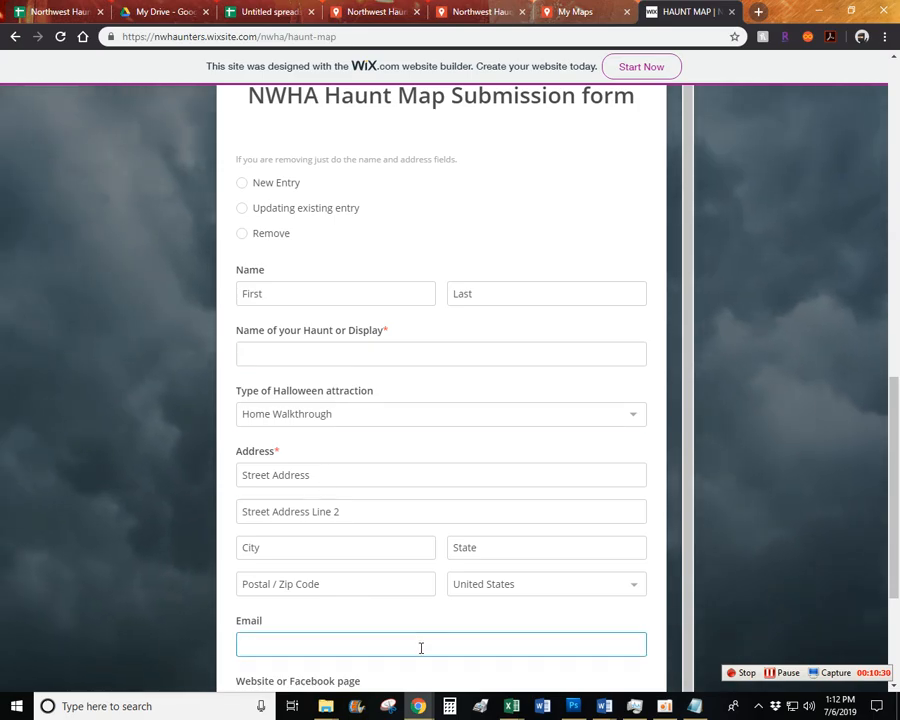
pyautogui.click(63, 11)
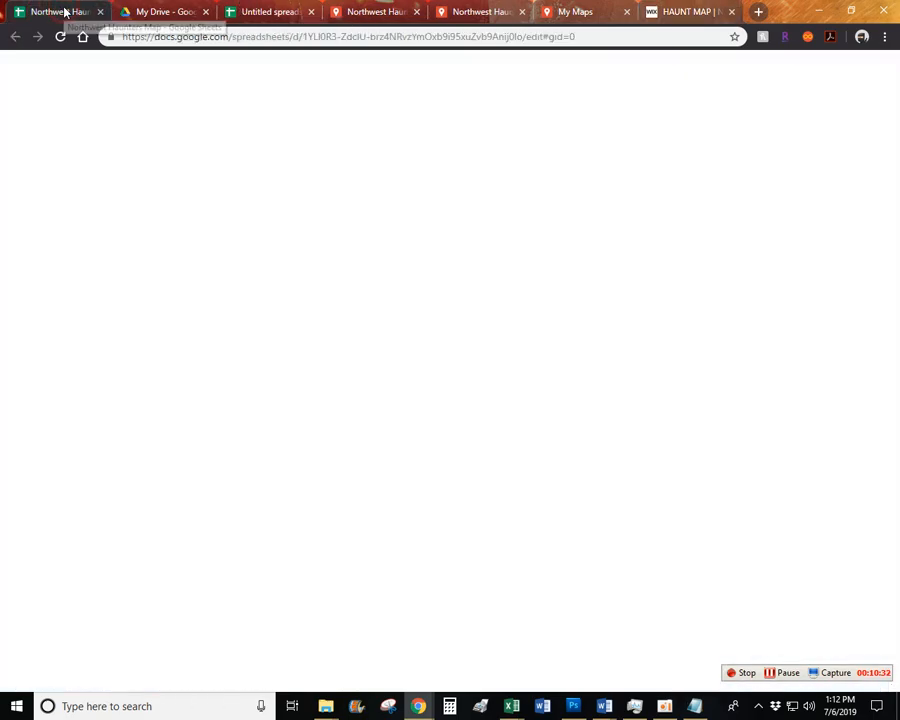
pyautogui.scroll(-20, 310, 420)
pyautogui.scroll(-20, 310, 420)
pyautogui.scroll(6, 308, 416)
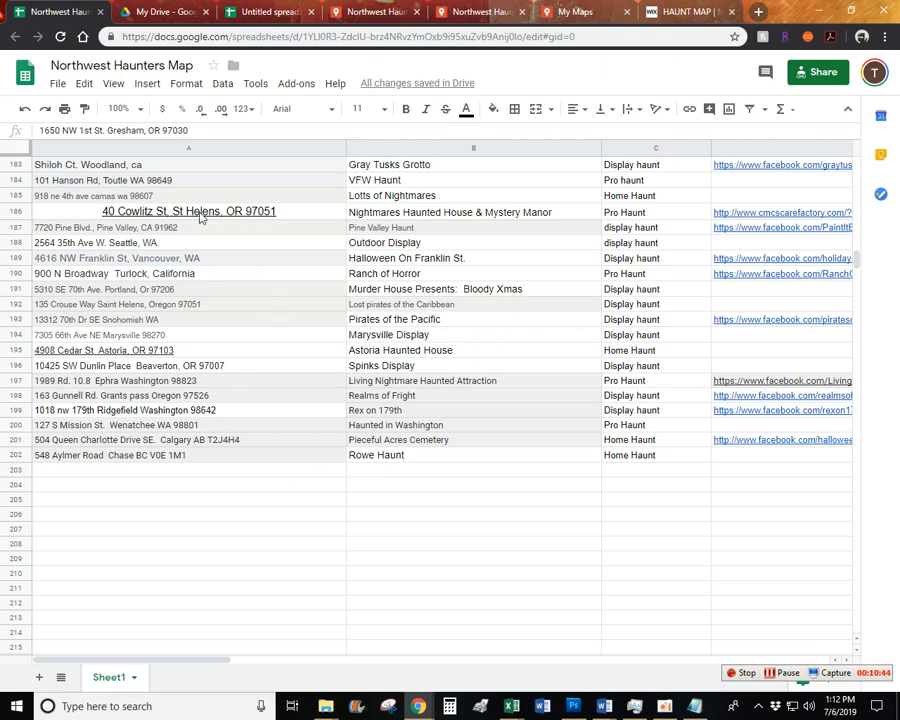
pyautogui.click(286, 212)
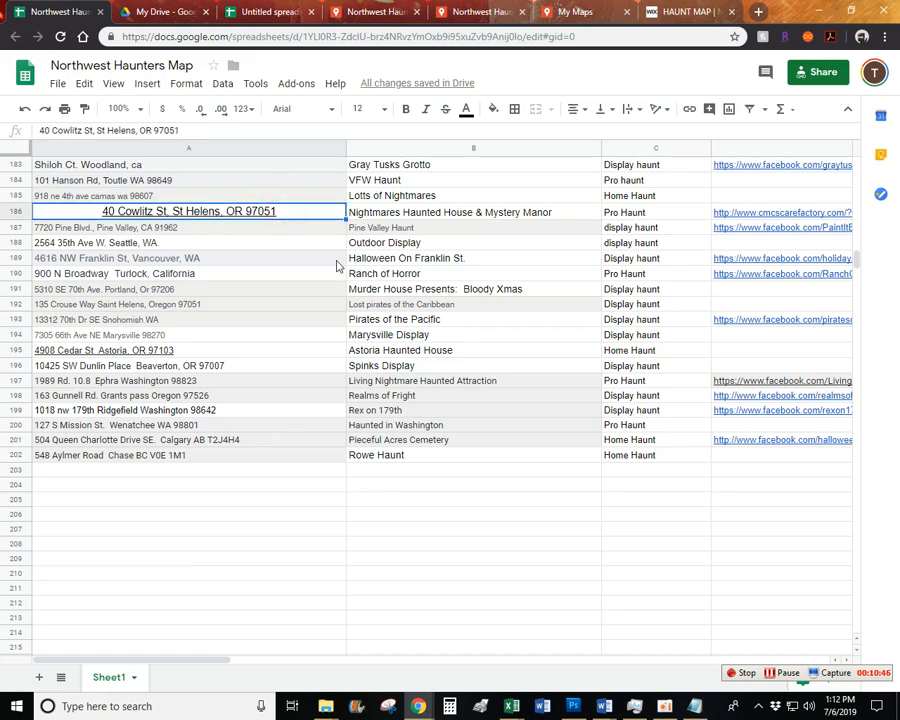
pyautogui.click(183, 350)
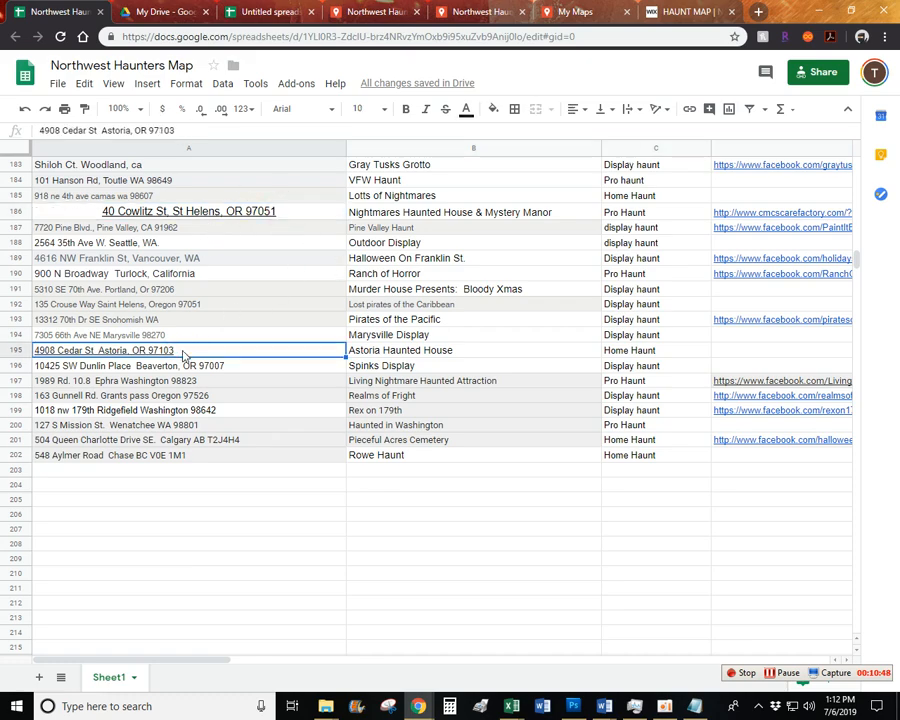
# Examine the address formatting of the Halloween House of Horrors and Rain of Terror entries, then review the list down to its last row.
pyautogui.scroll(2, 228, 340)
pyautogui.scroll(7, 228, 340)
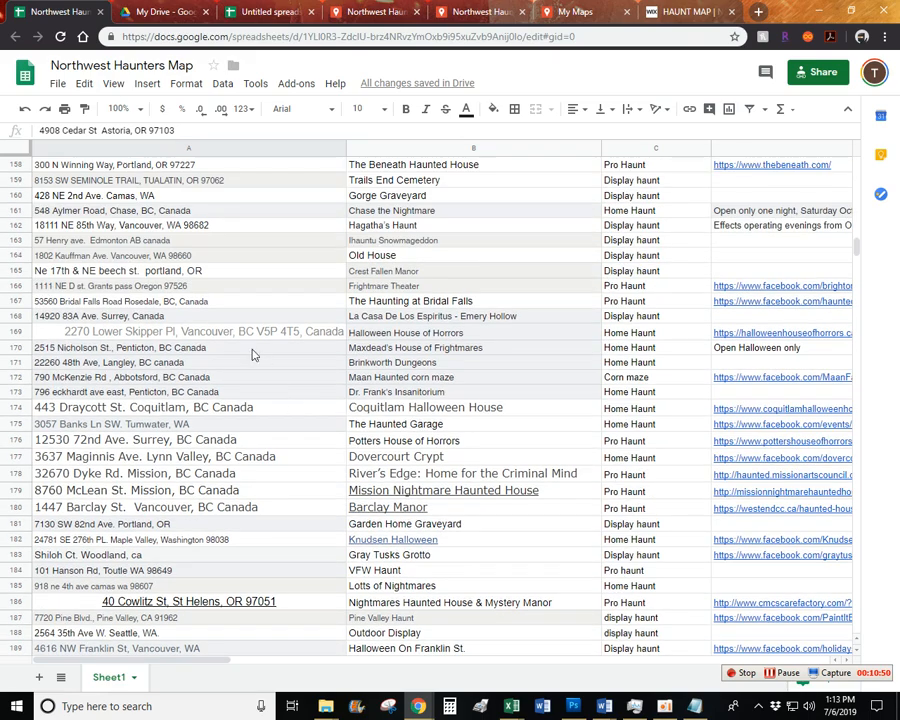
pyautogui.click(240, 336)
pyautogui.scroll(17, 240, 336)
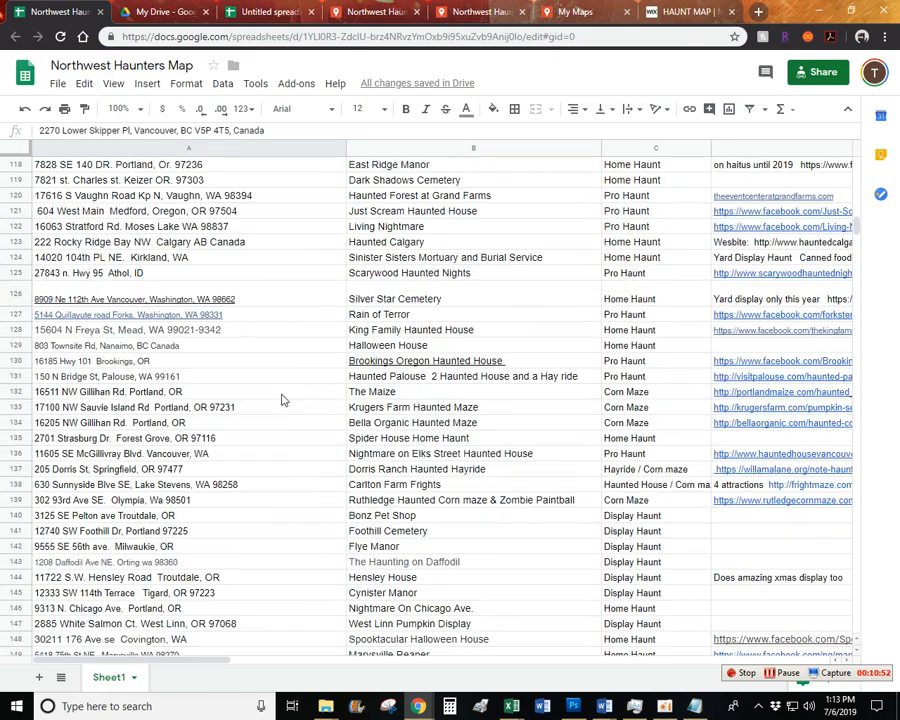
pyautogui.click(254, 501)
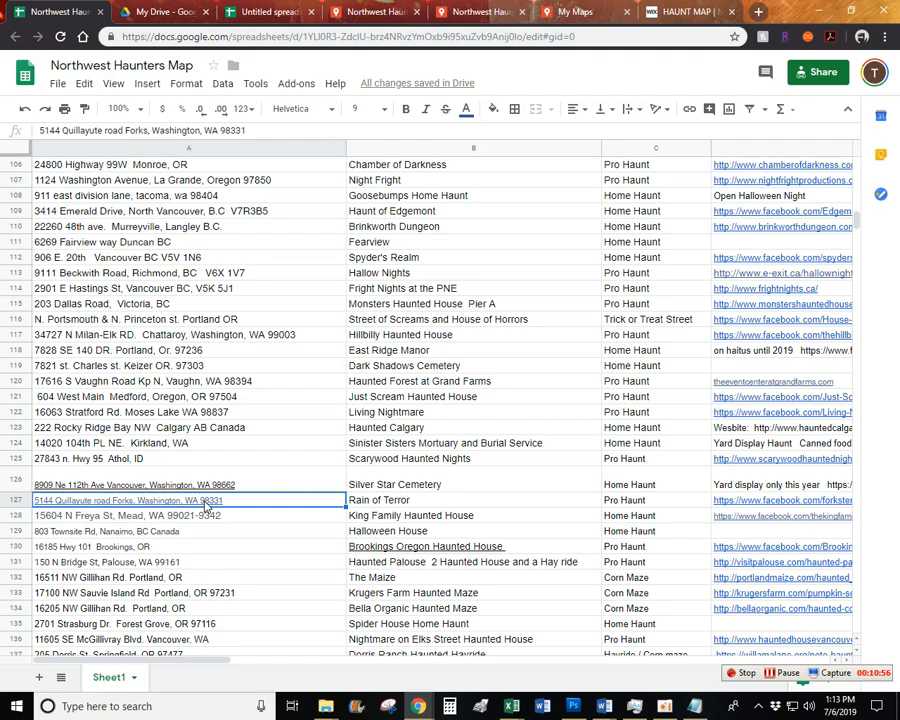
pyautogui.scroll(1, 261, 500)
pyautogui.scroll(-6, 261, 500)
pyautogui.scroll(-12, 261, 497)
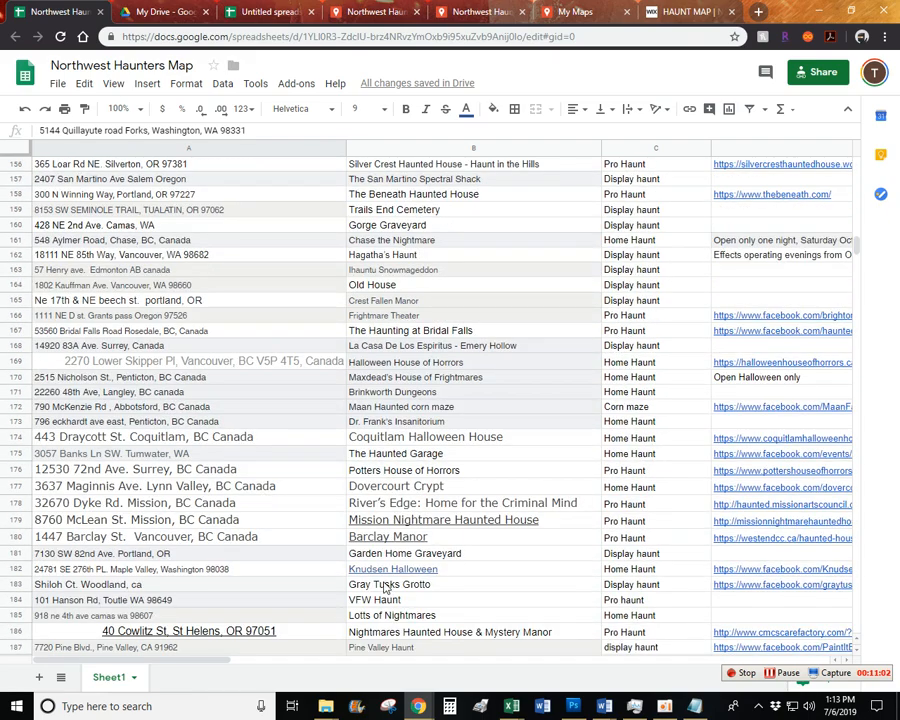
pyautogui.scroll(-8, 287, 544)
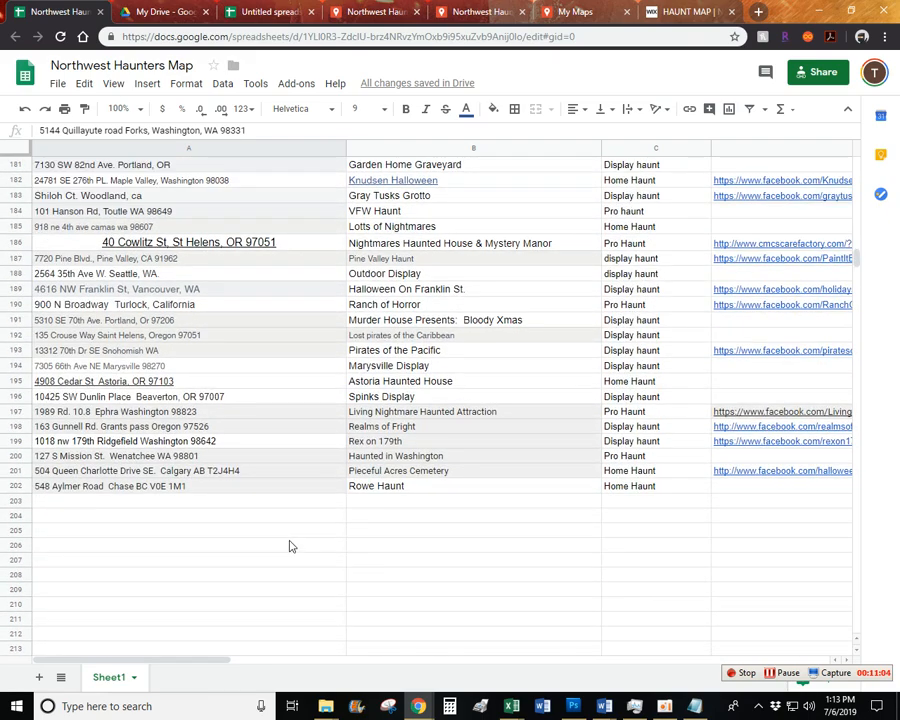
# Glance over the haunt submission form, then paste the copied Scare Hollow row into the untitled spreadsheet at cell A2.
pyautogui.click(218, 485)
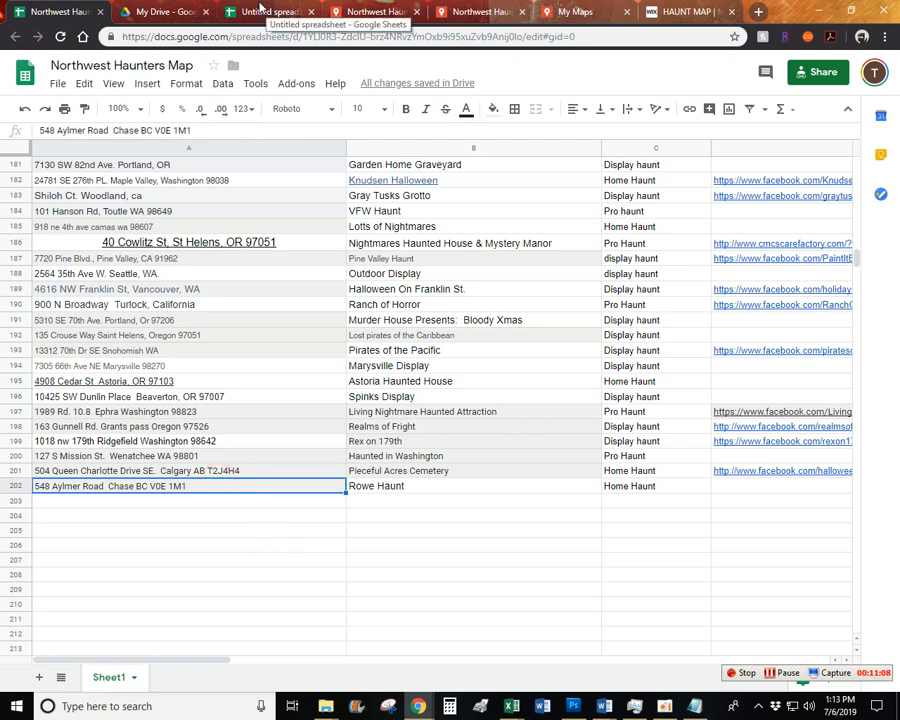
pyautogui.click(685, 11)
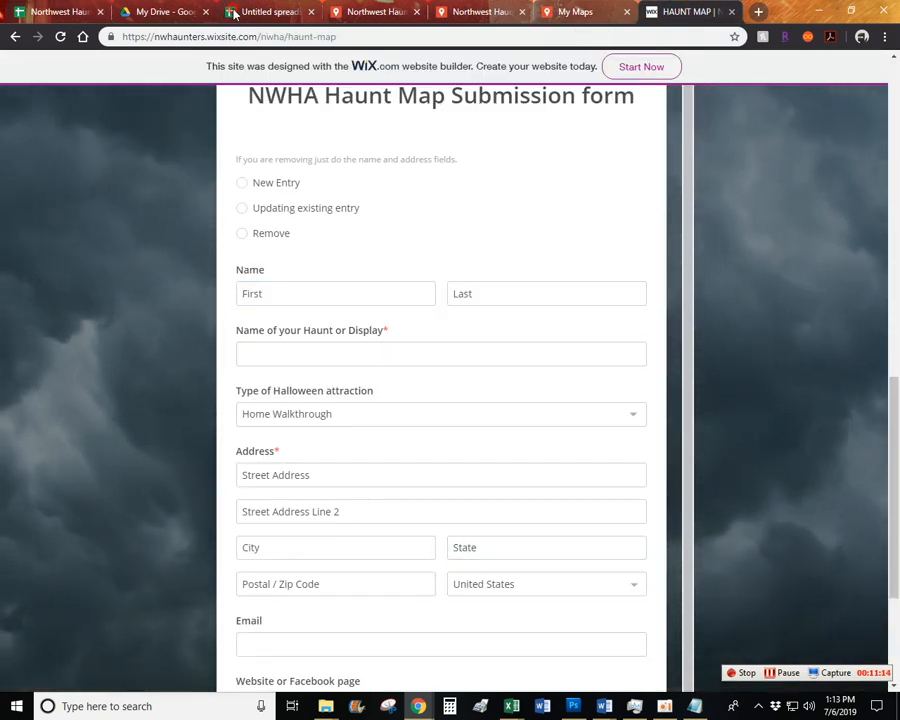
pyautogui.click(268, 11)
pyautogui.click(179, 177)
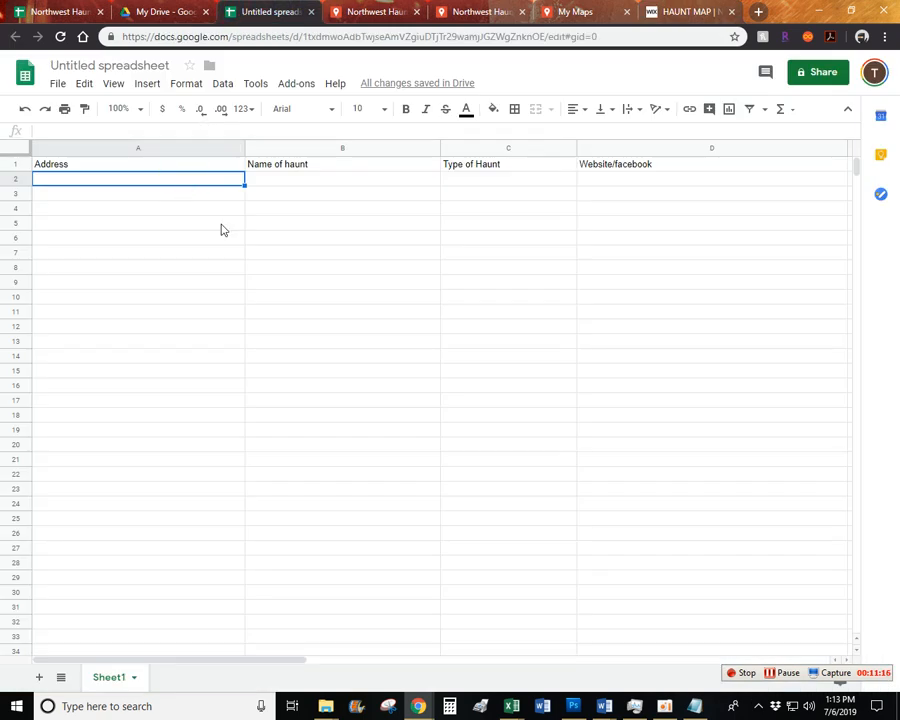
pyautogui.hotkey('ctrl', 'v')
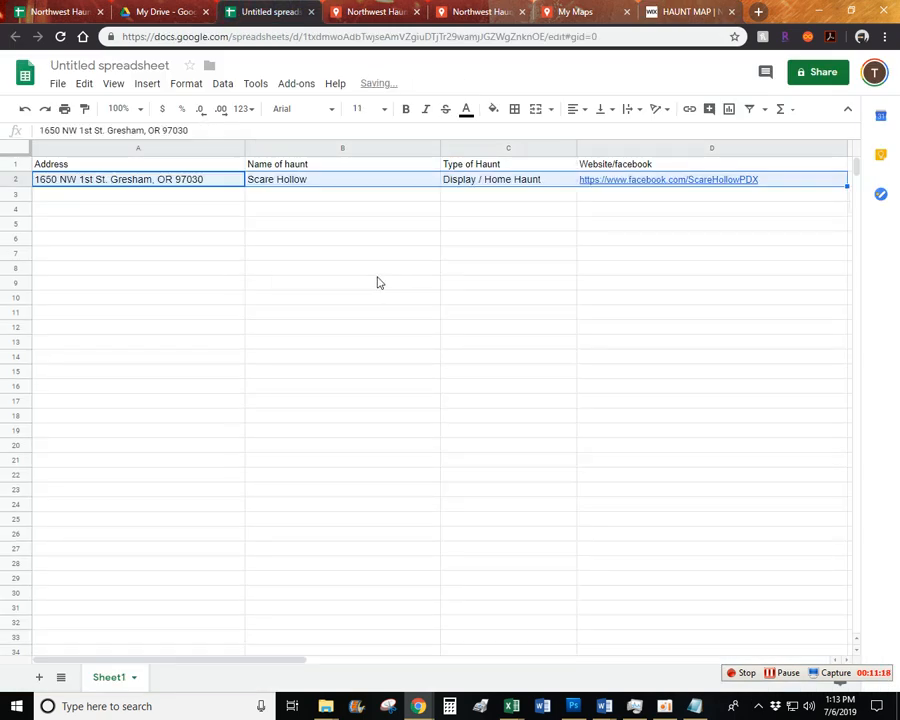
# Copy rows 197 to 202 of the Northwest Haunters Map spreadsheet and paste them into the untitled spreadsheet at cell A3.
pyautogui.click(238, 194)
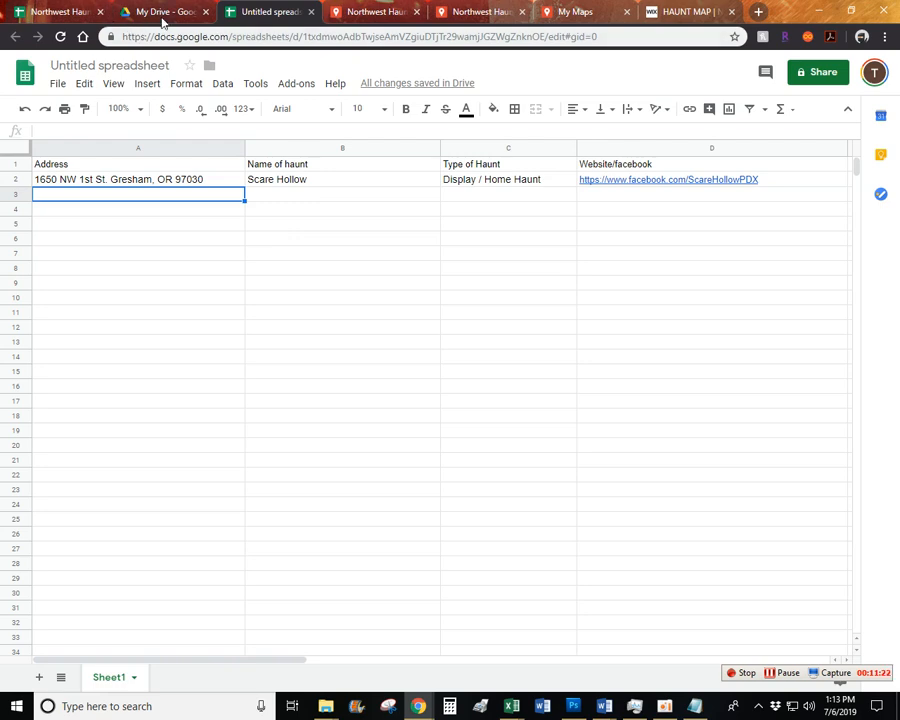
pyautogui.click(34, 11)
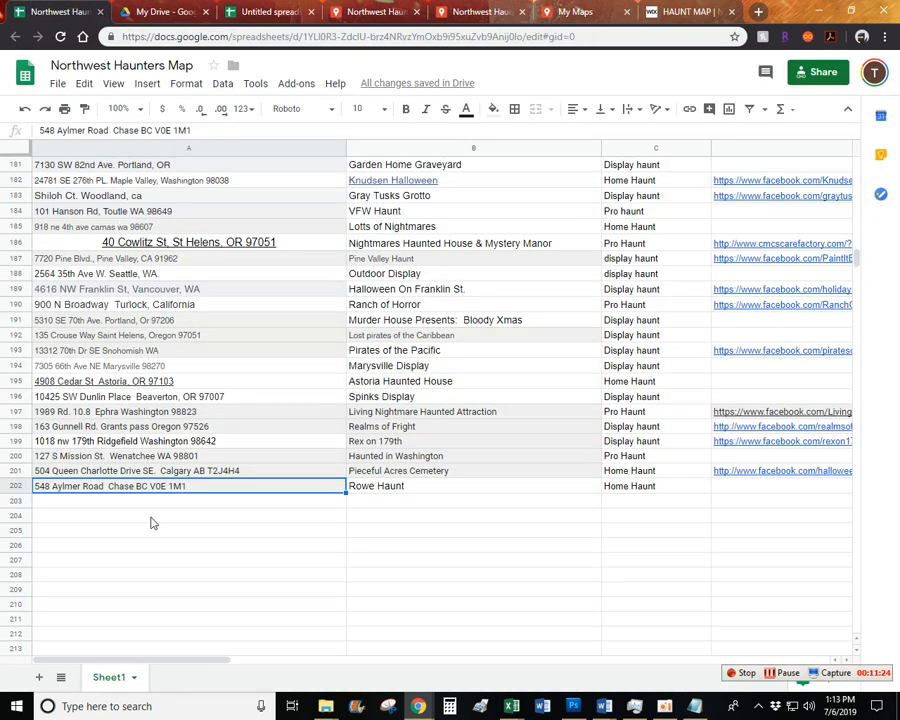
pyautogui.click(69, 402)
pyautogui.moveTo(20, 413); pyautogui.dragTo(717, 484)
pyautogui.hotkey('ctrl', 'c')
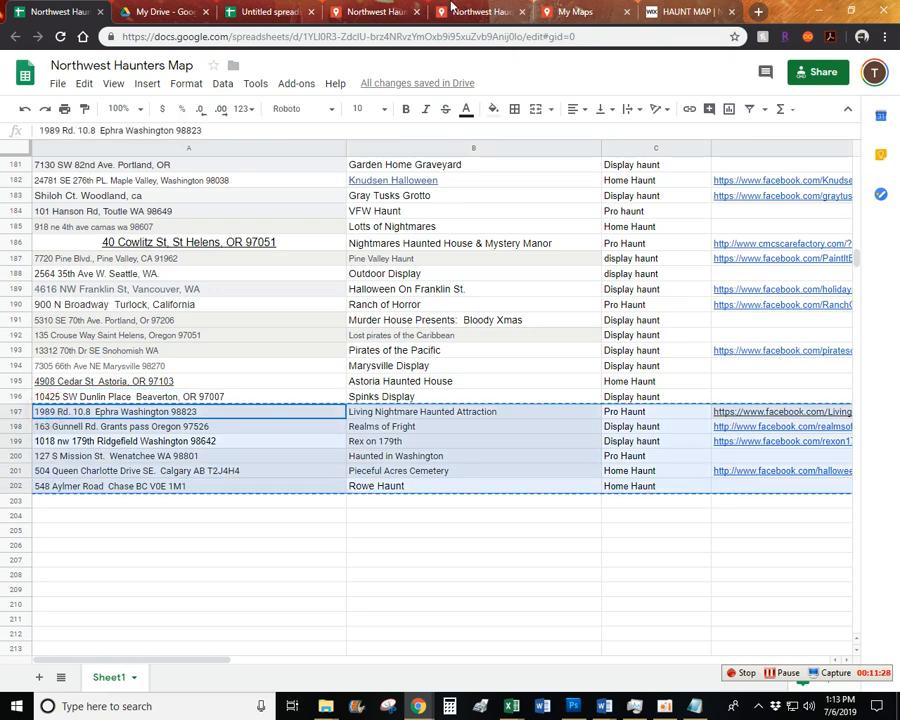
pyautogui.click(255, 14)
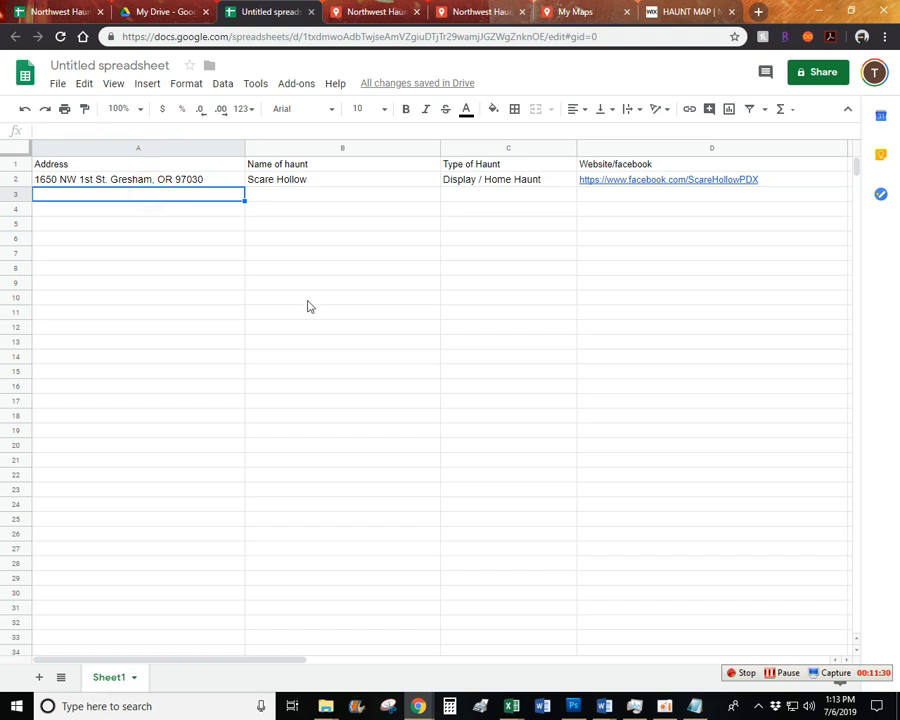
pyautogui.hotkey('ctrl', 'v')
pyautogui.click(195, 285)
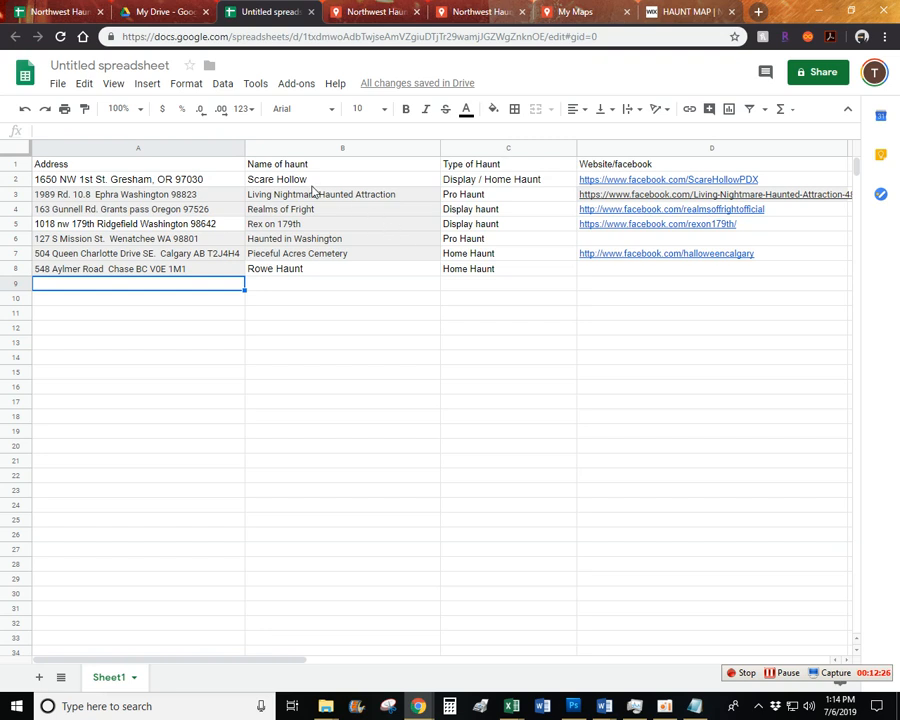
# Rename the untitled spreadsheet as "North Scarolina Haunters Association Map".
pyautogui.click(57, 83)
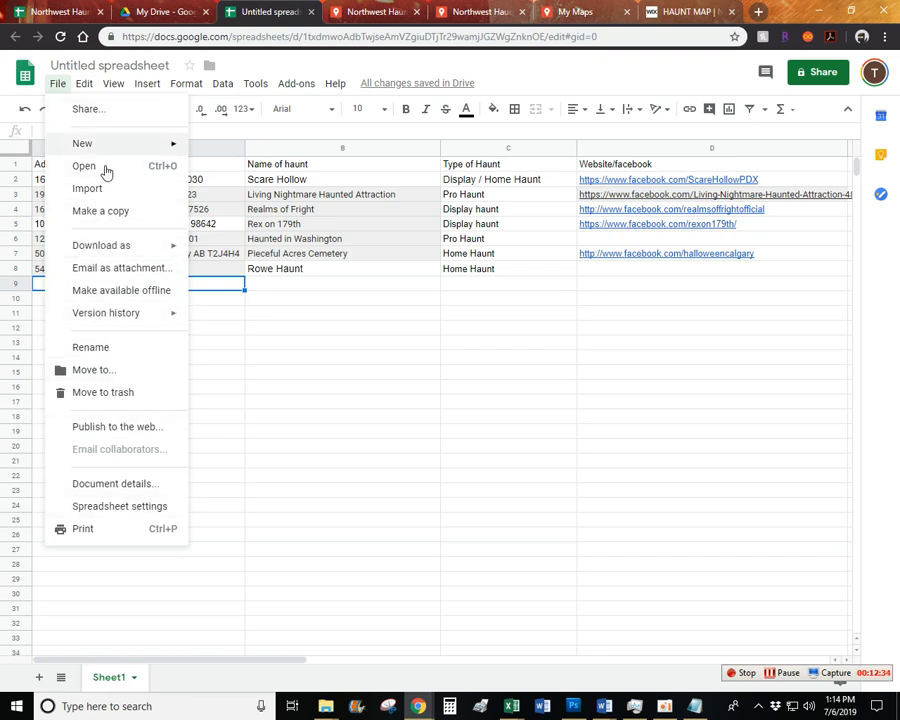
pyautogui.click(120, 346)
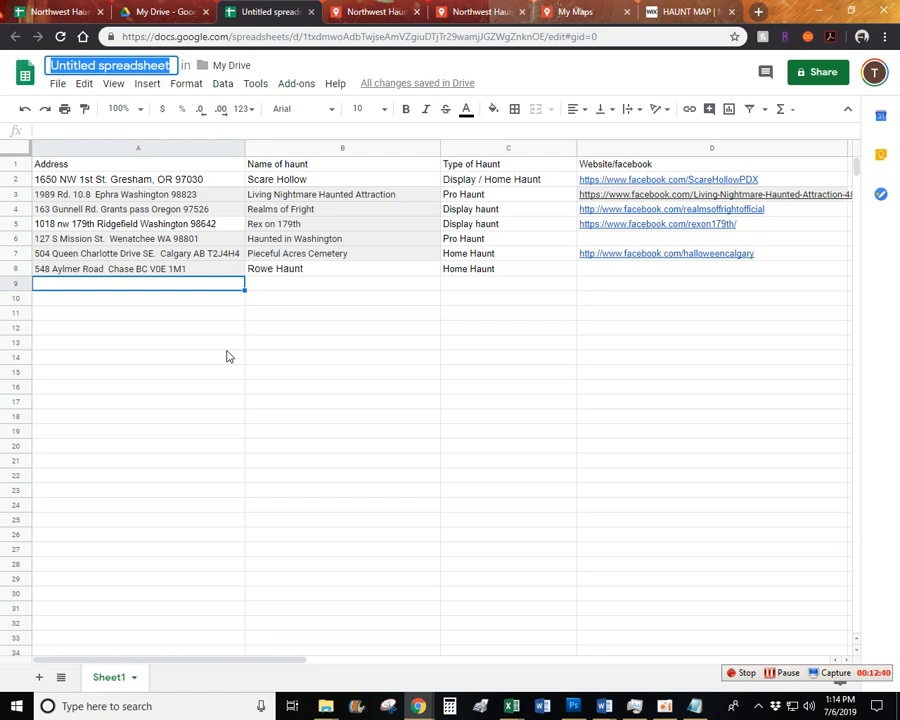
pyautogui.write('North Scarol')
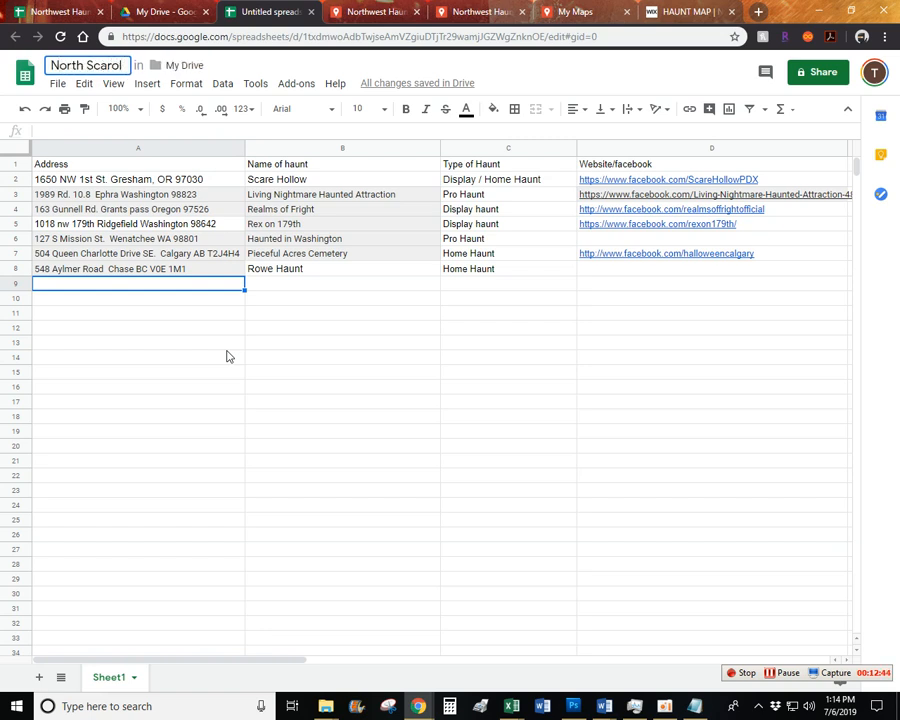
pyautogui.write('ina')
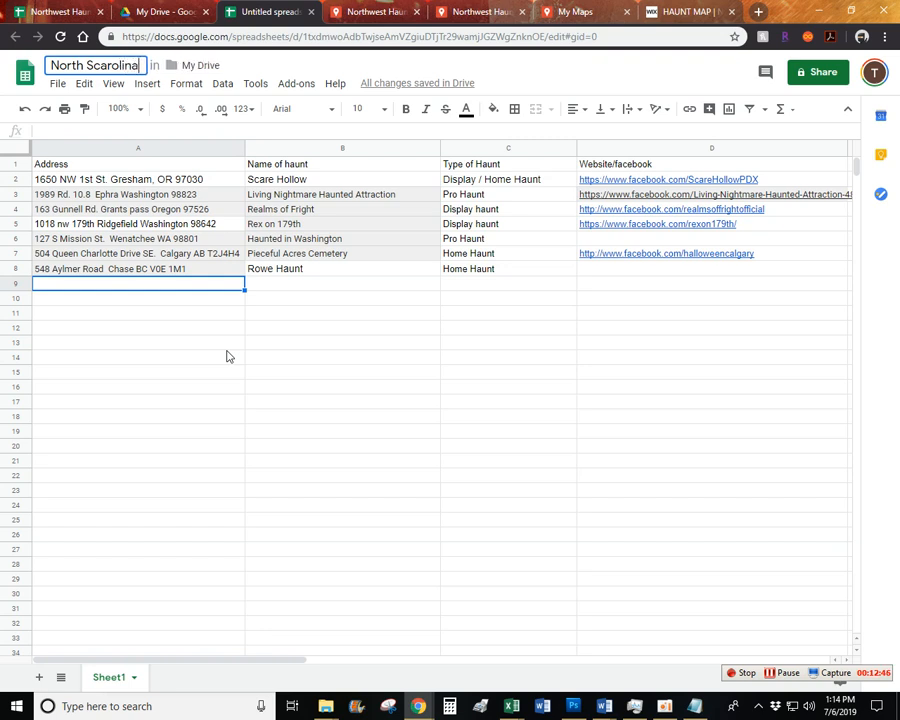
pyautogui.write(' Haunters Association')
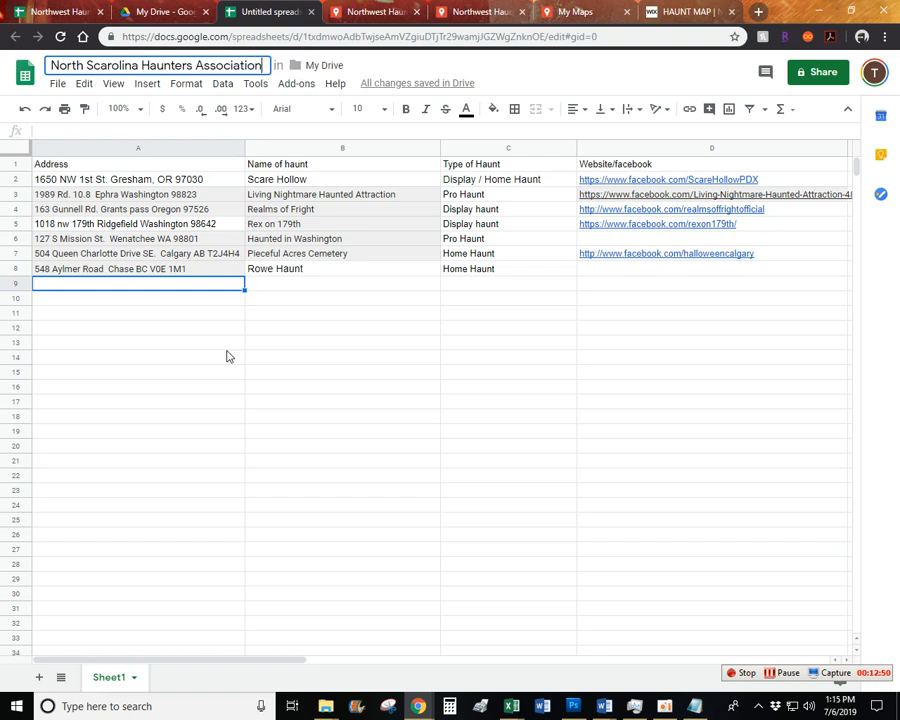
pyautogui.write(' Map')
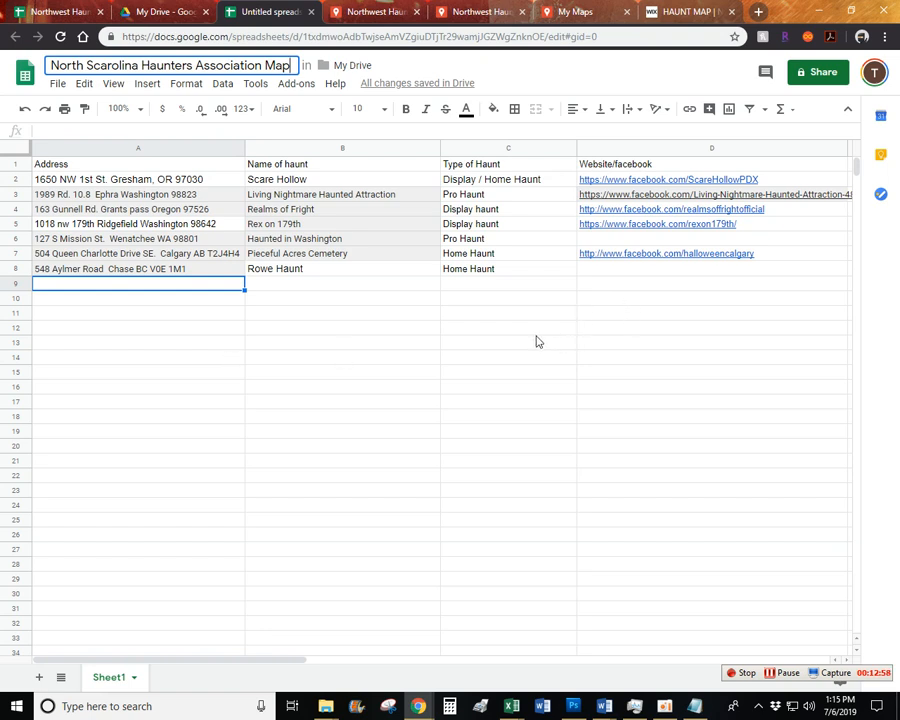
pyautogui.click(664, 708)
pyautogui.click(695, 706)
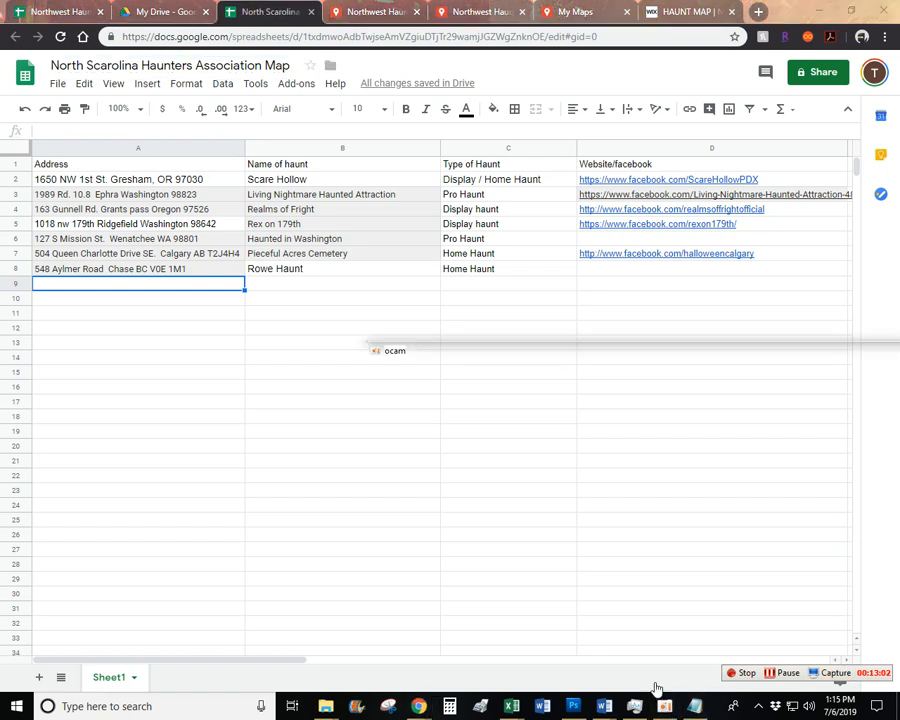
pyautogui.click(411, 372)
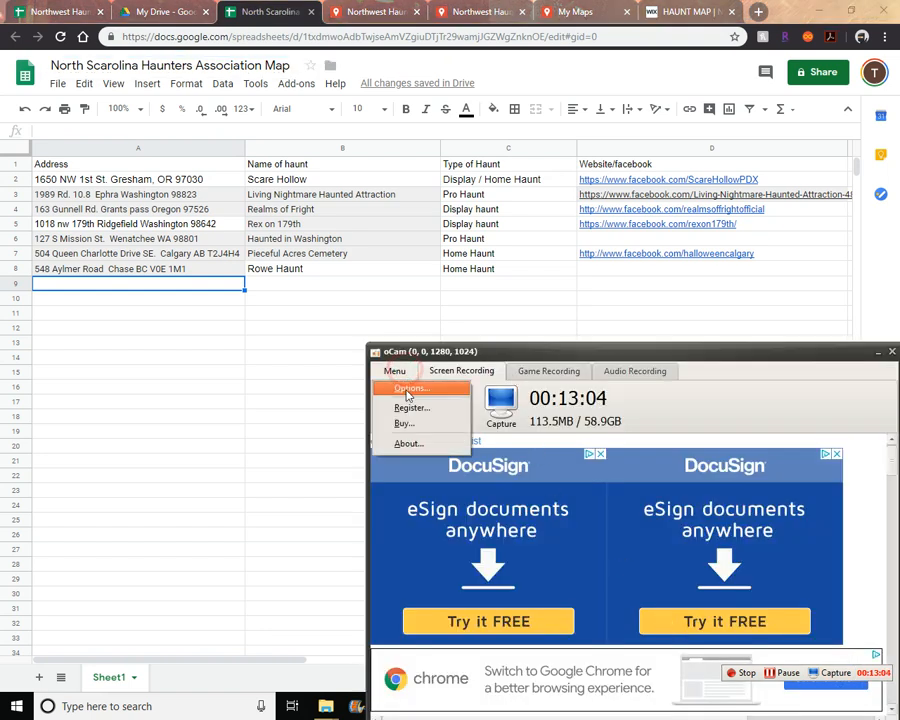
pyautogui.click(403, 389)
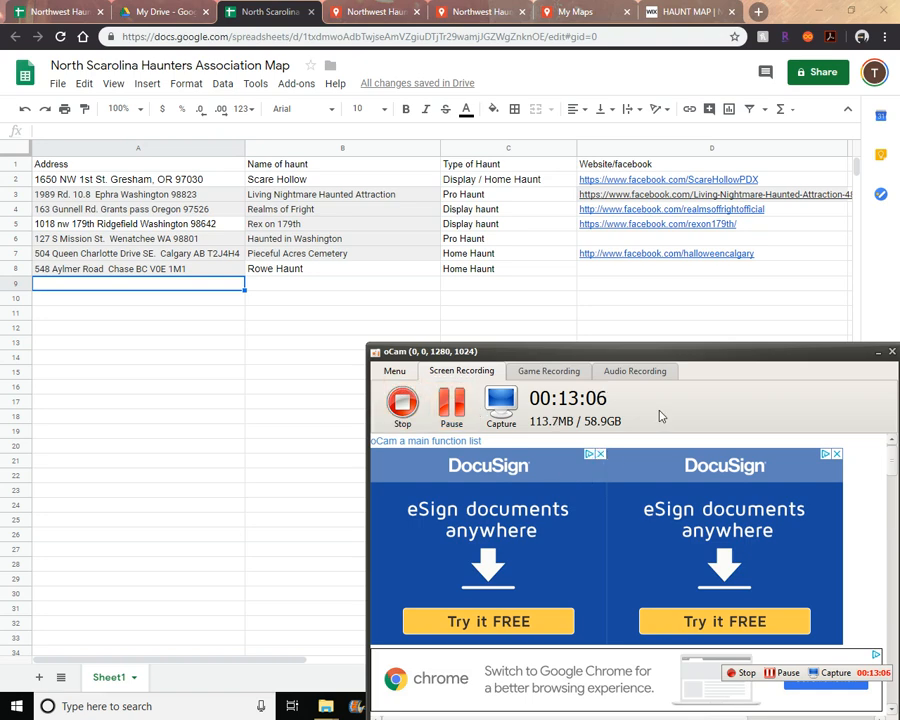
pyautogui.click(396, 373)
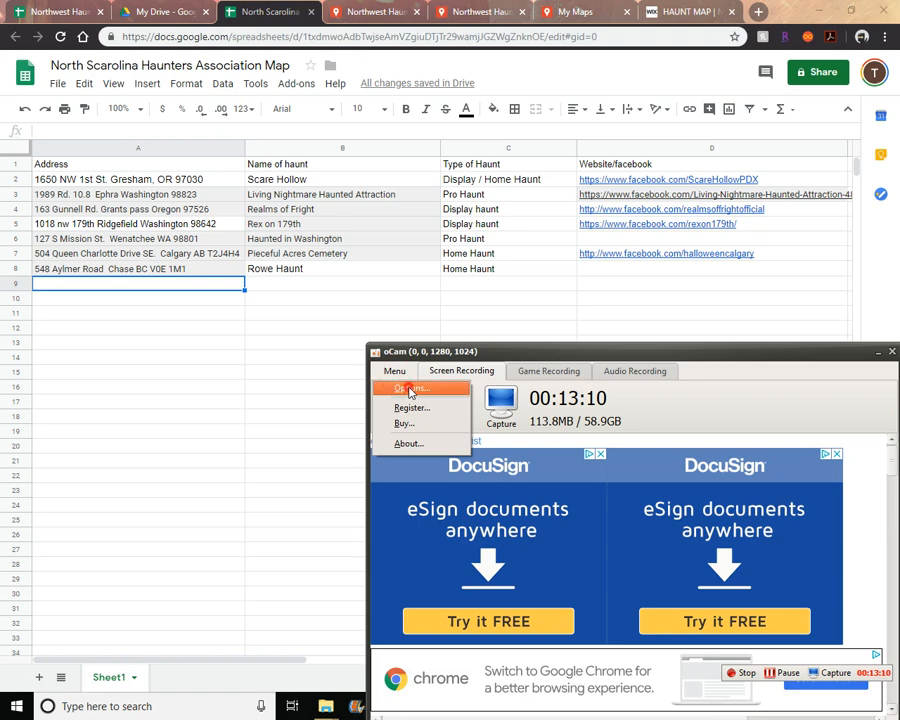
pyautogui.click(410, 390)
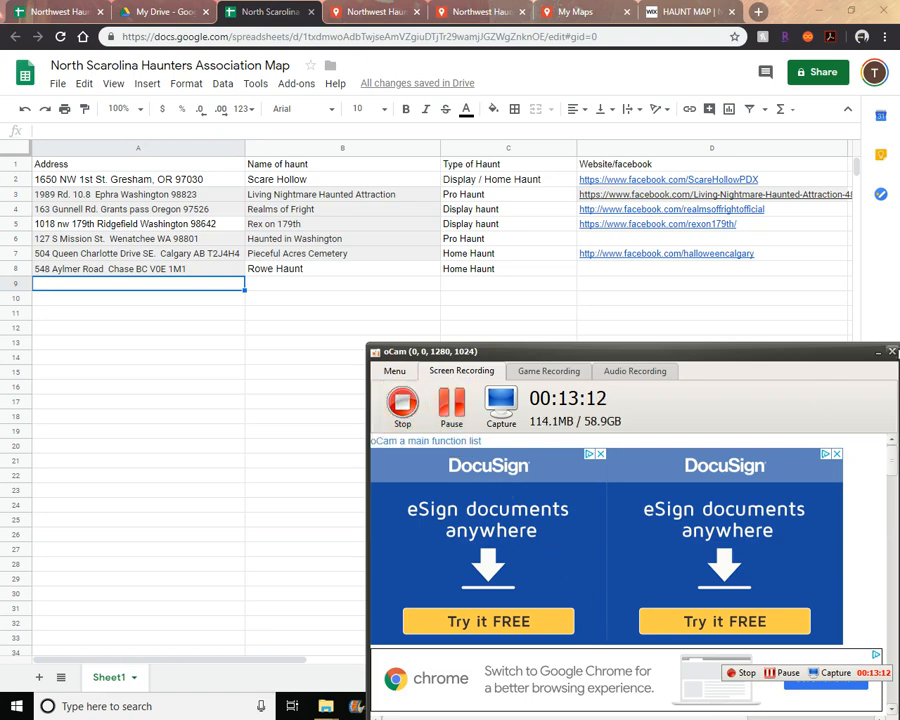
pyautogui.click(878, 352)
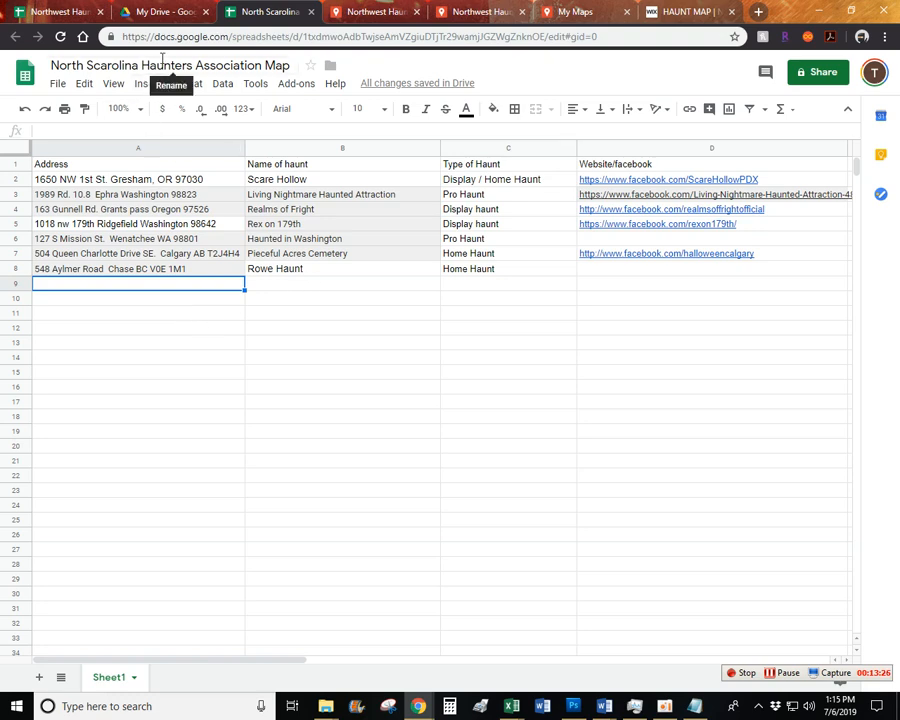
# Locate the North Scarolina Haunters Association Map file in My Drive, then return to the spreadsheet.
pyautogui.click(145, 12)
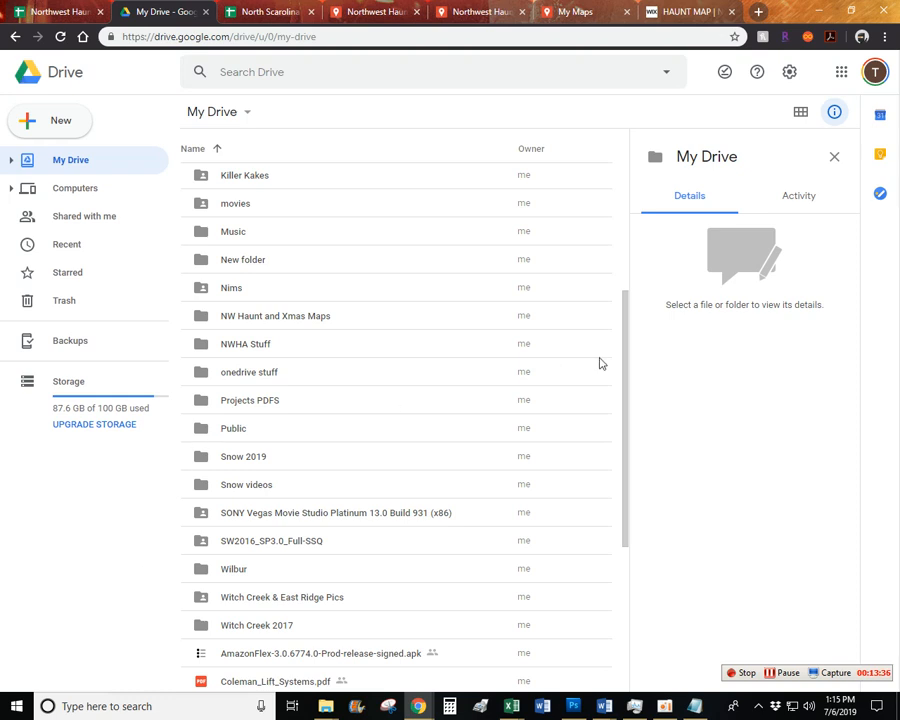
pyautogui.moveTo(624, 366); pyautogui.dragTo(631, 499)
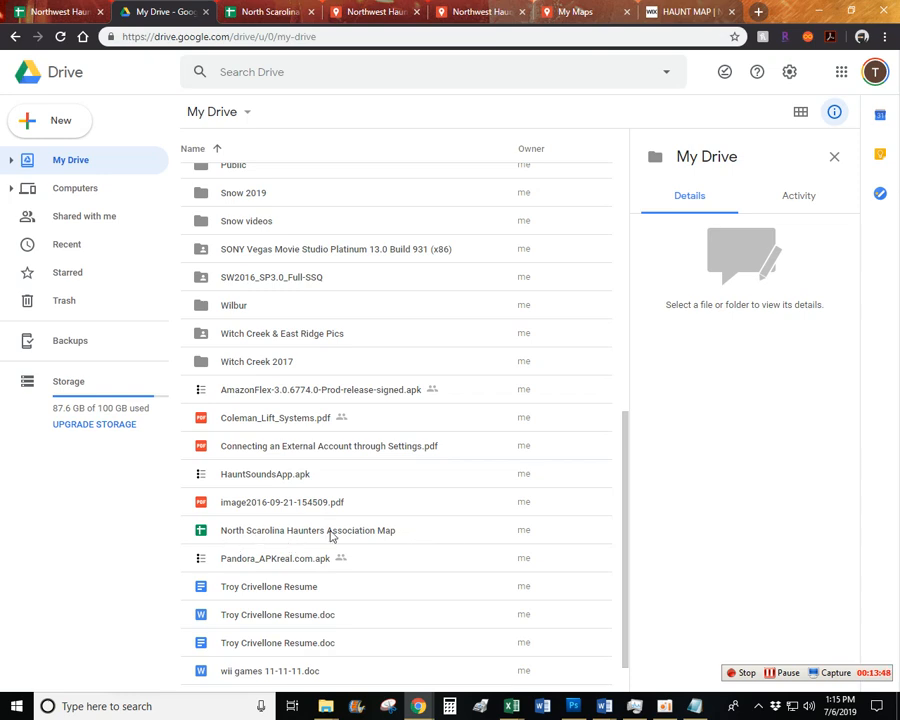
pyautogui.click(265, 11)
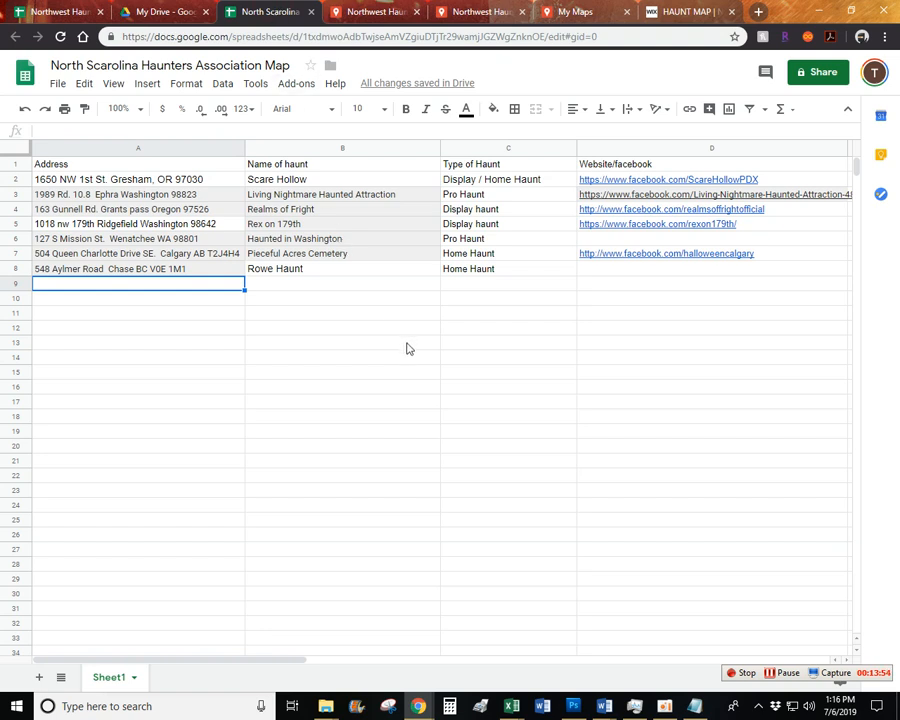
# Close the two open Northwest Haunters map pages and switch to Google My Maps.
pyautogui.click(522, 12)
pyautogui.click(416, 12)
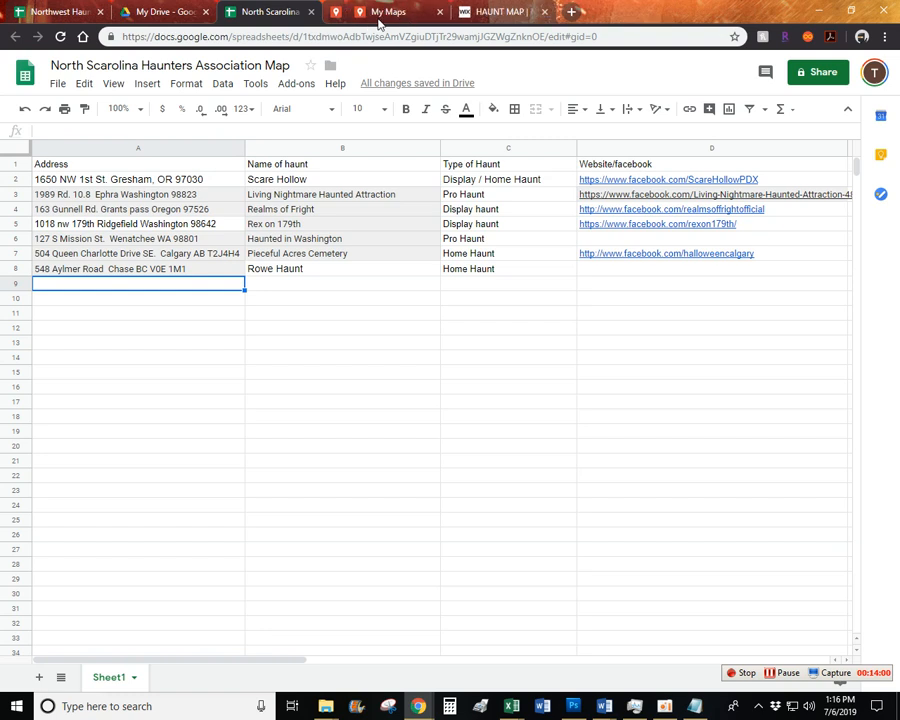
pyautogui.click(376, 14)
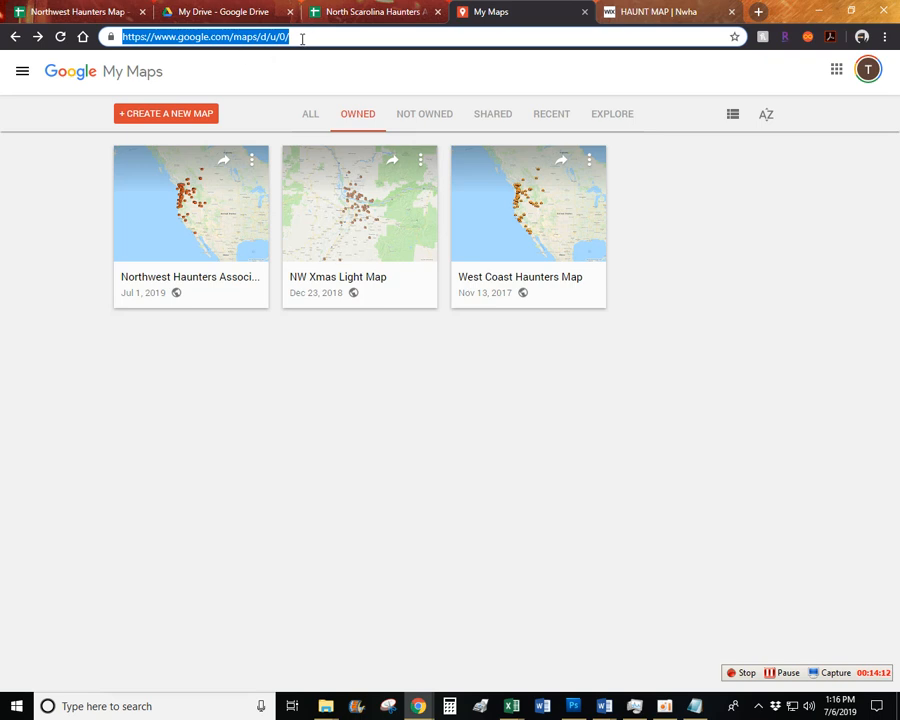
# Highlight the My Maps web address, then create a new map.
pyautogui.click(23, 71)
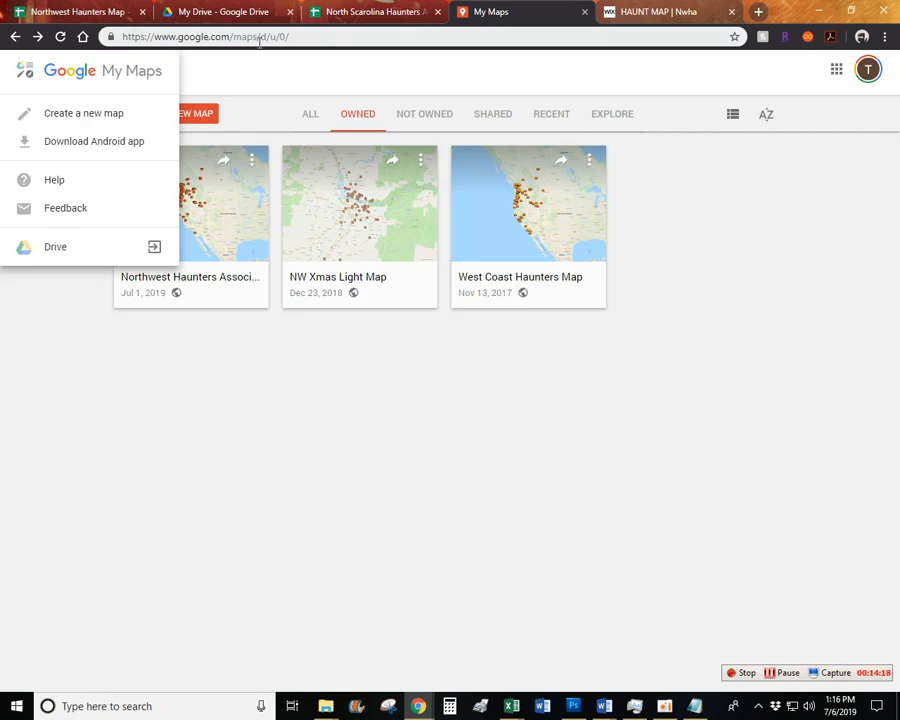
pyautogui.moveTo(254, 38); pyautogui.dragTo(110, 37)
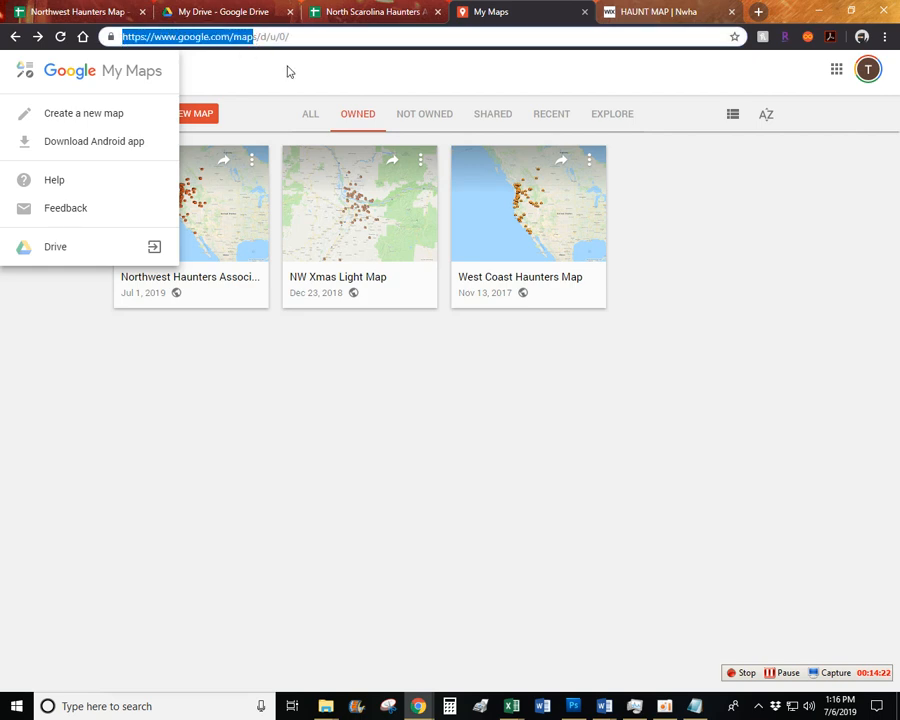
pyautogui.click(256, 36)
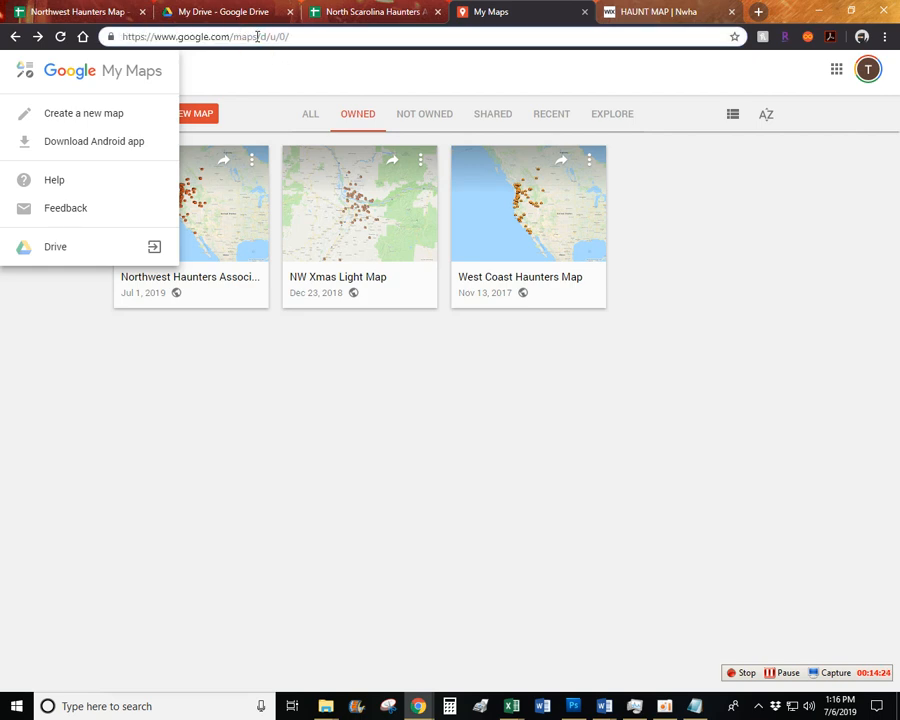
pyautogui.click(342, 69)
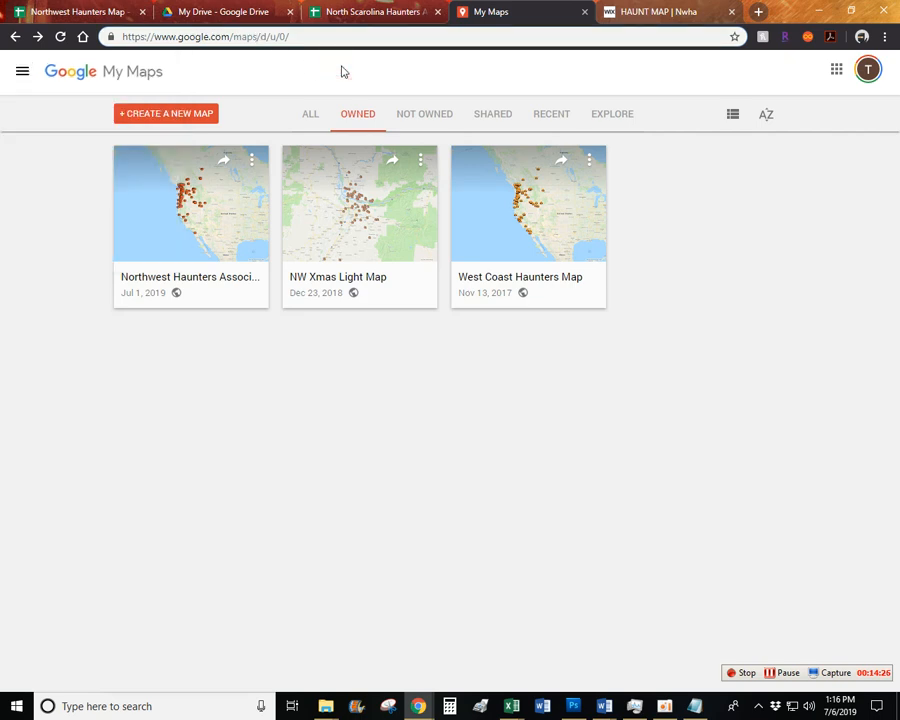
pyautogui.click(290, 36)
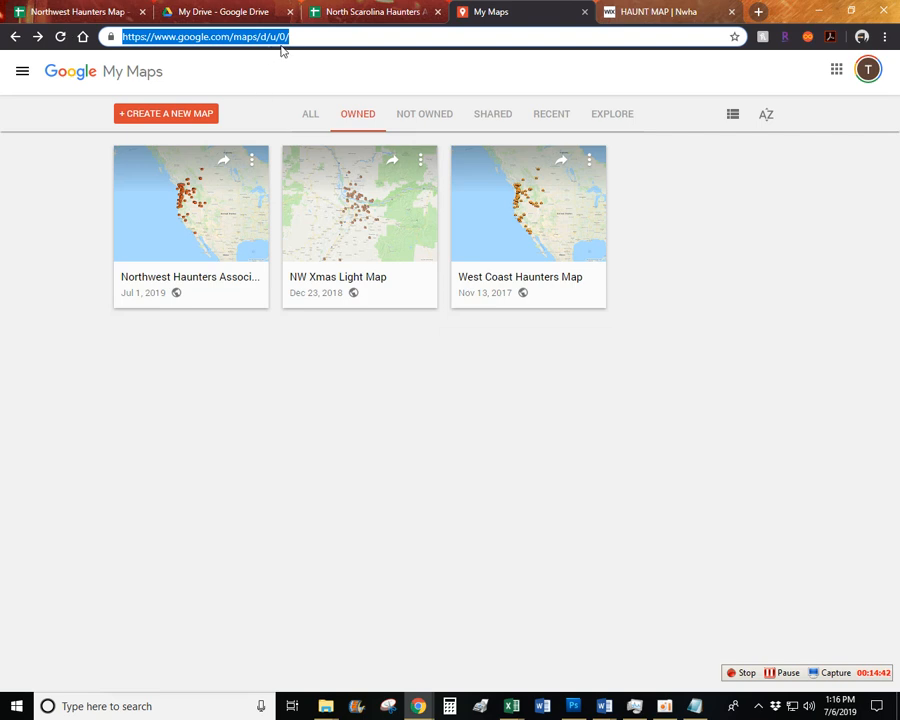
pyautogui.click(179, 113)
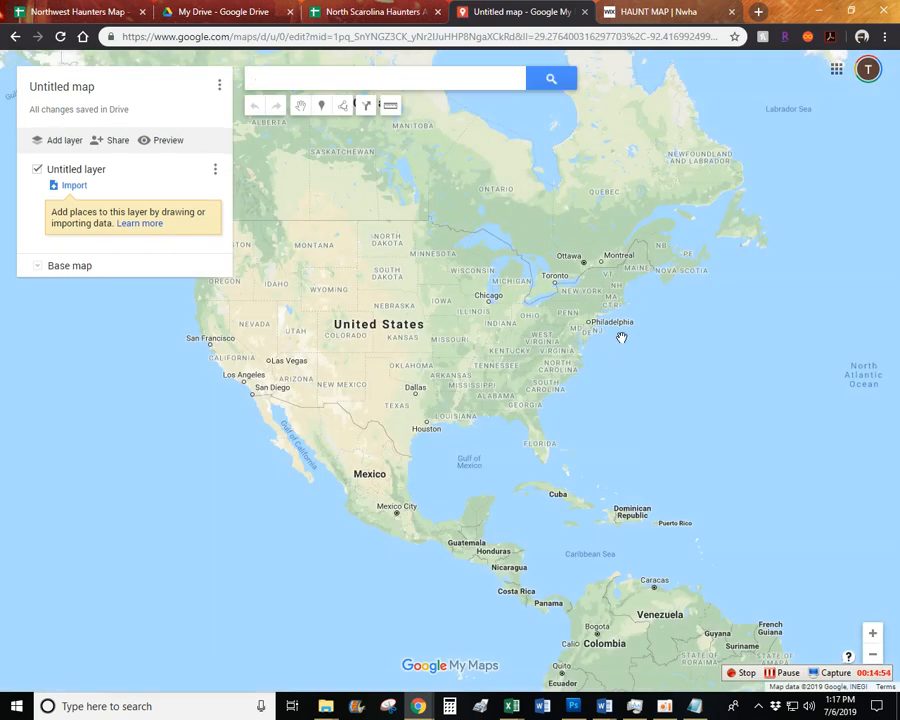
pyautogui.moveTo(562, 576); pyautogui.dragTo(401, 168)
pyautogui.moveTo(759, 303); pyautogui.dragTo(150, 397)
pyautogui.moveTo(543, 300); pyautogui.dragTo(458, 321)
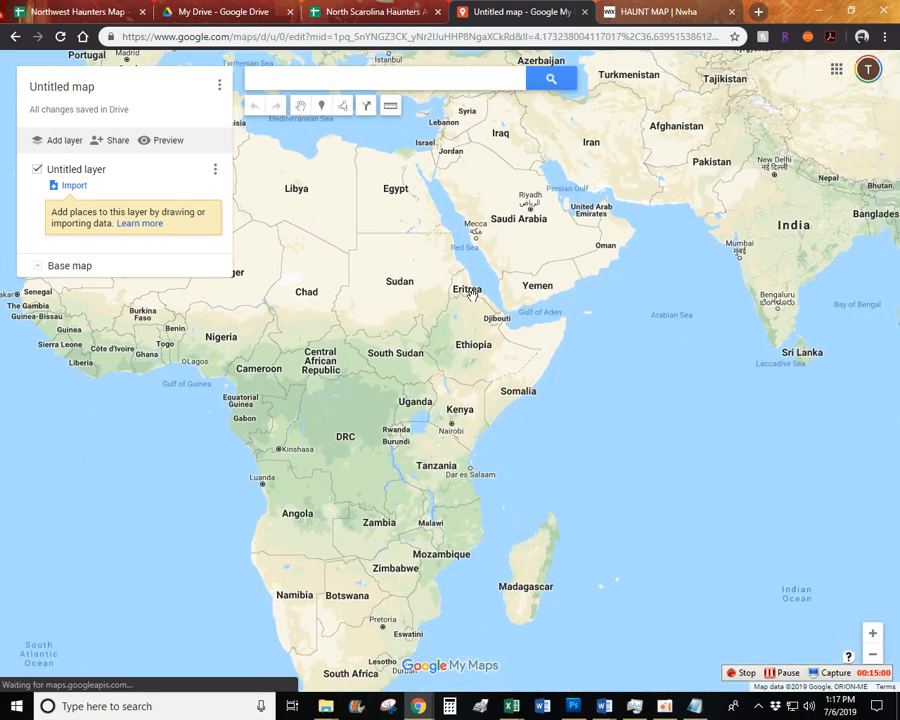
pyautogui.scroll(1, 464, 300)
pyautogui.scroll(2, 462, 306)
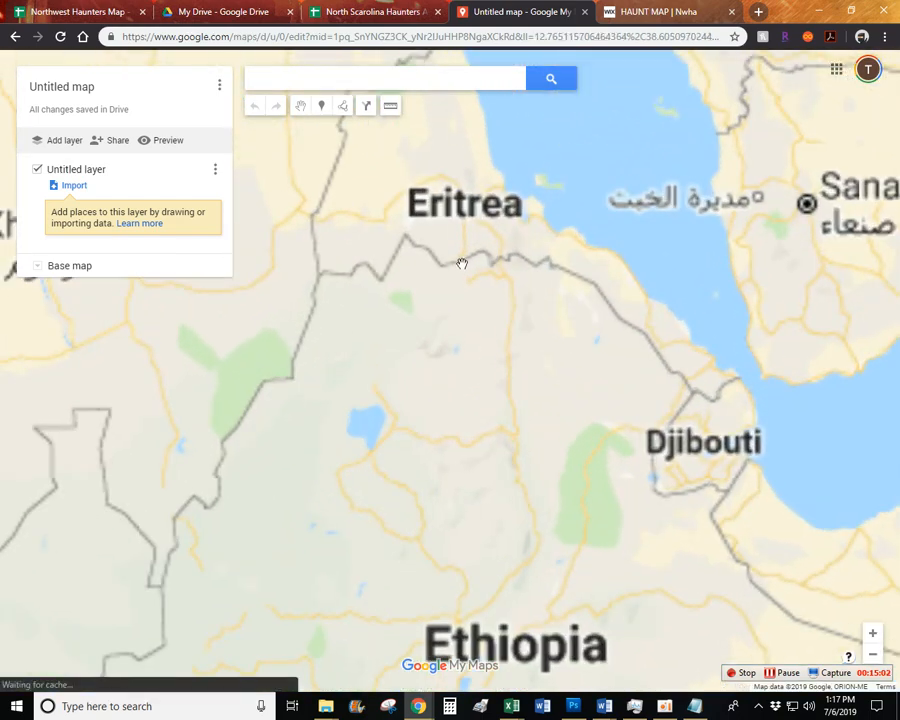
pyautogui.moveTo(456, 250); pyautogui.dragTo(496, 358)
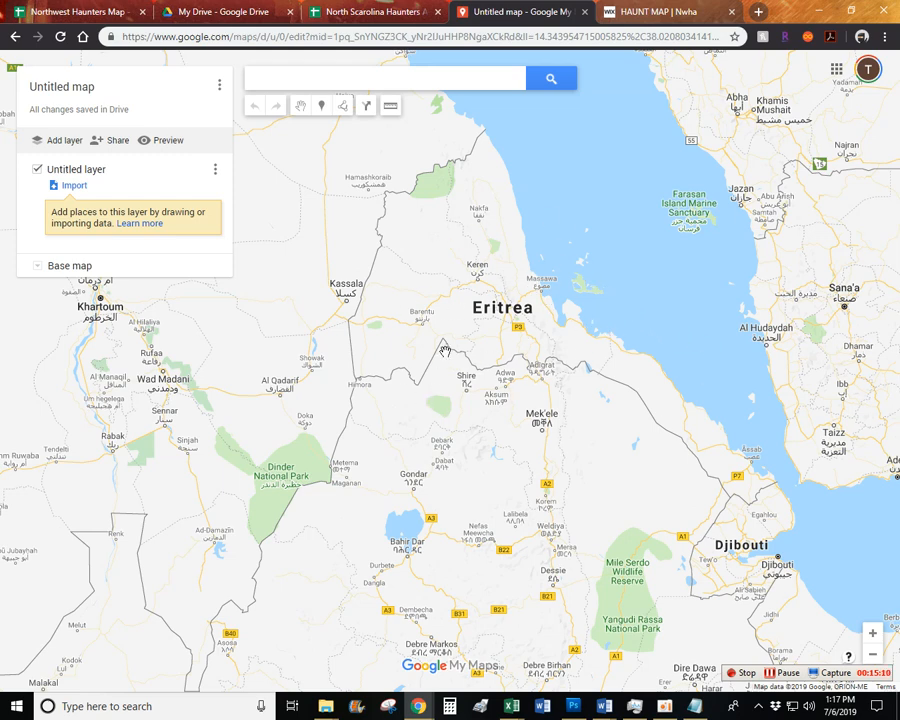
# Zoom out the map and move from East Africa across the Atlantic to the United States.
pyautogui.scroll(-2, 442, 346)
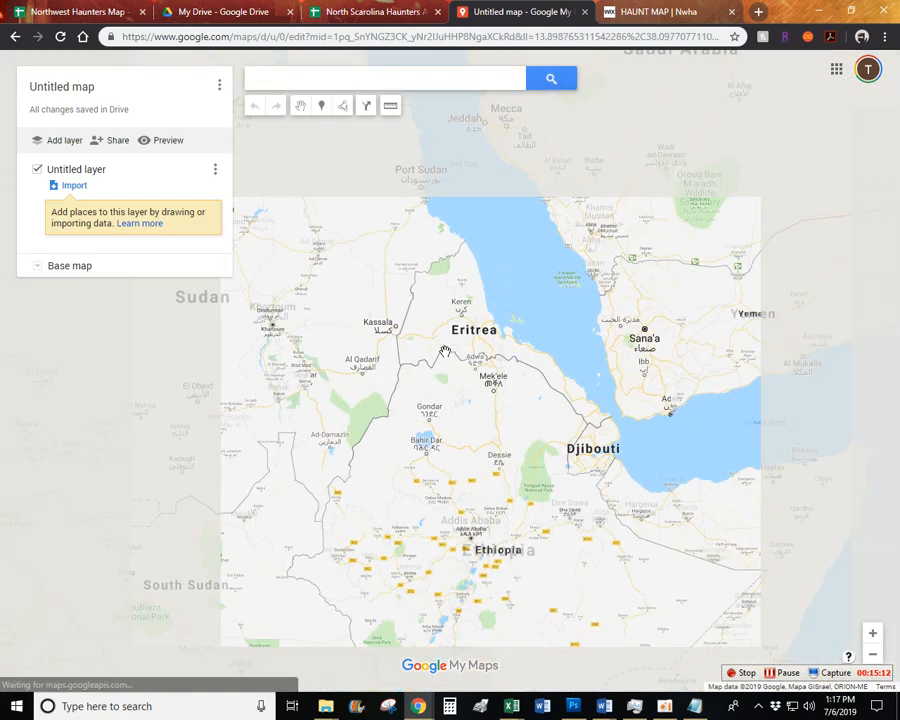
pyautogui.scroll(-1, 318, 415)
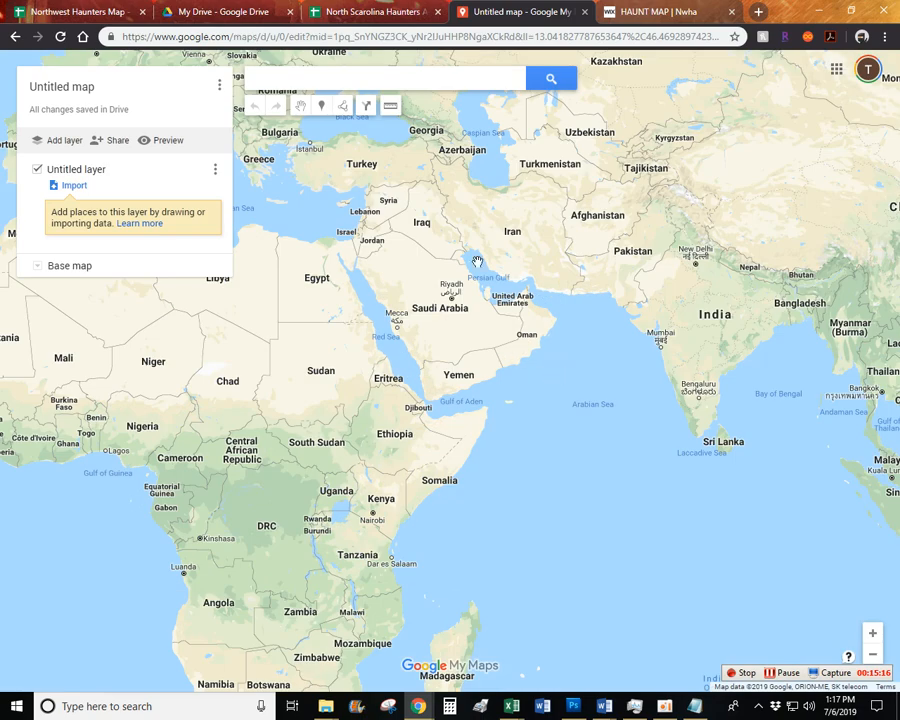
pyautogui.moveTo(258, 324); pyautogui.dragTo(430, 394)
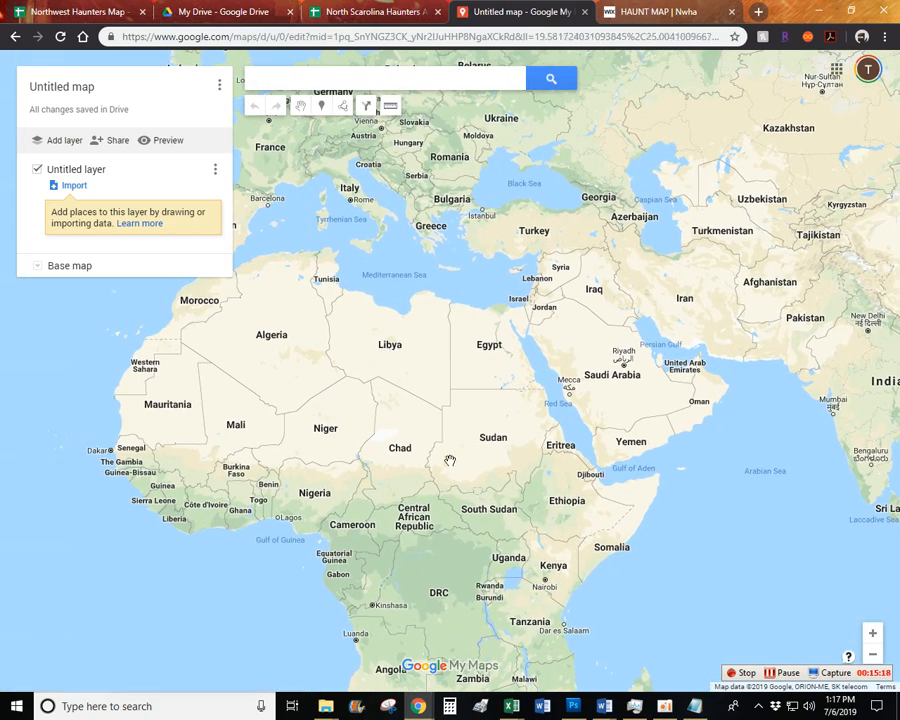
pyautogui.moveTo(476, 556); pyautogui.dragTo(455, 383)
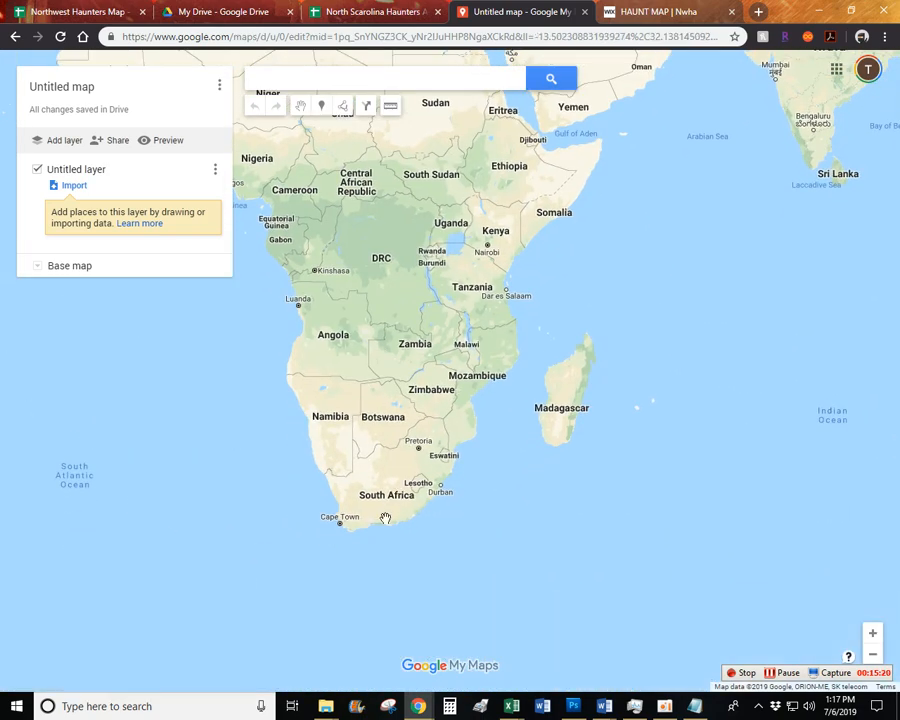
pyautogui.moveTo(382, 378); pyautogui.dragTo(519, 640)
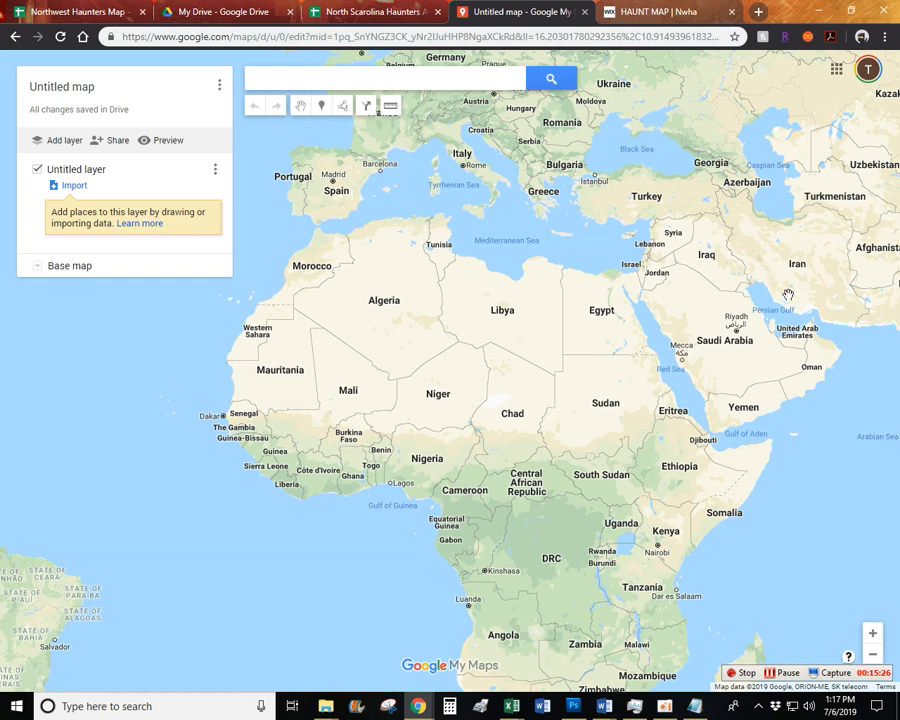
pyautogui.moveTo(426, 284); pyautogui.dragTo(560, 524)
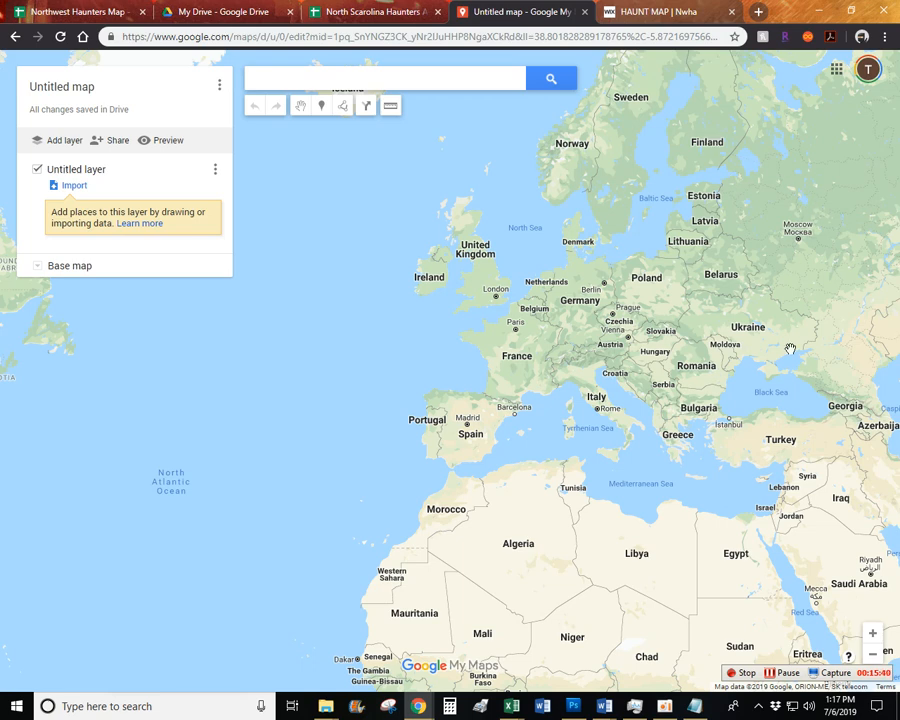
pyautogui.moveTo(834, 536); pyautogui.dragTo(696, 489)
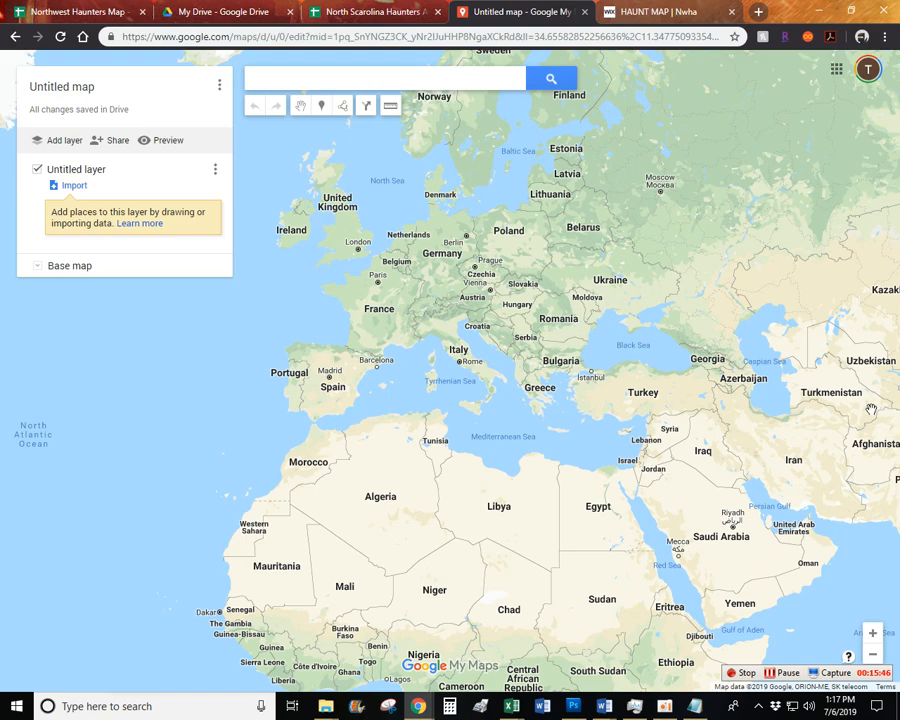
pyautogui.moveTo(241, 404); pyautogui.dragTo(789, 425)
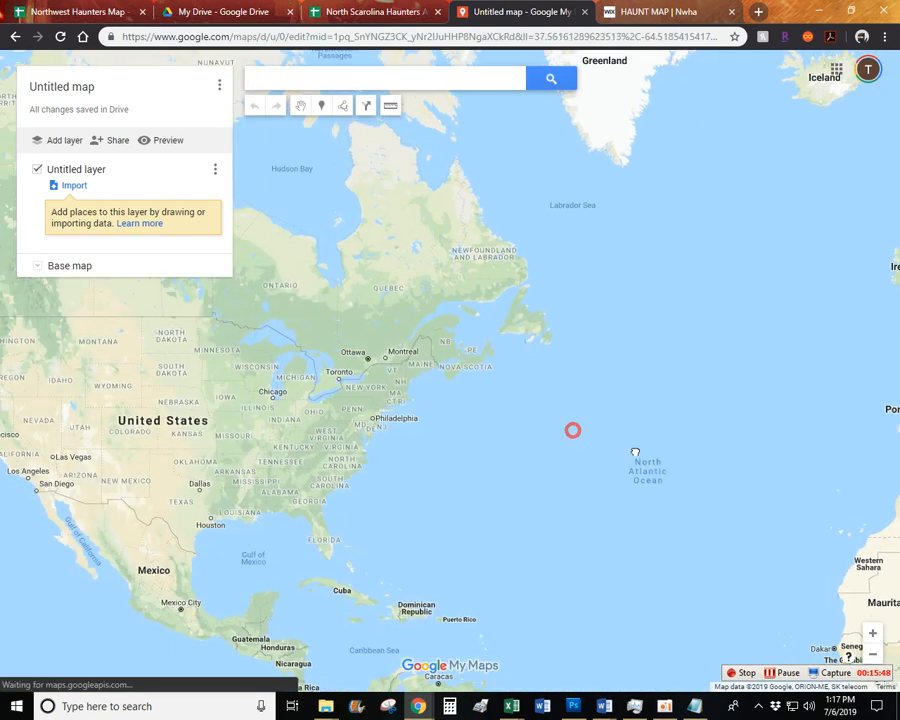
pyautogui.moveTo(572, 428); pyautogui.dragTo(859, 408)
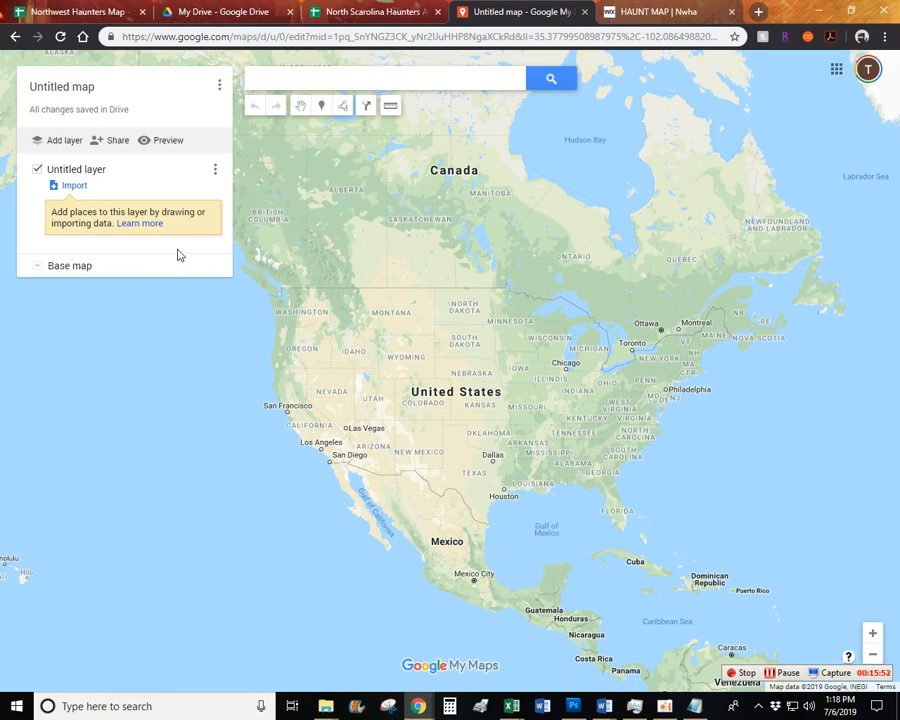
# Title the untitled map "North Scarolina Haunters Association" and save the title.
pyautogui.click(83, 86)
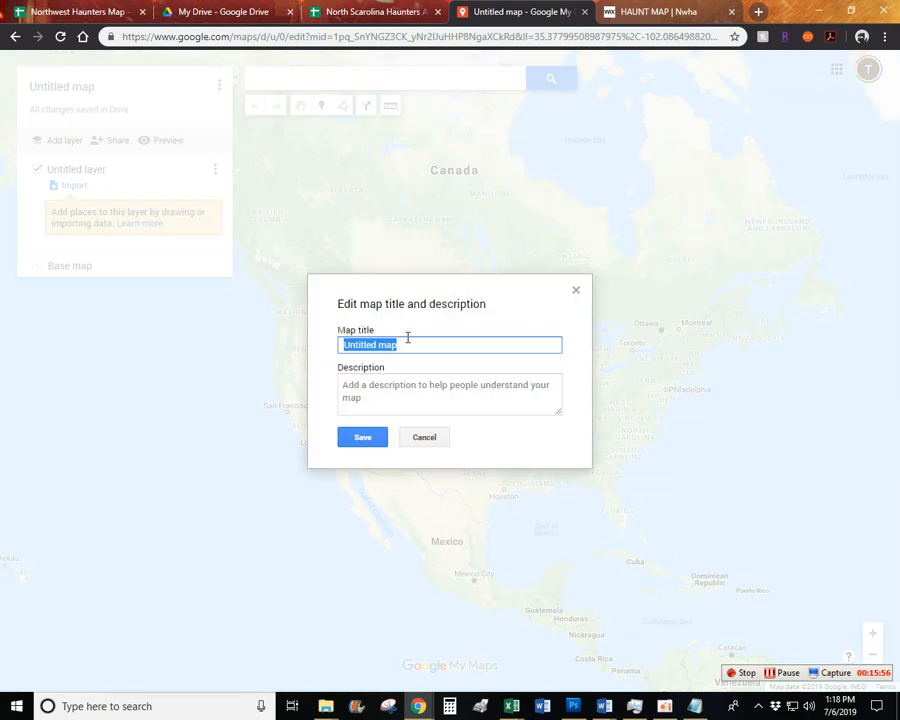
pyautogui.write('North Scarolina Haunters Association')
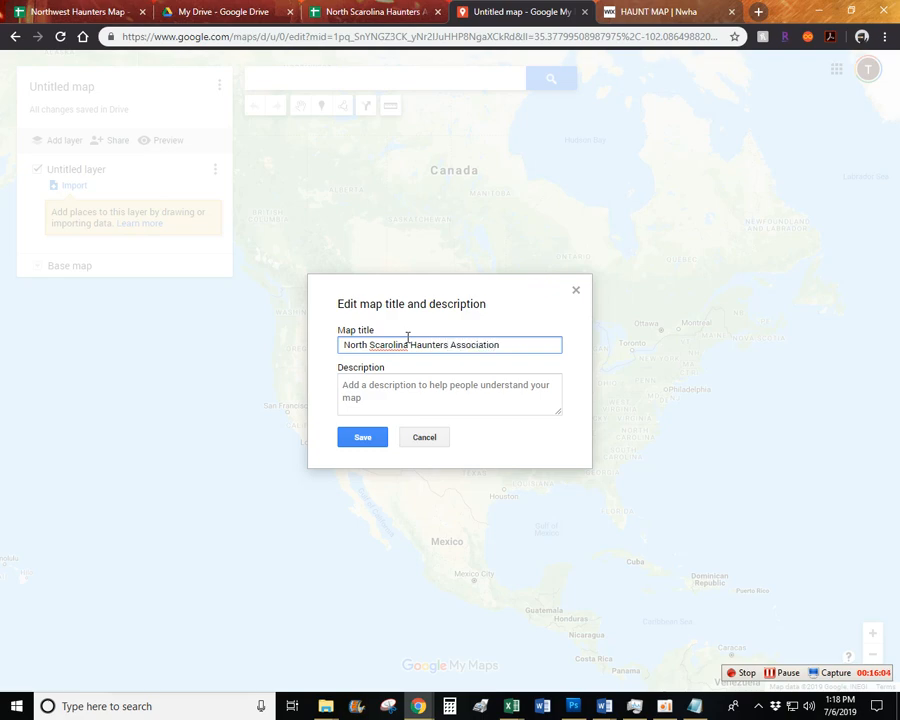
pyautogui.click(377, 435)
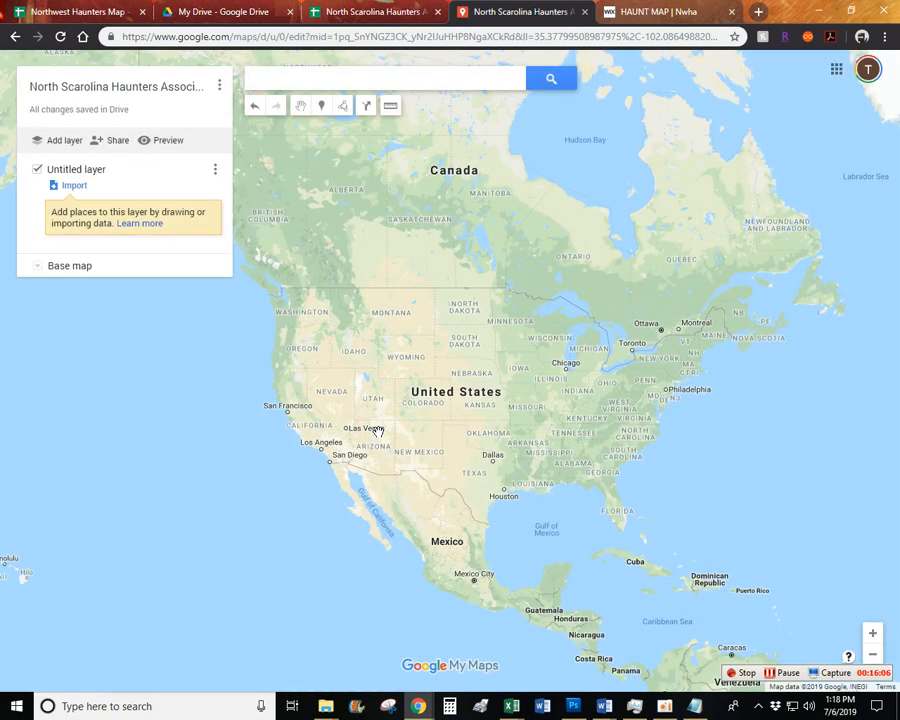
# Check the map's save status, examine My Drive and its NW Haunt and Xmas Maps folder, and return to the spreadsheet.
pyautogui.moveTo(140, 113); pyautogui.dragTo(22, 111)
pyautogui.click(150, 113)
pyautogui.click(245, 16)
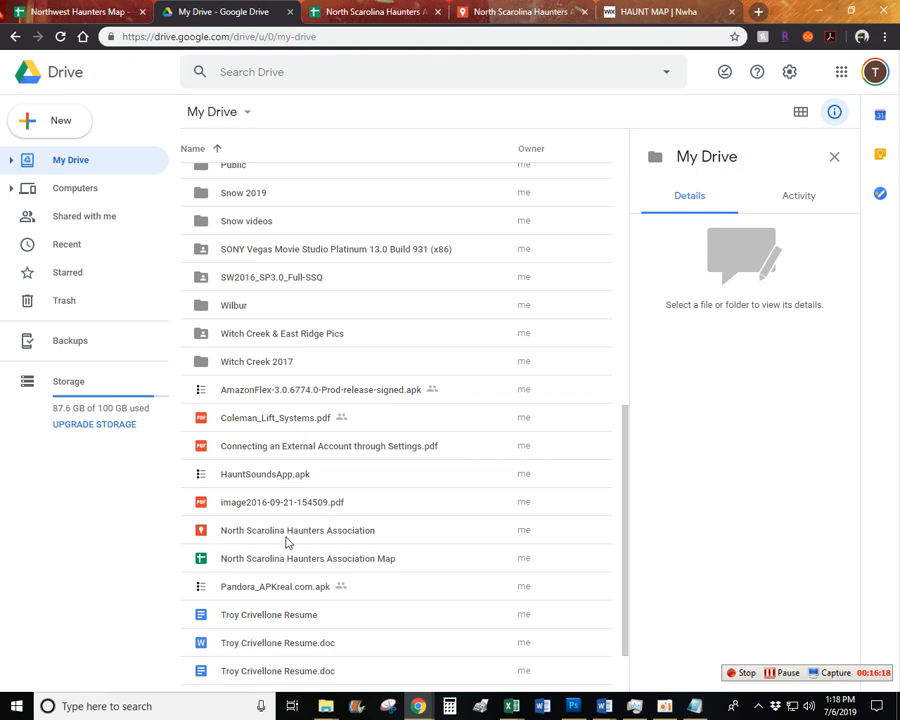
pyautogui.scroll(5, 287, 540)
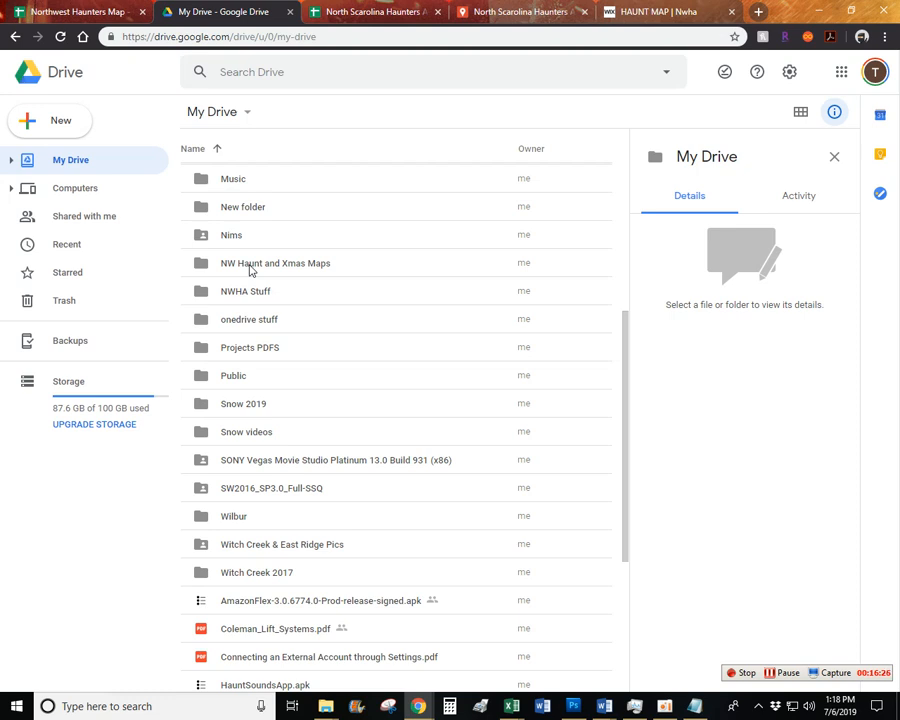
pyautogui.doubleClick(250, 265)
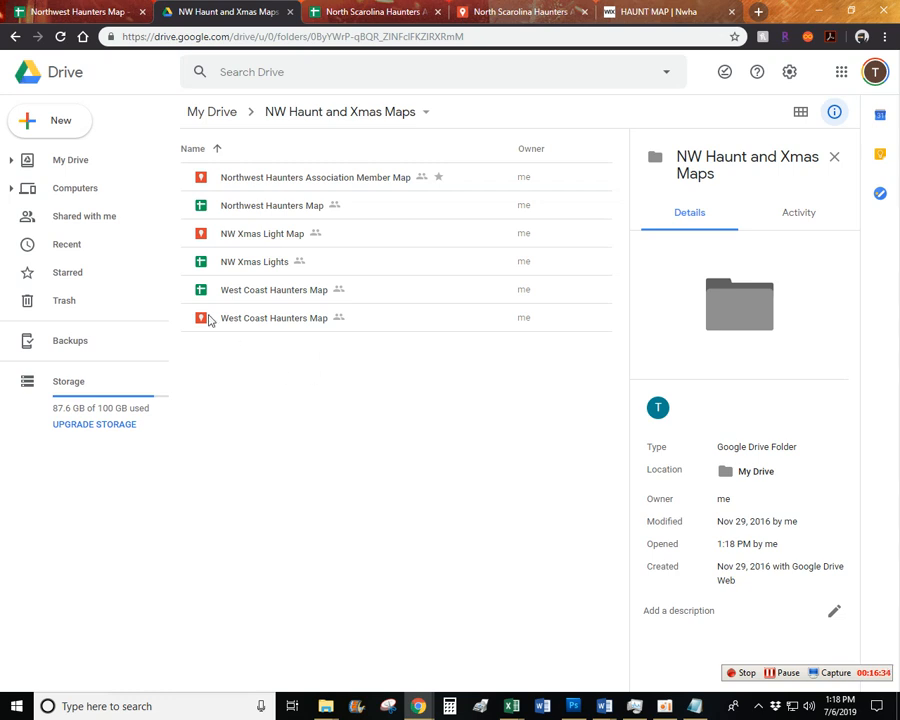
pyautogui.click(13, 36)
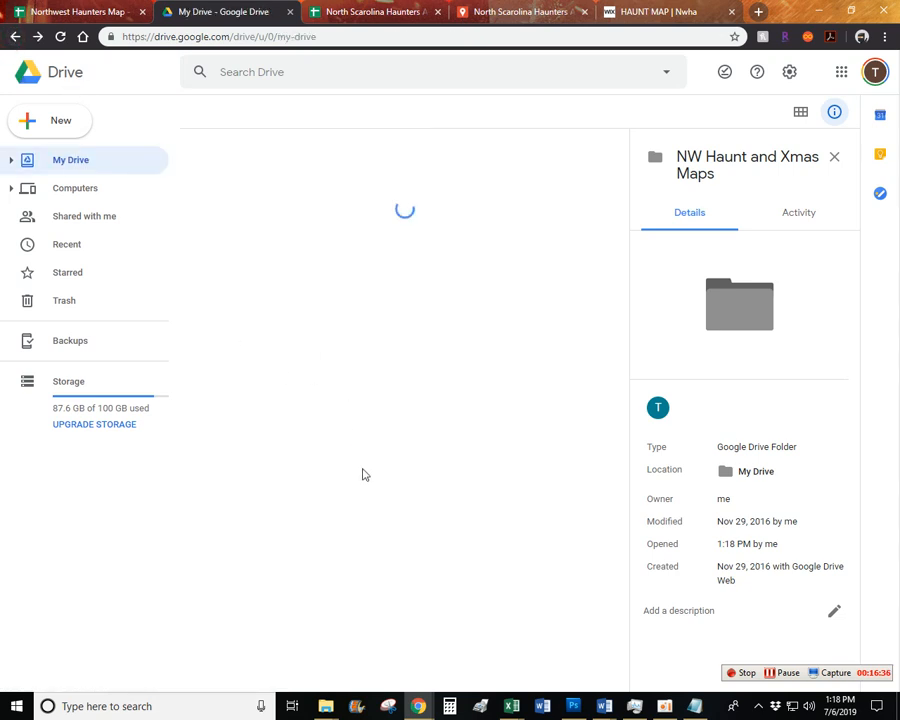
pyautogui.scroll(-8, 322, 600)
pyautogui.scroll(-1, 322, 603)
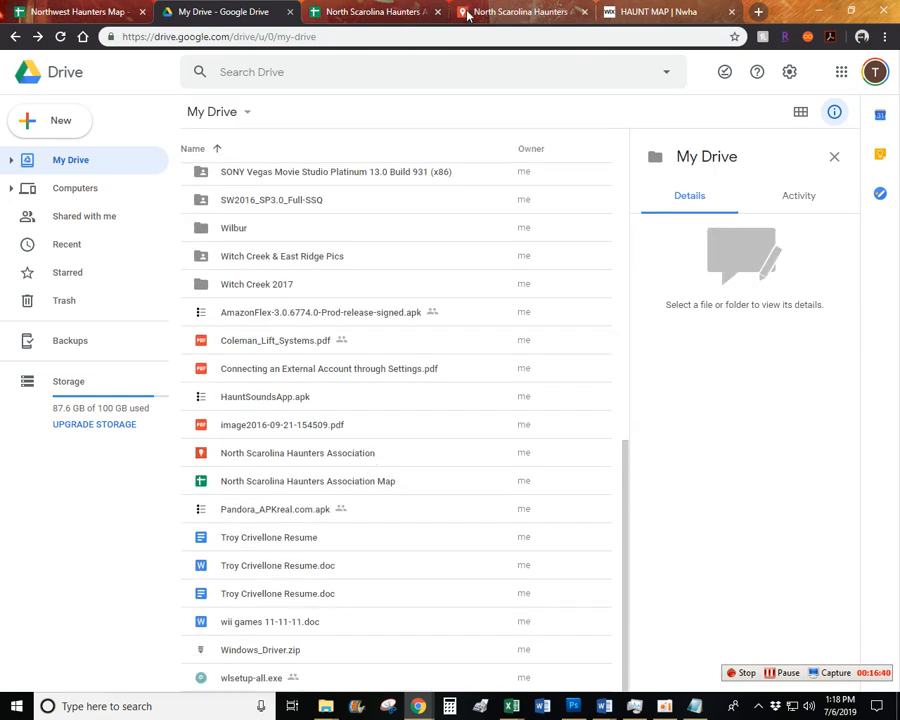
pyautogui.click(325, 11)
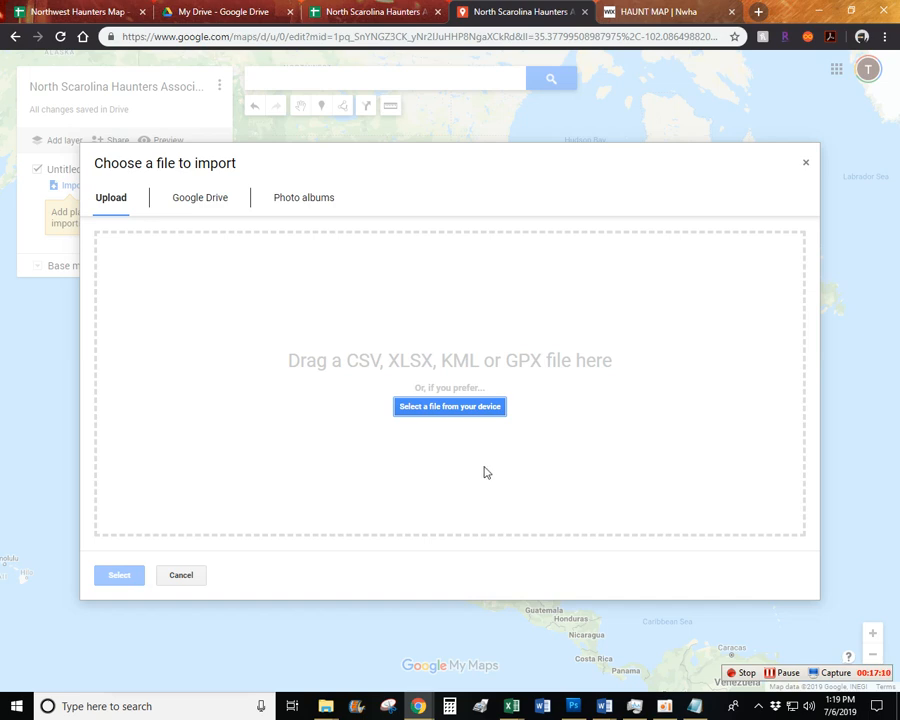
pyautogui.click(202, 196)
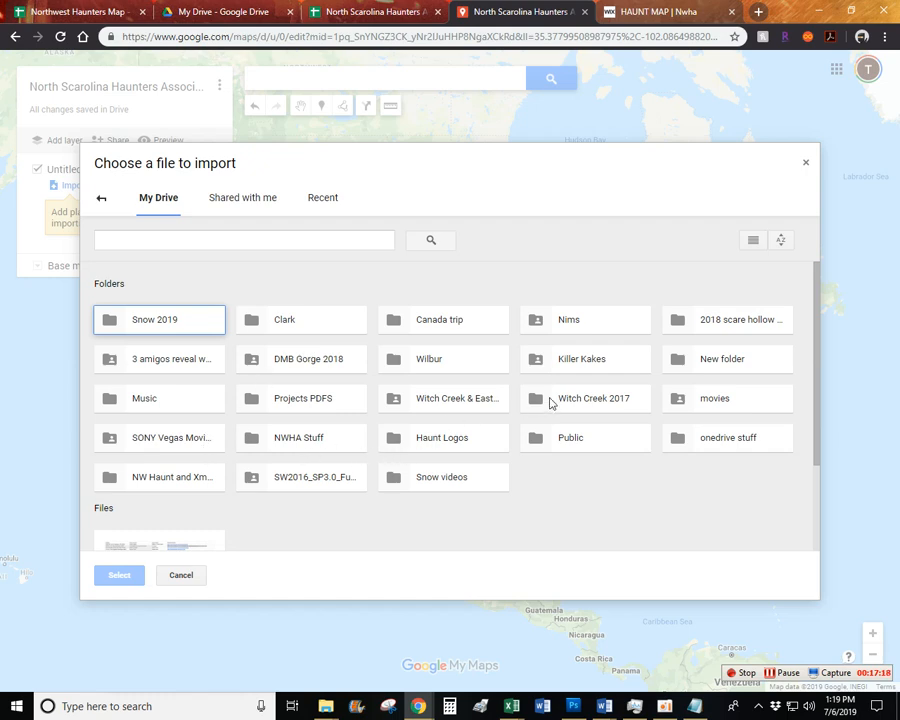
pyautogui.doubleClick(159, 473)
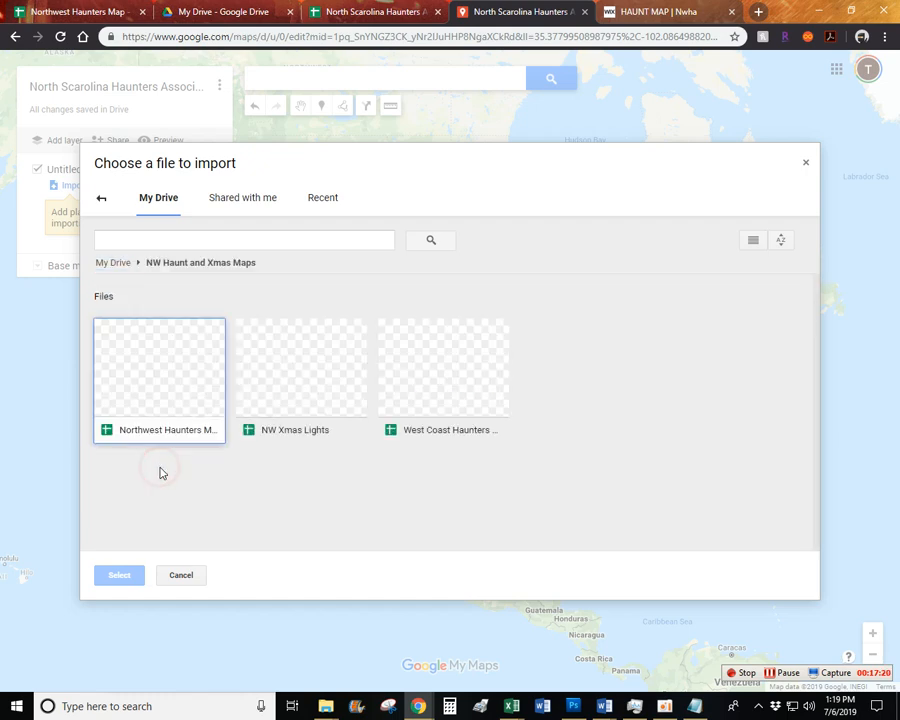
pyautogui.click(102, 197)
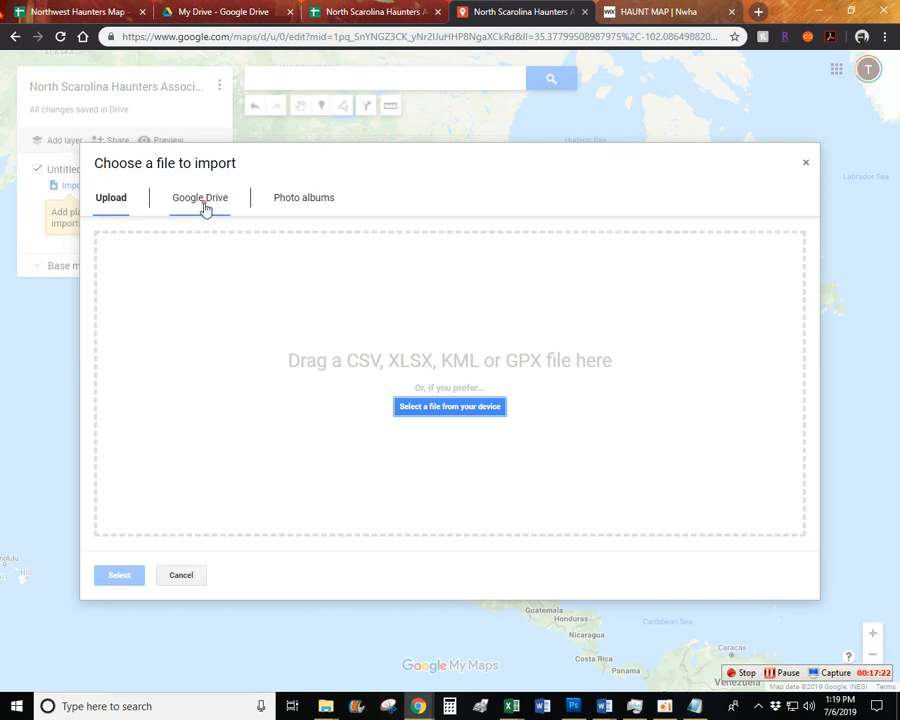
# Choose the North Scarolina Haunters Association Map spreadsheet in Google Drive as the file to import.
pyautogui.click(203, 199)
pyautogui.scroll(-3, 272, 504)
pyautogui.doubleClick(190, 469)
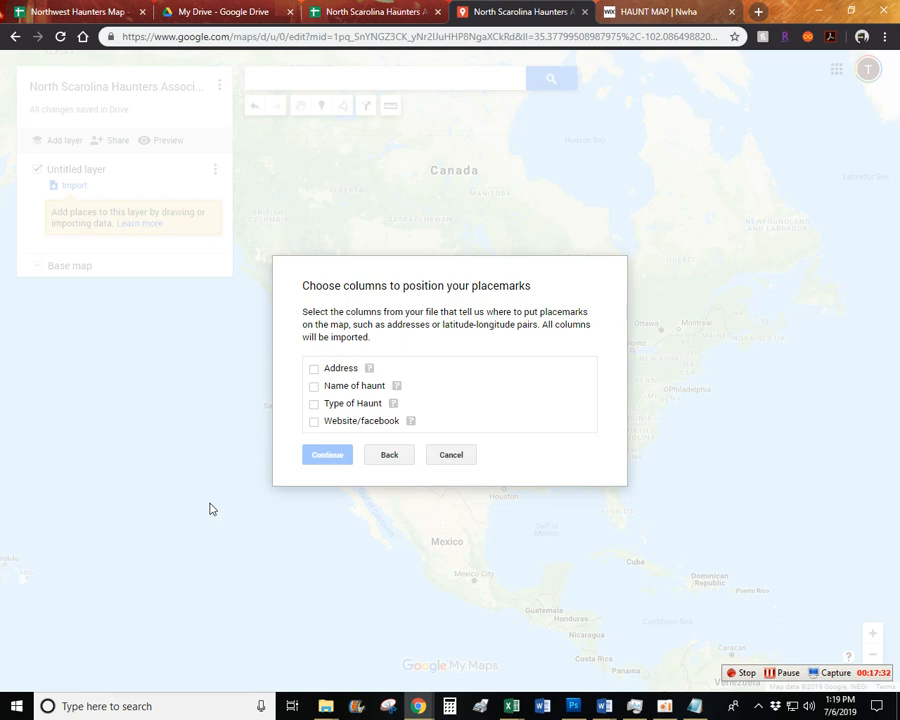
# Position the placemarks by the Address column, title the markers with Name of haunt, and finish the import.
pyautogui.click(314, 370)
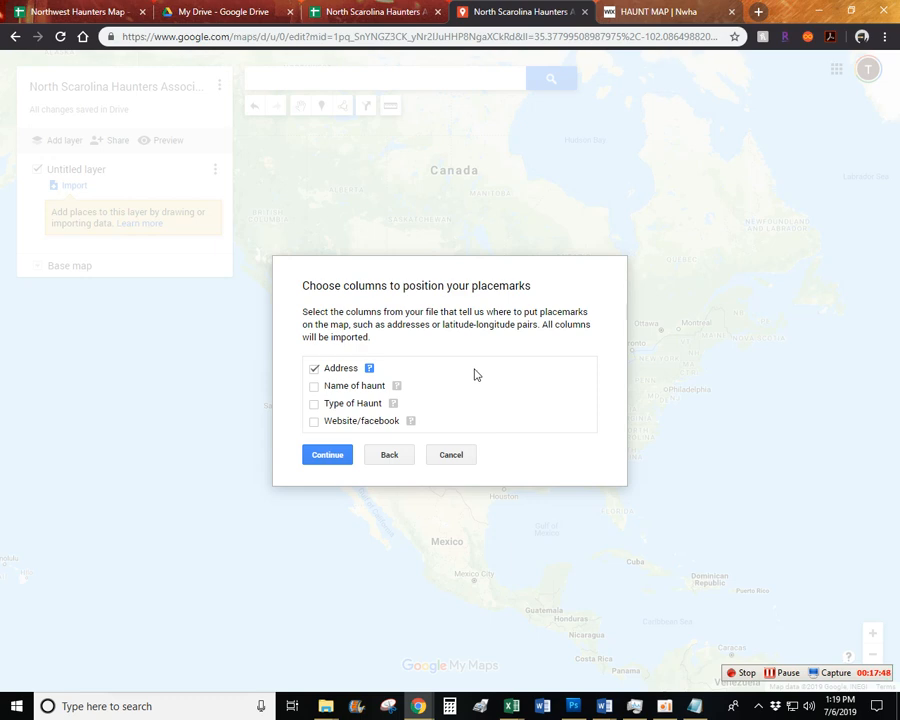
pyautogui.click(331, 454)
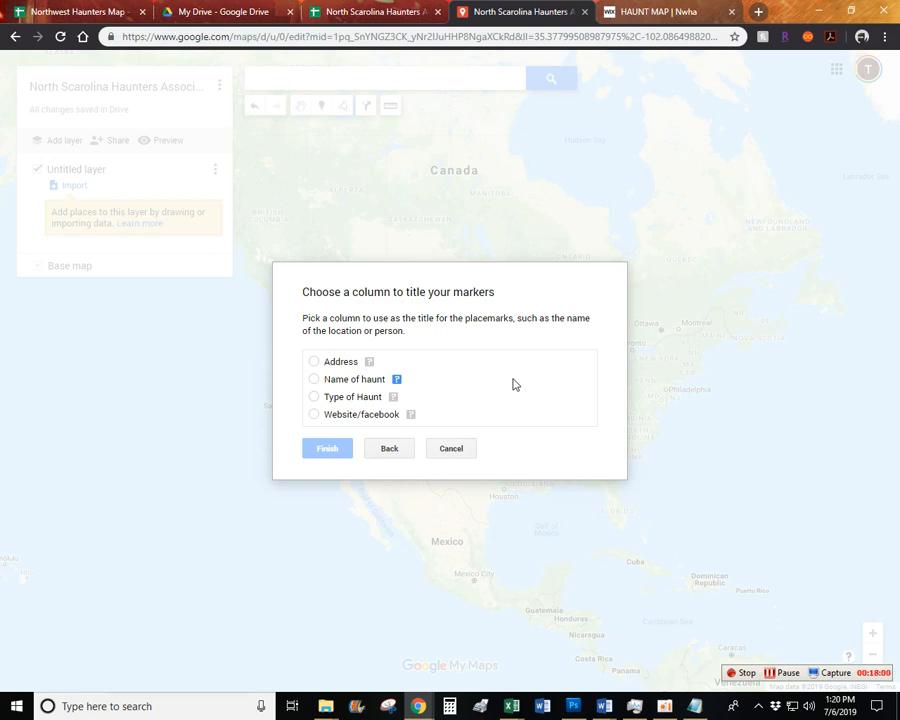
pyautogui.click(313, 380)
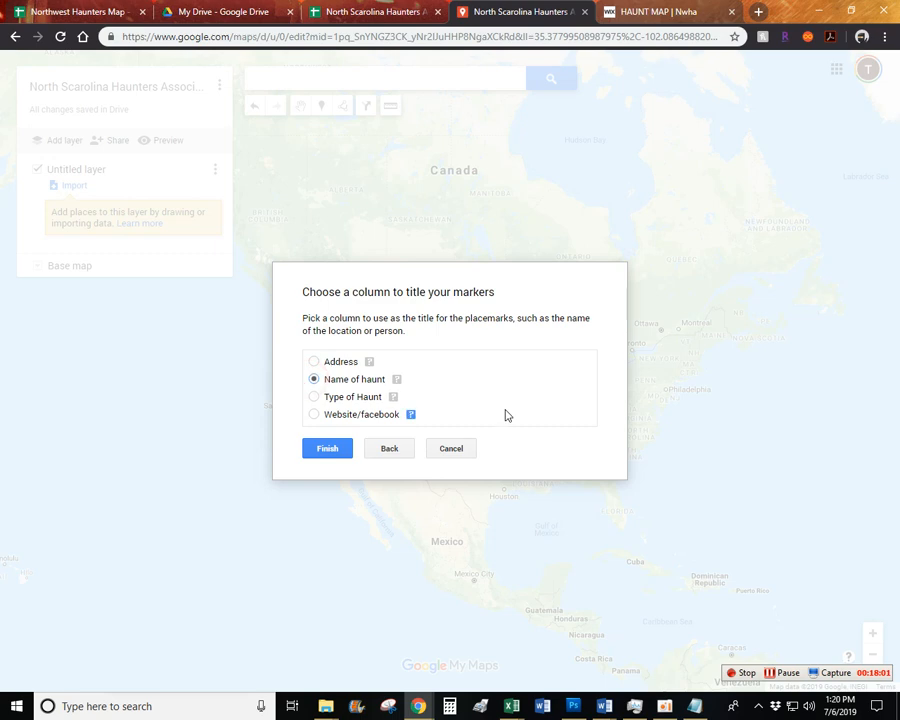
pyautogui.click(329, 450)
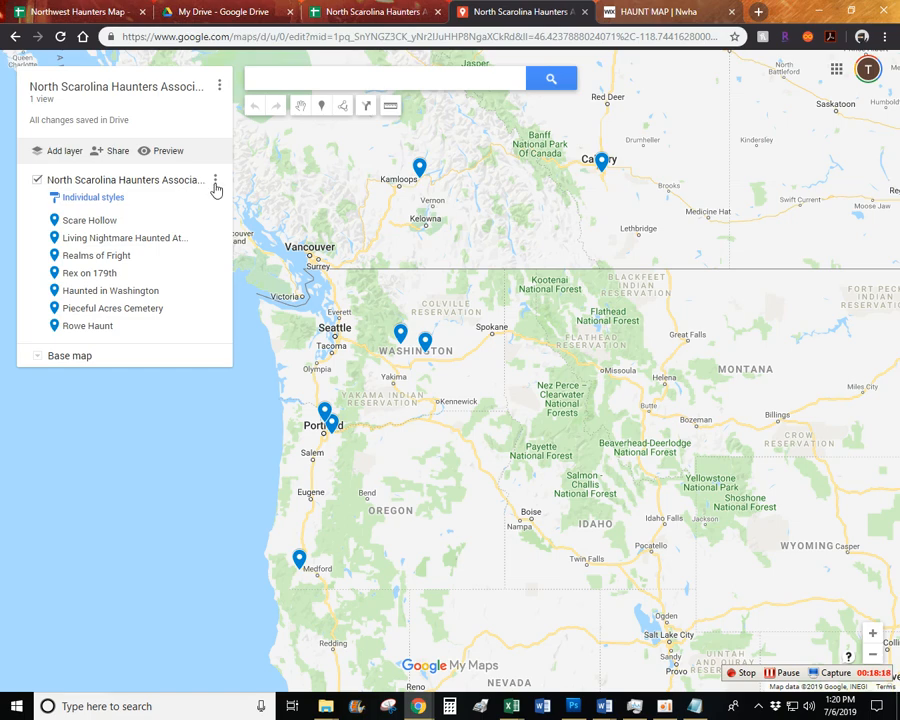
# Group the imported haunt layer's places by Uniform style.
pyautogui.click(214, 184)
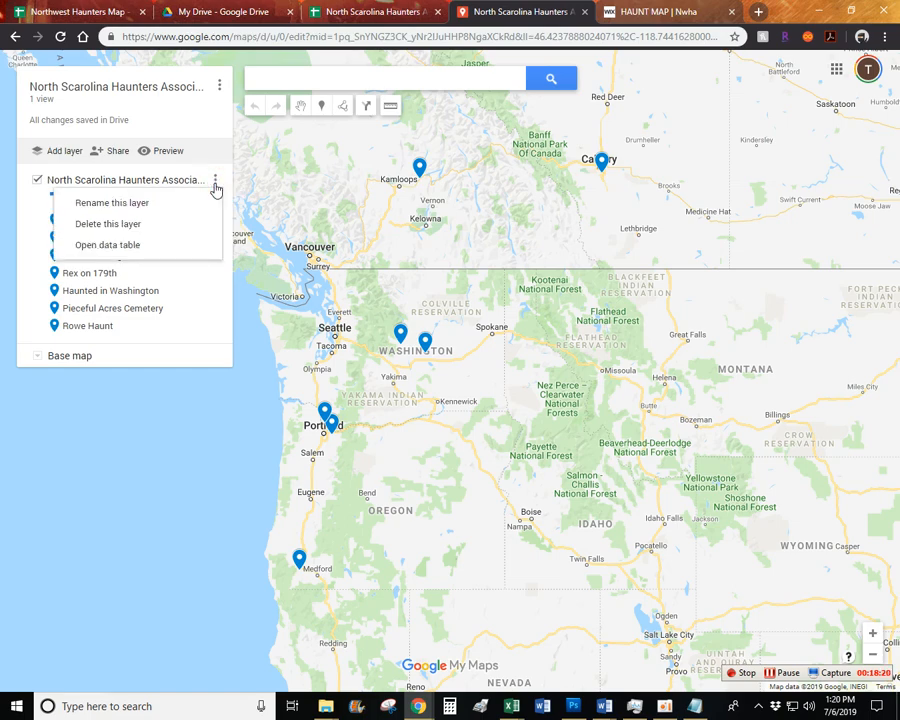
pyautogui.click(215, 186)
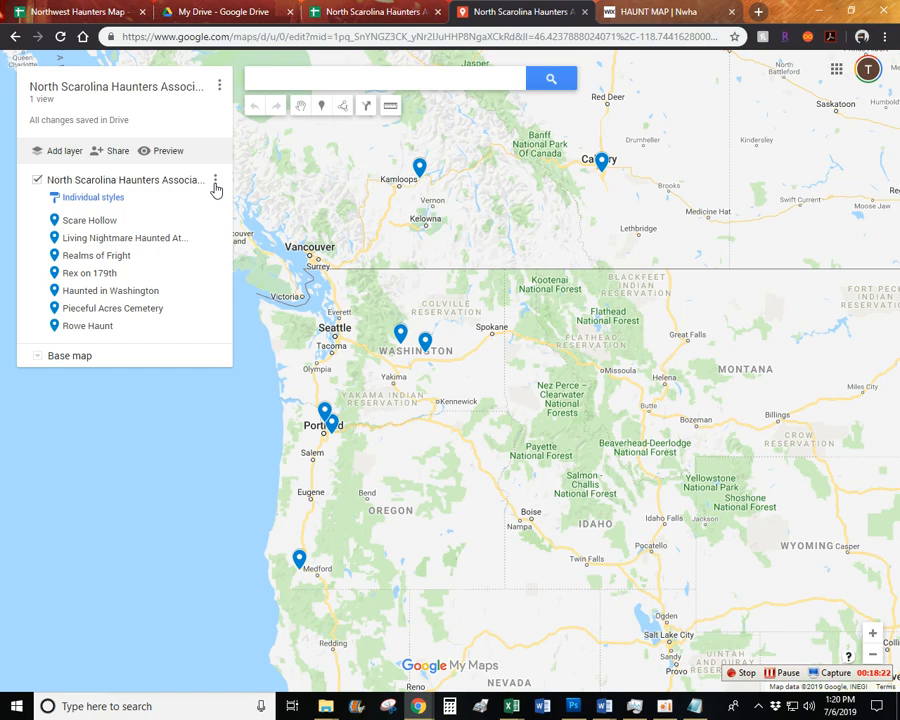
pyautogui.click(106, 198)
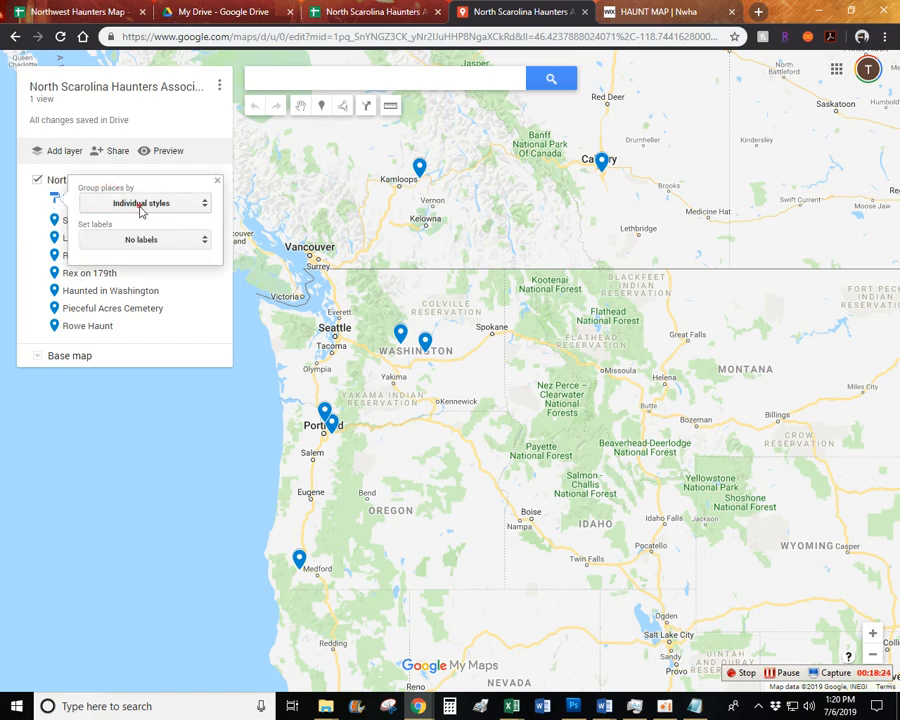
pyautogui.click(141, 204)
pyautogui.click(137, 165)
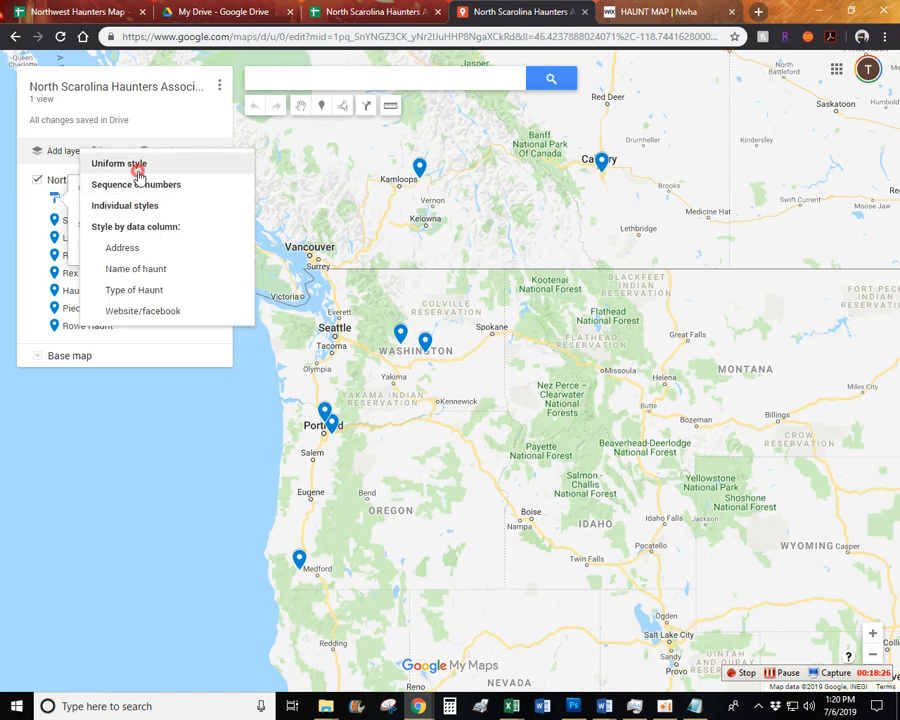
pyautogui.click(216, 181)
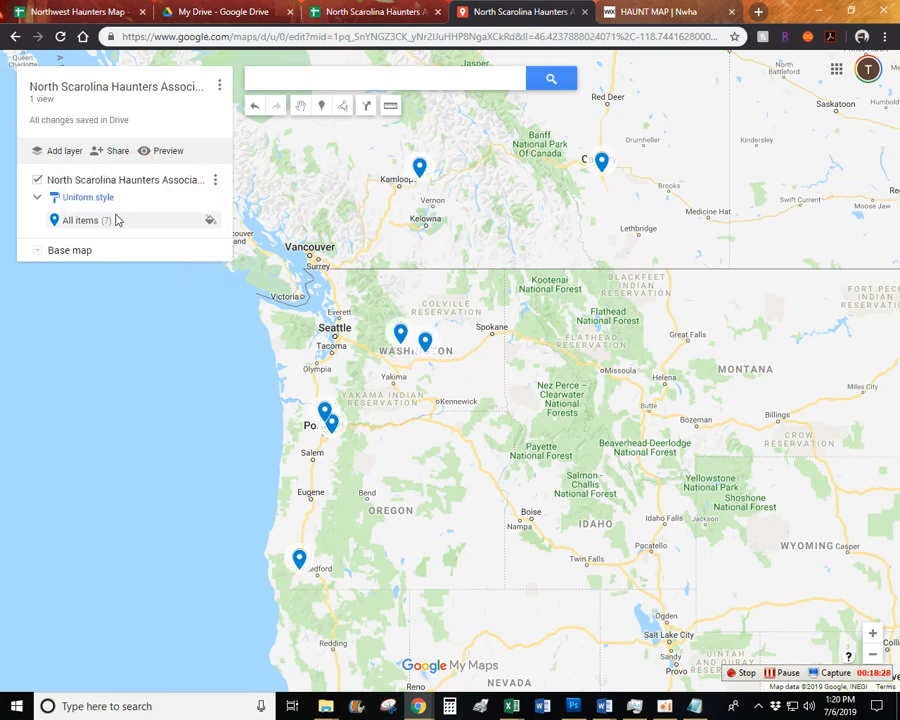
# Switch the haunt layer's place grouping back to Individual styles.
pyautogui.click(90, 198)
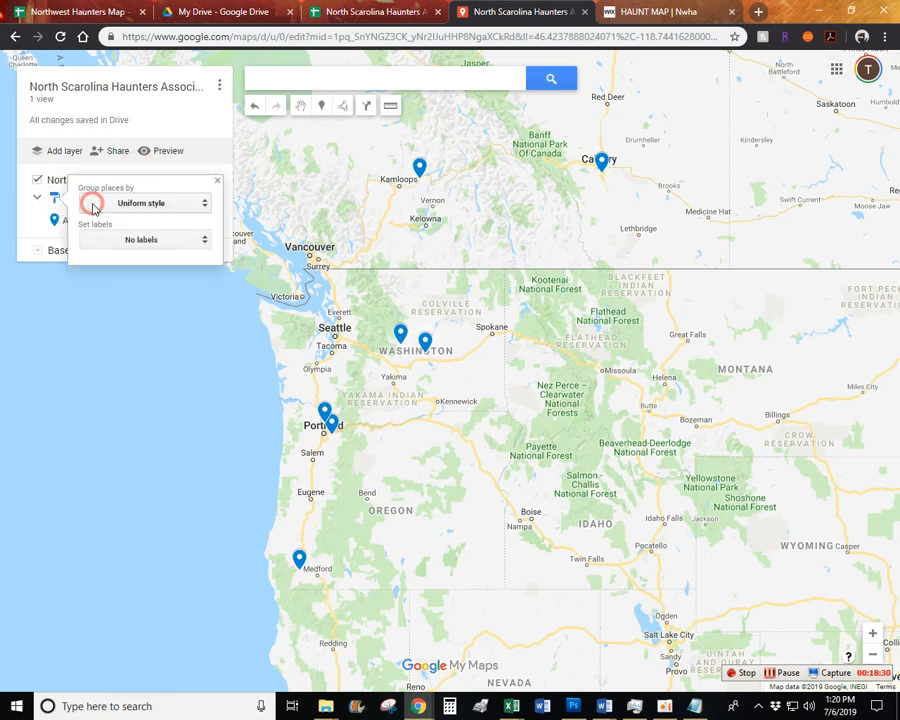
pyautogui.click(160, 204)
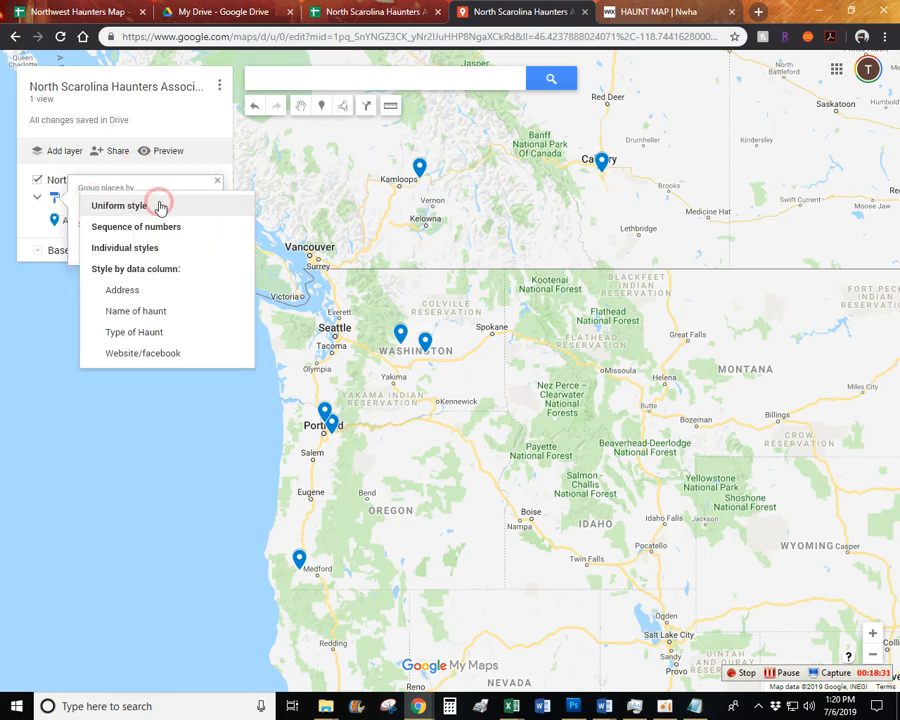
pyautogui.click(160, 249)
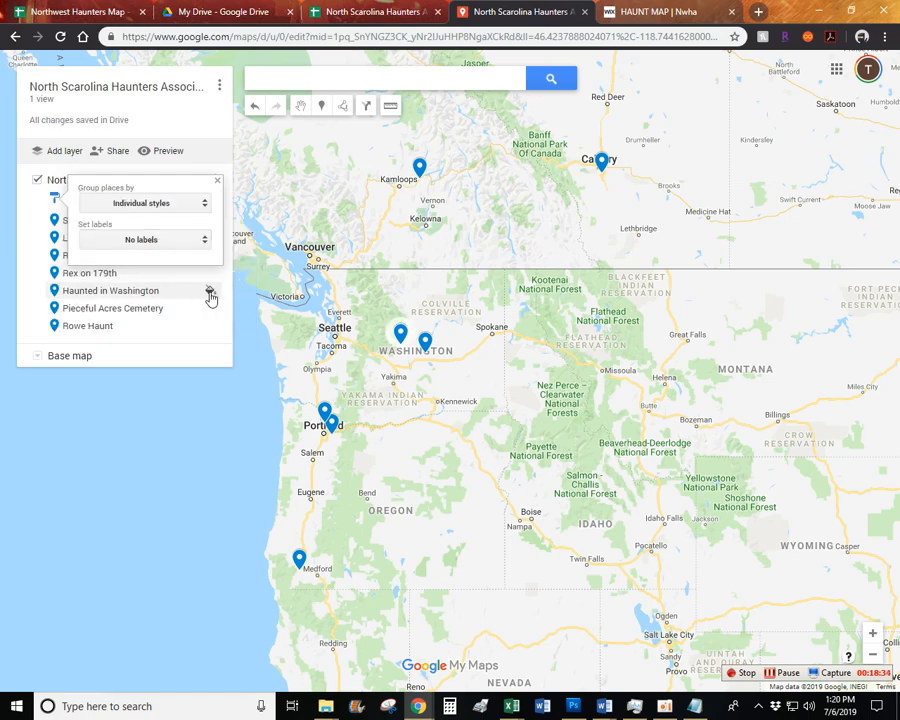
# Set the haunt layer's place grouping to Uniform style.
pyautogui.click(141, 205)
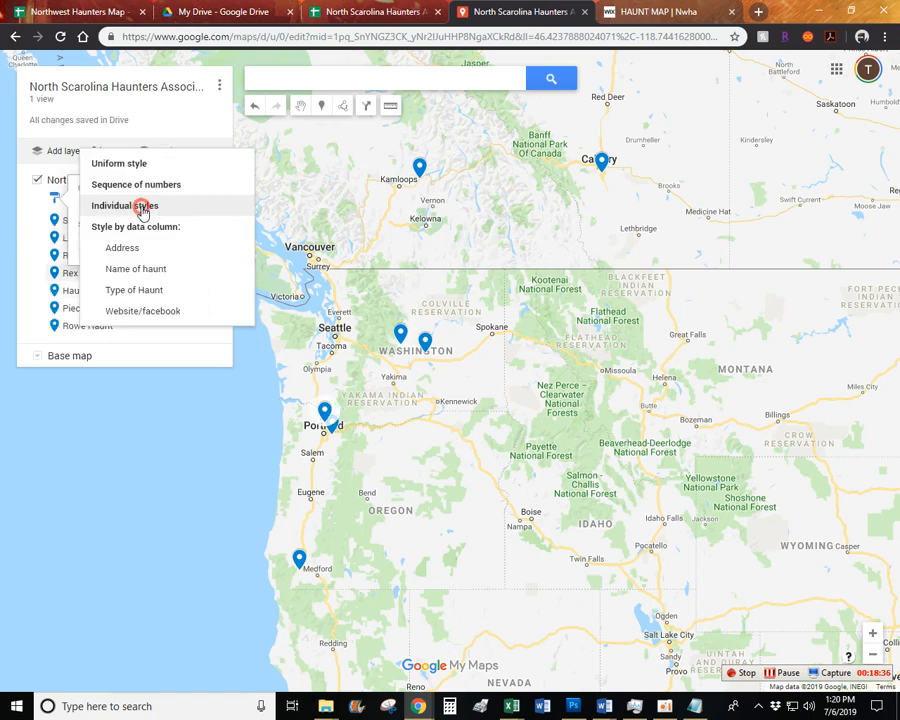
pyautogui.click(126, 165)
pyautogui.click(217, 180)
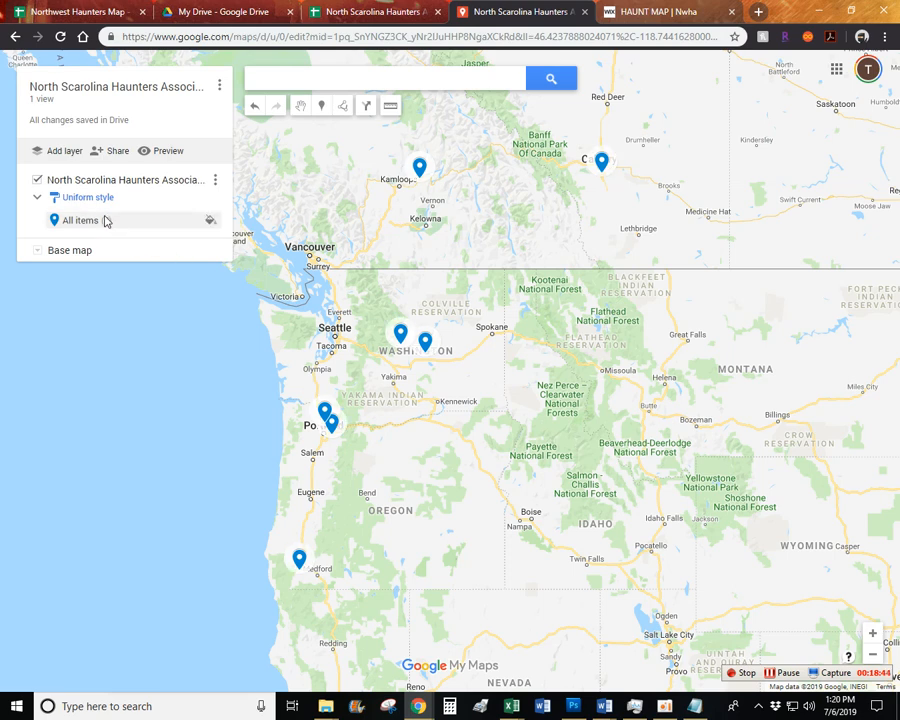
# Color all items in the haunt layer green and browse the full icon library down to the Animals category.
pyautogui.click(208, 224)
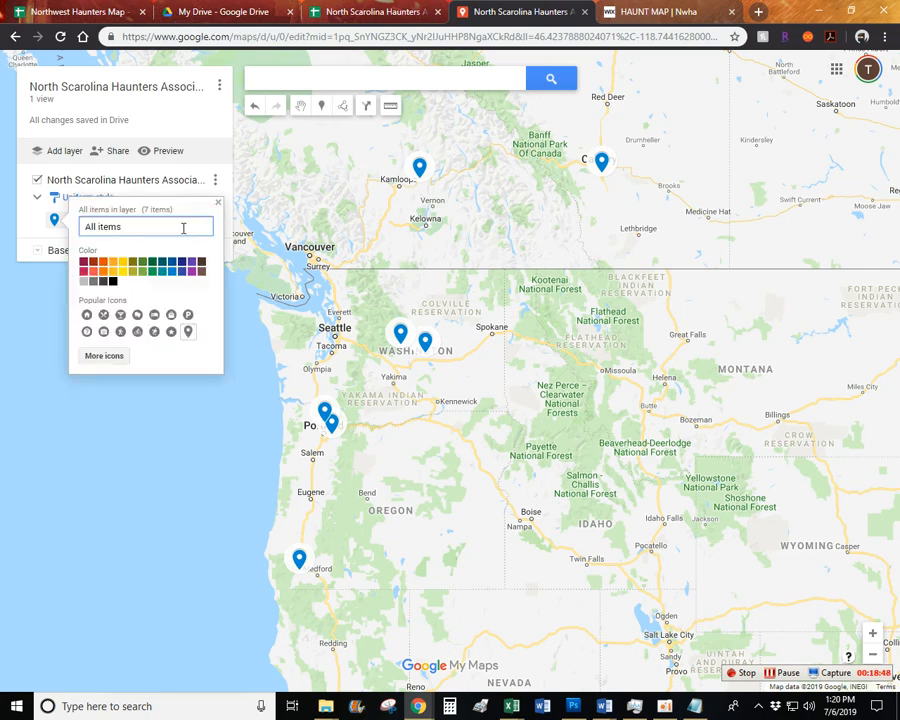
pyautogui.click(143, 270)
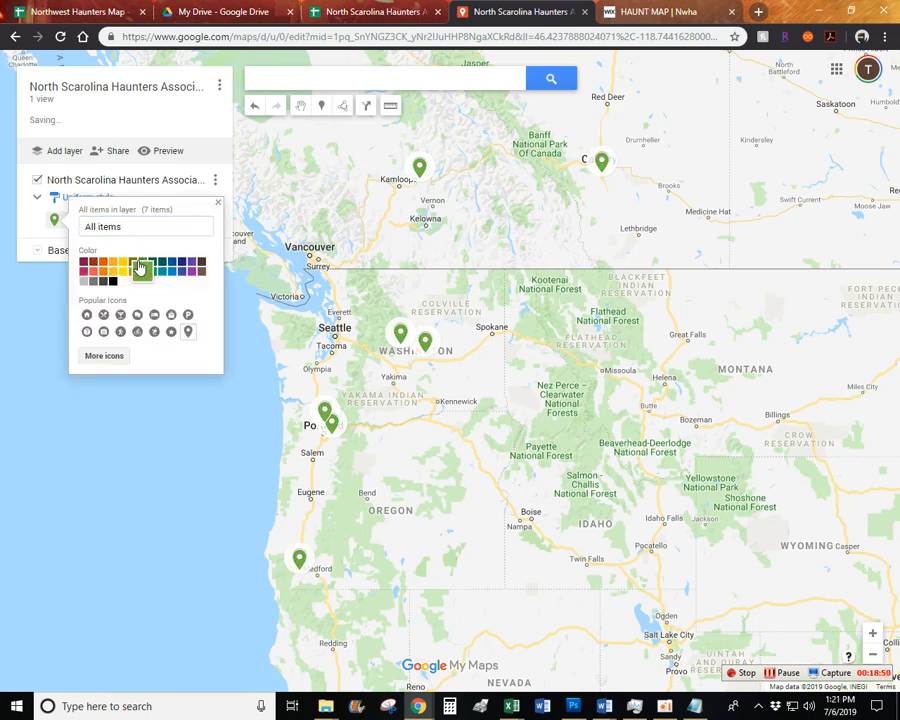
pyautogui.click(117, 357)
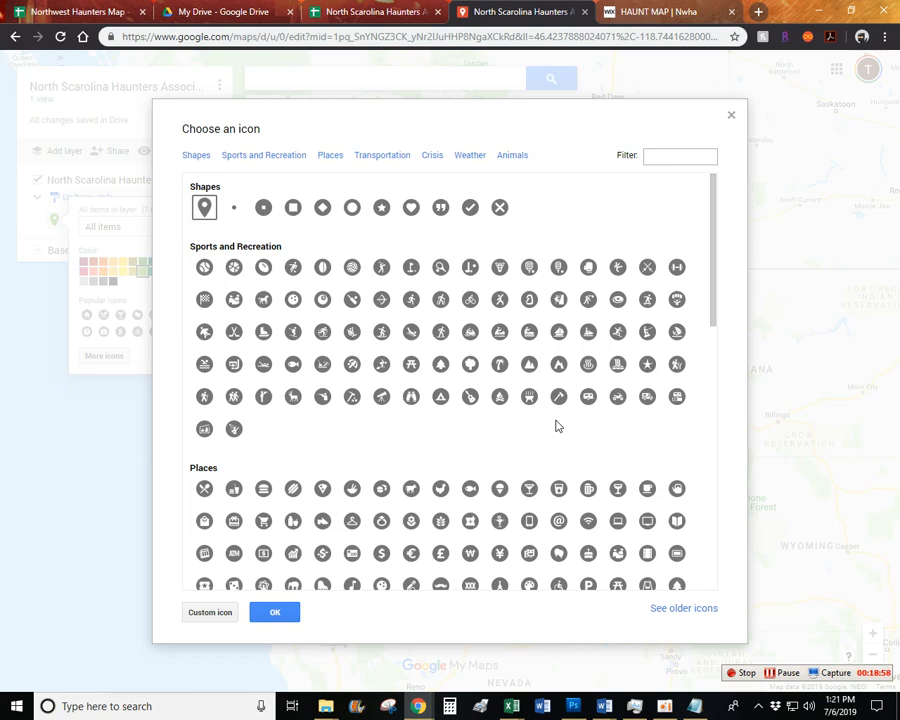
pyautogui.scroll(-3, 557, 426)
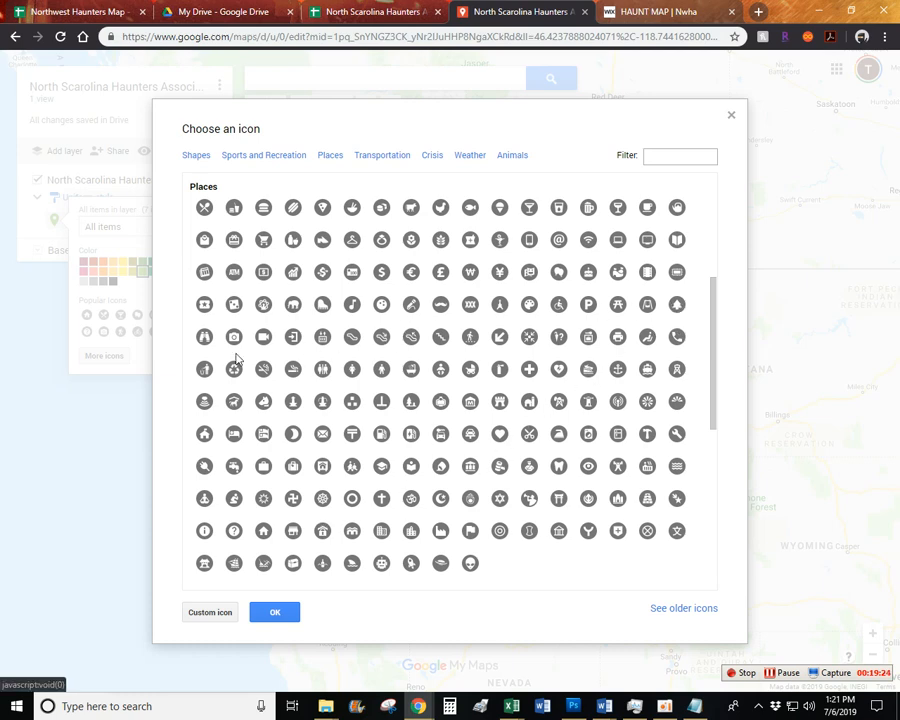
pyautogui.scroll(-3, 185, 385)
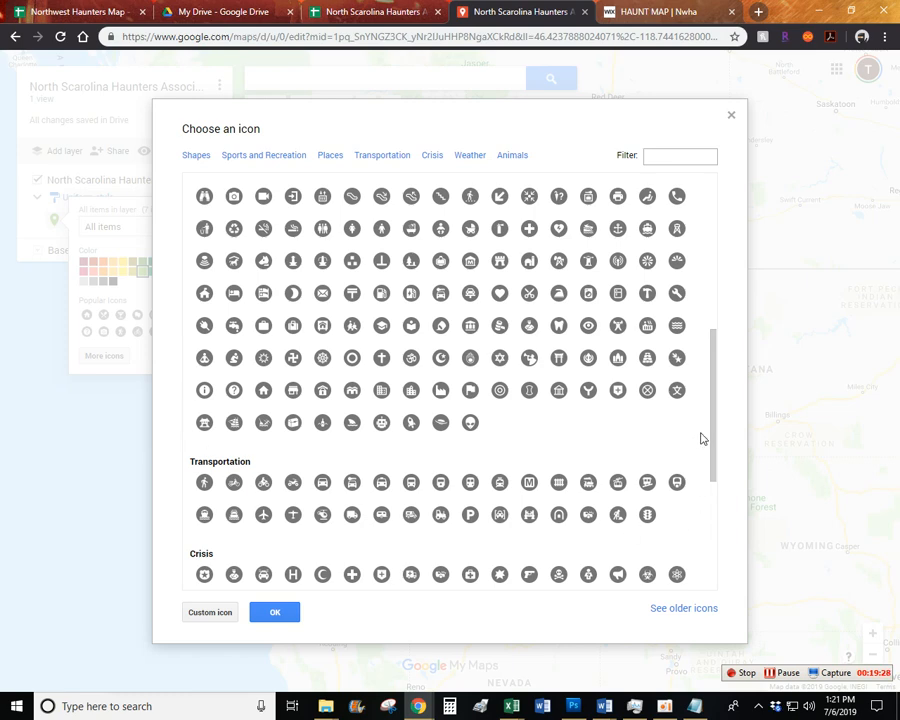
pyautogui.moveTo(713, 436); pyautogui.dragTo(722, 474)
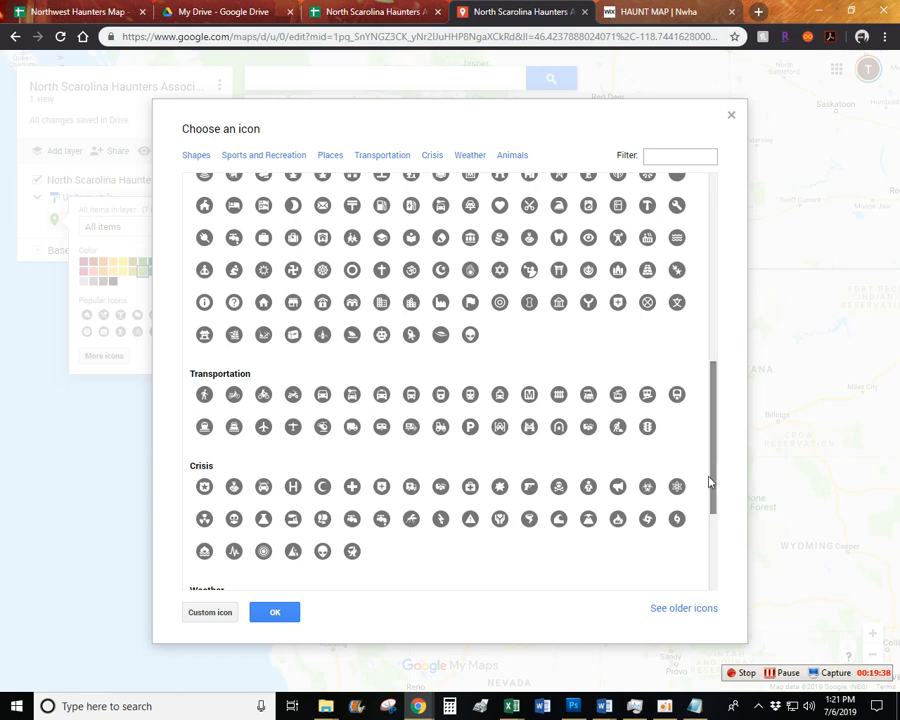
pyautogui.moveTo(715, 478); pyautogui.dragTo(717, 556)
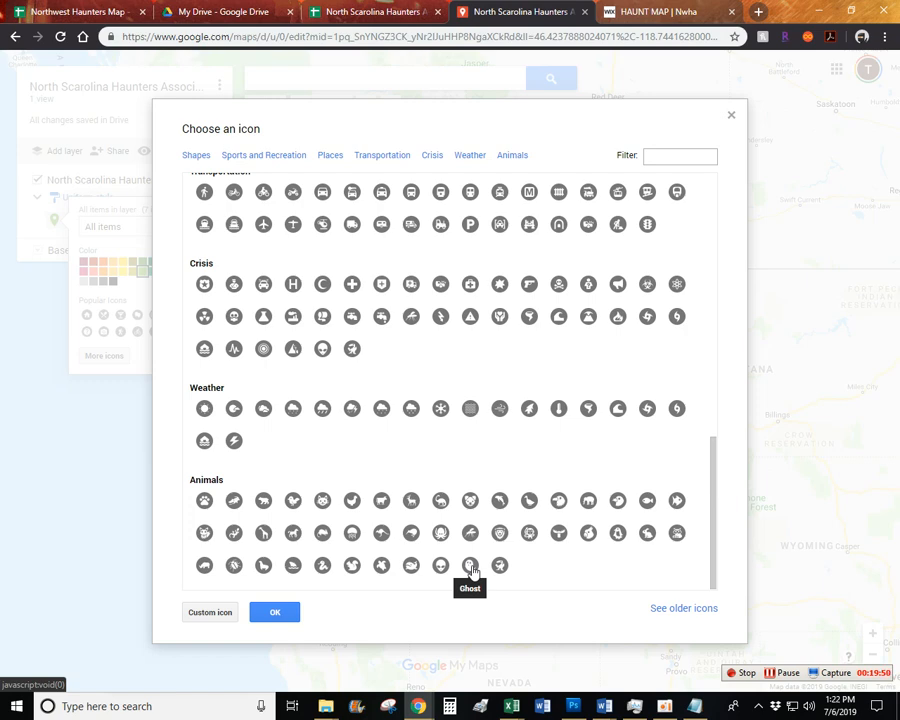
# Apply the if_grave_skull image from the NWHA Stuff folder in Google Drive as the custom icon for all items.
pyautogui.click(209, 610)
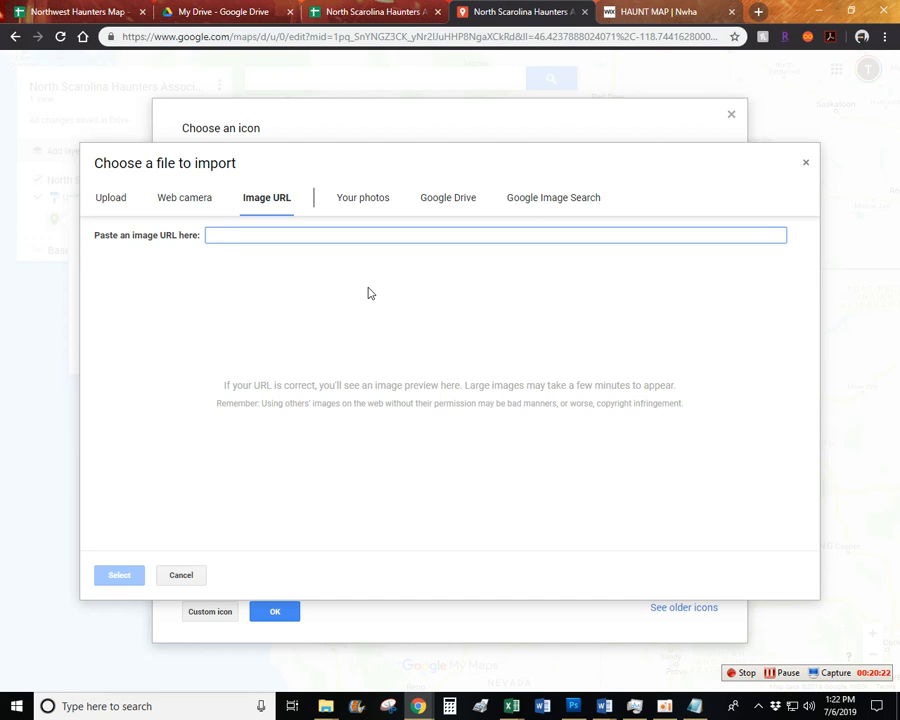
pyautogui.click(437, 200)
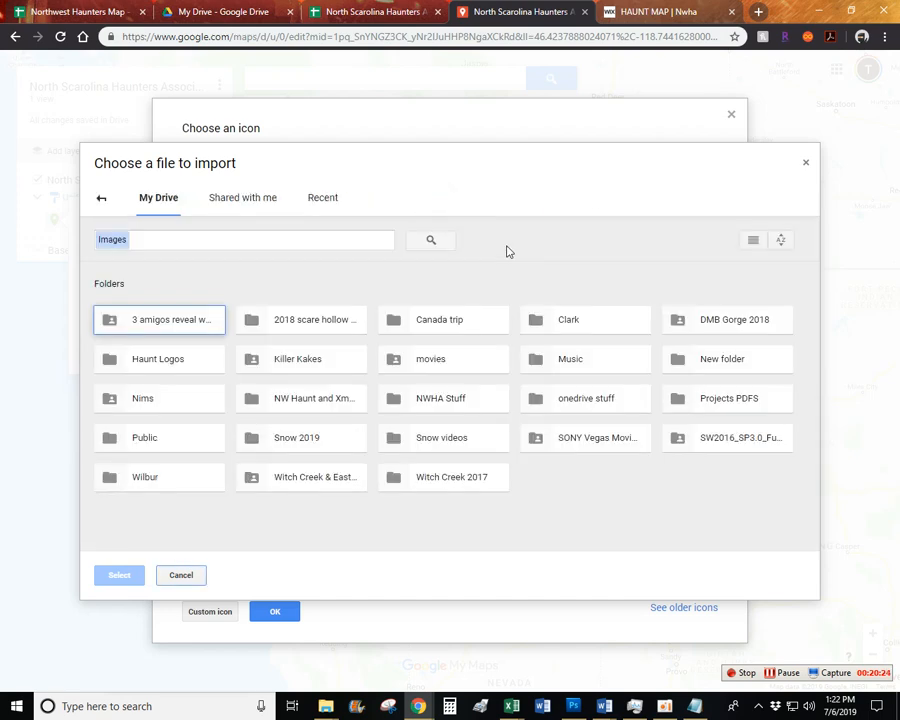
pyautogui.doubleClick(477, 399)
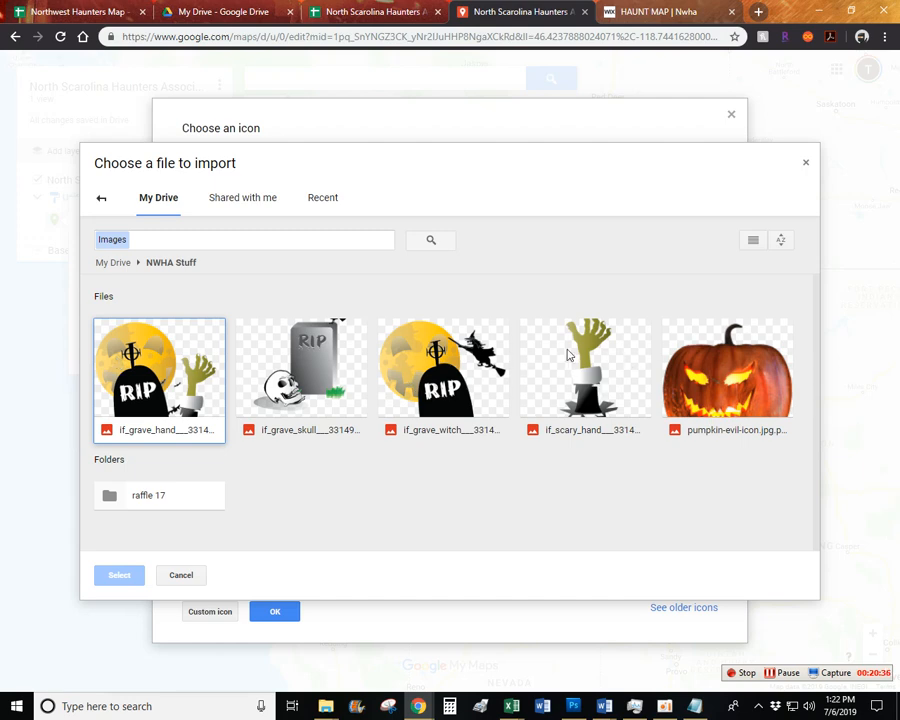
pyautogui.click(336, 372)
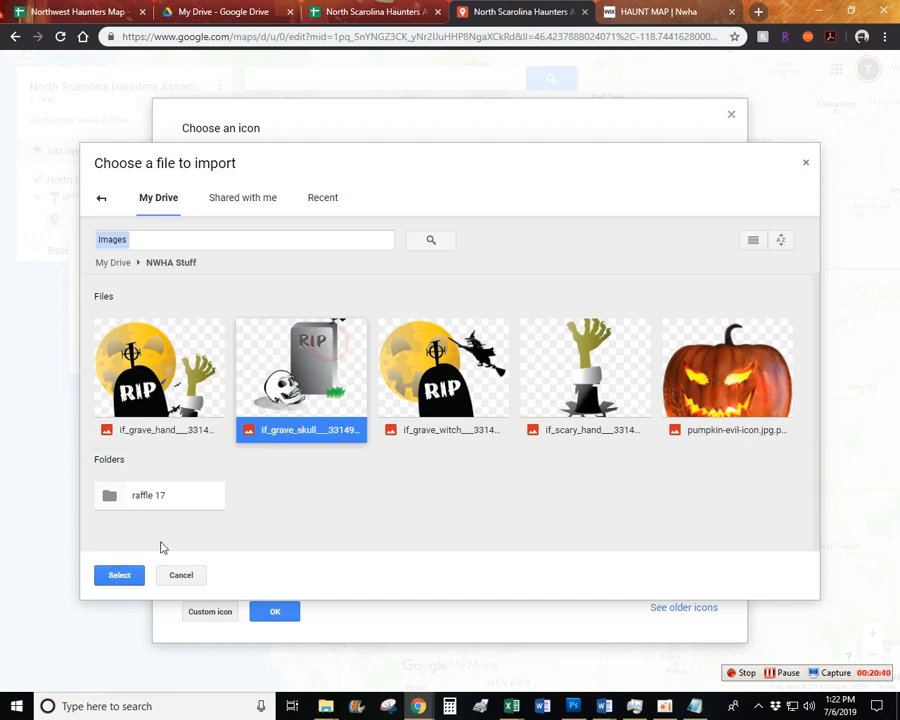
pyautogui.click(117, 578)
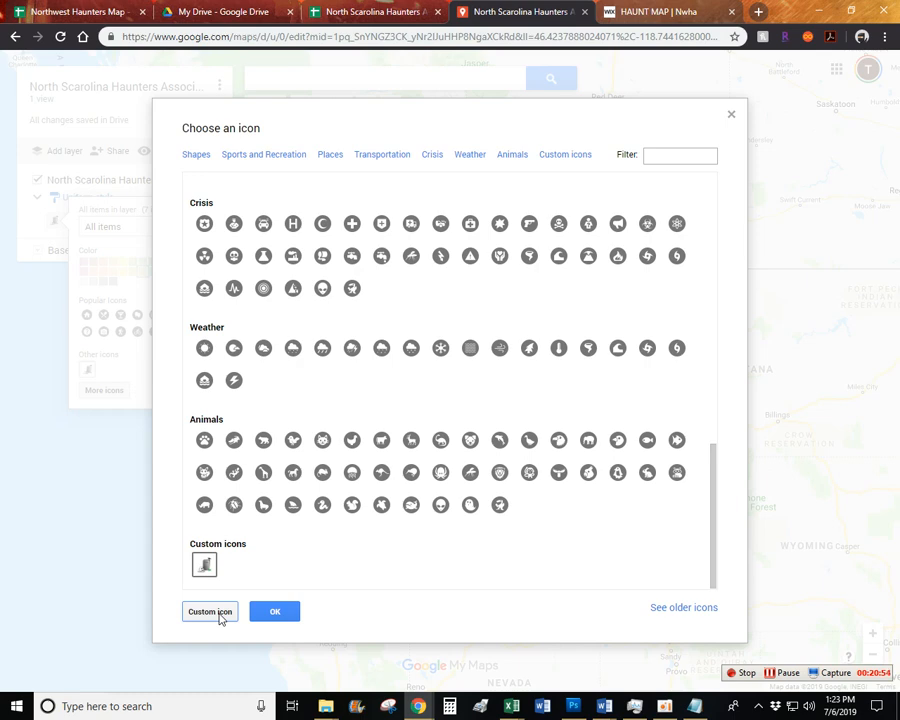
pyautogui.click(281, 617)
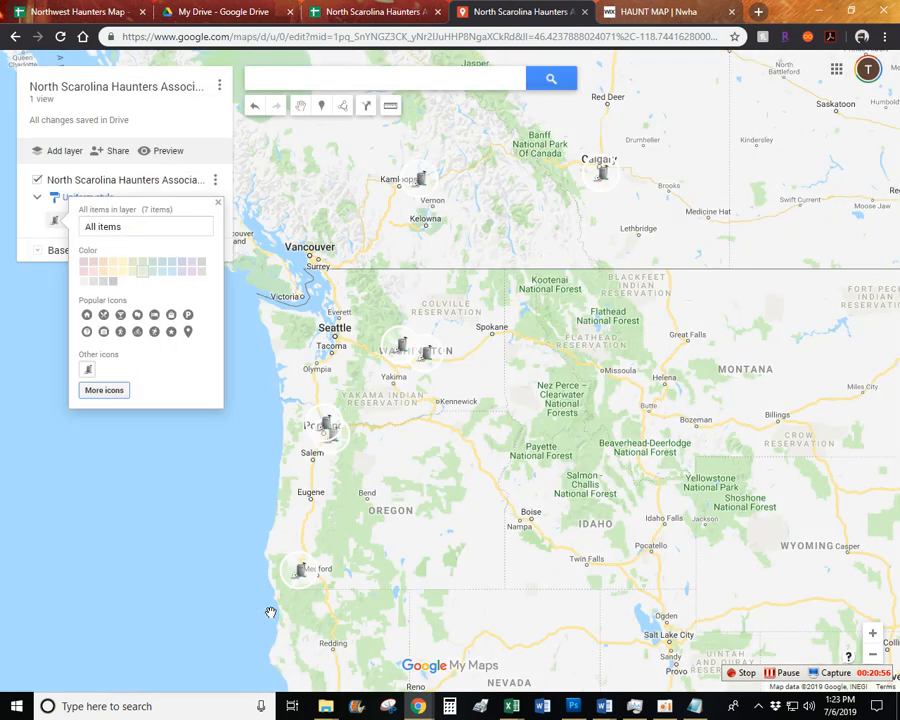
# Examine at street level how the gravestone icon looks on the Gresham marker.
pyautogui.scroll(5, 340, 467)
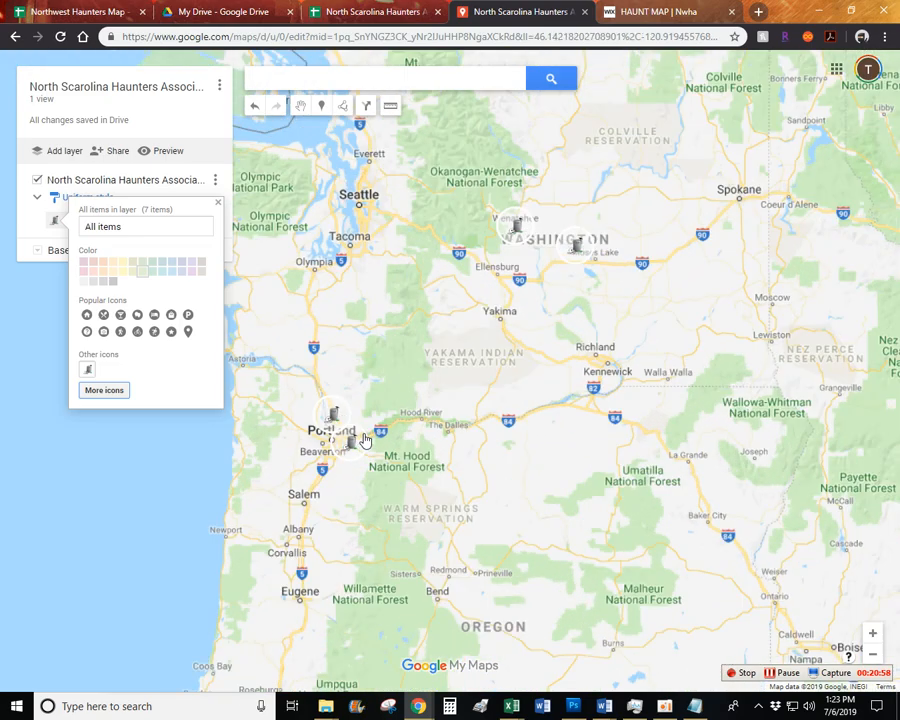
pyautogui.scroll(4, 363, 433)
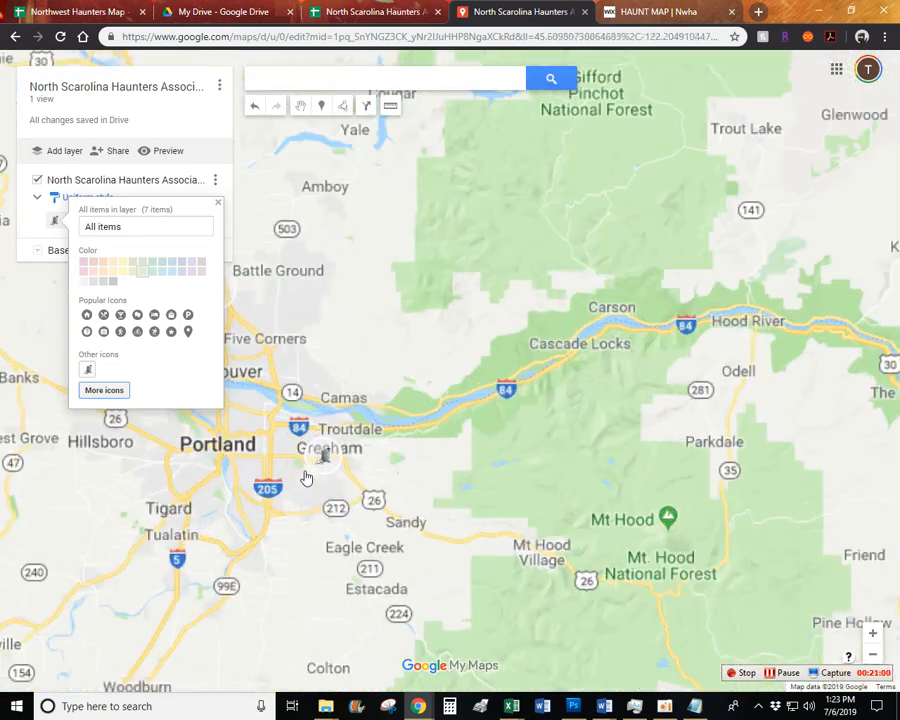
pyautogui.scroll(4, 367, 428)
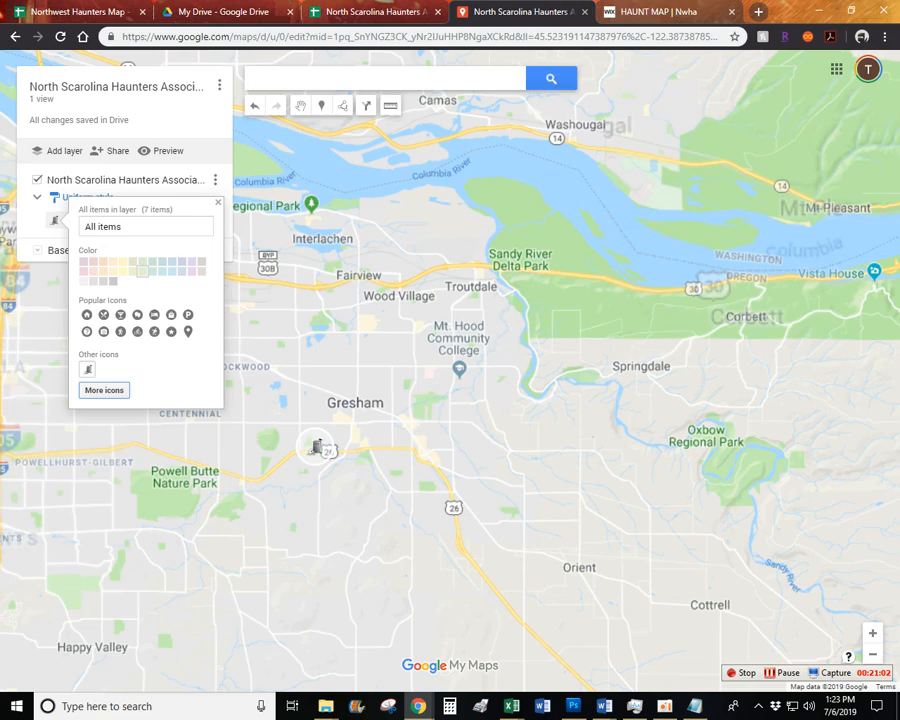
pyautogui.scroll(3, 313, 462)
pyautogui.click(258, 473)
pyautogui.scroll(2, 327, 485)
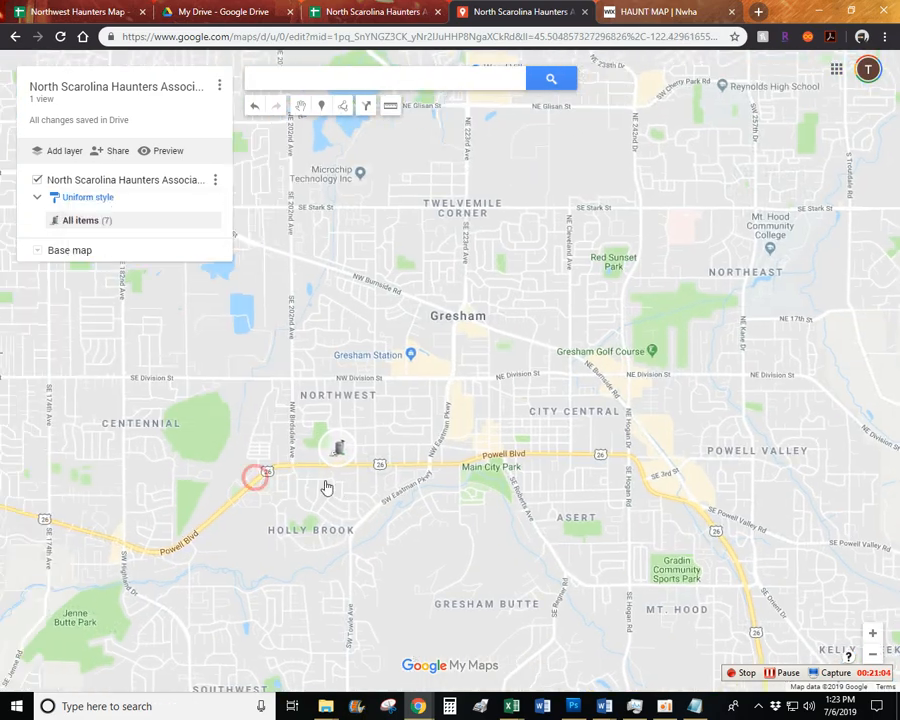
pyautogui.scroll(4, 387, 457)
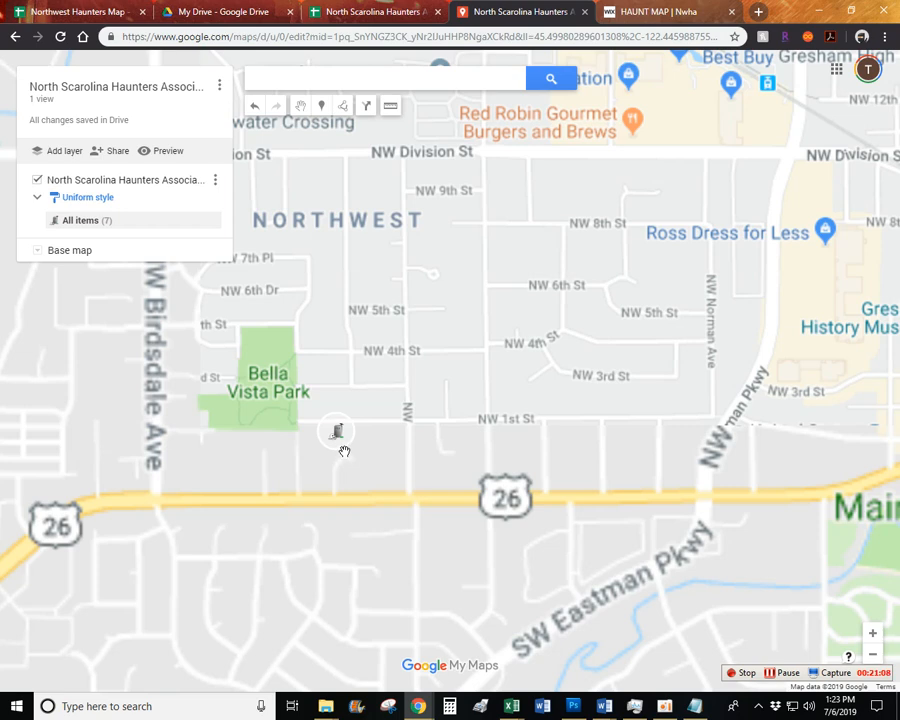
pyautogui.scroll(2, 344, 452)
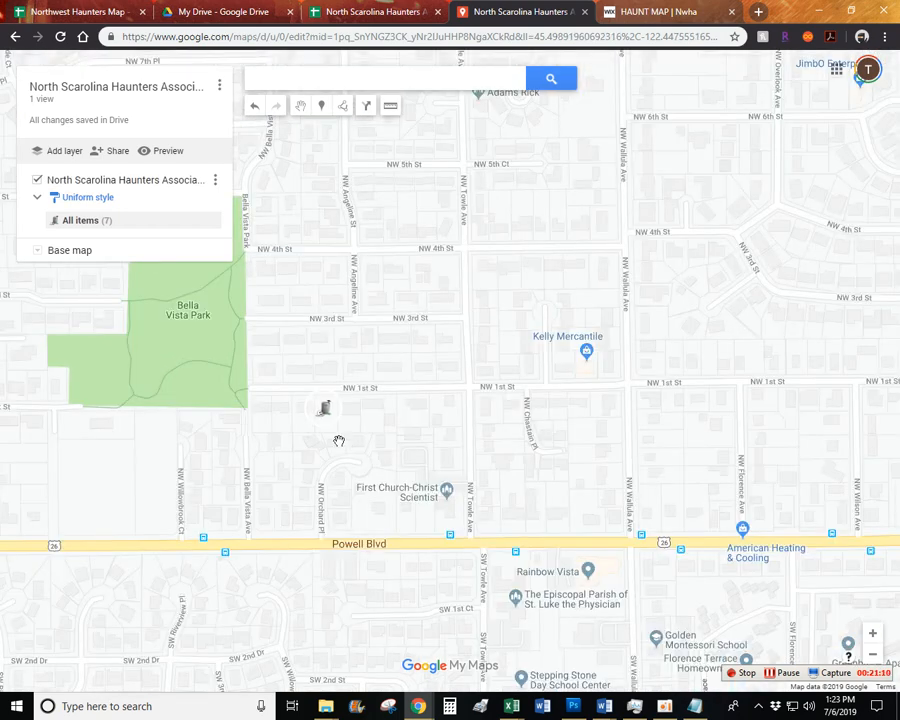
# Replace the icon of all items with the custom pumpkin-evil-icon image from the NWHA Stuff folder.
pyautogui.click(211, 222)
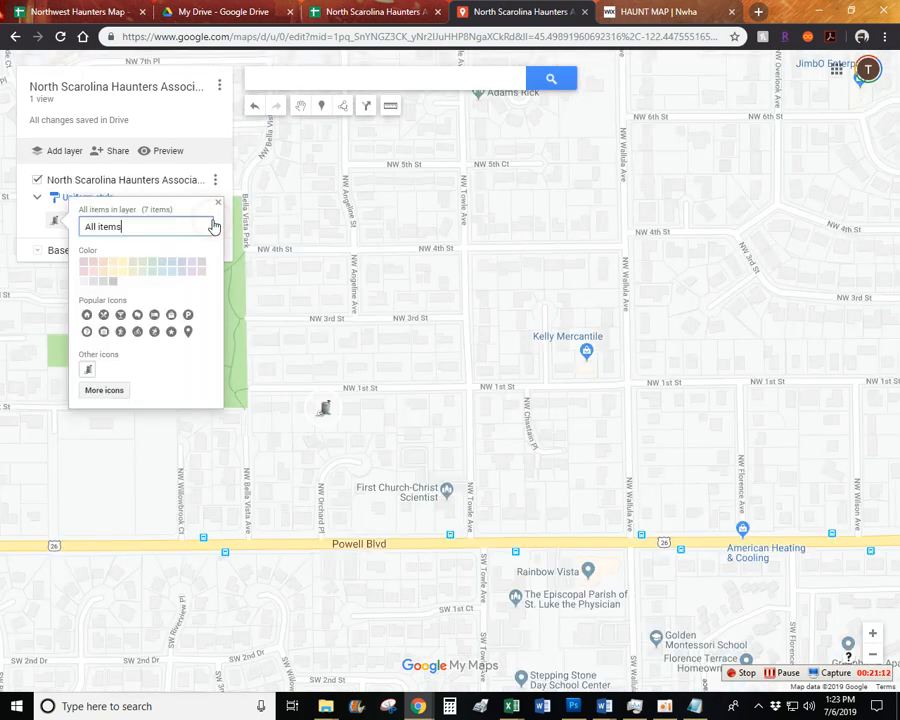
pyautogui.click(106, 389)
pyautogui.click(228, 610)
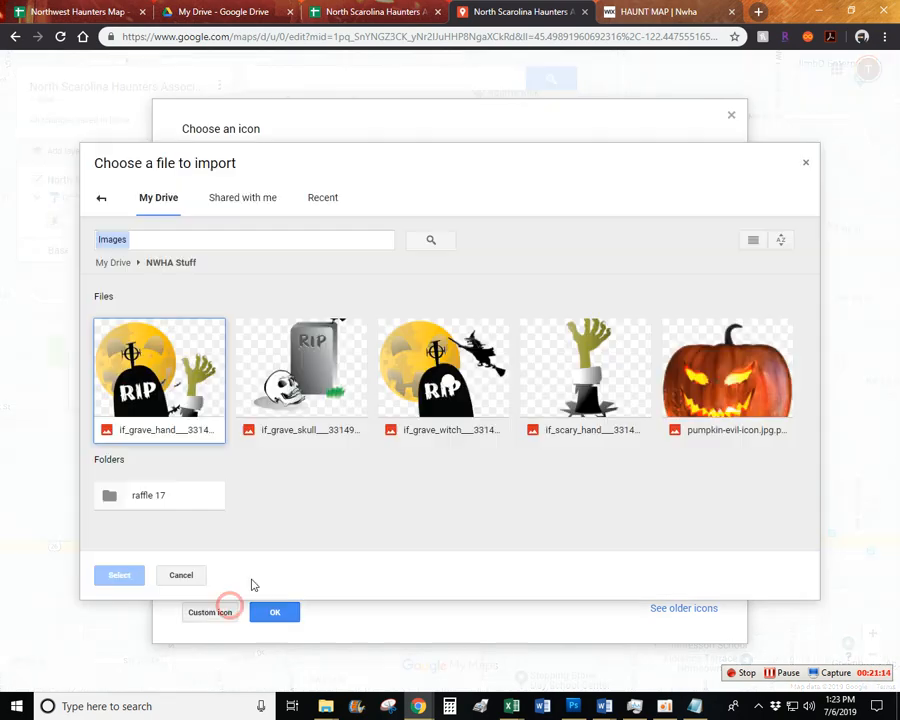
pyautogui.click(707, 326)
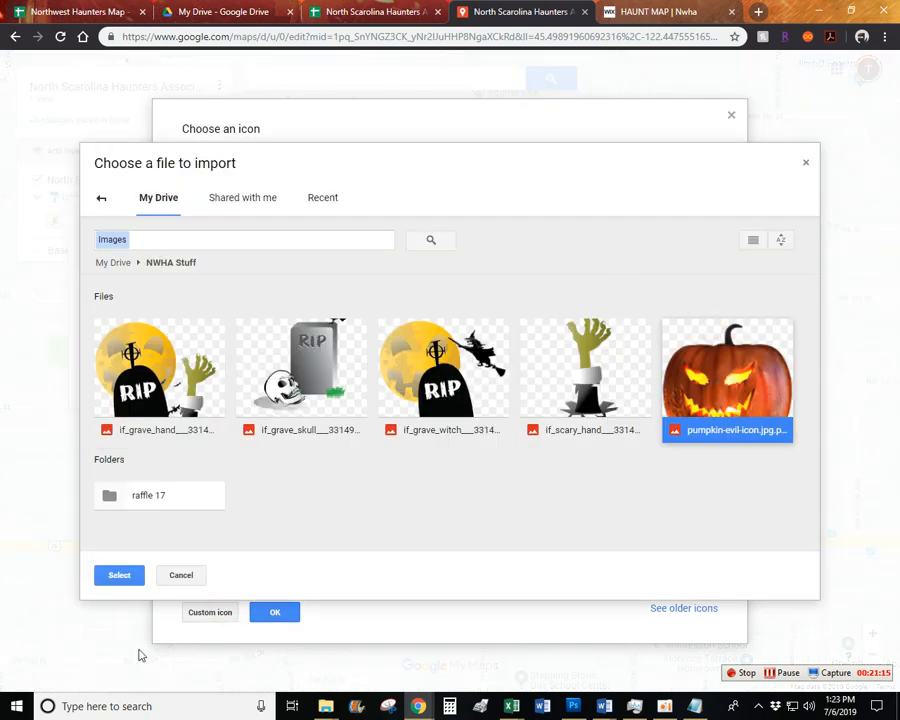
pyautogui.click(116, 576)
pyautogui.click(267, 607)
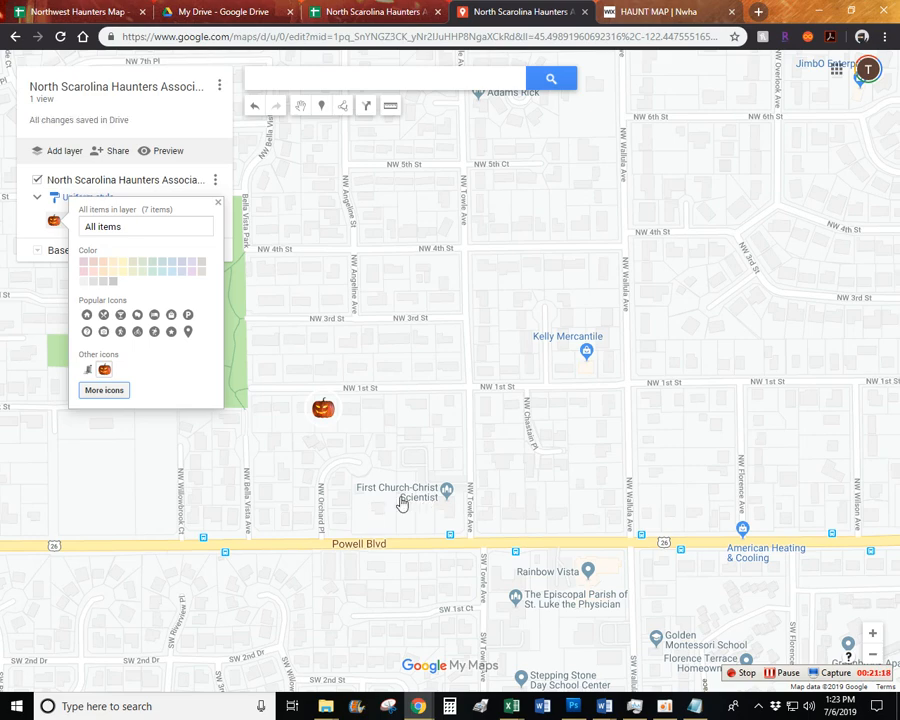
# Examine the pumpkin markers across the whole map and view the details of the Scare Hollow haunt in Gresham.
pyautogui.scroll(1, 380, 476)
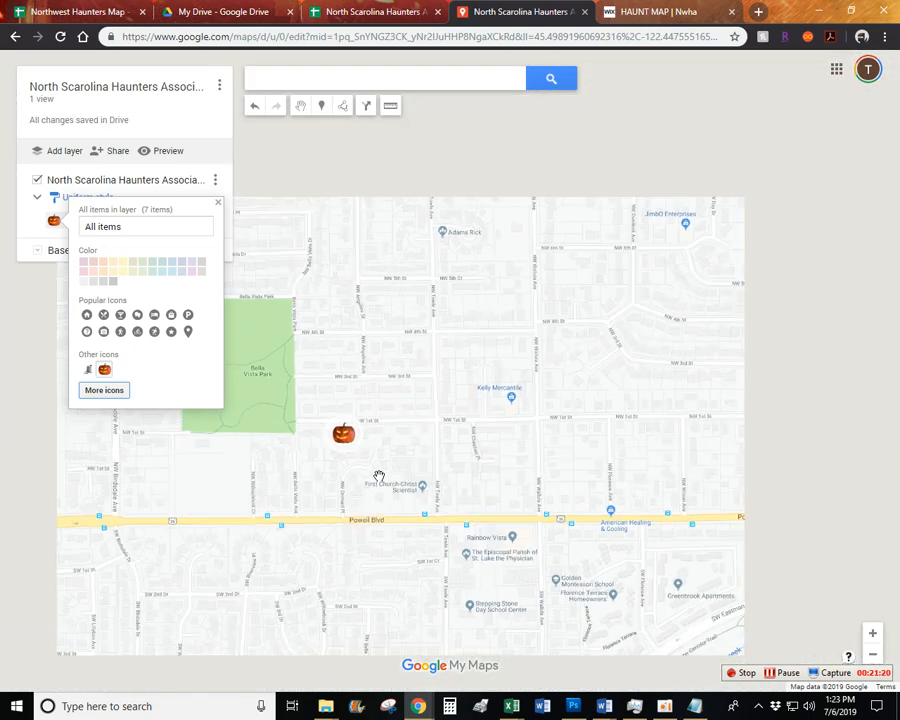
pyautogui.scroll(-4, 410, 478)
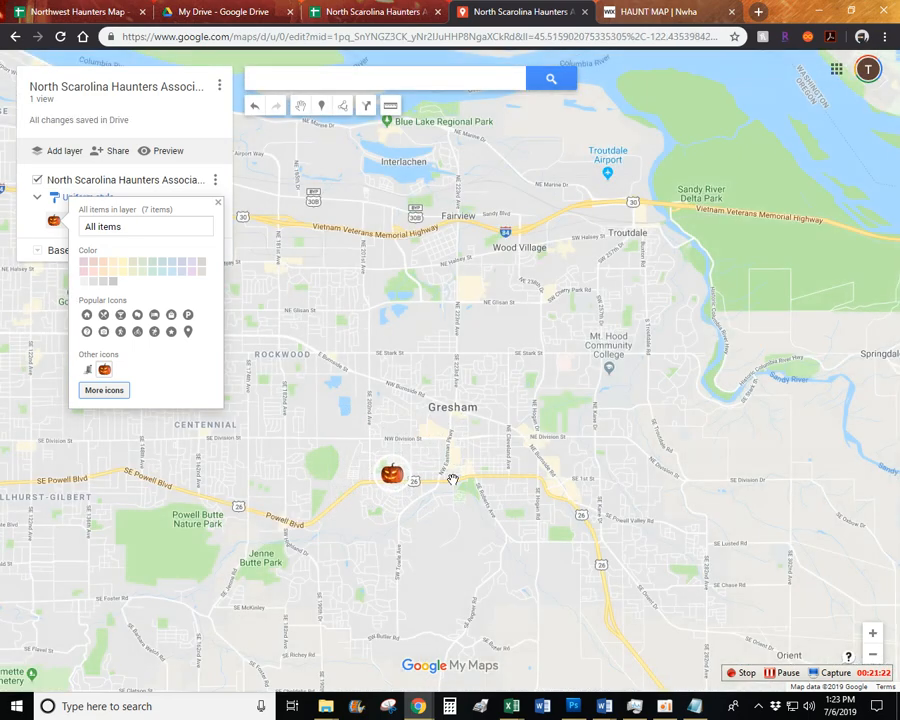
pyautogui.scroll(-3, 505, 486)
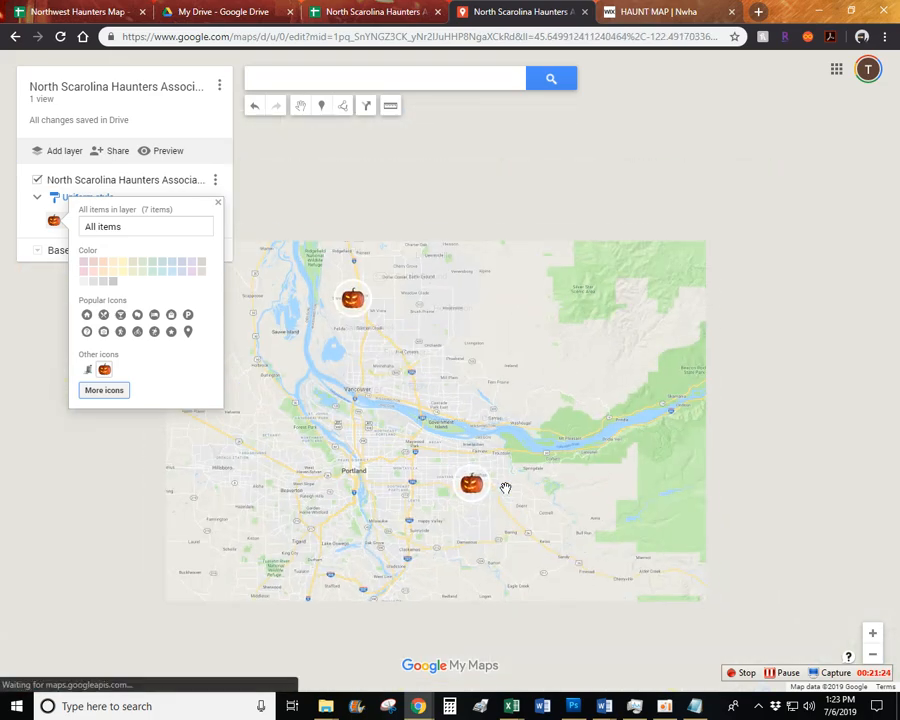
pyautogui.scroll(-4, 570, 467)
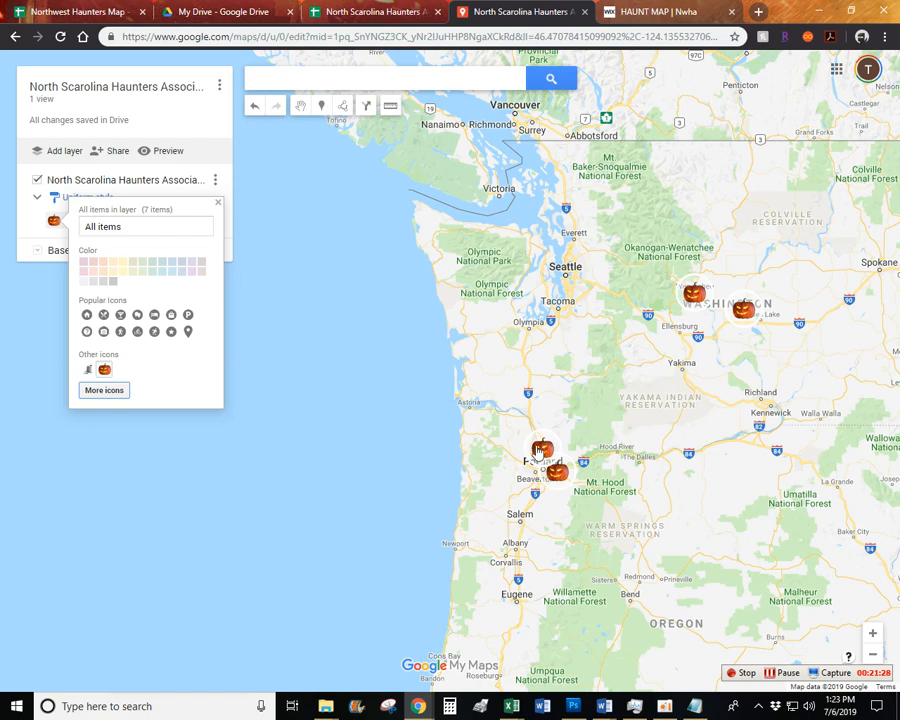
pyautogui.scroll(-2, 550, 467)
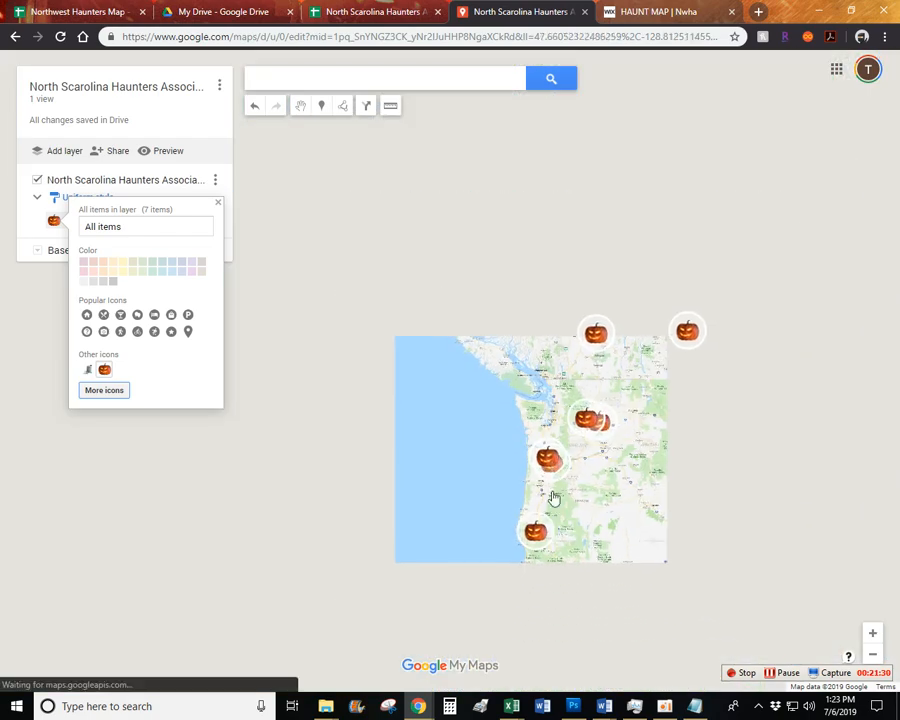
pyautogui.scroll(2, 553, 472)
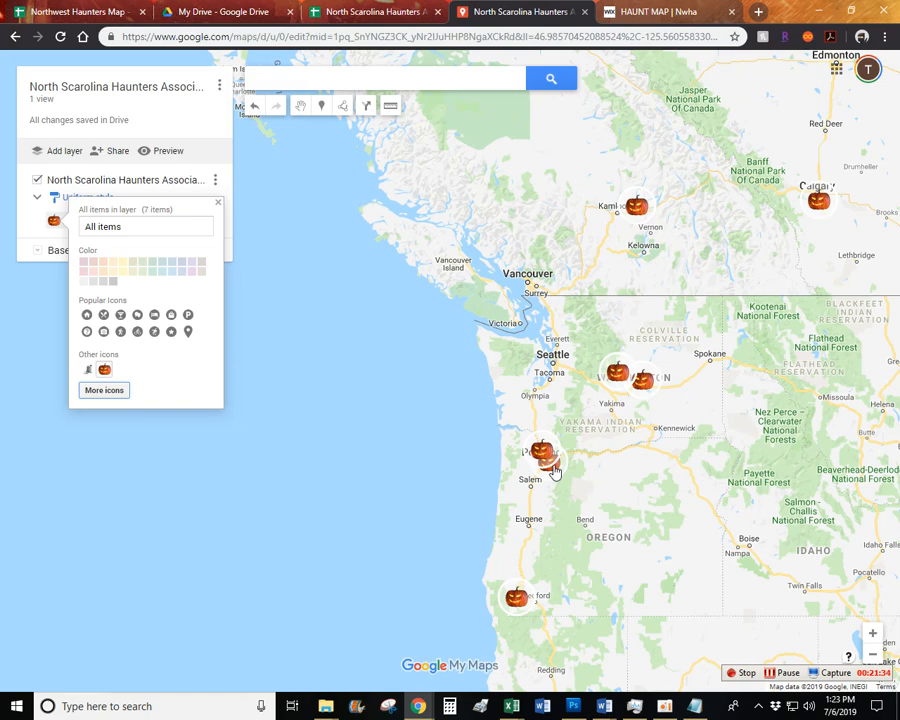
pyautogui.scroll(3, 555, 472)
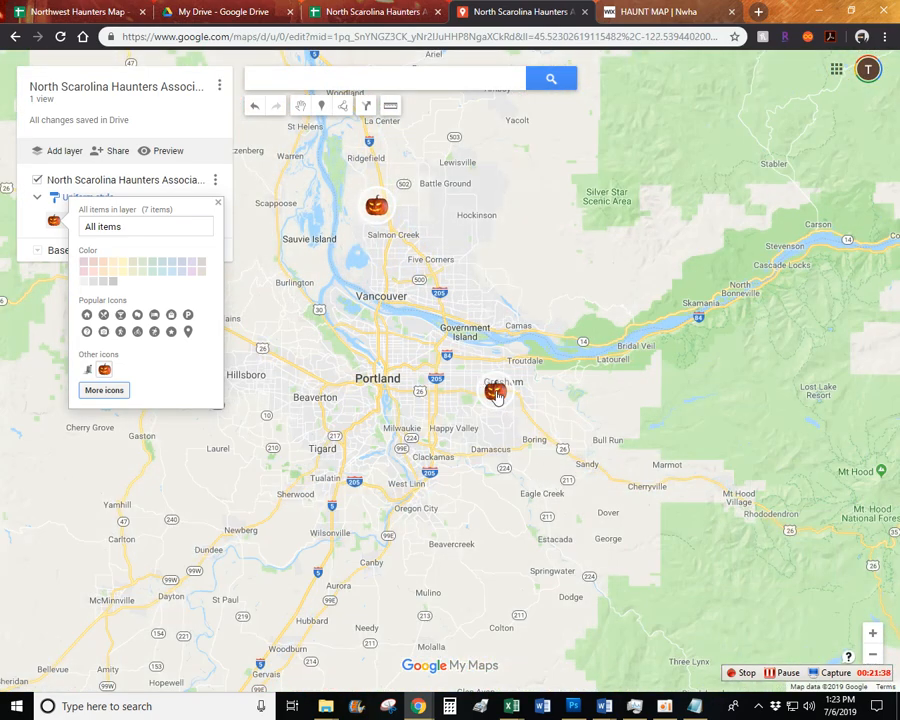
pyautogui.click(495, 392)
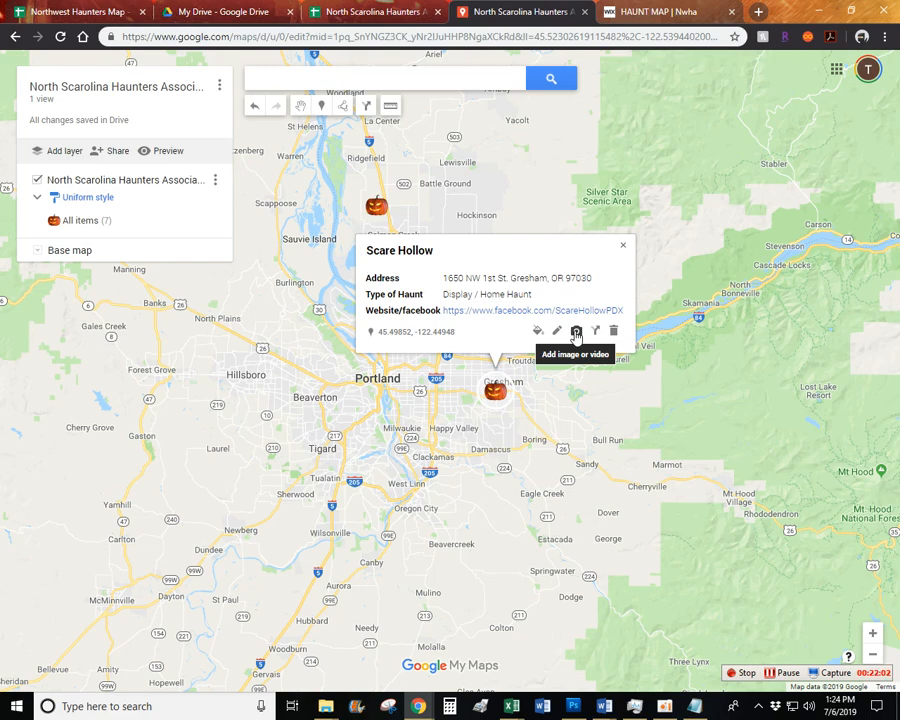
pyautogui.click(623, 246)
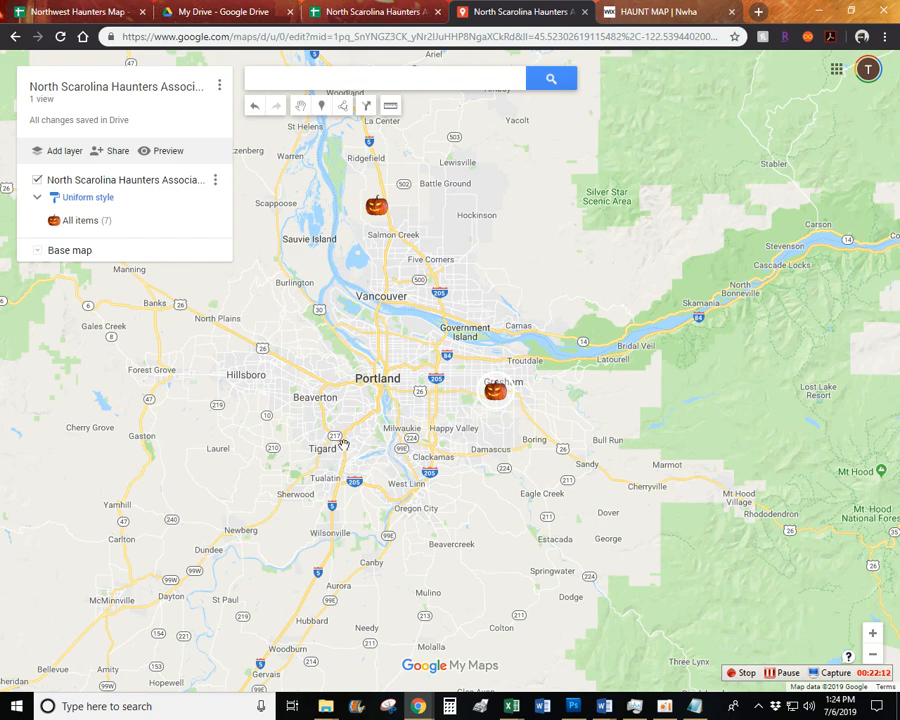
# View the map's sharing settings, including its link and who has access, and close them without changes.
pyautogui.click(115, 151)
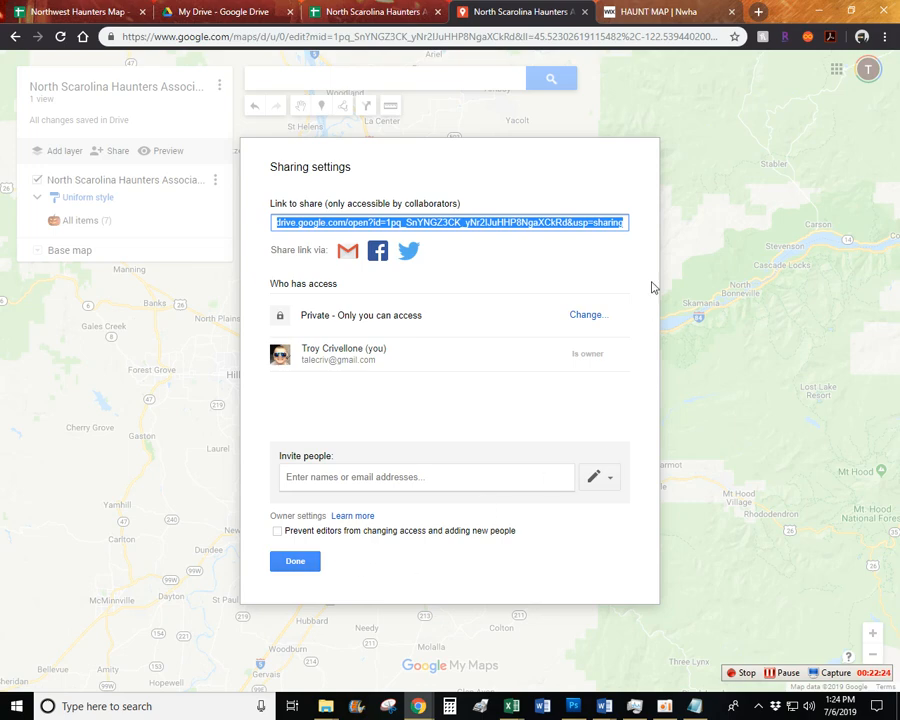
pyautogui.click(705, 175)
pyautogui.click(300, 560)
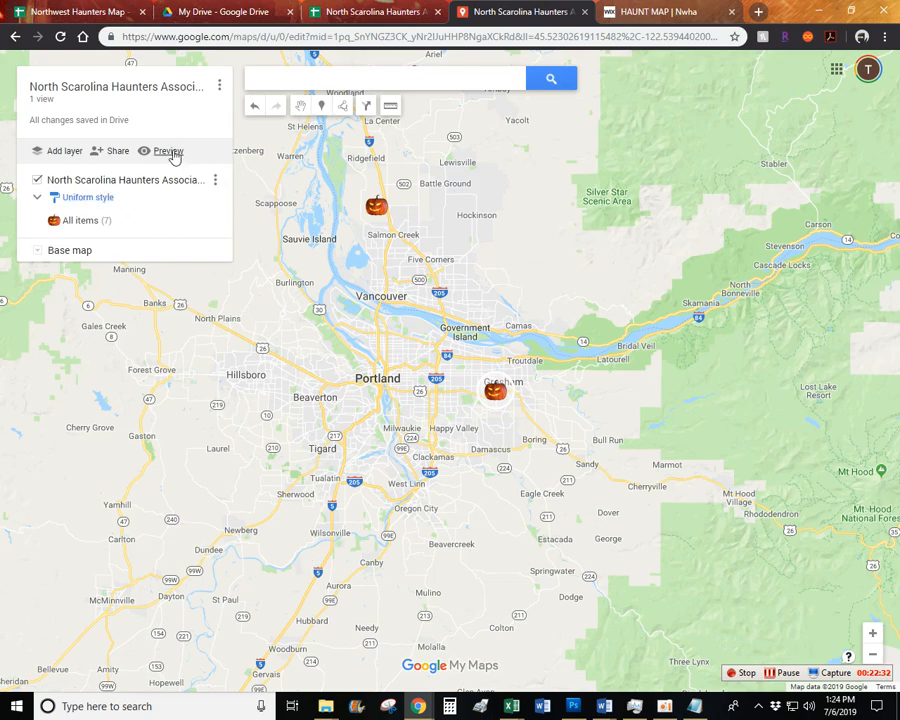
# Check the map's options and preview the map in view-only mode.
pyautogui.click(222, 85)
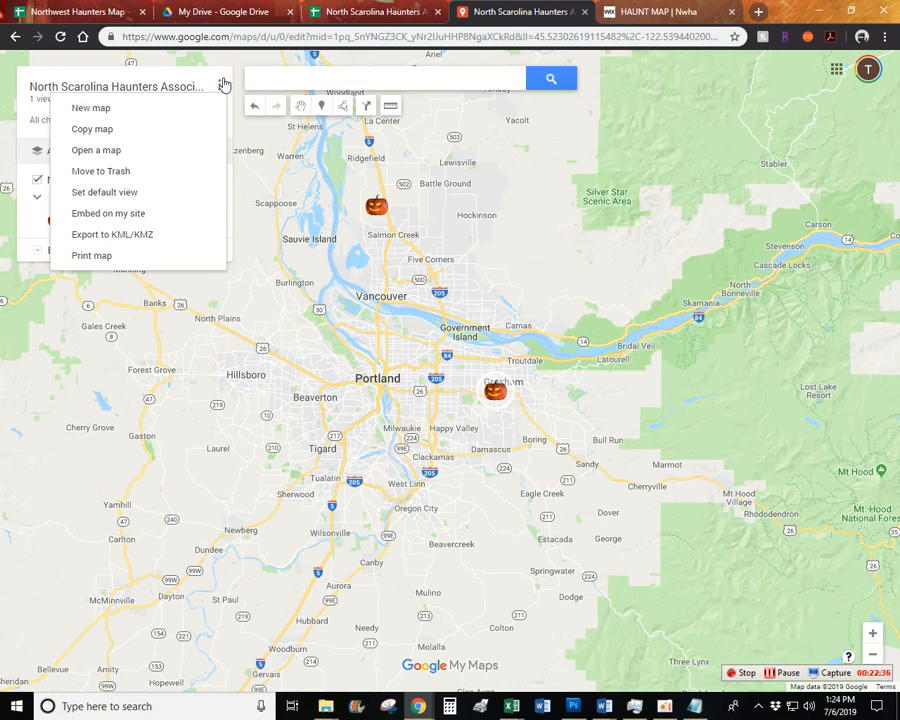
pyautogui.click(224, 85)
pyautogui.click(192, 150)
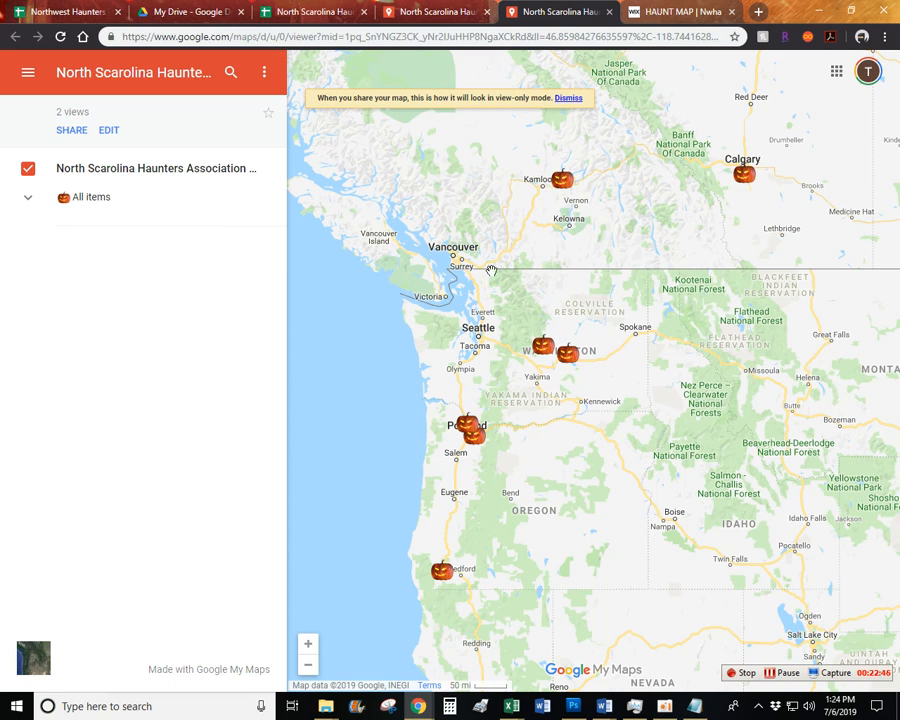
# Try to share the previewed map via Facebook, leaving its permissions unchanged.
pyautogui.click(263, 75)
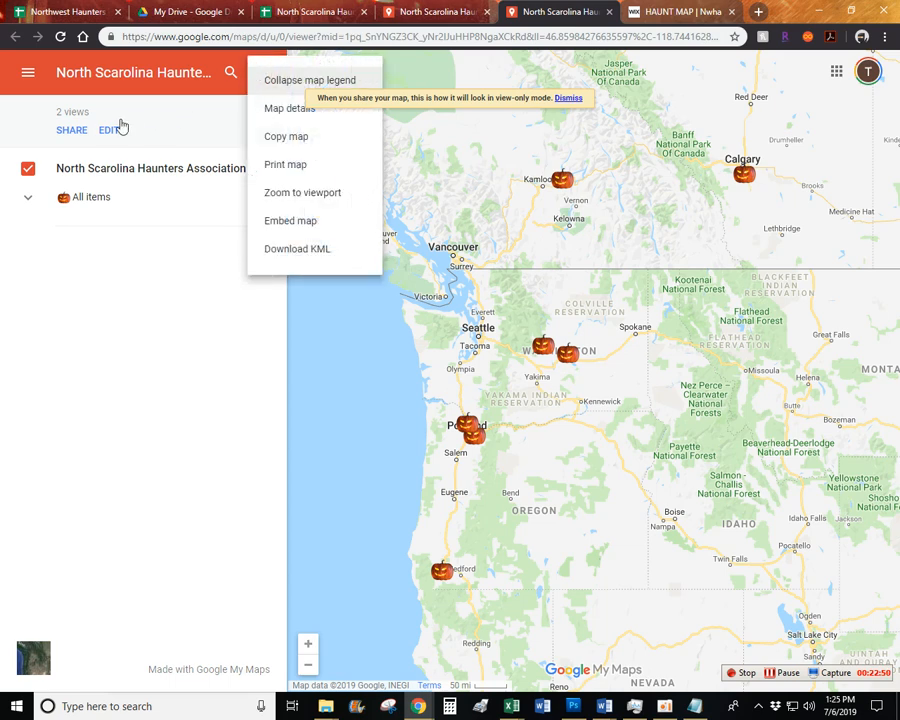
pyautogui.click(80, 135)
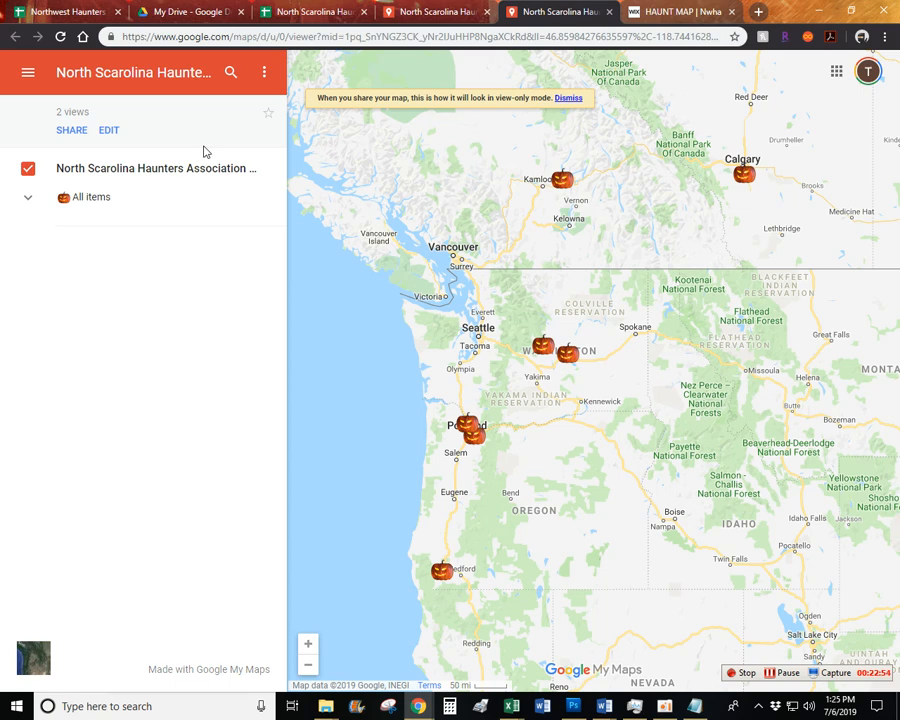
pyautogui.click(80, 134)
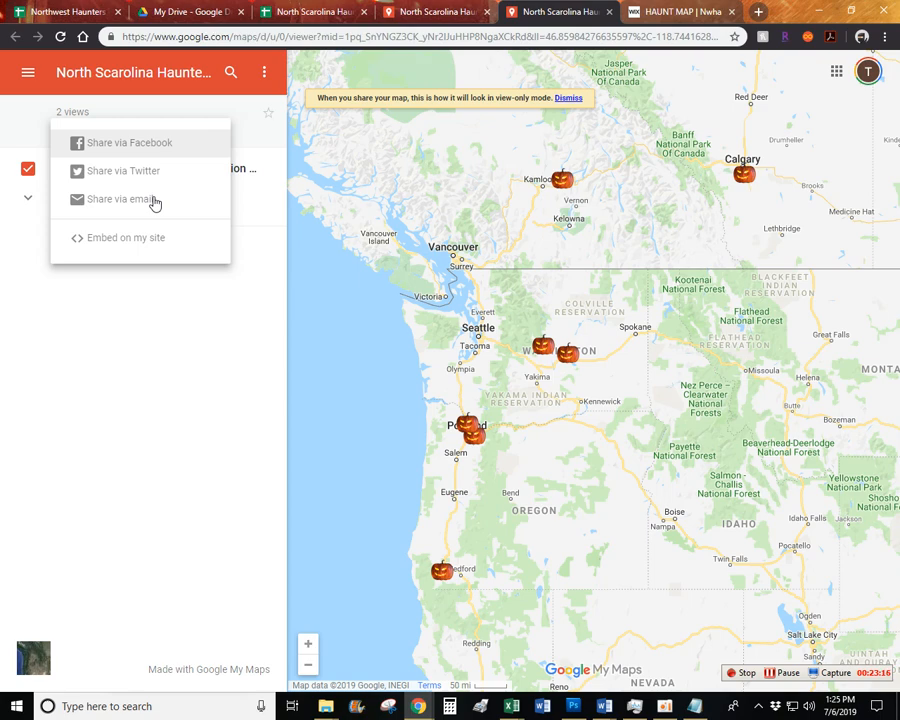
pyautogui.click(137, 142)
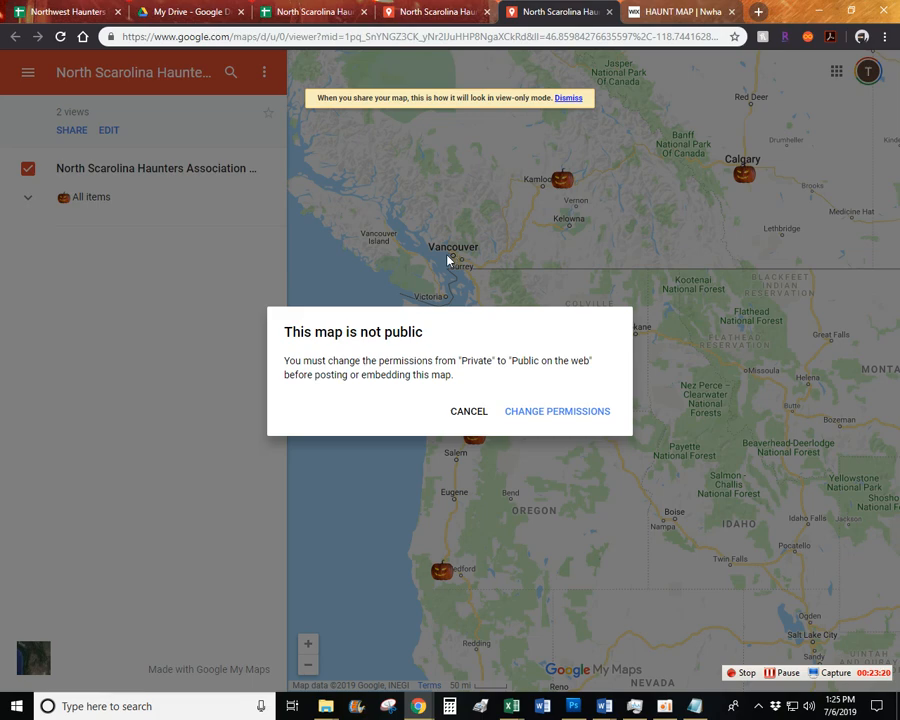
pyautogui.click(482, 413)
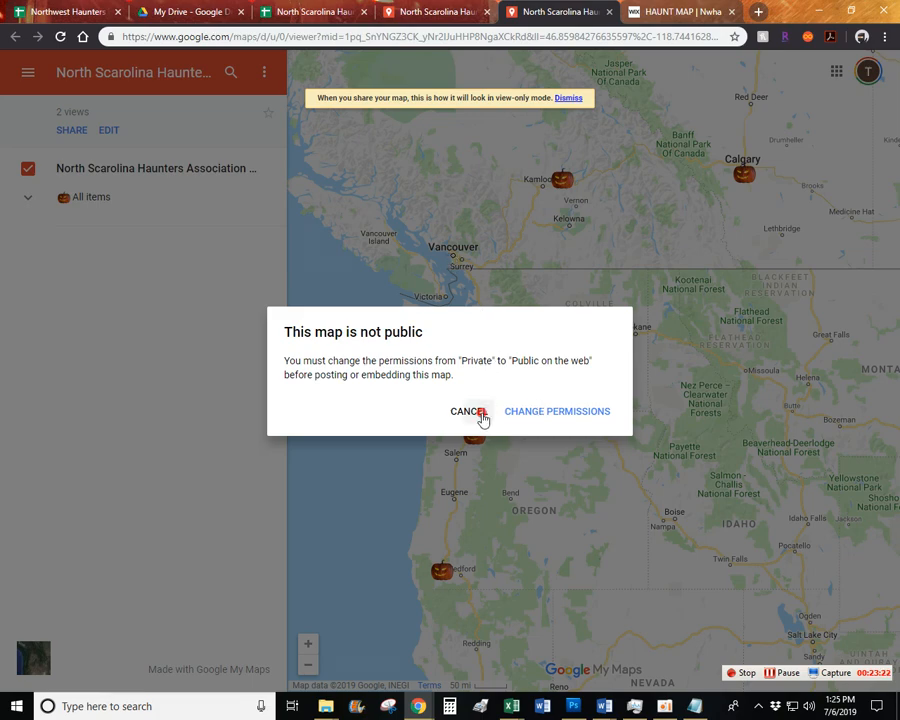
# Return to the map editor and look through the map, layer and style options.
pyautogui.click(430, 11)
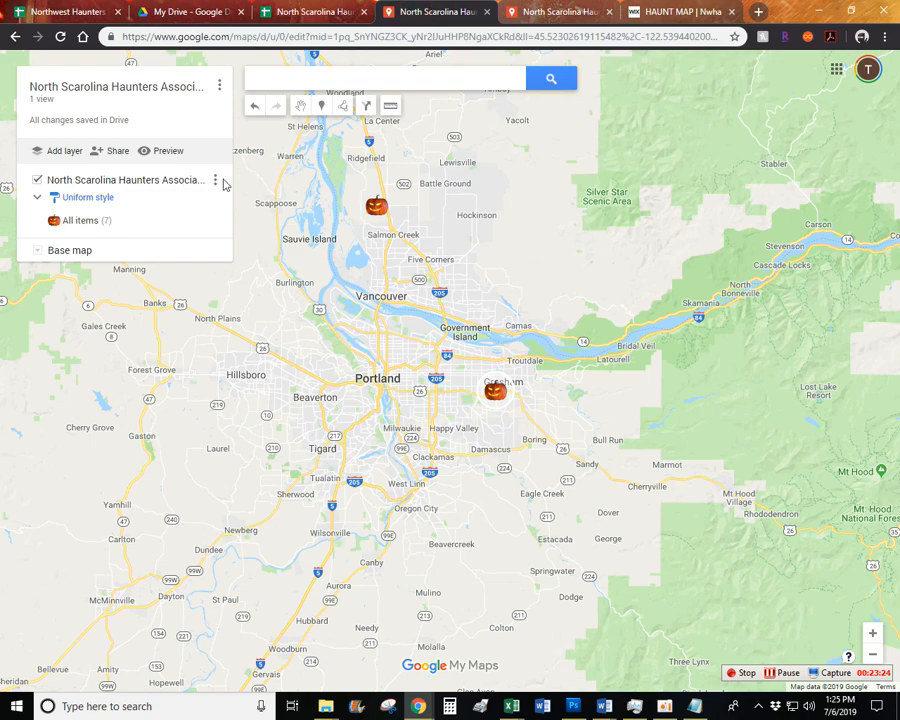
pyautogui.click(221, 86)
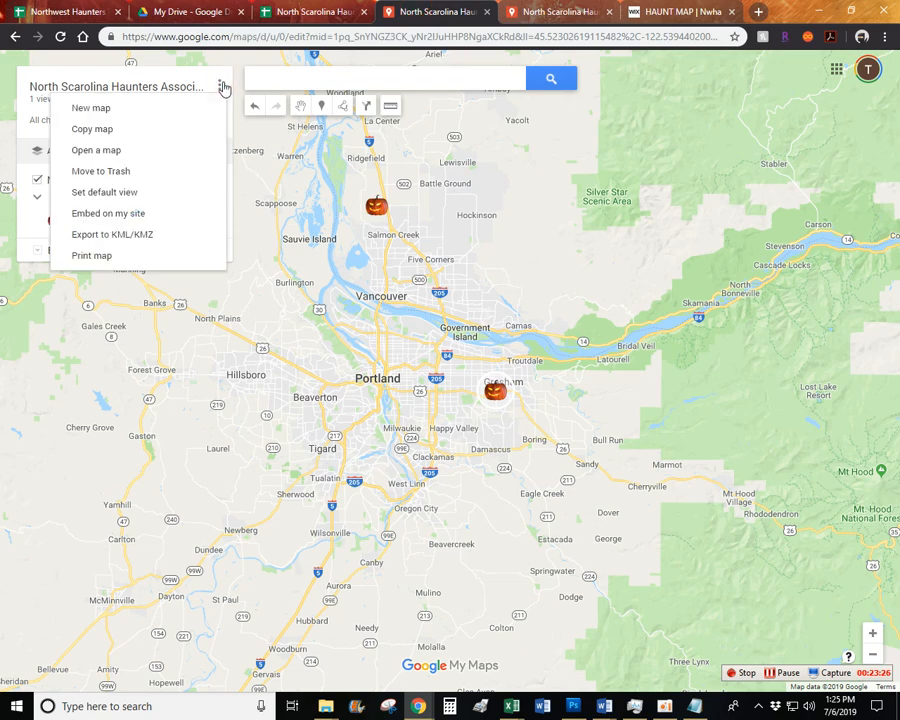
pyautogui.click(224, 88)
pyautogui.click(218, 181)
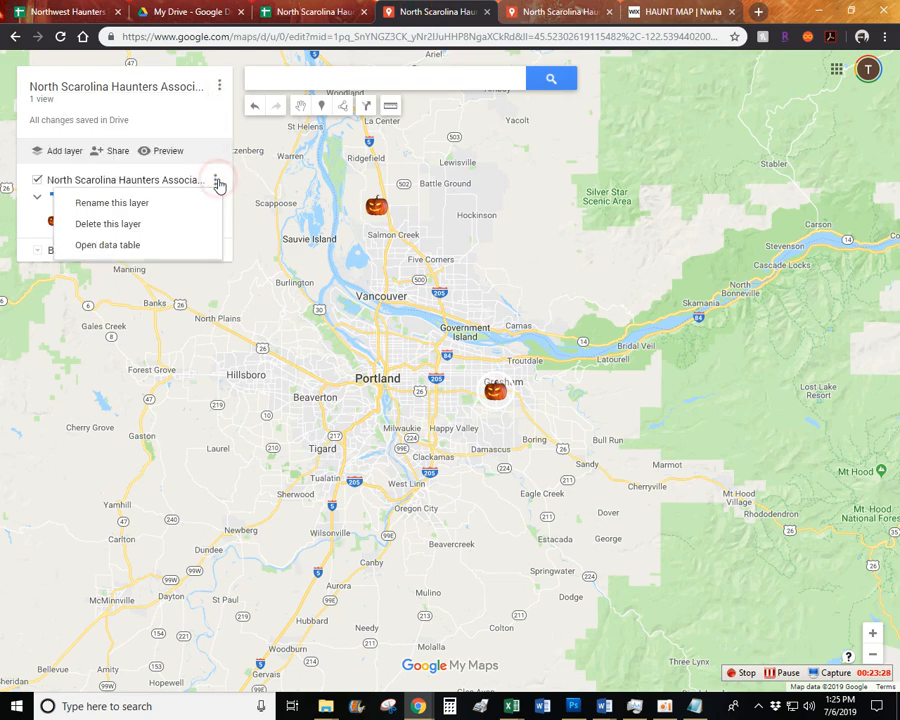
pyautogui.click(218, 181)
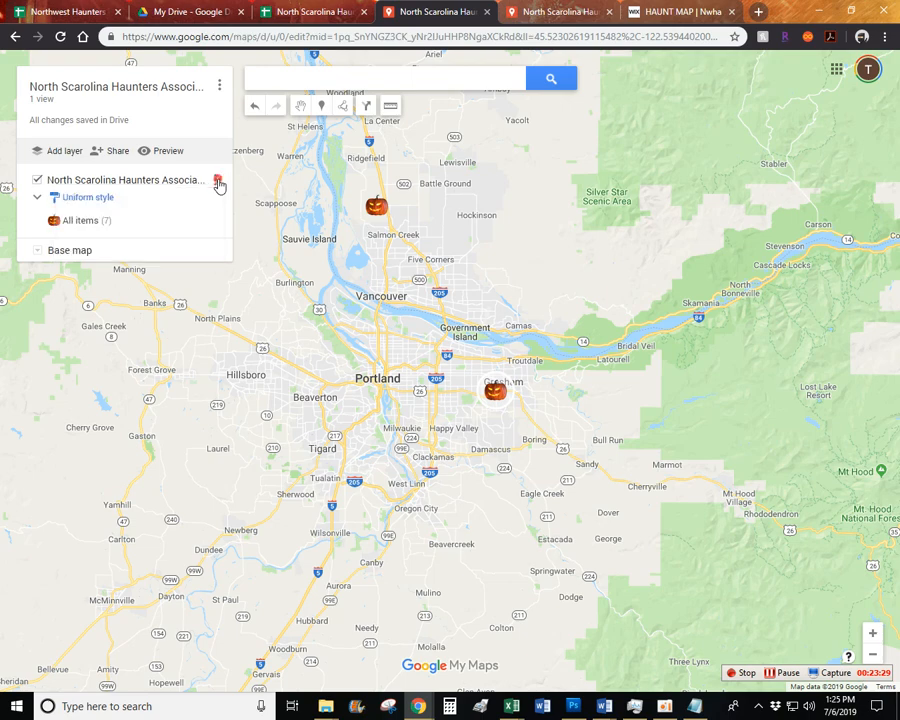
pyautogui.click(96, 199)
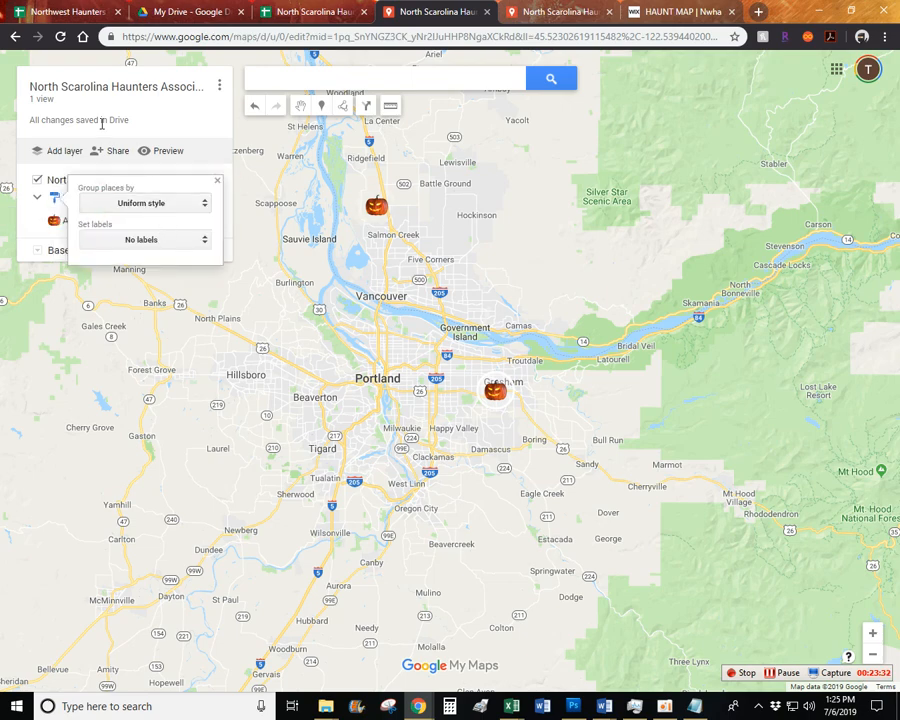
pyautogui.click(155, 129)
pyautogui.click(117, 155)
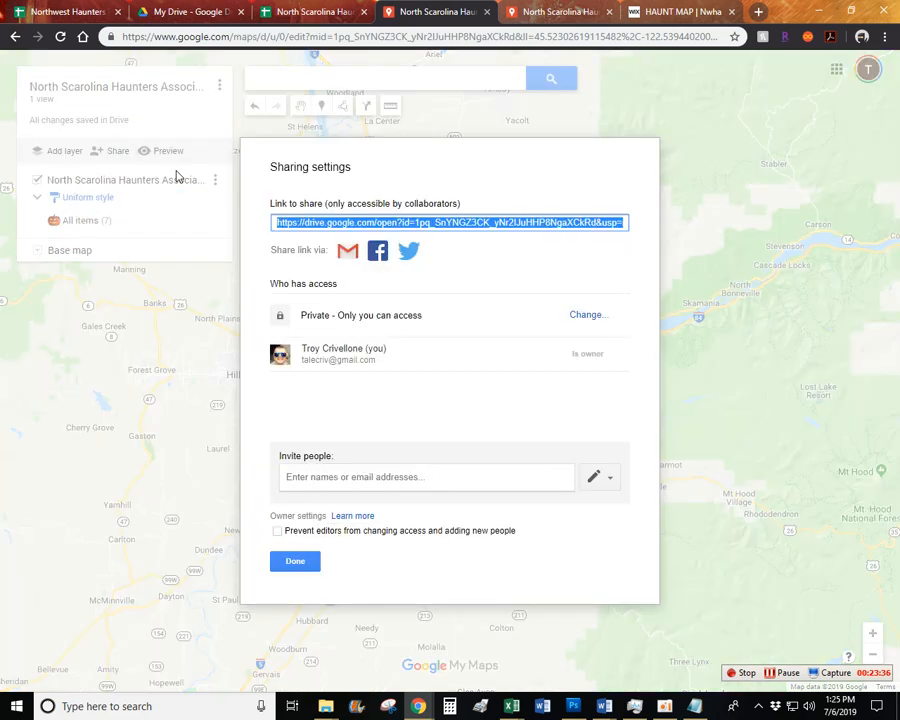
pyautogui.click(587, 317)
pyautogui.click(398, 452)
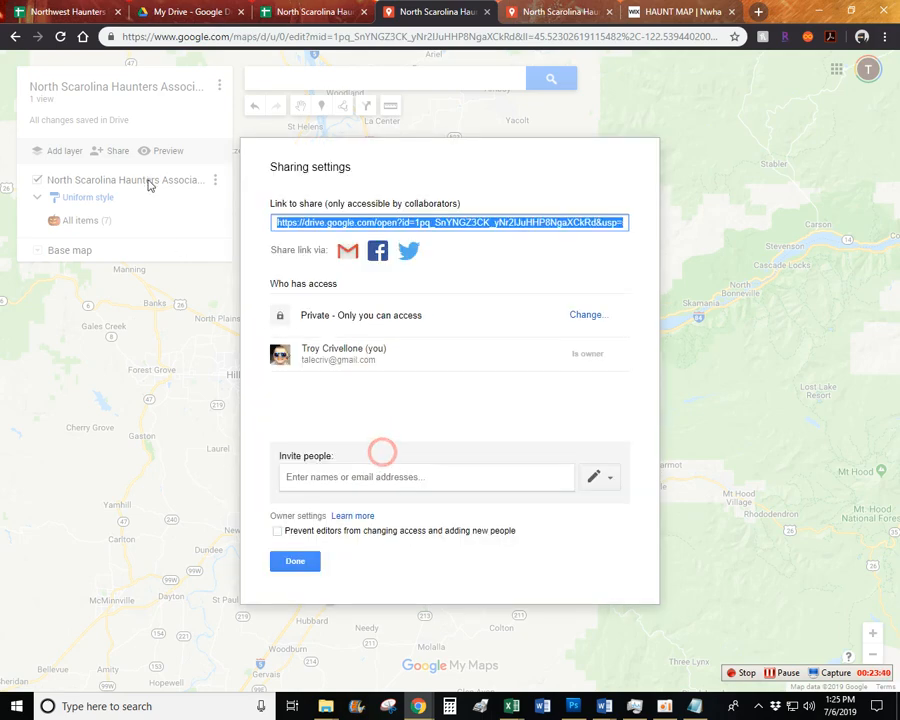
pyautogui.click(565, 123)
pyautogui.click(293, 559)
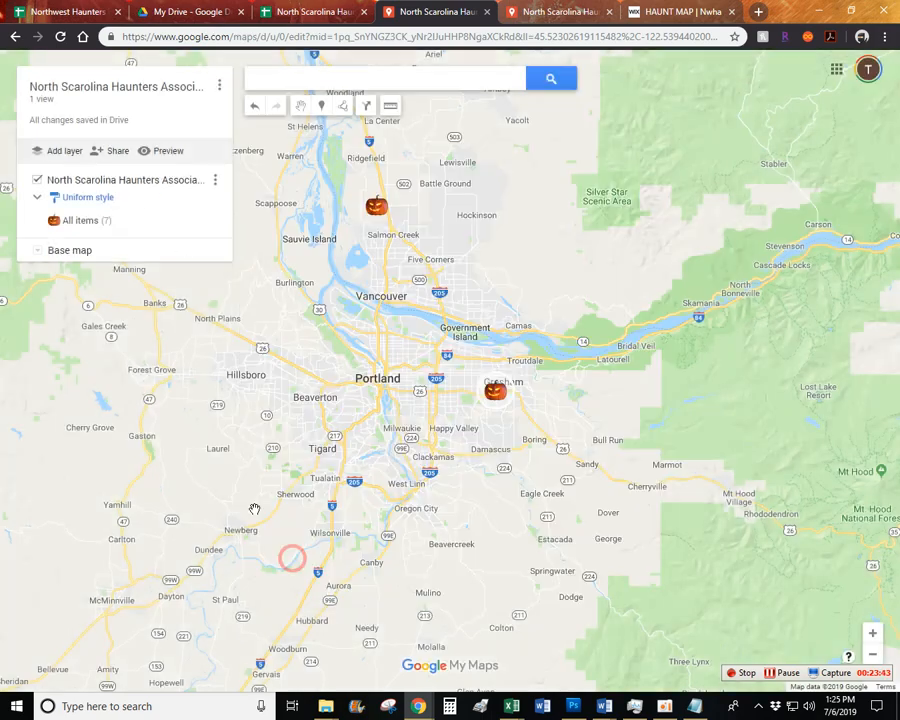
# Set the map's link sharing to On - Public on the web with Can view access for anyone, and save it.
pyautogui.click(113, 153)
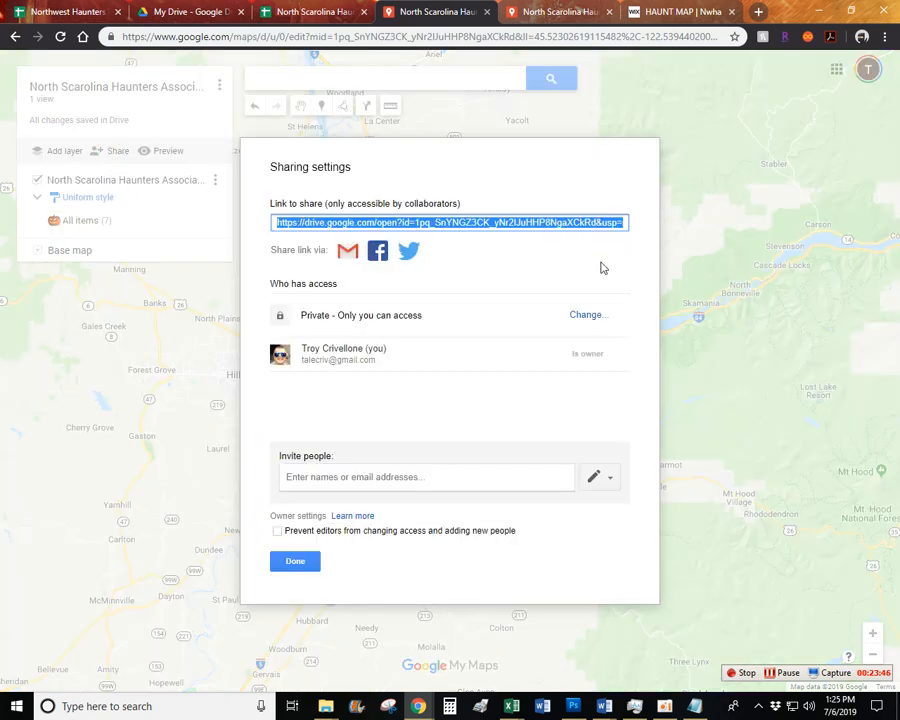
pyautogui.click(592, 316)
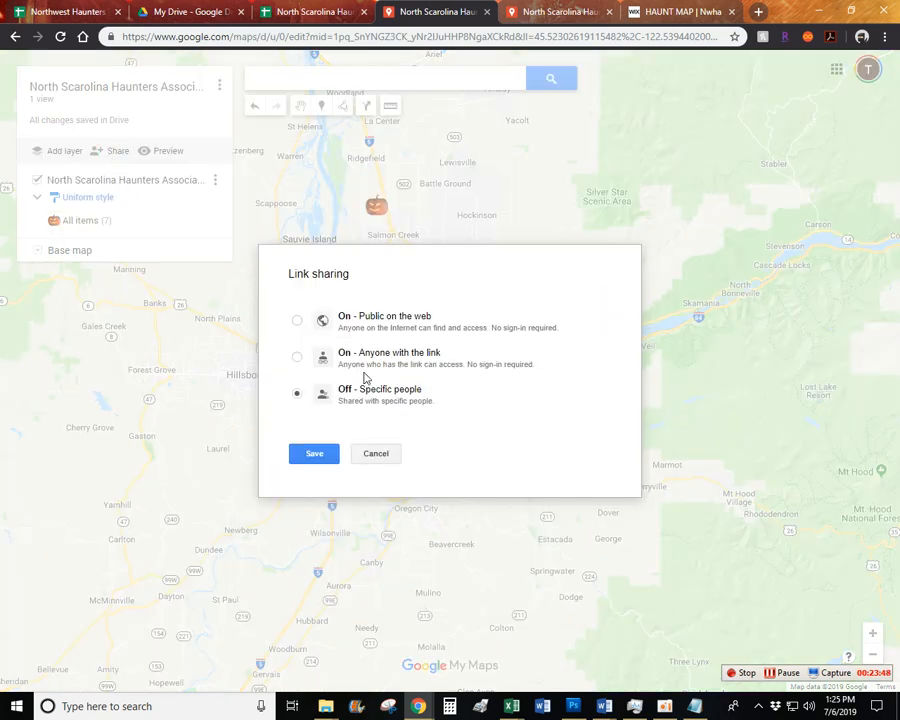
pyautogui.click(297, 320)
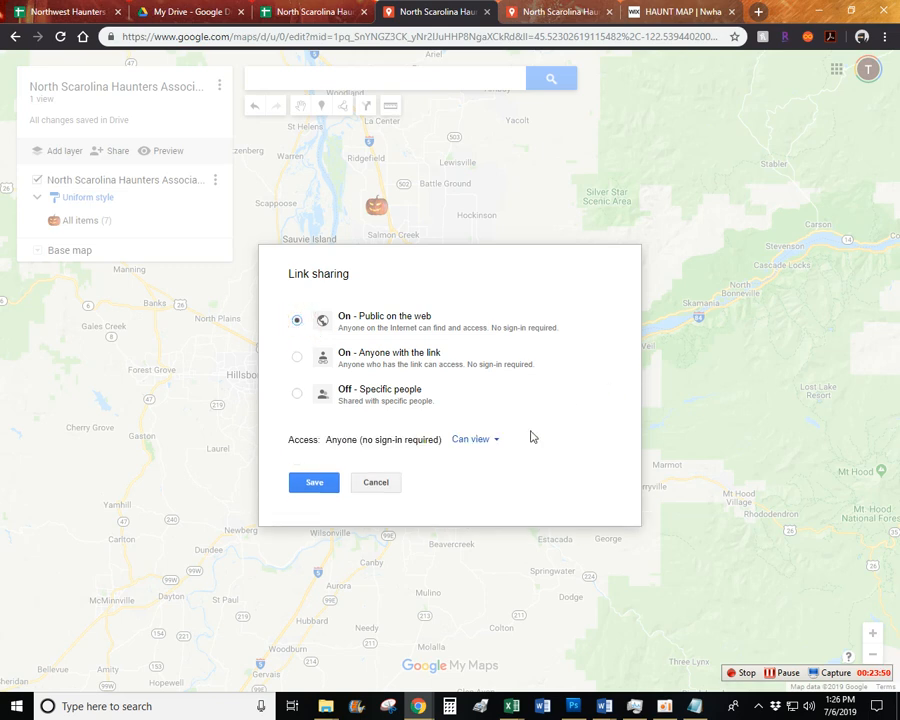
pyautogui.click(476, 440)
pyautogui.click(546, 433)
pyautogui.click(472, 440)
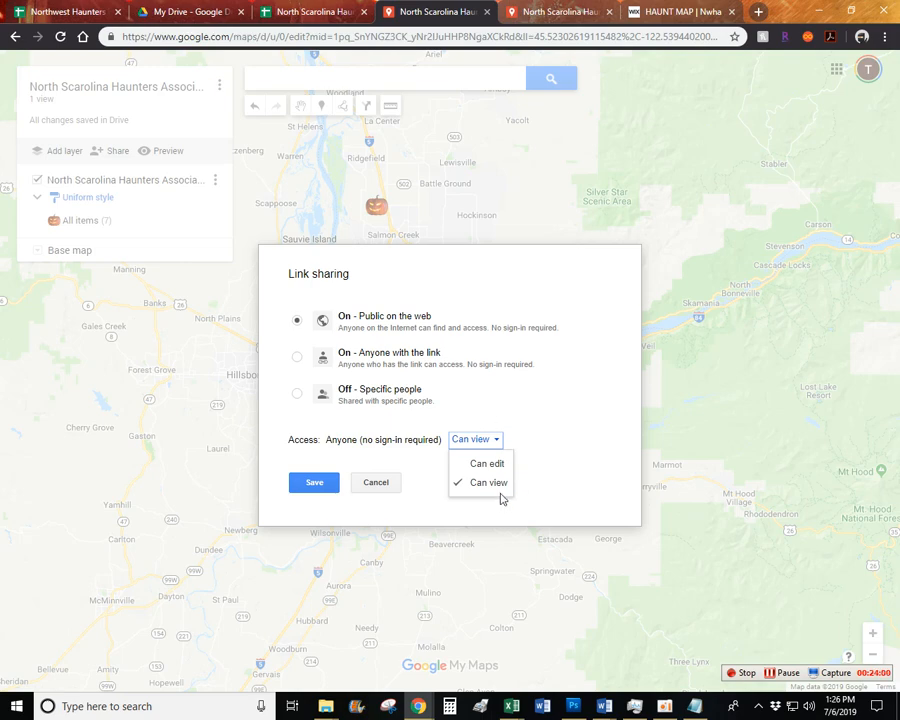
pyautogui.click(332, 484)
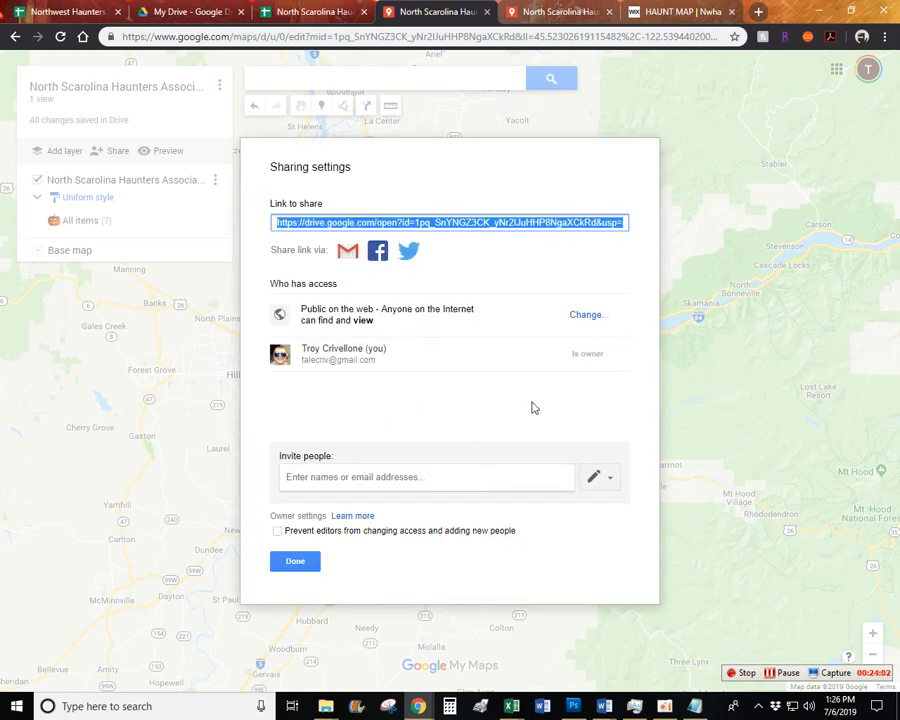
pyautogui.click(305, 561)
# Return to the view-only preview and review the map's access settings through its Facebook sharing option.
pyautogui.click(172, 152)
pyautogui.click(70, 130)
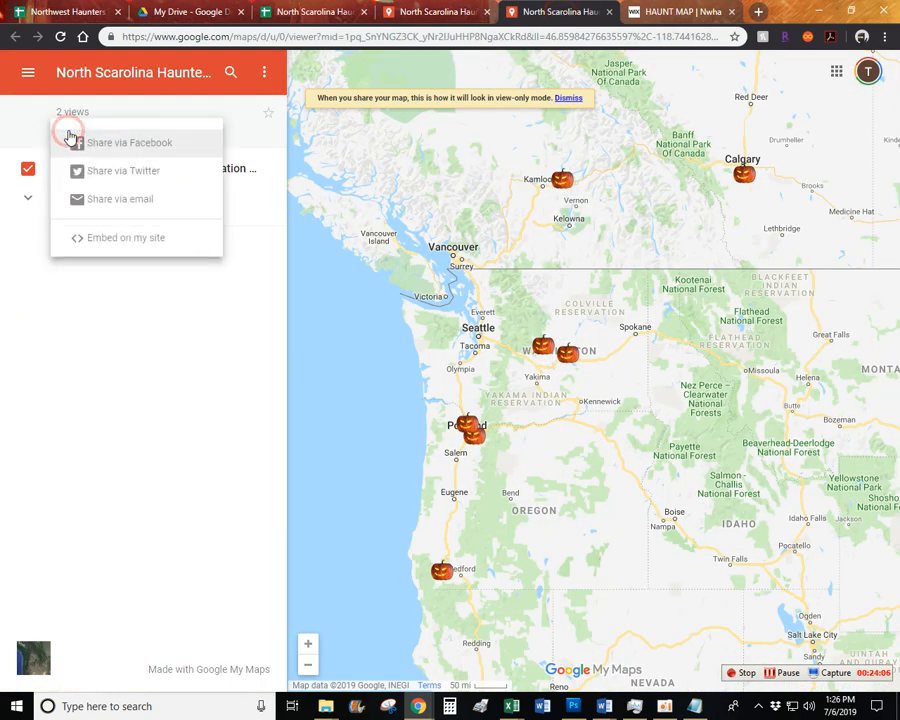
pyautogui.click(108, 146)
pyautogui.click(538, 412)
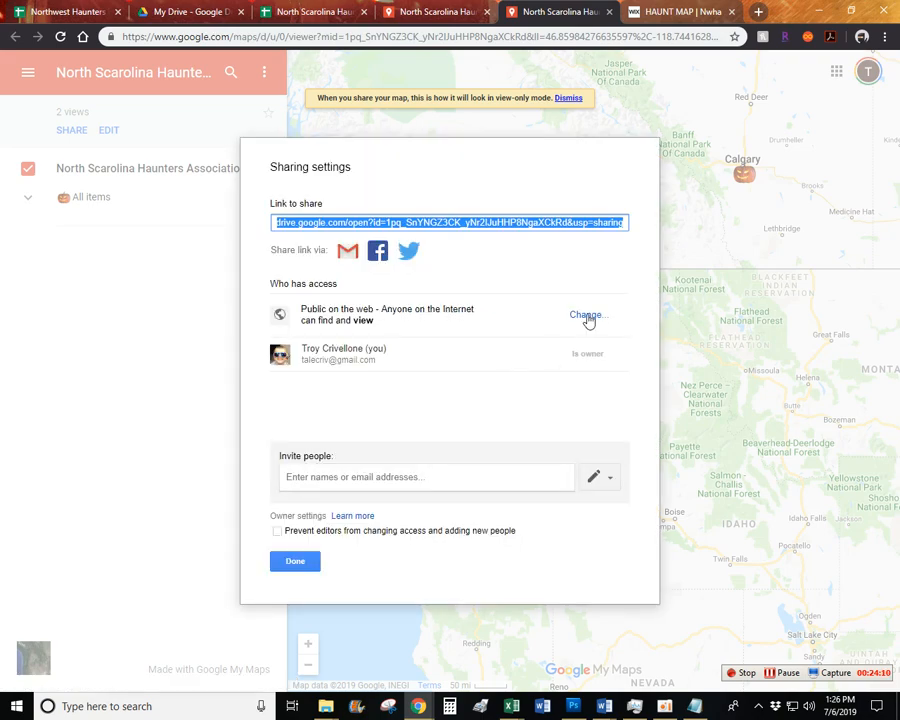
pyautogui.click(311, 562)
# Prepare a Facebook post sharing the map in the North Scareolina Haunters group, and discard it without posting.
pyautogui.click(76, 131)
pyautogui.click(98, 150)
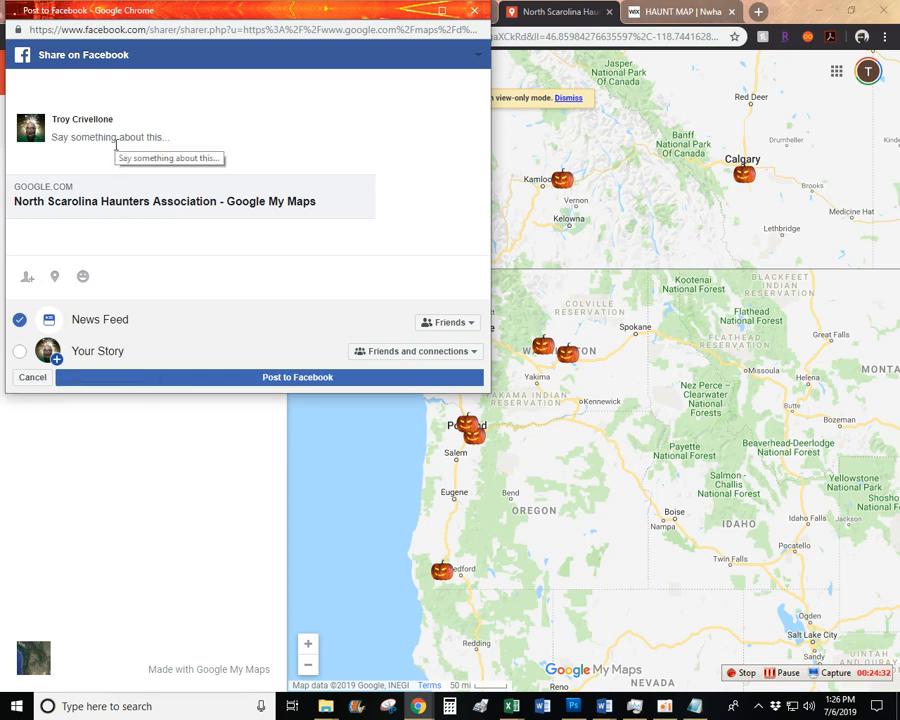
pyautogui.click(67, 88)
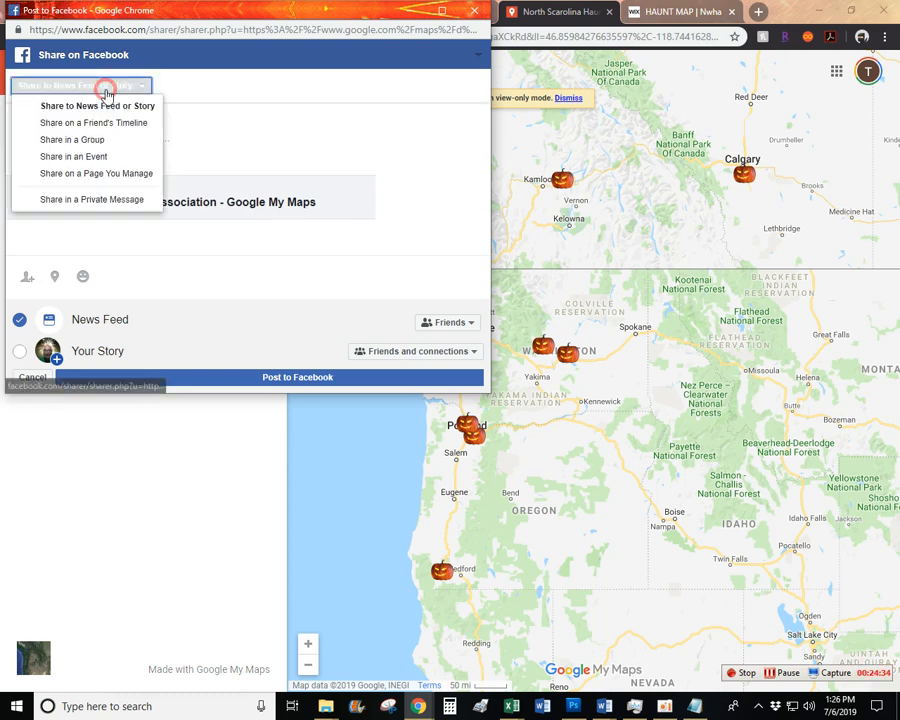
pyautogui.click(108, 140)
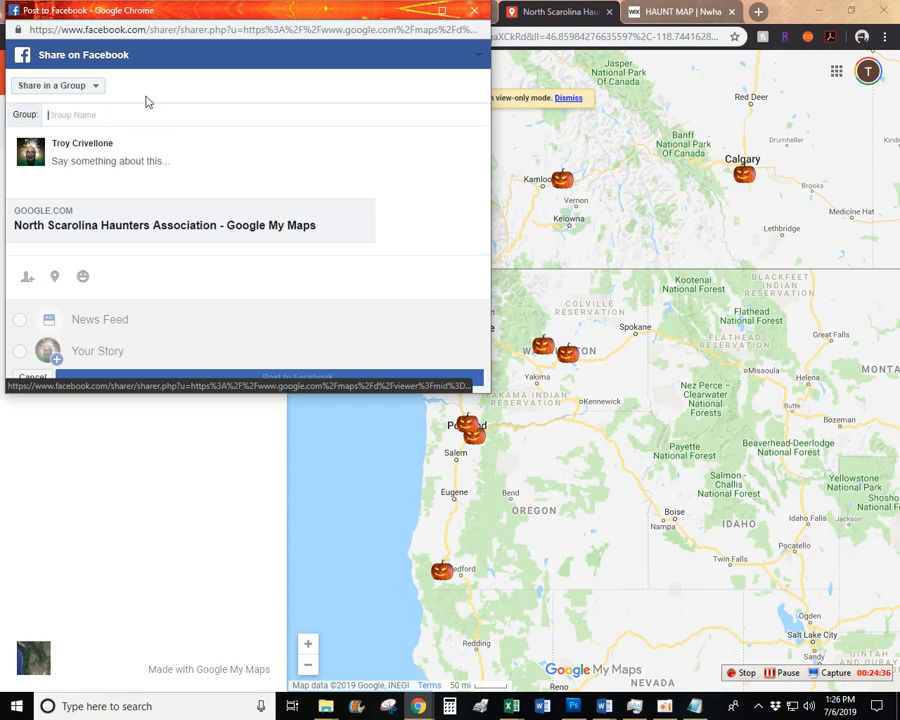
pyautogui.click(139, 114)
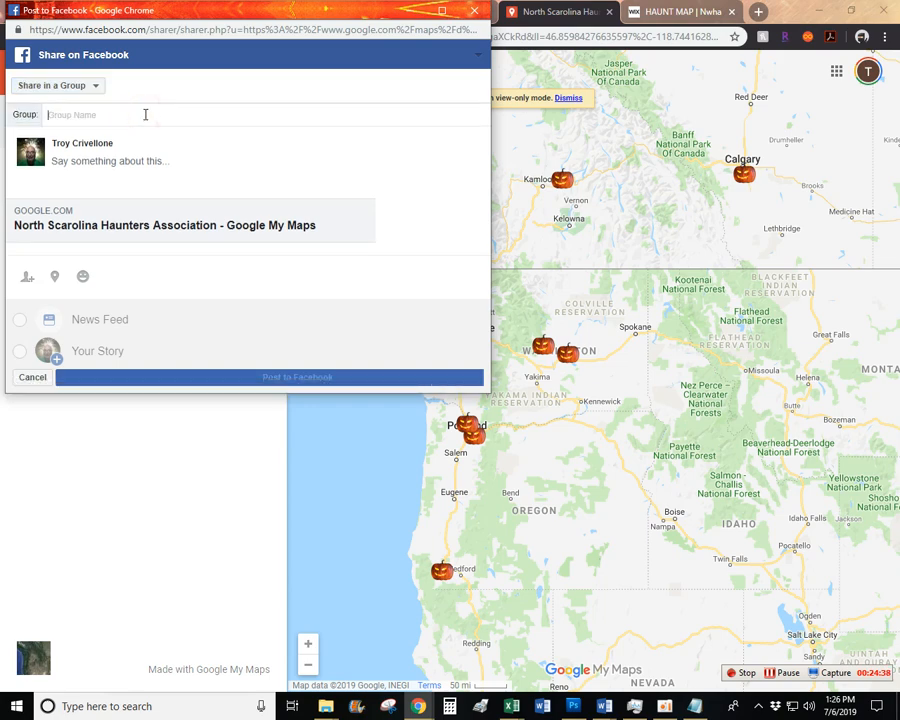
pyautogui.write('north')
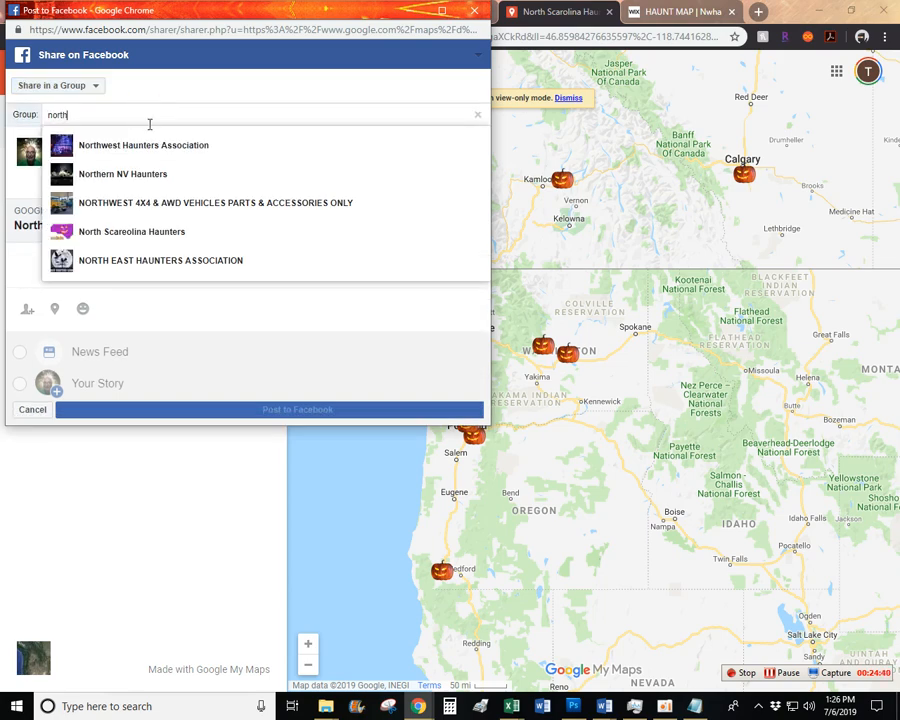
pyautogui.click(175, 232)
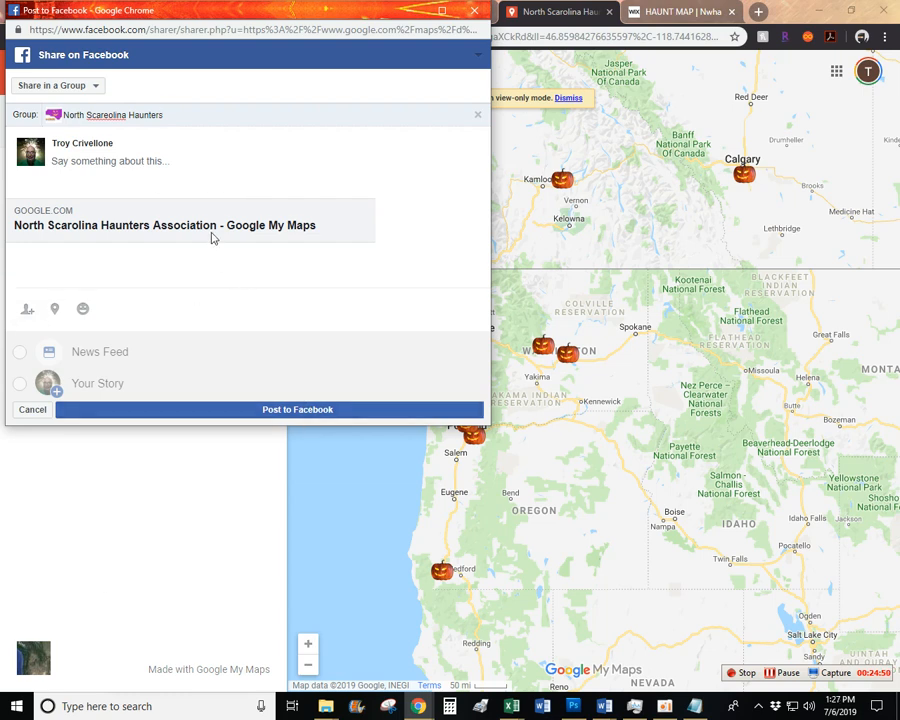
pyautogui.click(474, 11)
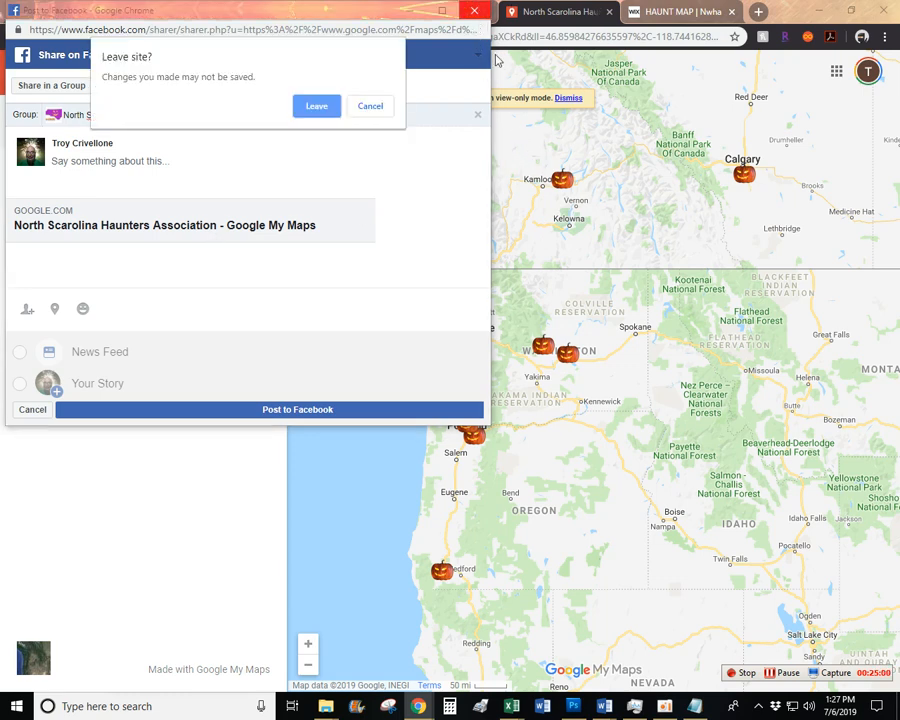
pyautogui.click(318, 103)
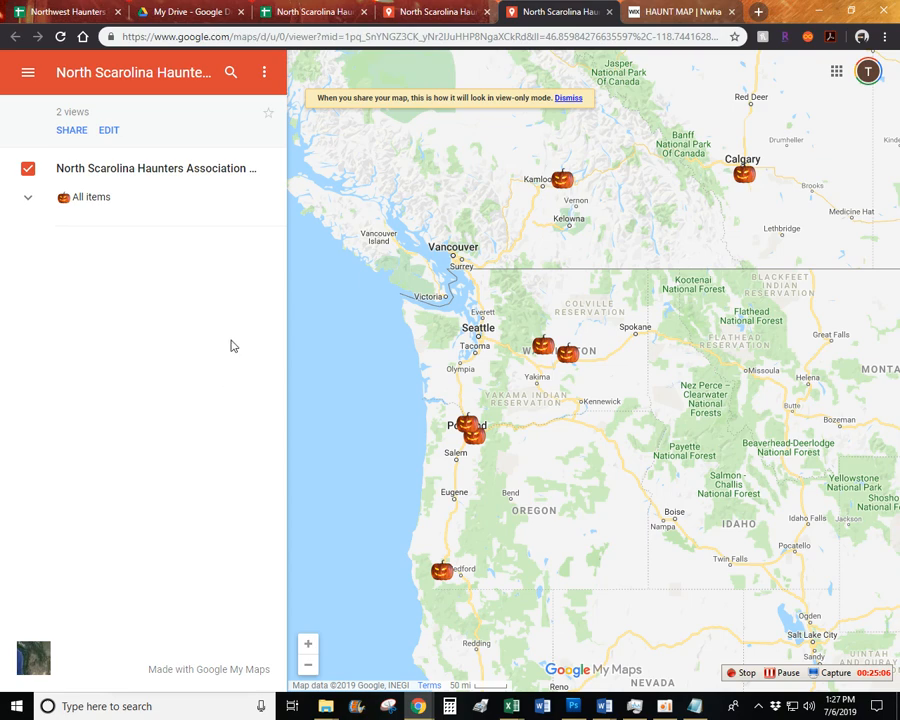
# View the HTML code for embedding the map on a website and close it.
pyautogui.click(264, 72)
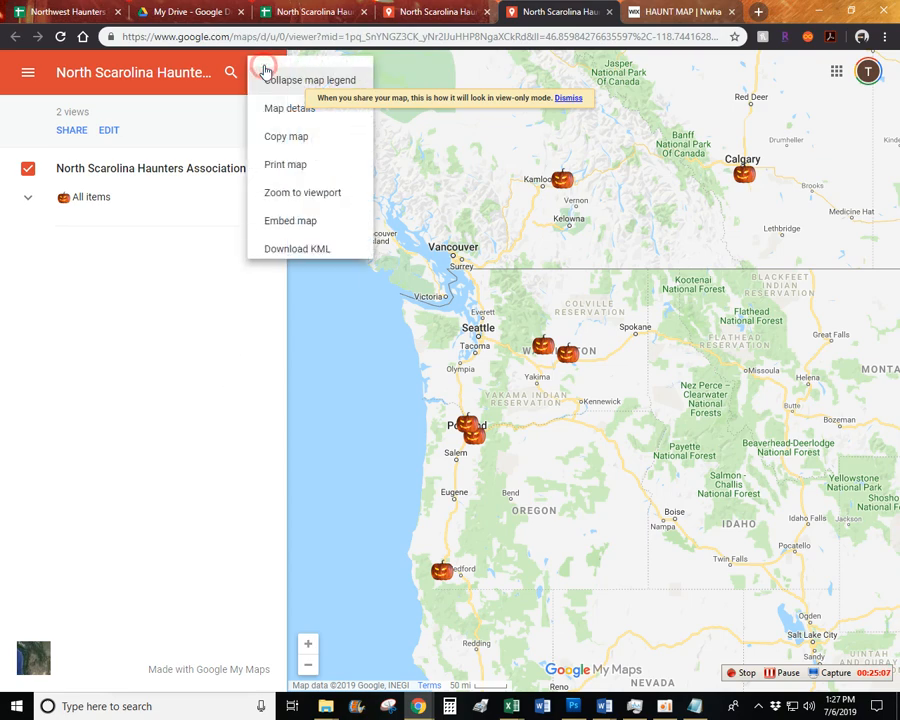
pyautogui.click(308, 226)
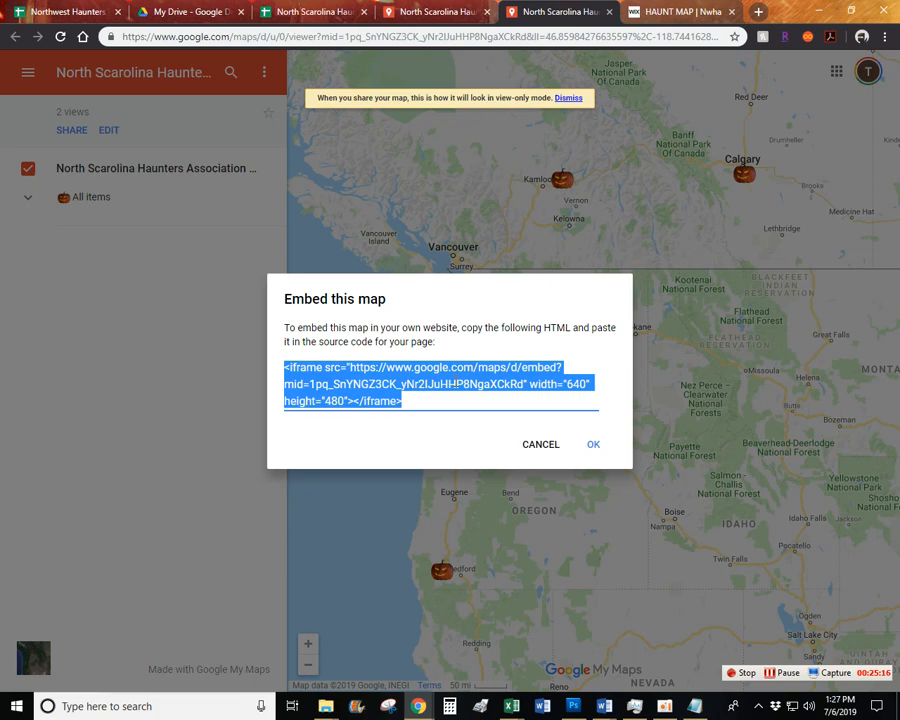
pyautogui.click(593, 444)
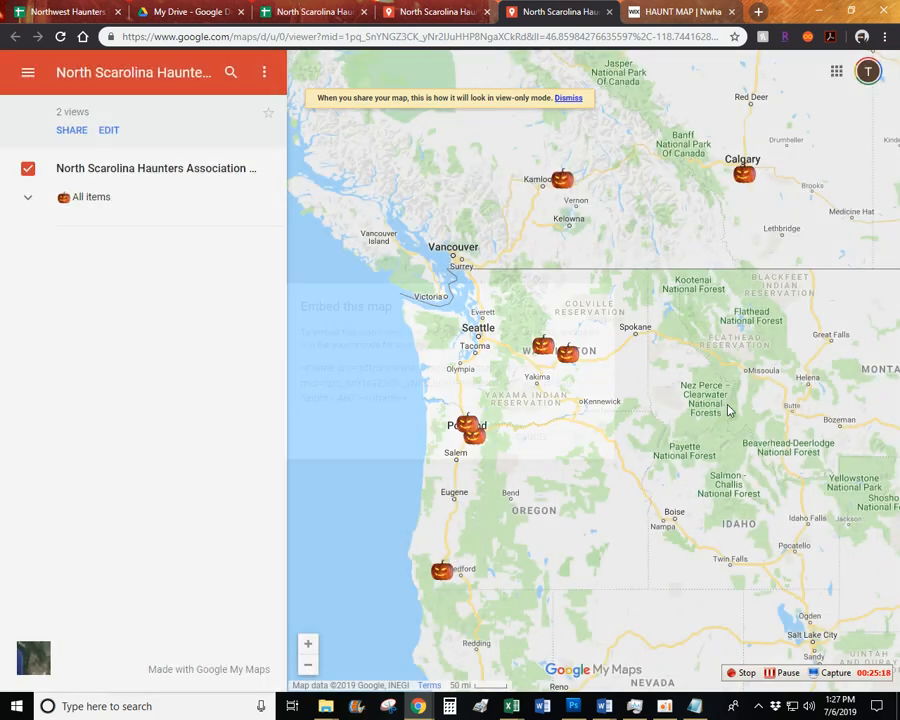
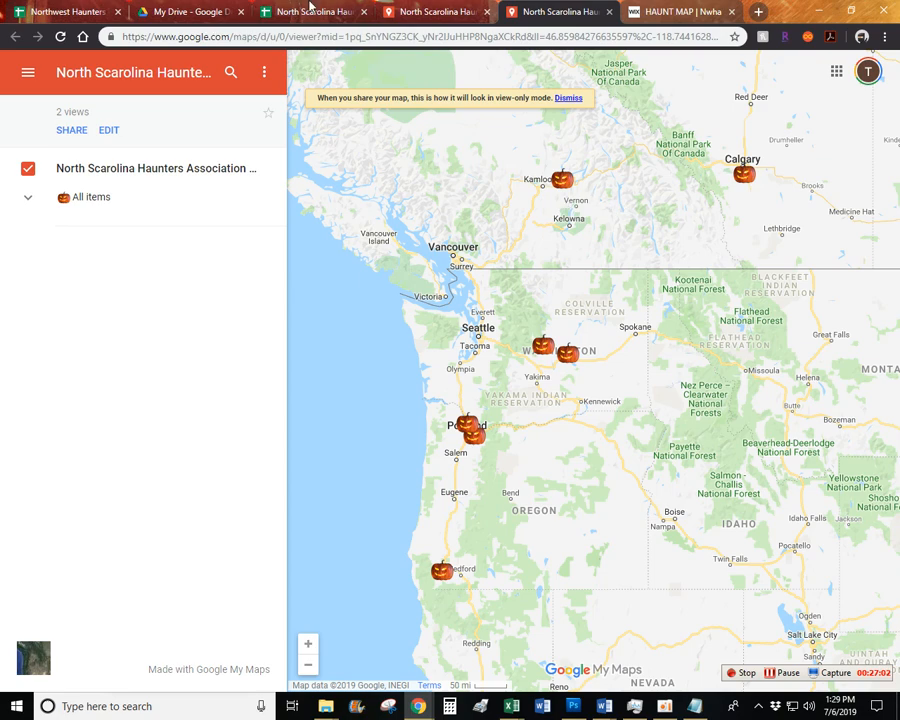
# Check the haunt address spreadsheet, return to the view-only map and select its web address.
pyautogui.click(325, 12)
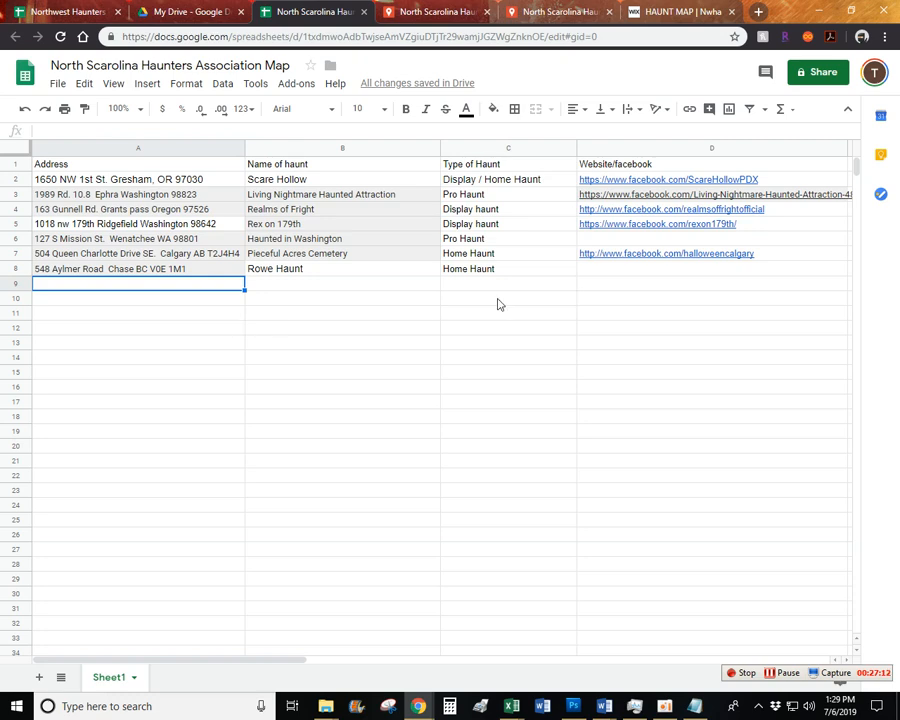
pyautogui.click(521, 13)
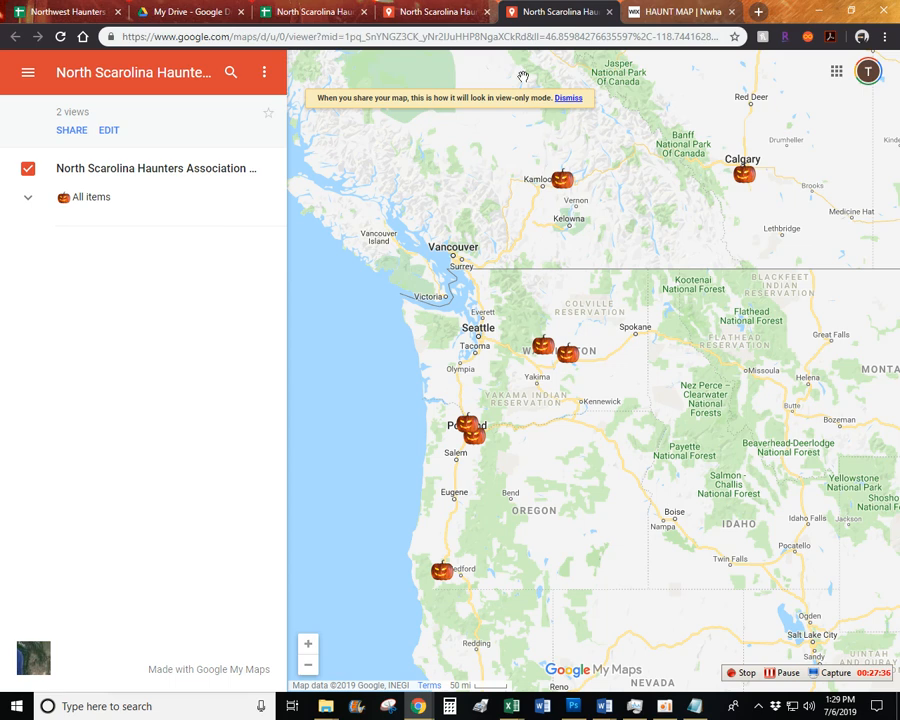
pyautogui.click(476, 37)
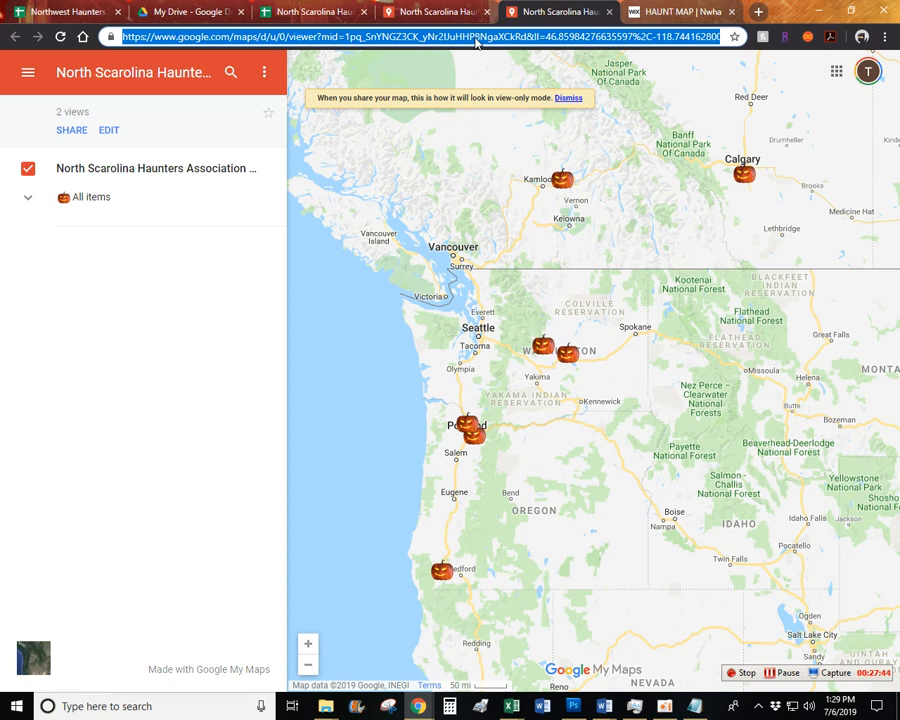
# Open nwhaunters.com in a new browser tab and go to its Haunt Map page.
pyautogui.hotkey('ctrl', 't')
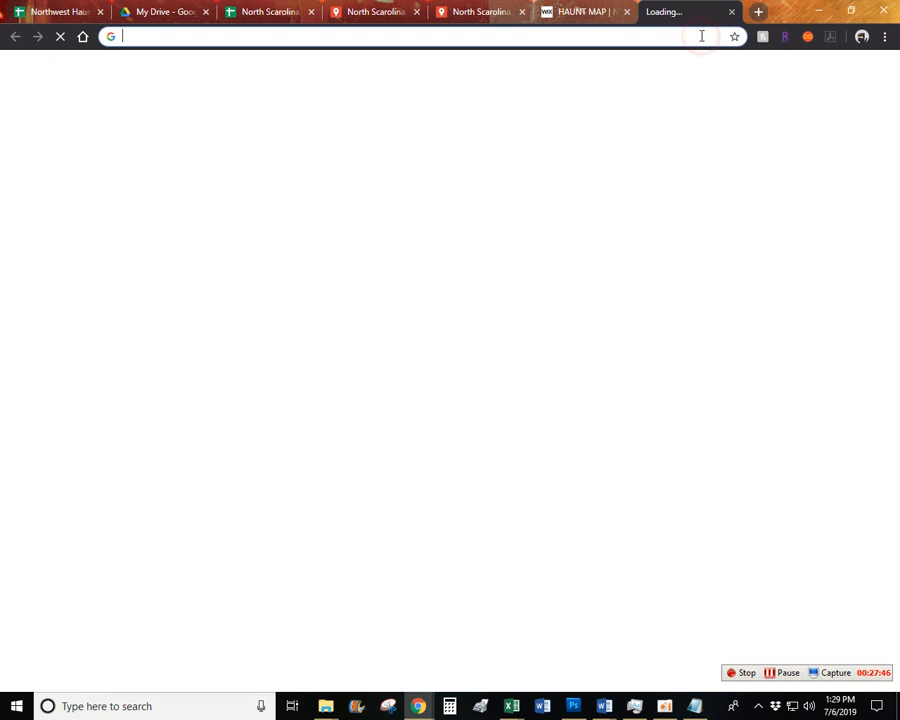
pyautogui.write('nw')
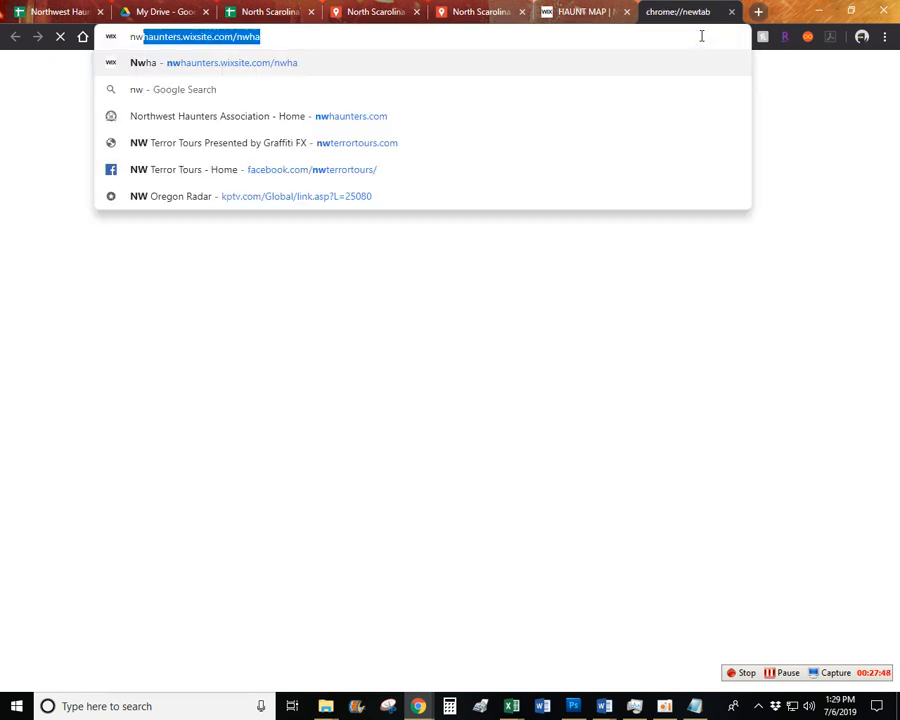
pyautogui.write('haunters.com')
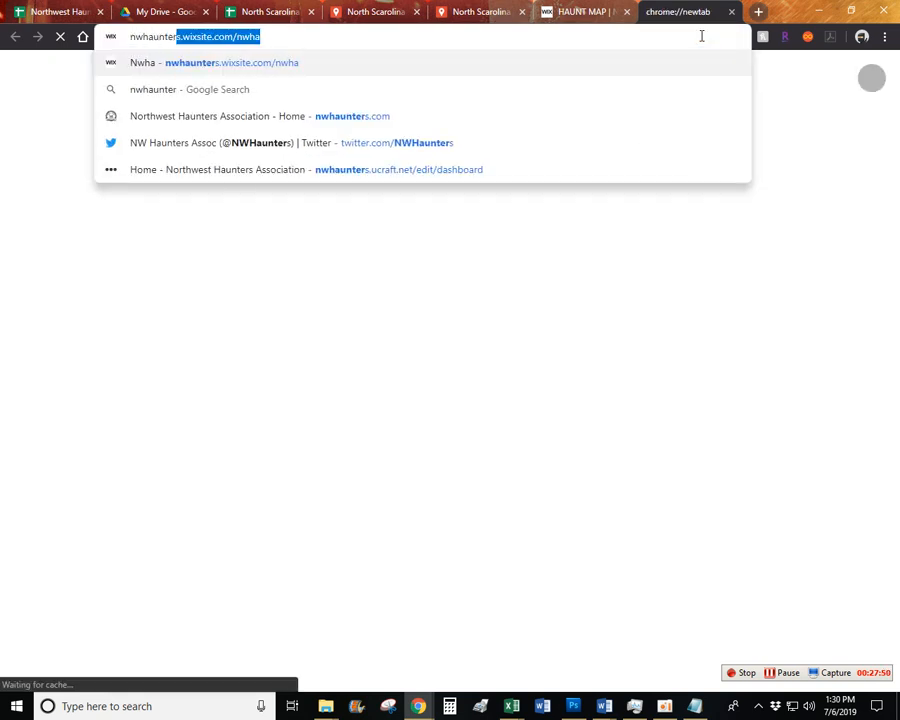
pyautogui.press('Return')
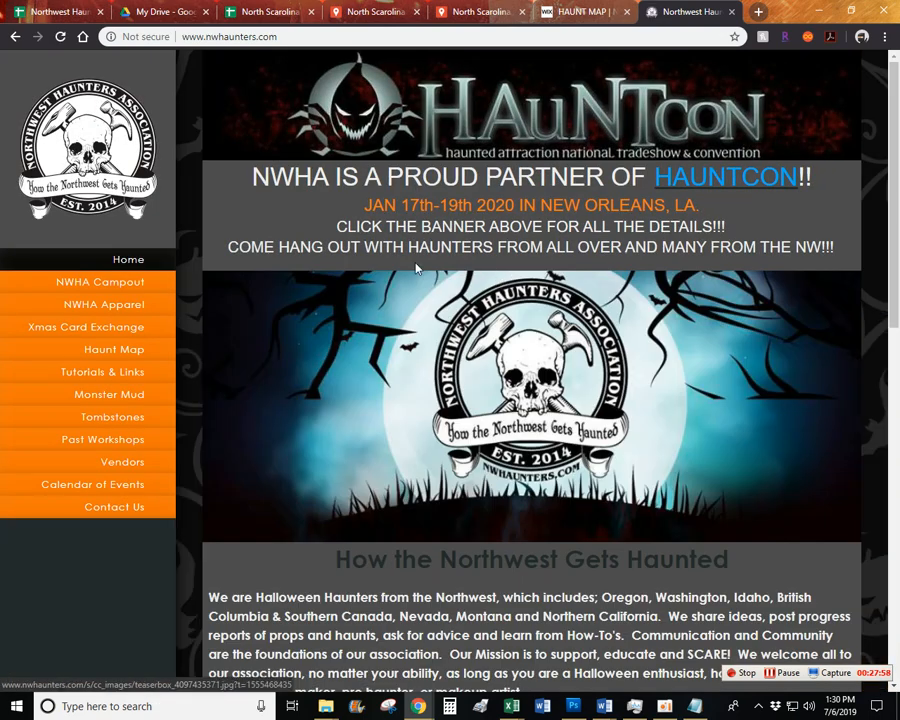
pyautogui.click(125, 349)
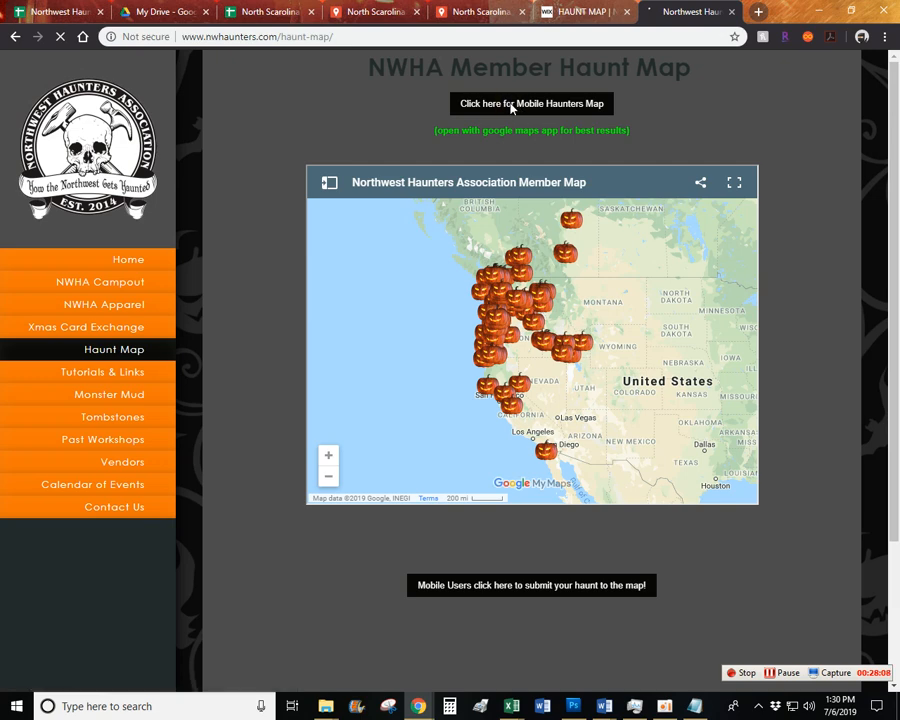
# Inspect the link behind the Mobile Haunters Map button, view the map it opens, and close that map.
pyautogui.rightClick(513, 107)
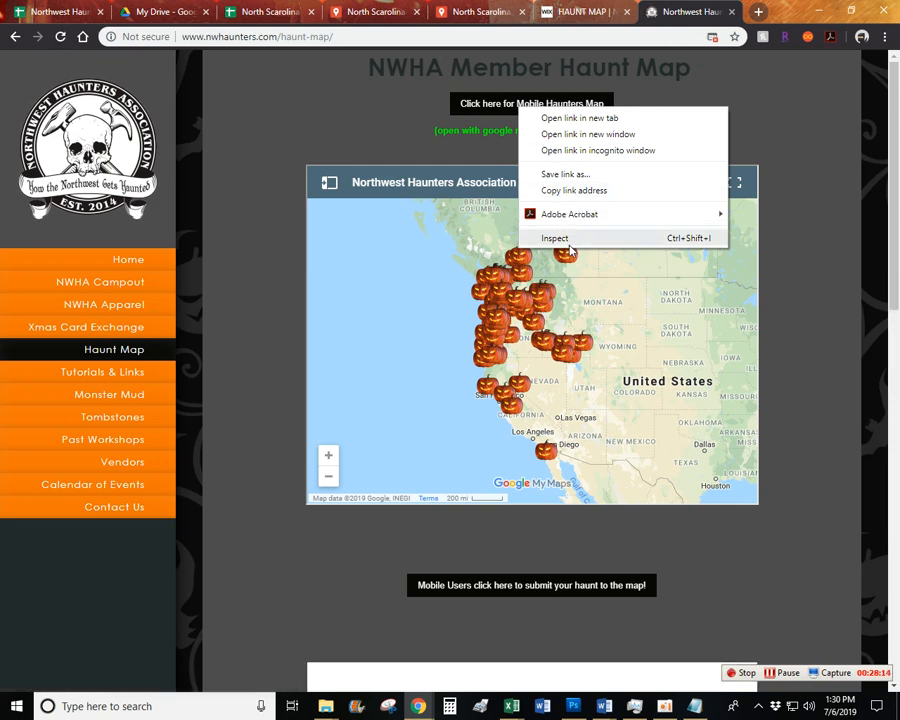
pyautogui.click(805, 309)
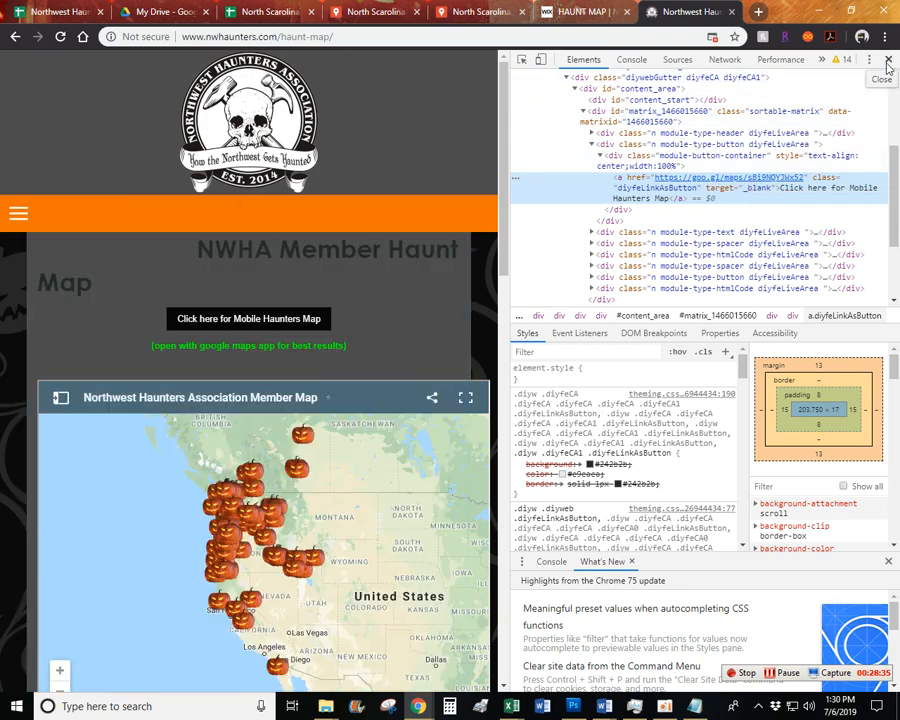
pyautogui.click(888, 59)
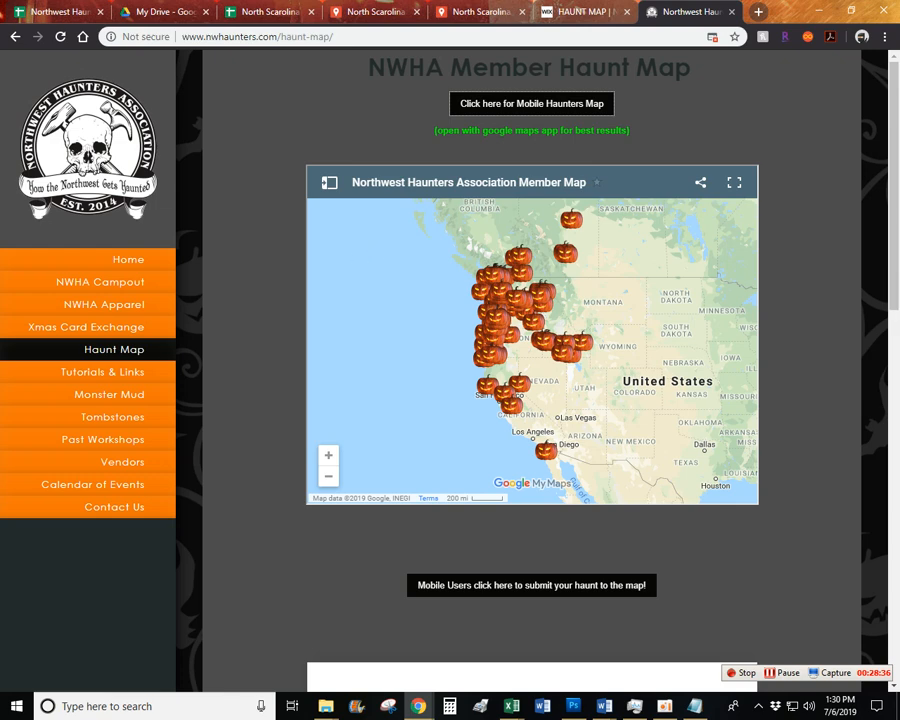
pyautogui.click(531, 107)
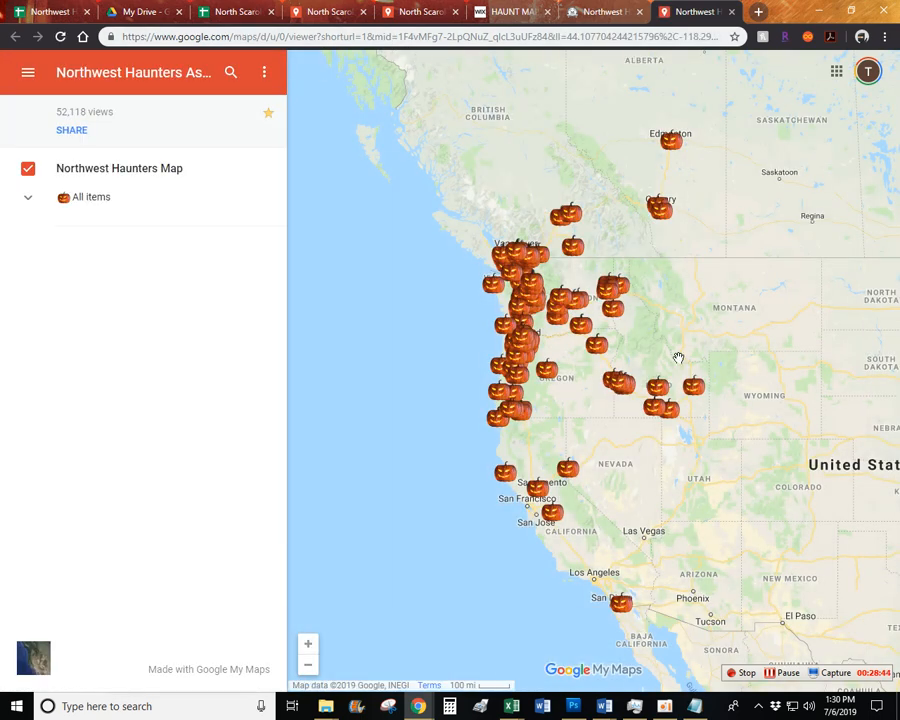
pyautogui.click(731, 11)
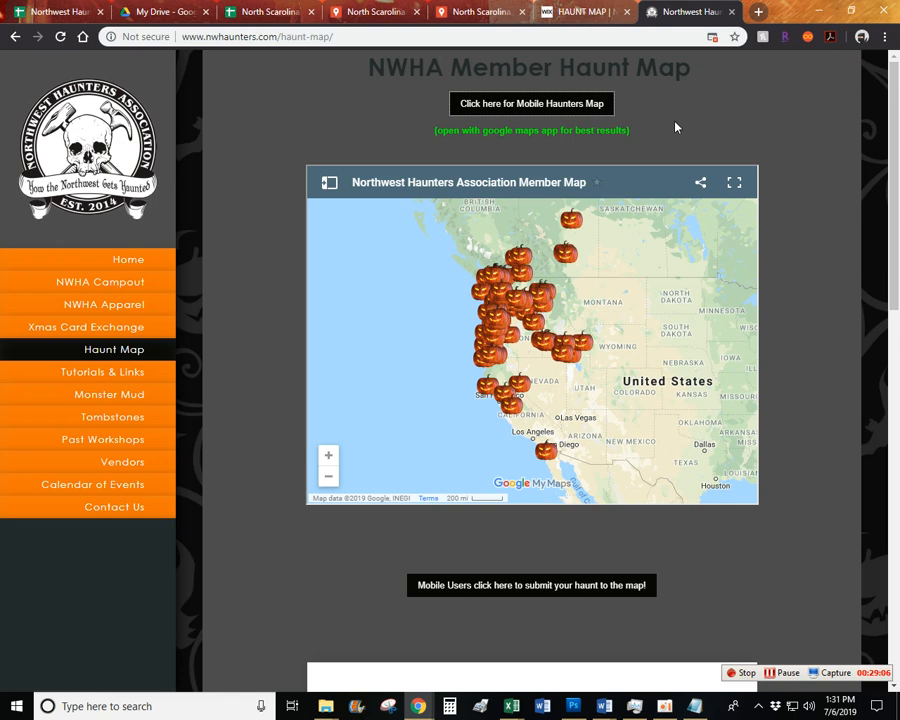
# Review the NWHA Haunt Map Submission form, follow its 123 logo to the 123FormBuilder site and log in.
pyautogui.scroll(-8, 822, 418)
pyautogui.scroll(1, 822, 418)
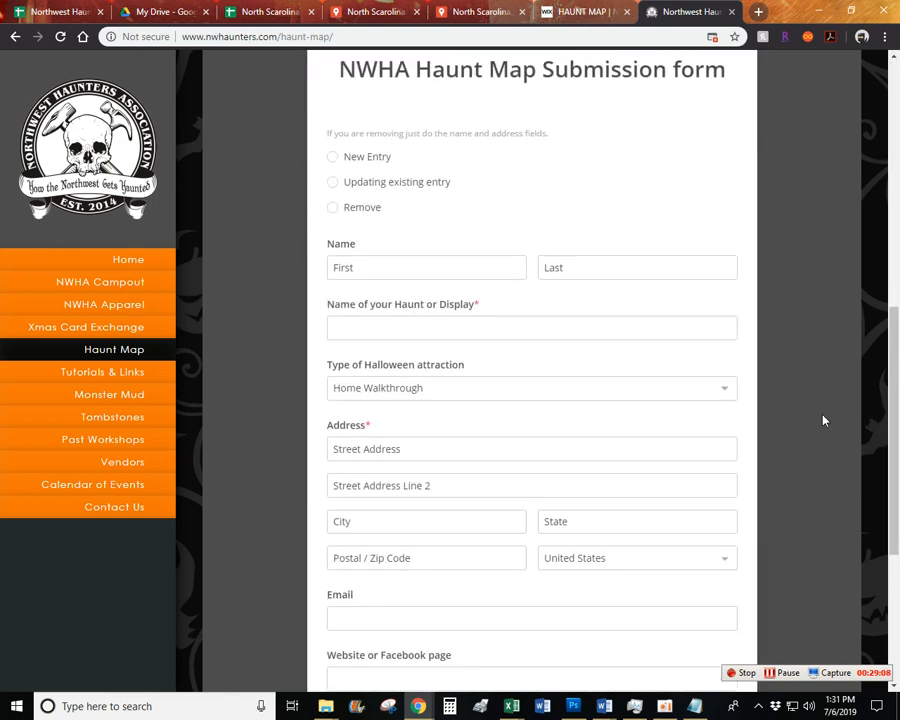
pyautogui.scroll(-3, 796, 398)
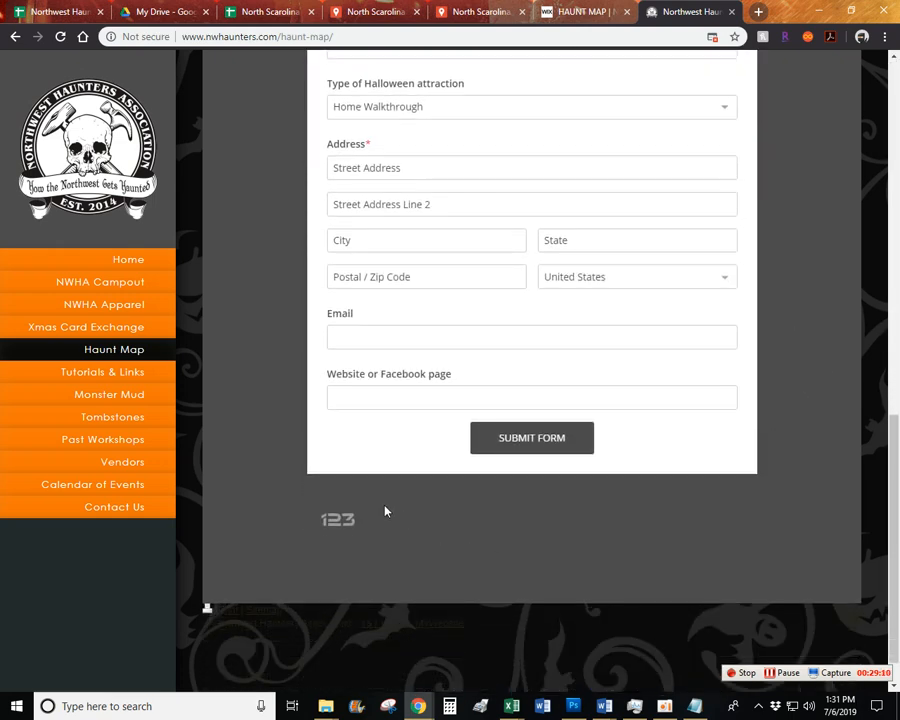
pyautogui.click(340, 524)
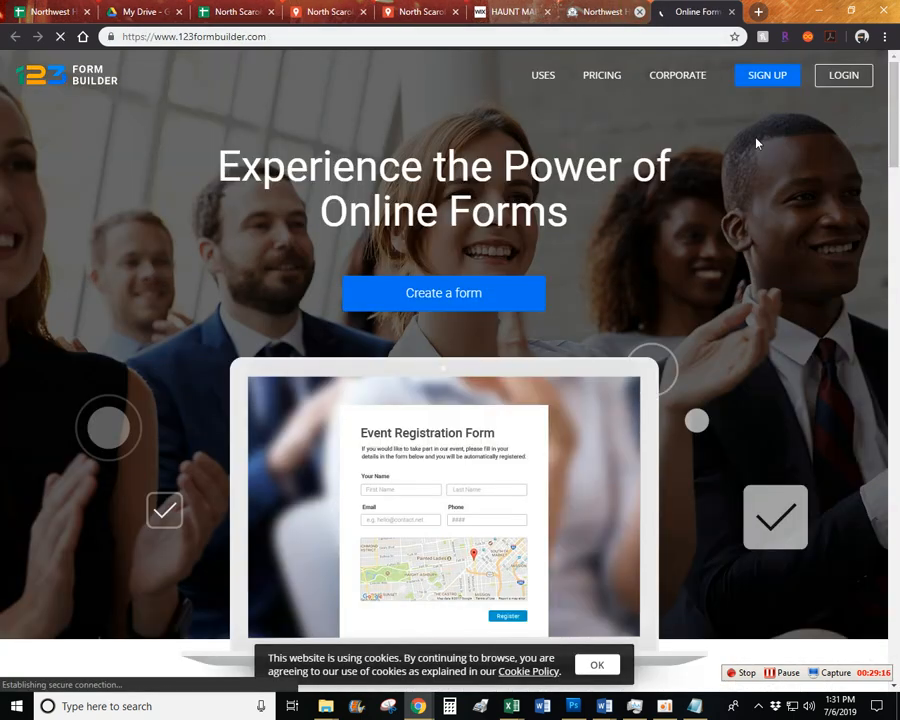
pyautogui.click(850, 77)
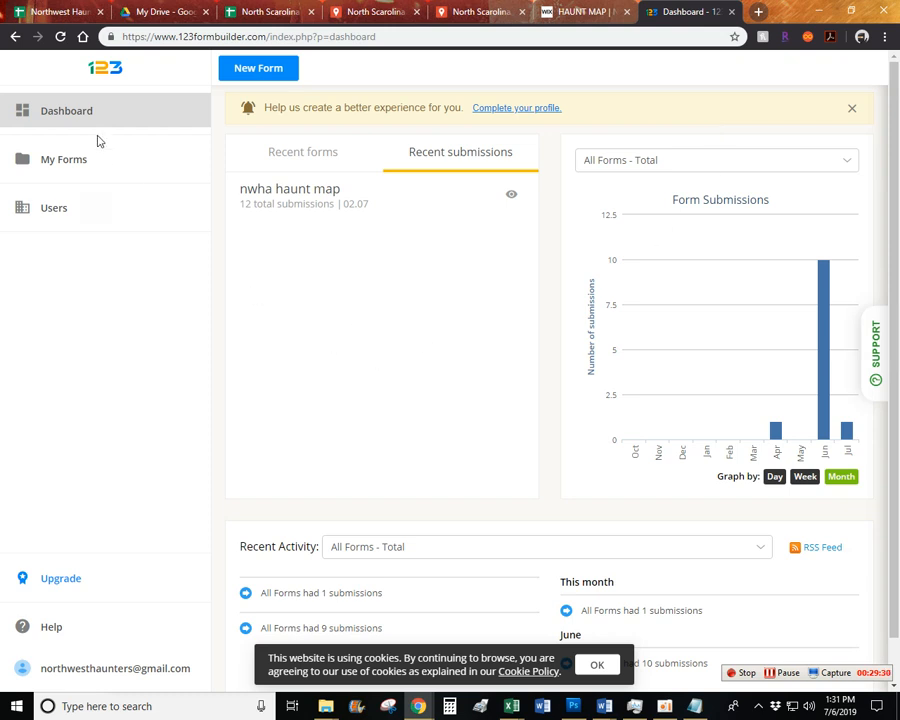
# View the submissions of the nwha haunt map form, open the form in the editor and dismiss the publishing tip.
pyautogui.doubleClick(289, 205)
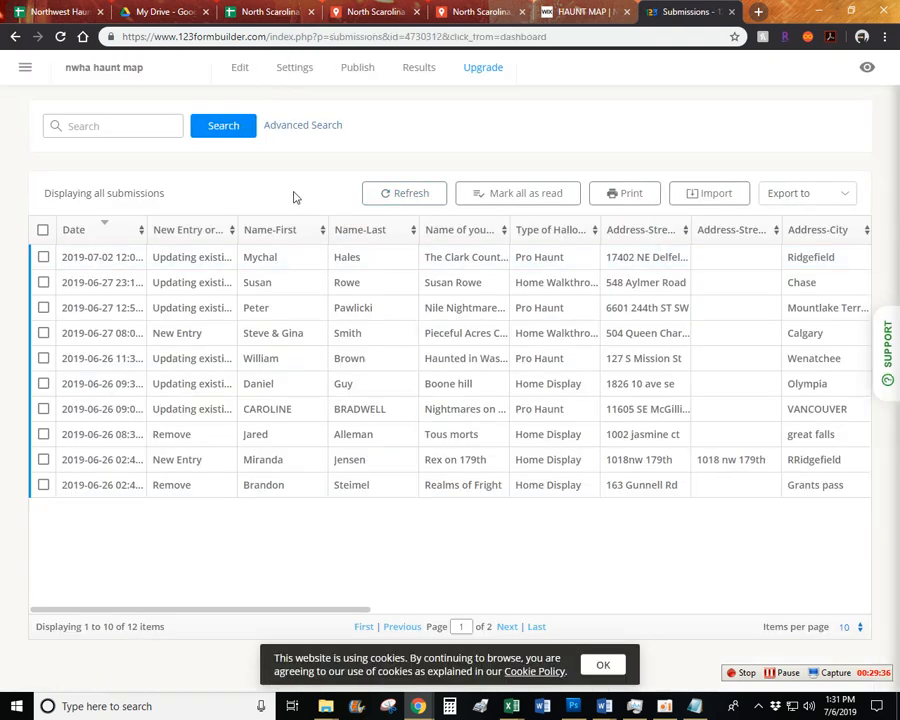
pyautogui.click(240, 67)
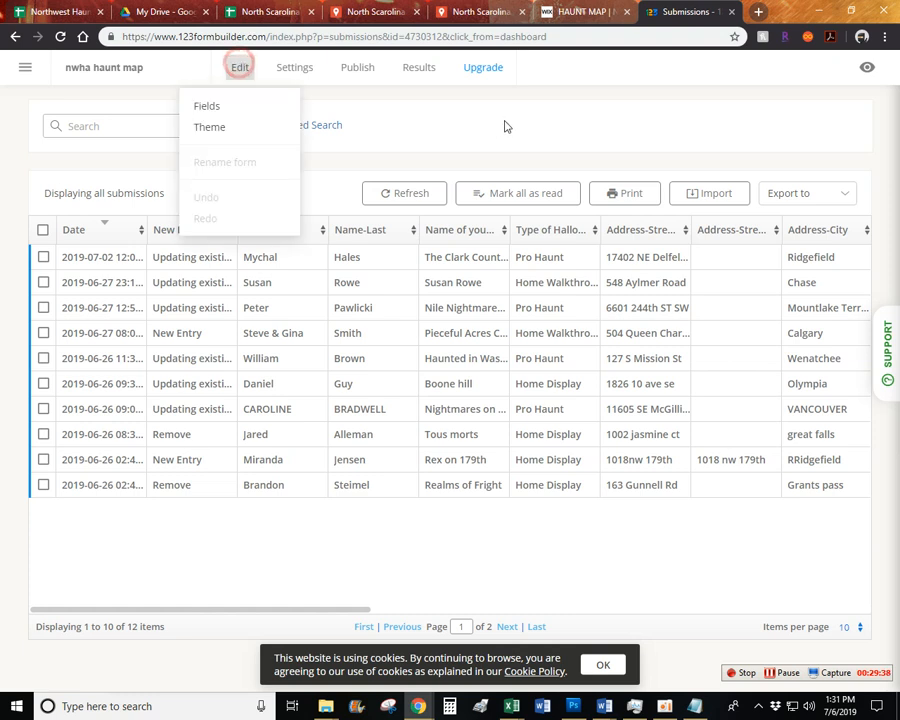
pyautogui.click(249, 131)
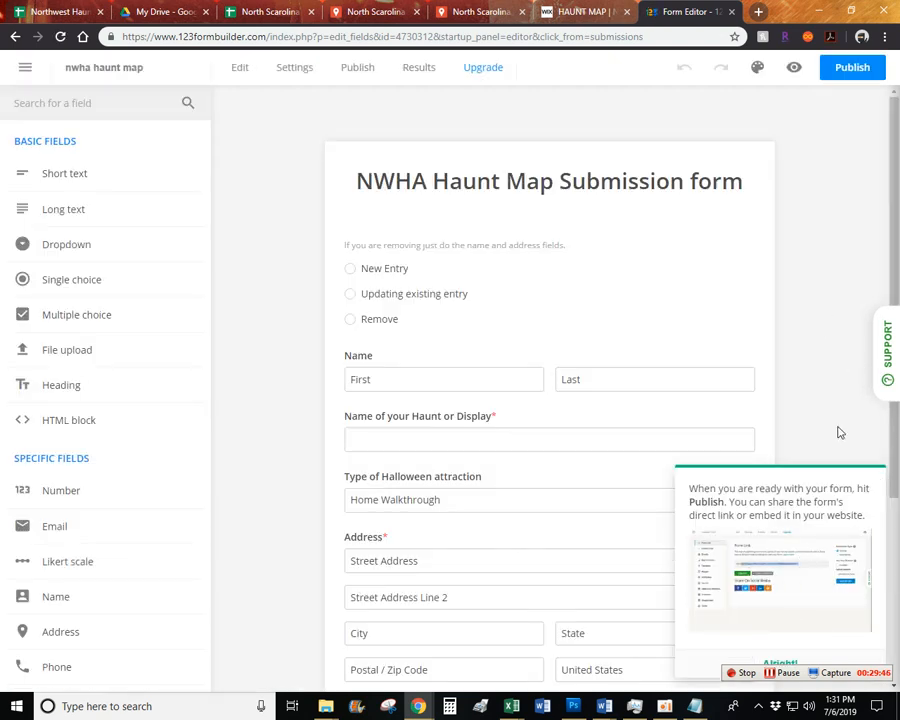
pyautogui.click(785, 662)
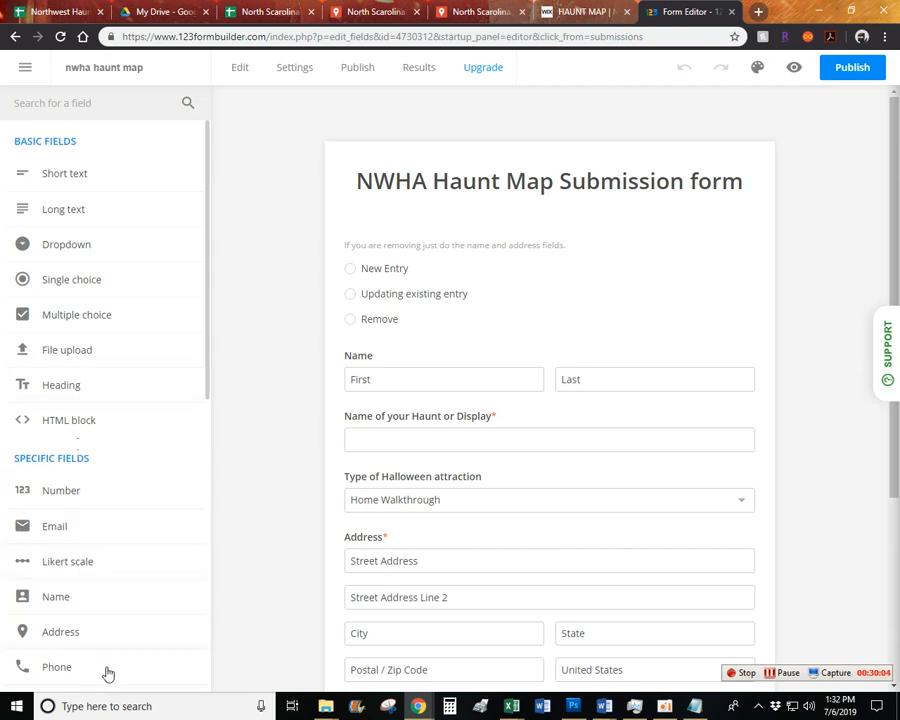
# Add an Address field above the Name field in the submission form, and delete it again.
pyautogui.scroll(-2, 103, 570)
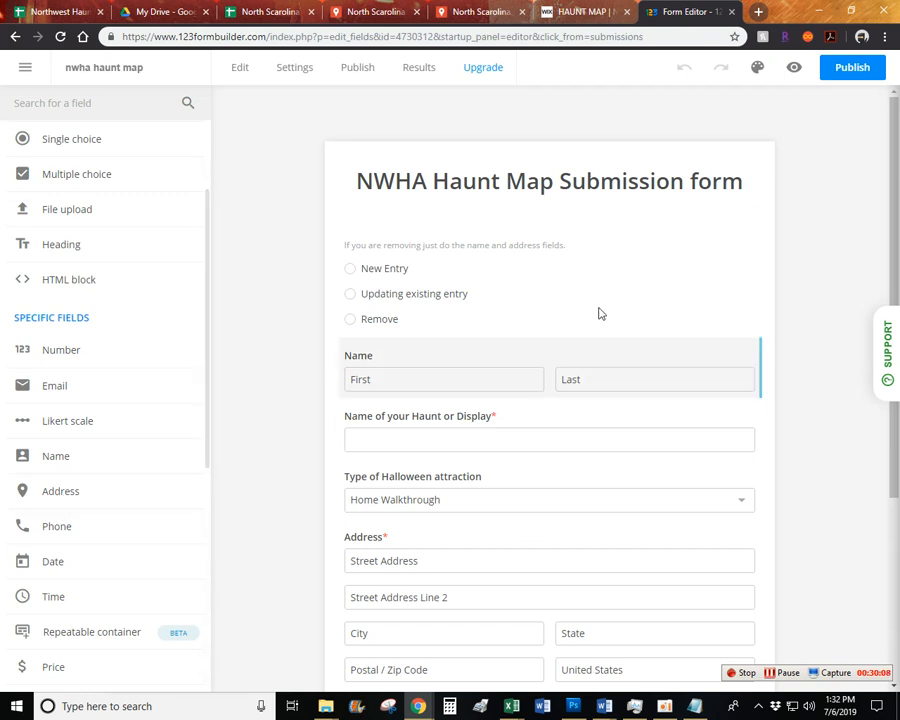
pyautogui.moveTo(200, 454); pyautogui.dragTo(454, 336)
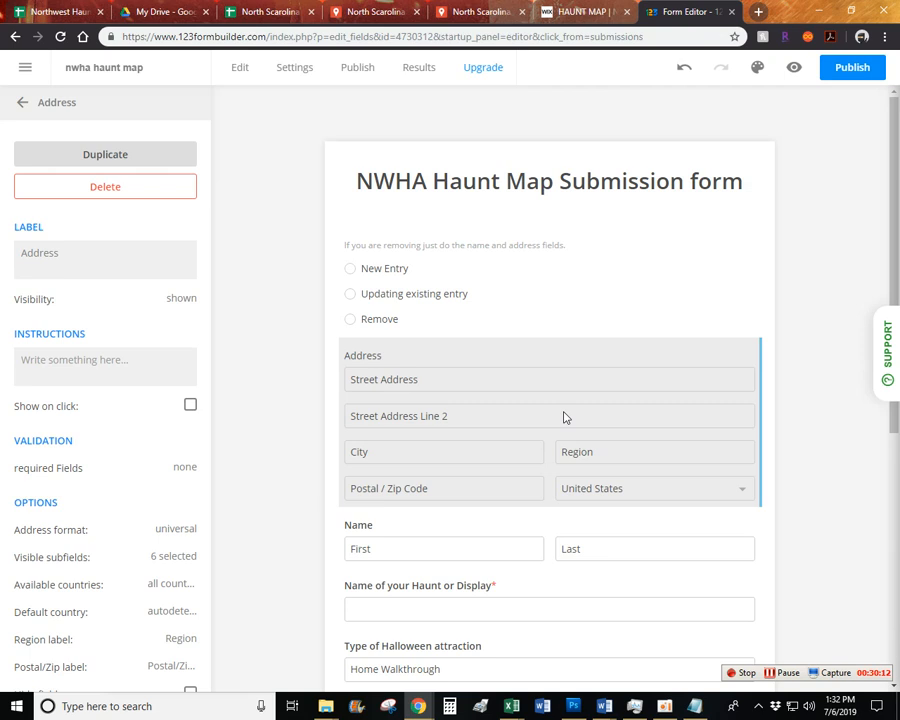
pyautogui.rightClick(564, 417)
pyautogui.click(488, 402)
pyautogui.click(104, 186)
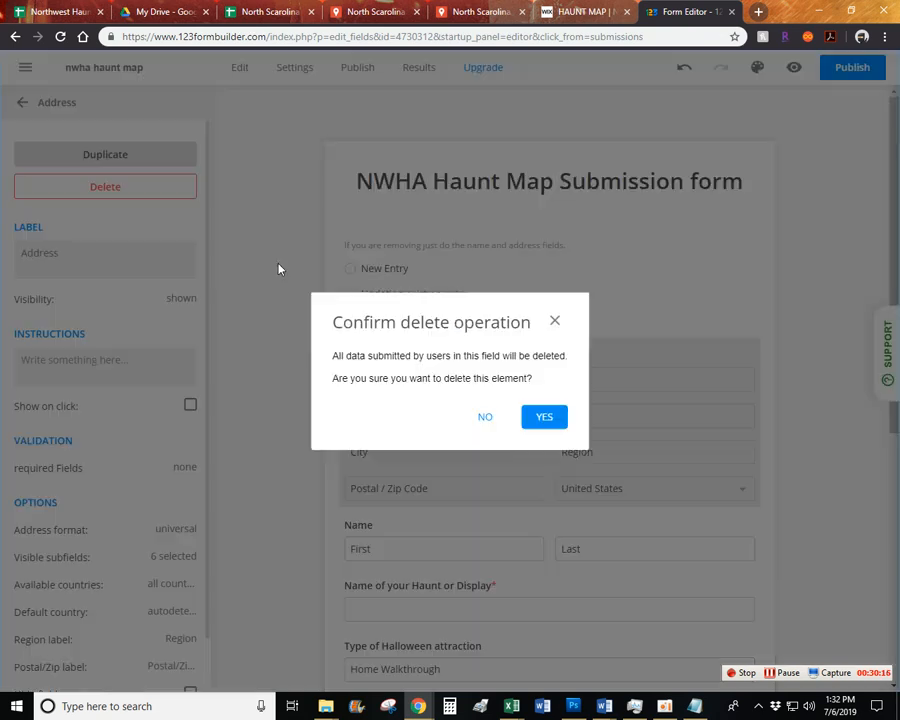
pyautogui.click(558, 422)
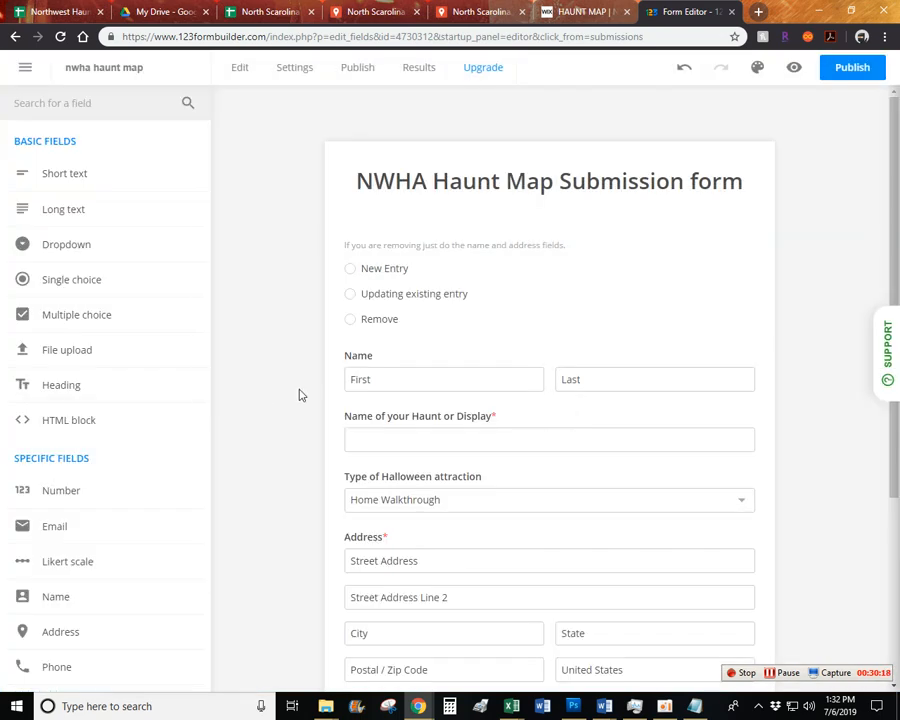
# Look through the basic, specific and other field types available for the form.
pyautogui.scroll(-2, 139, 478)
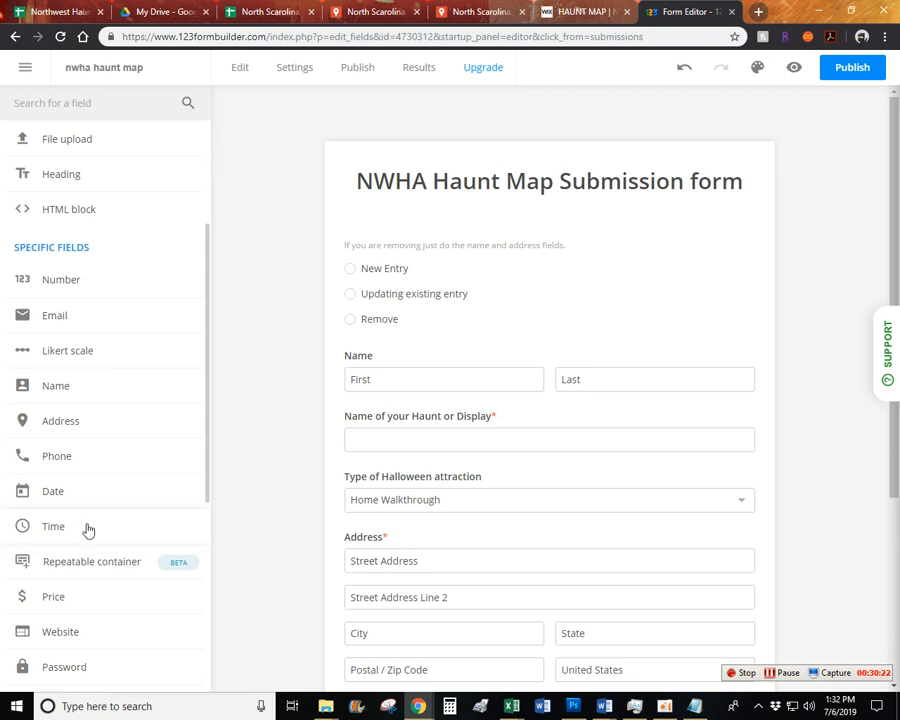
pyautogui.scroll(-1, 88, 530)
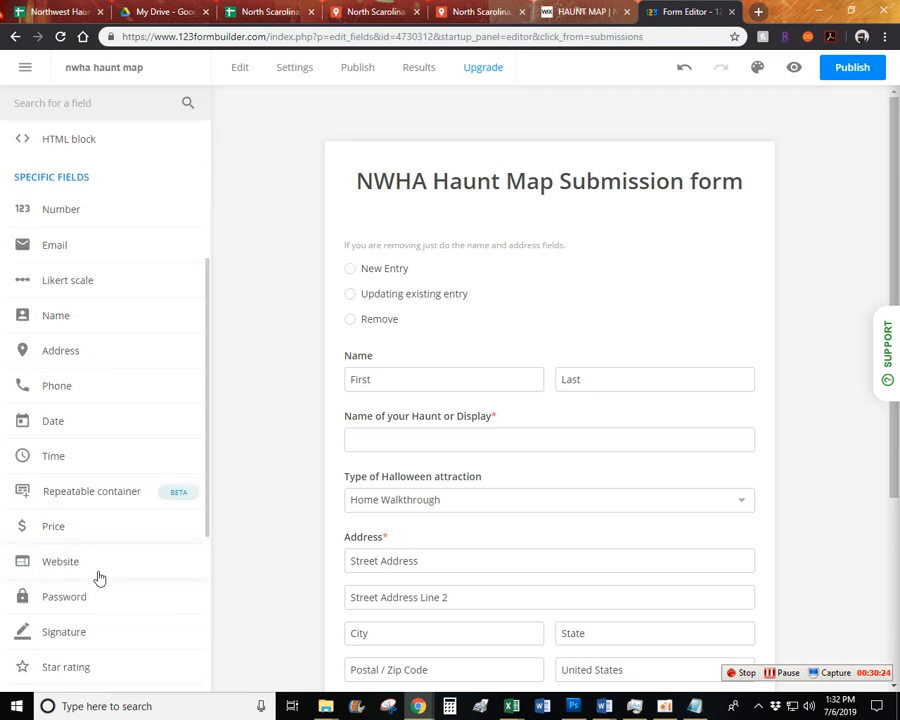
pyautogui.scroll(-2, 99, 578)
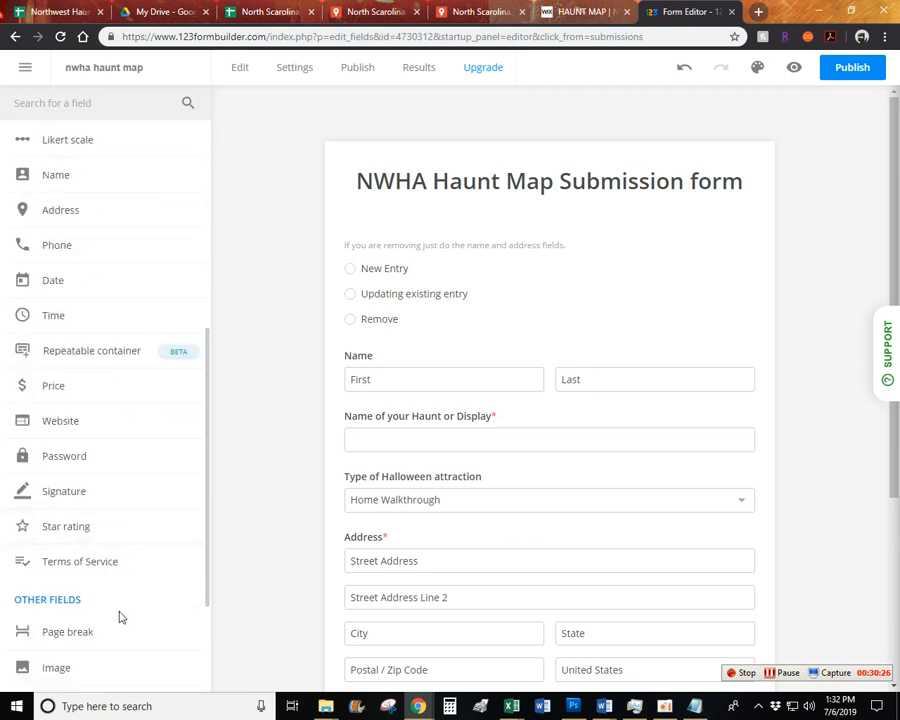
pyautogui.scroll(-2, 117, 617)
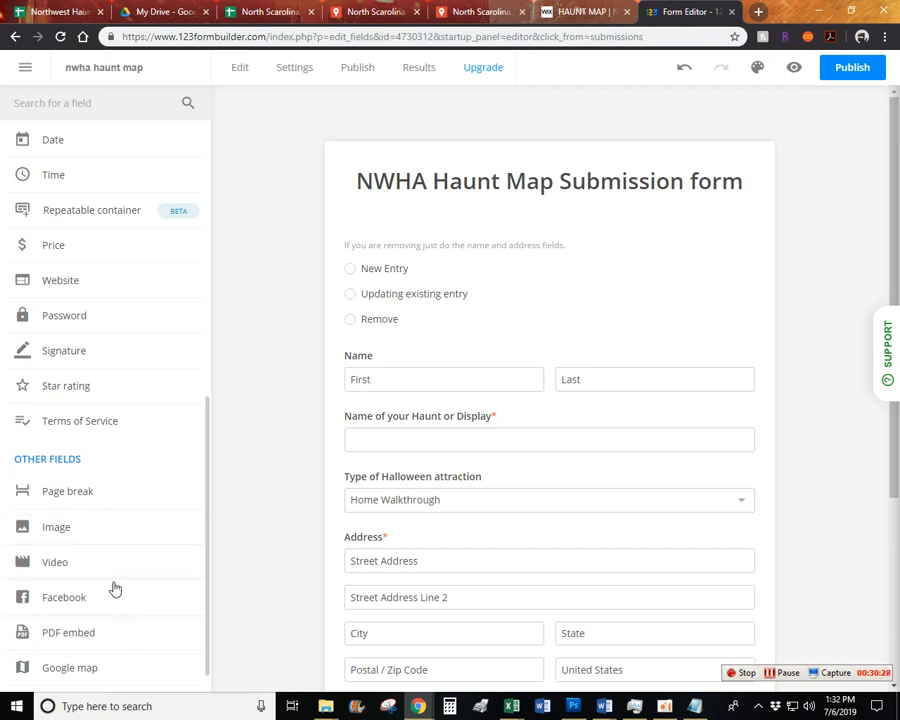
pyautogui.scroll(7, 132, 586)
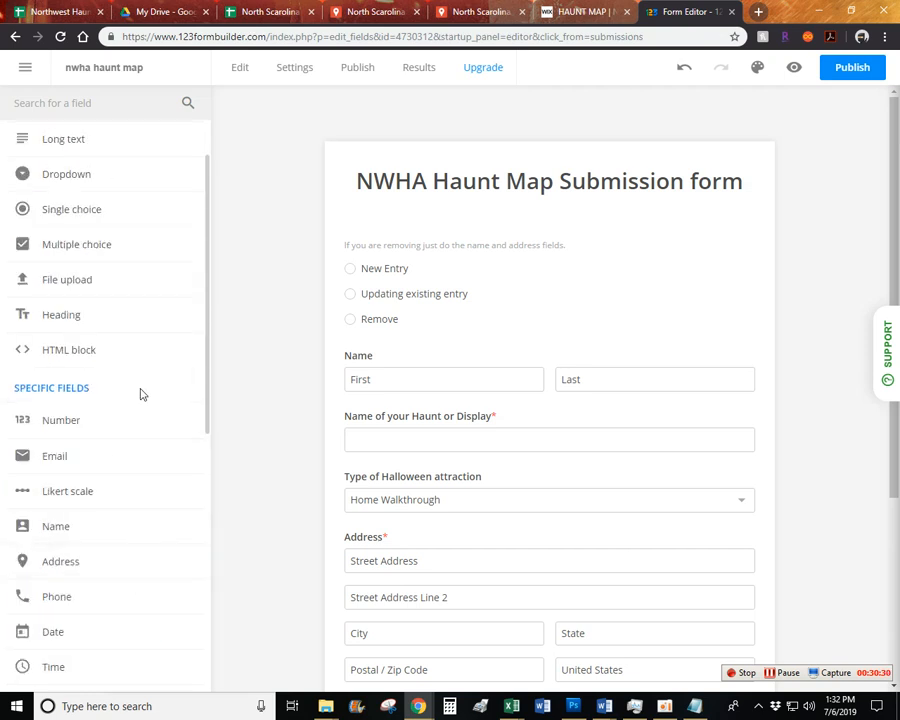
pyautogui.scroll(1, 141, 394)
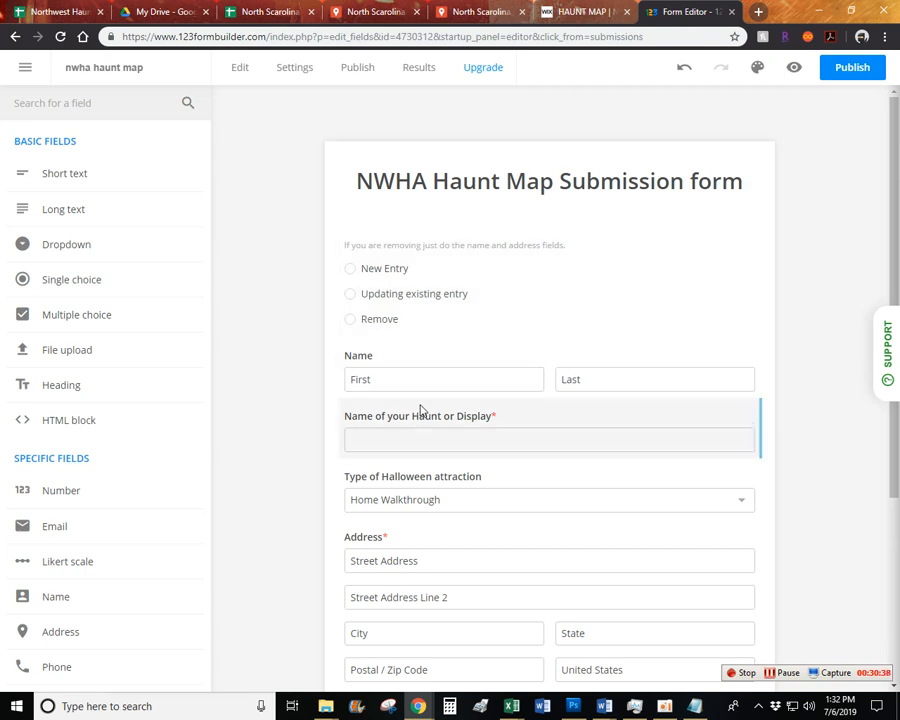
# Review the choices of the Type of Halloween attraction dropdown in the default choice dialog, and close it without saving.
pyautogui.scroll(-1, 444, 397)
pyautogui.scroll(-2, 438, 370)
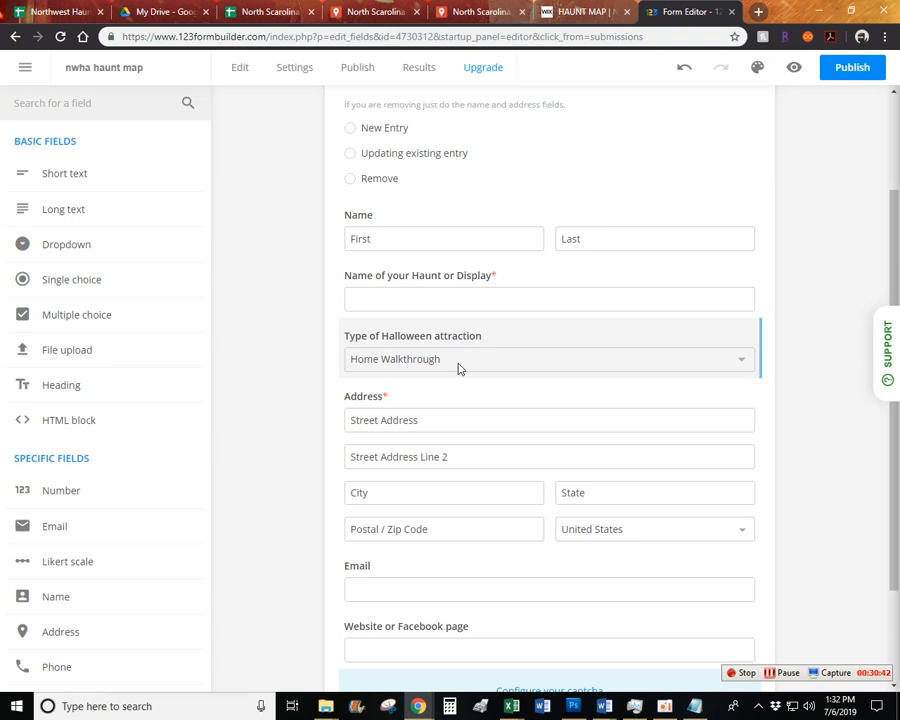
pyautogui.click(744, 362)
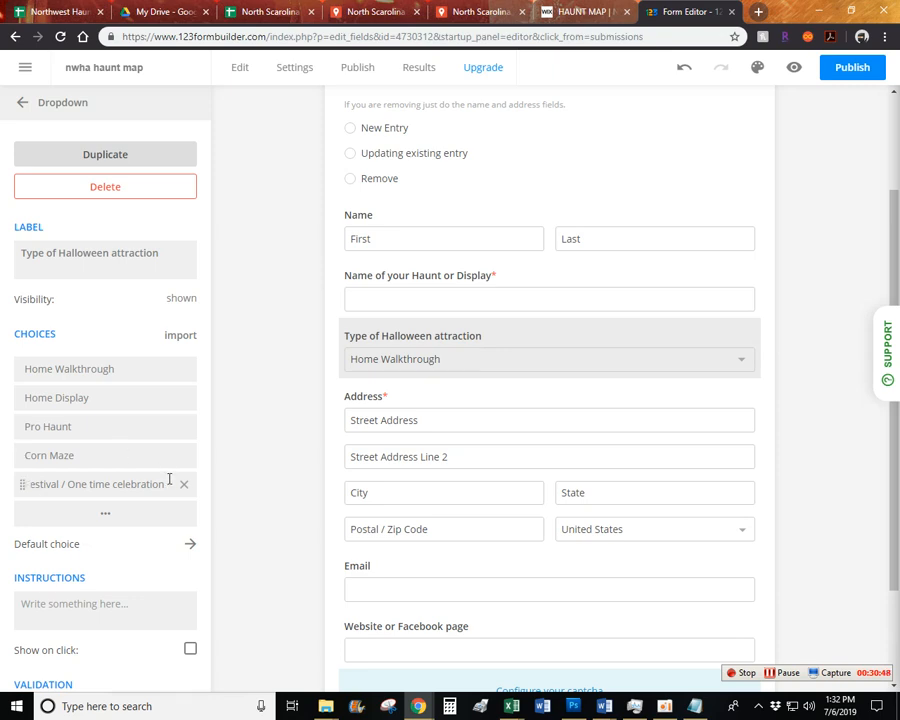
pyautogui.click(105, 513)
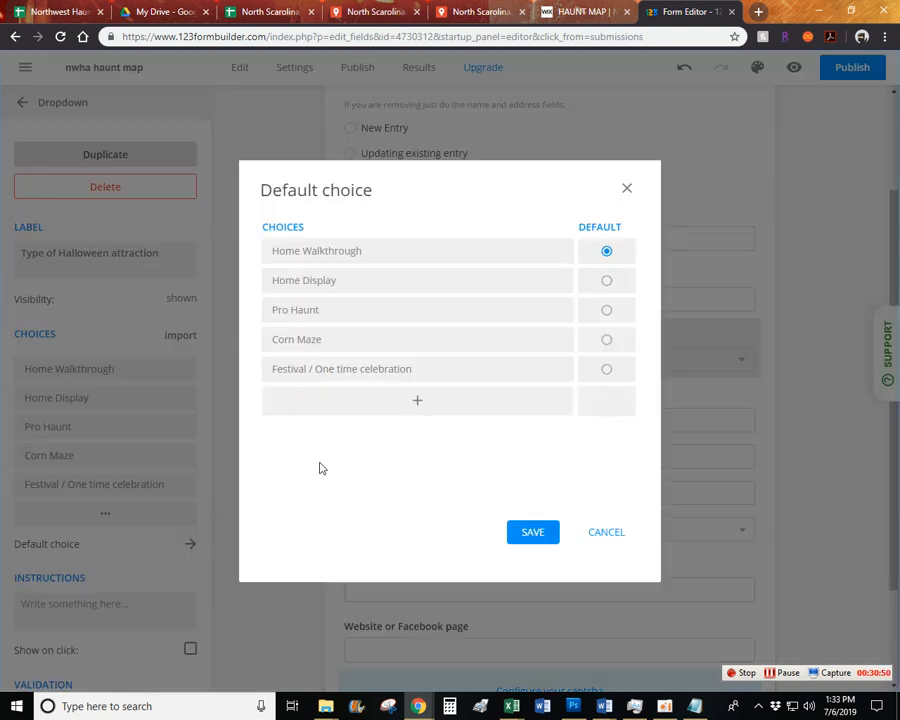
pyautogui.click(606, 530)
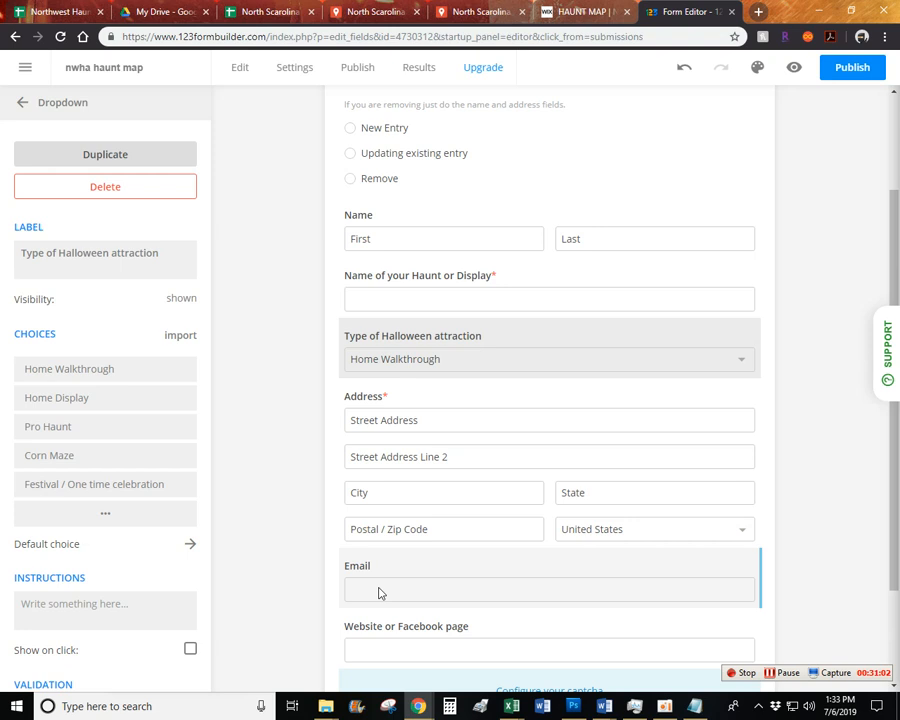
# Review the Address field's settings and the rest of the submission form, and return to the list of field types.
pyautogui.click(624, 540)
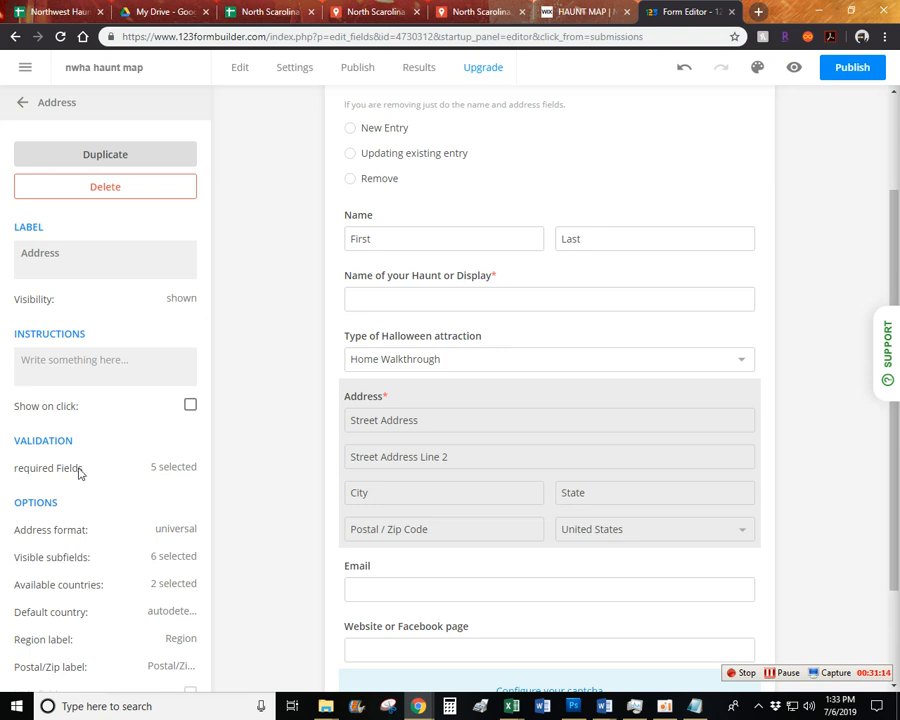
pyautogui.scroll(-1, 90, 460)
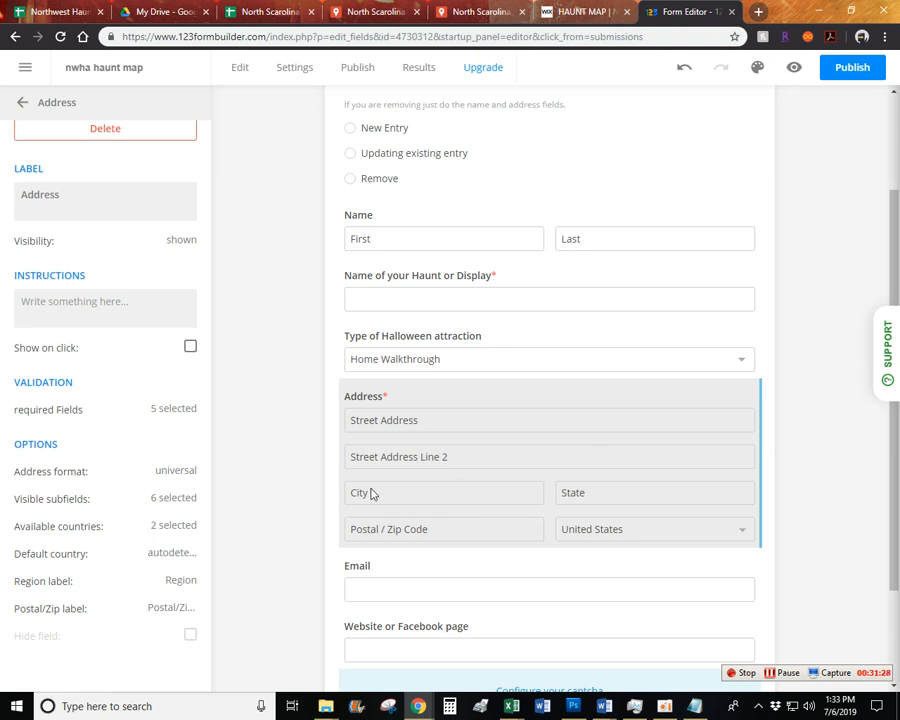
pyautogui.scroll(-2, 394, 534)
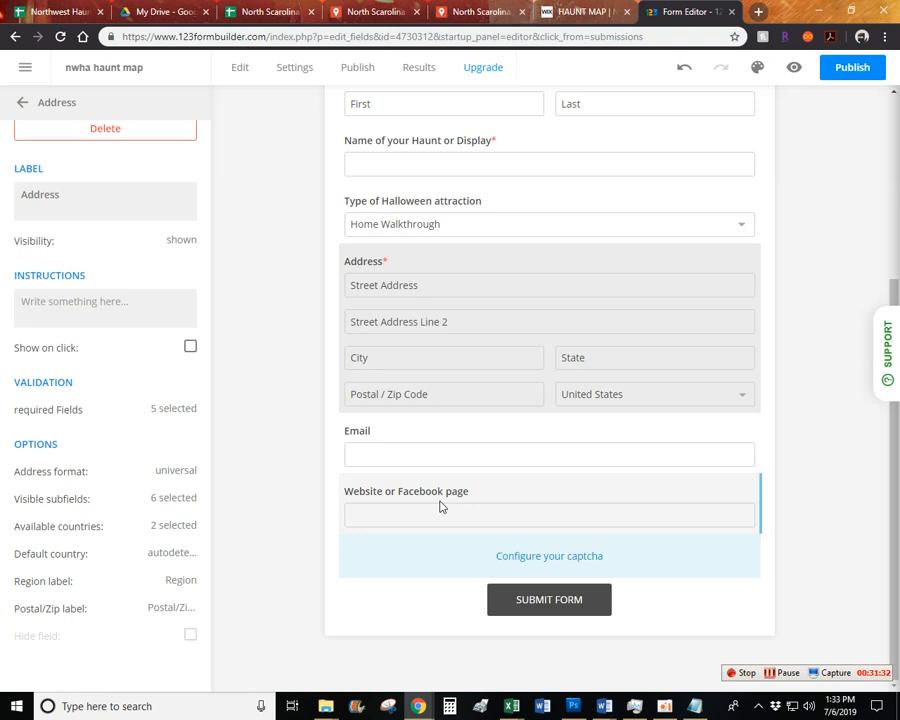
pyautogui.click(285, 519)
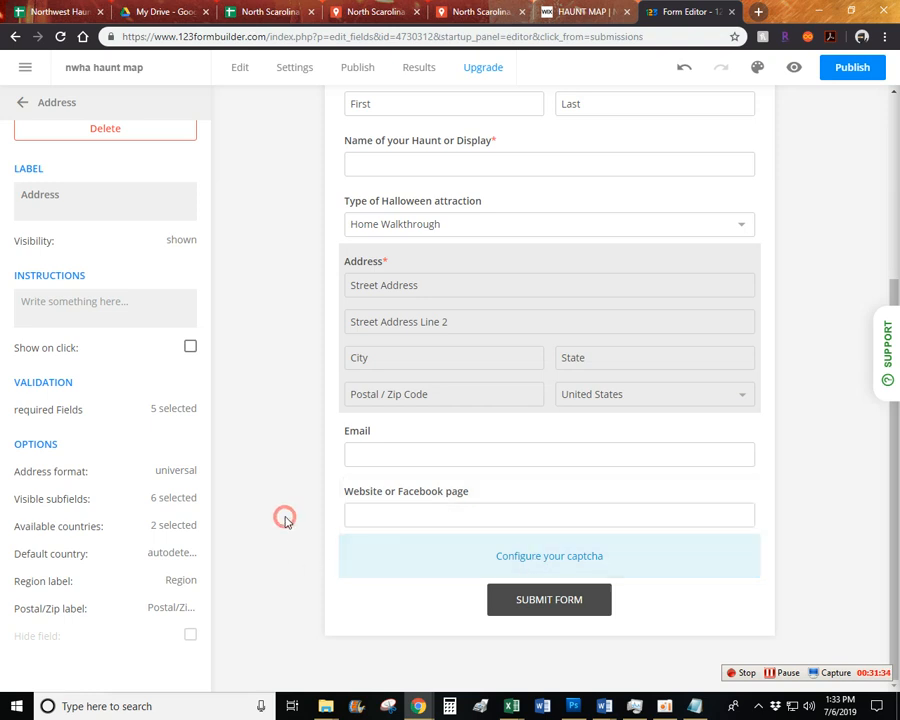
pyautogui.click(231, 153)
pyautogui.scroll(3, 250, 172)
pyautogui.click(283, 219)
pyautogui.scroll(3, 257, 181)
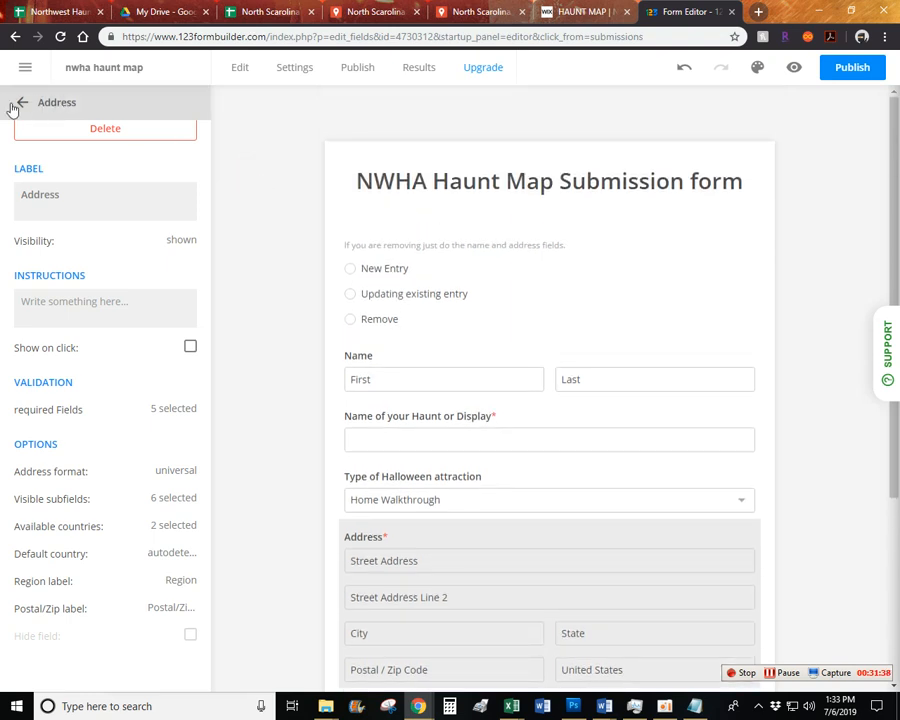
pyautogui.click(22, 105)
pyautogui.scroll(-5, 297, 455)
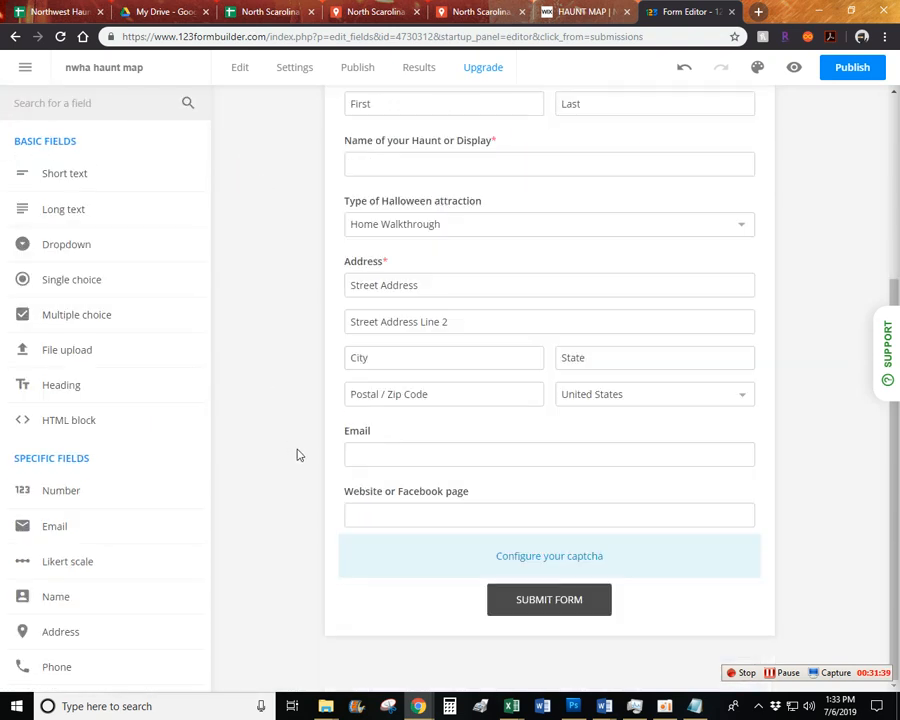
# Open the form's captcha verification settings and check the verification type options, leaving the type at none.
pyautogui.click(434, 553)
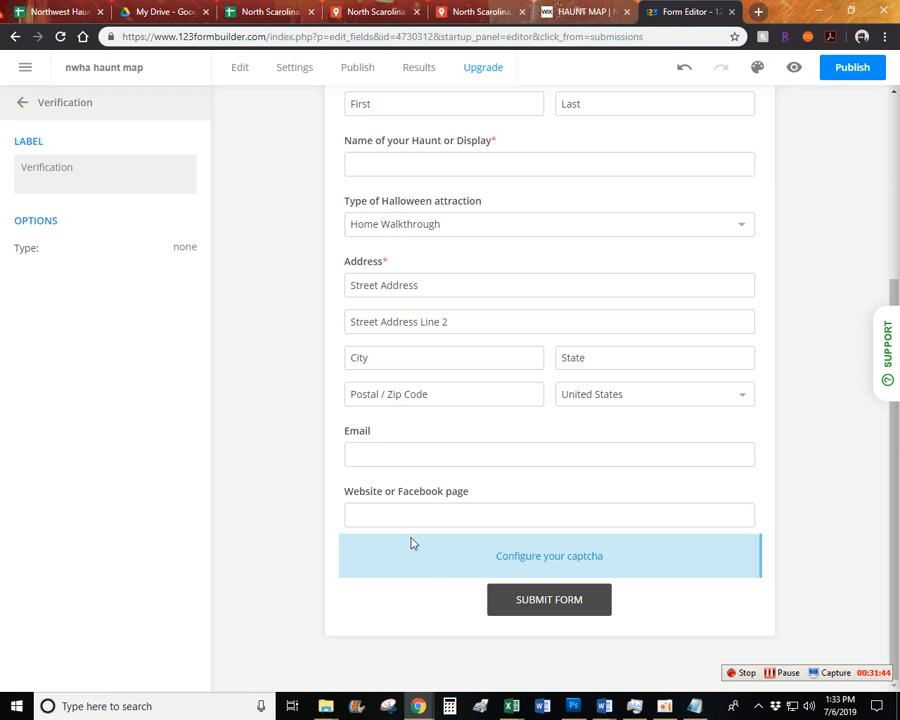
pyautogui.scroll(1, 330, 479)
pyautogui.scroll(-1, 328, 478)
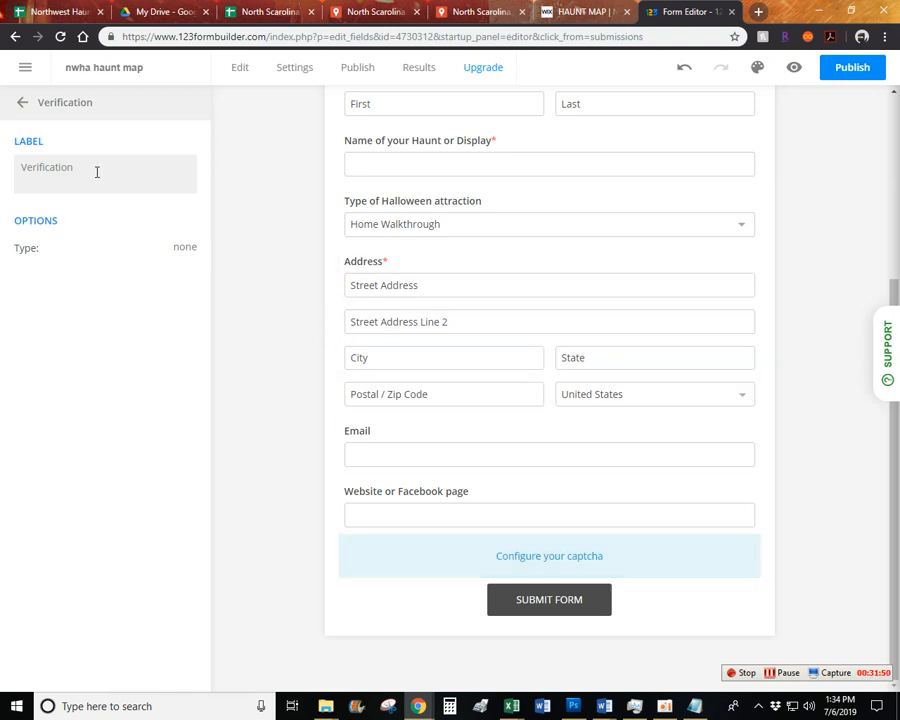
pyautogui.click(183, 250)
pyautogui.click(229, 243)
# Open the form's embed code, compare the IFrame and JavaScript methods, and copy the JavaScript code.
pyautogui.moveTo(354, 80)
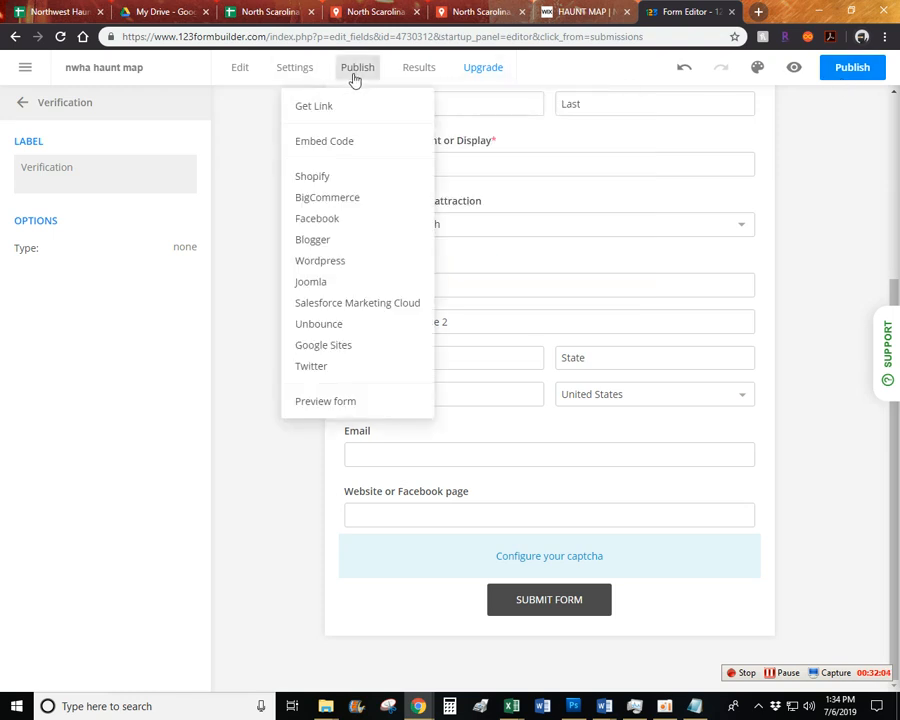
pyautogui.click(354, 142)
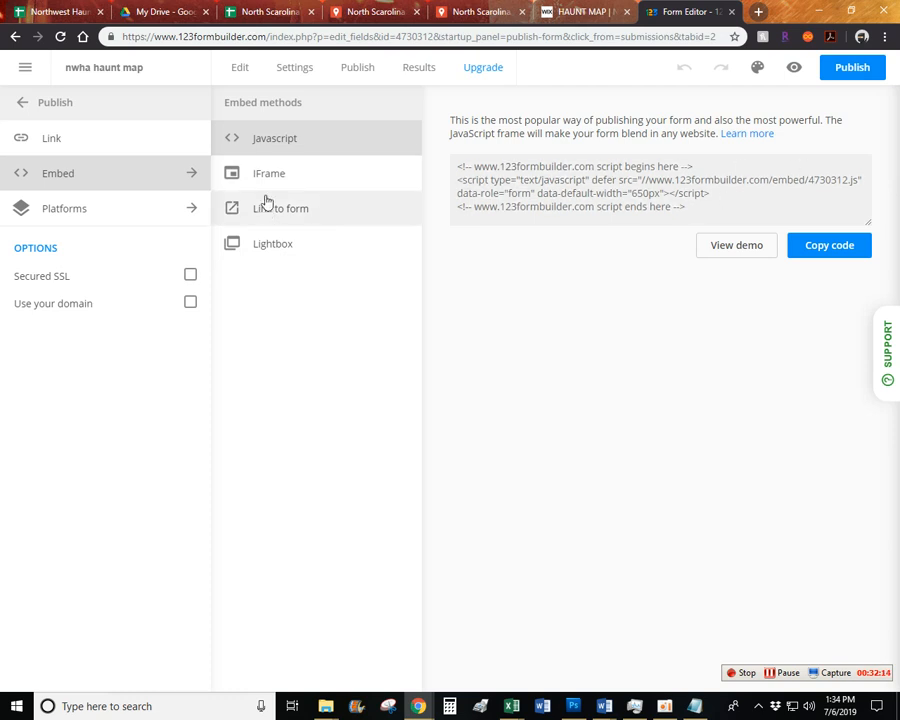
pyautogui.click(269, 178)
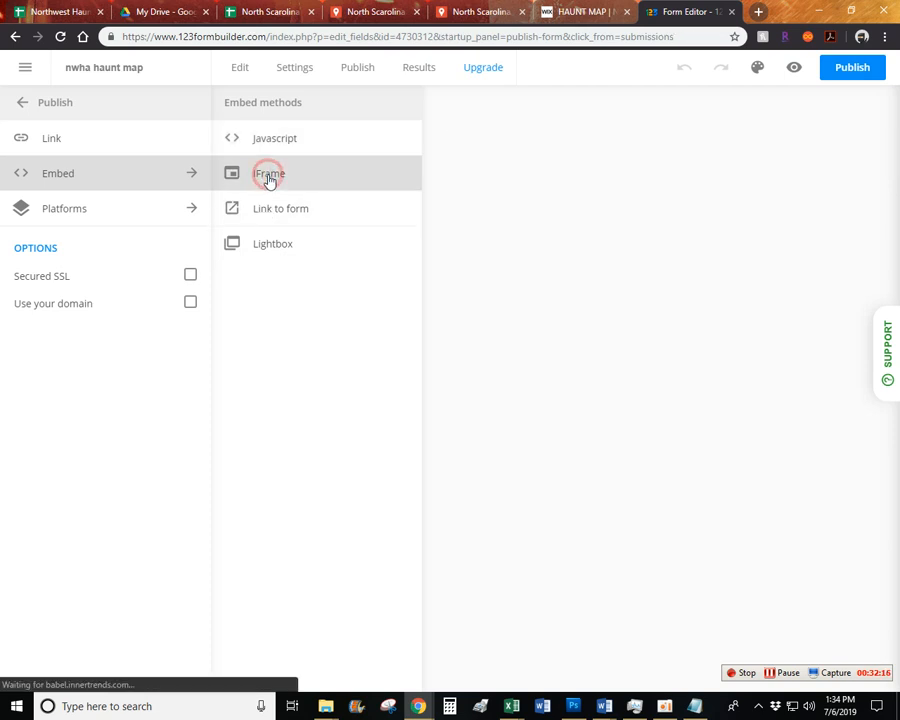
pyautogui.click(292, 144)
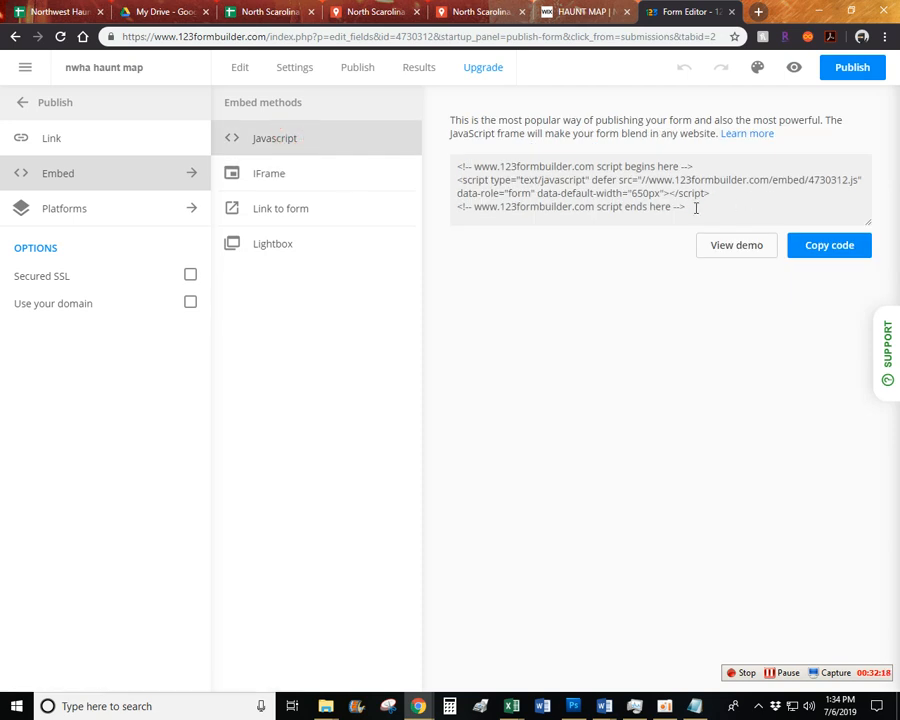
pyautogui.click(692, 204)
pyautogui.click(858, 250)
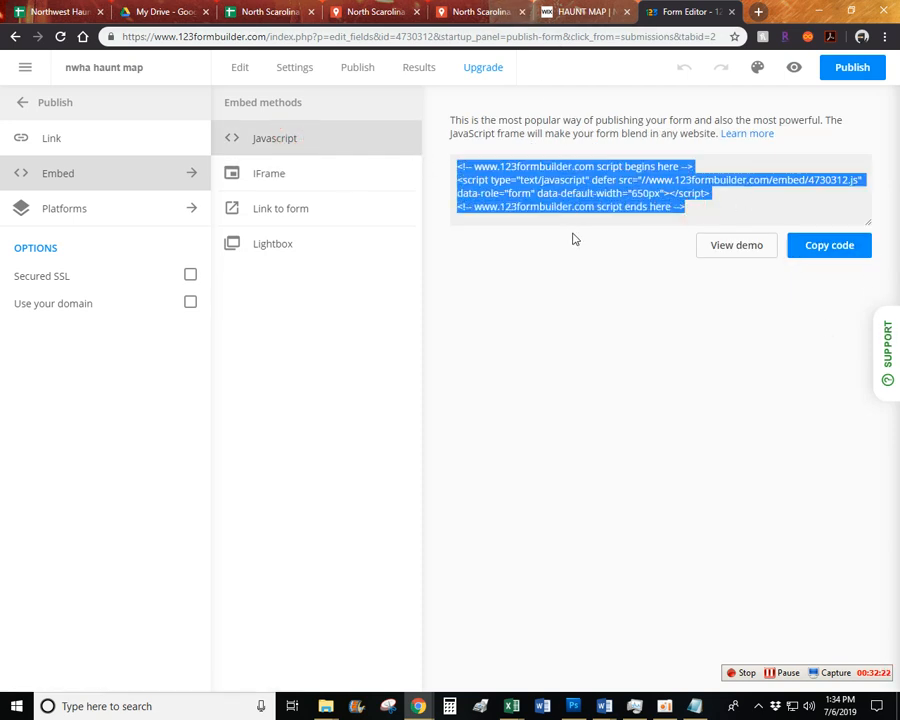
# Switch to the Wix HAUNT MAP page and examine the member map and the embedded NWHA Haunt Map Submission form.
pyautogui.click(583, 14)
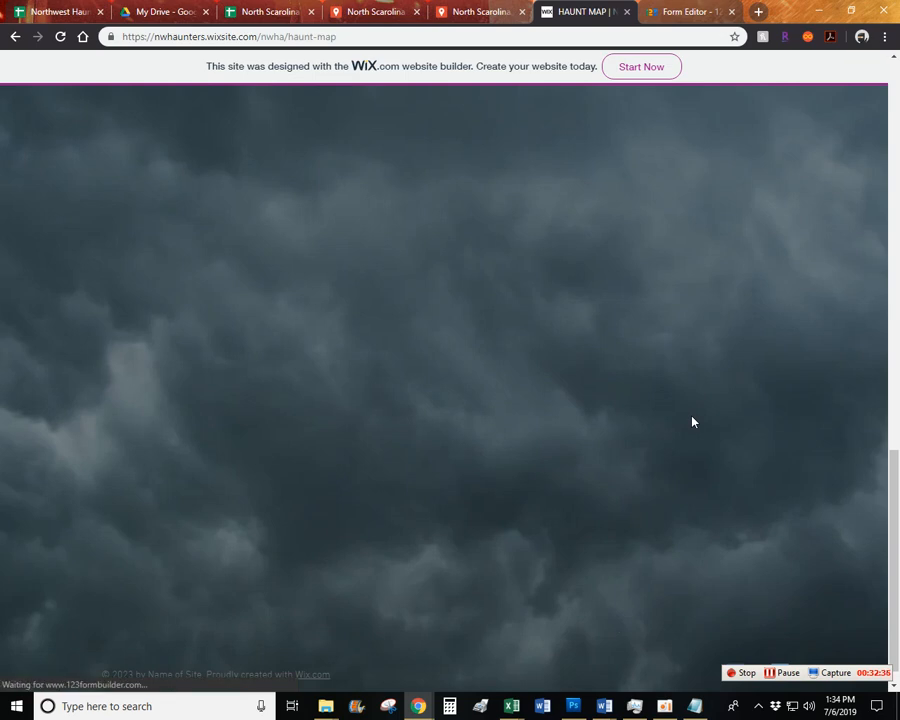
pyautogui.scroll(5, 692, 422)
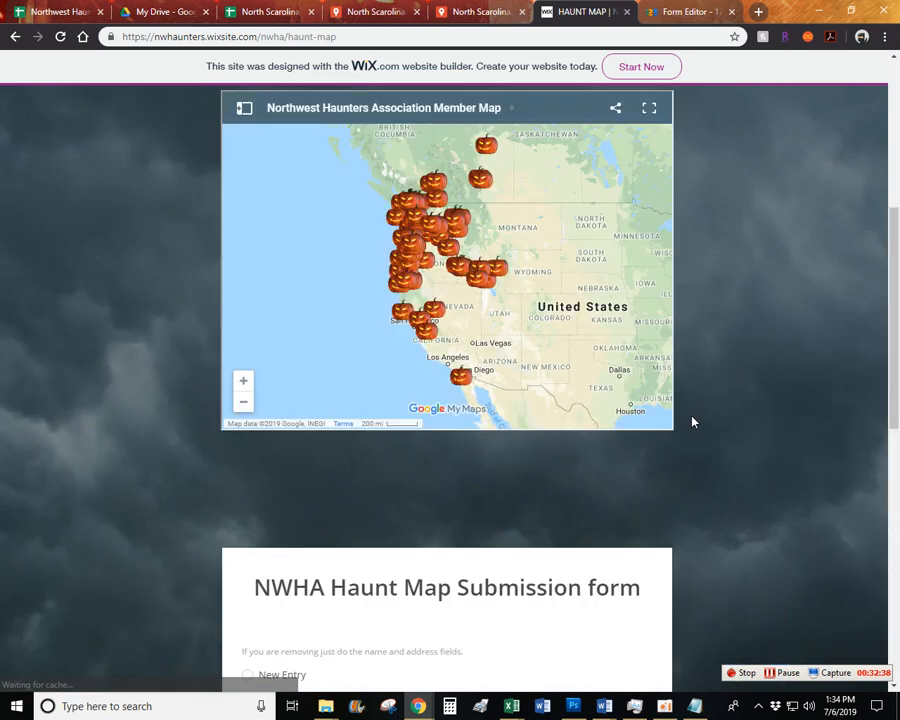
pyautogui.scroll(-7, 692, 422)
pyautogui.scroll(2, 697, 421)
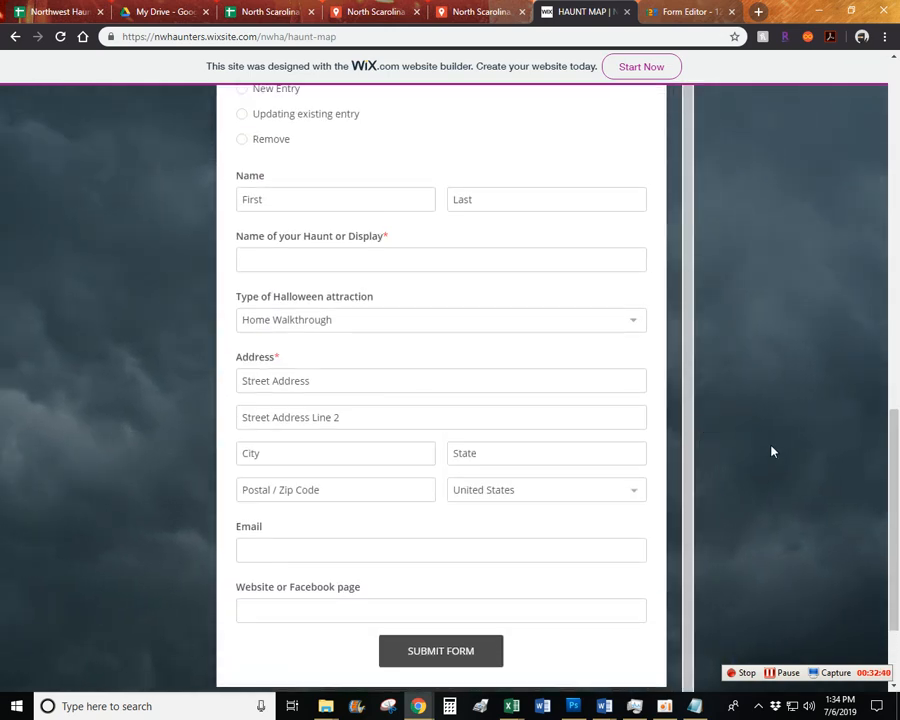
pyautogui.scroll(3, 771, 450)
pyautogui.scroll(-5, 771, 450)
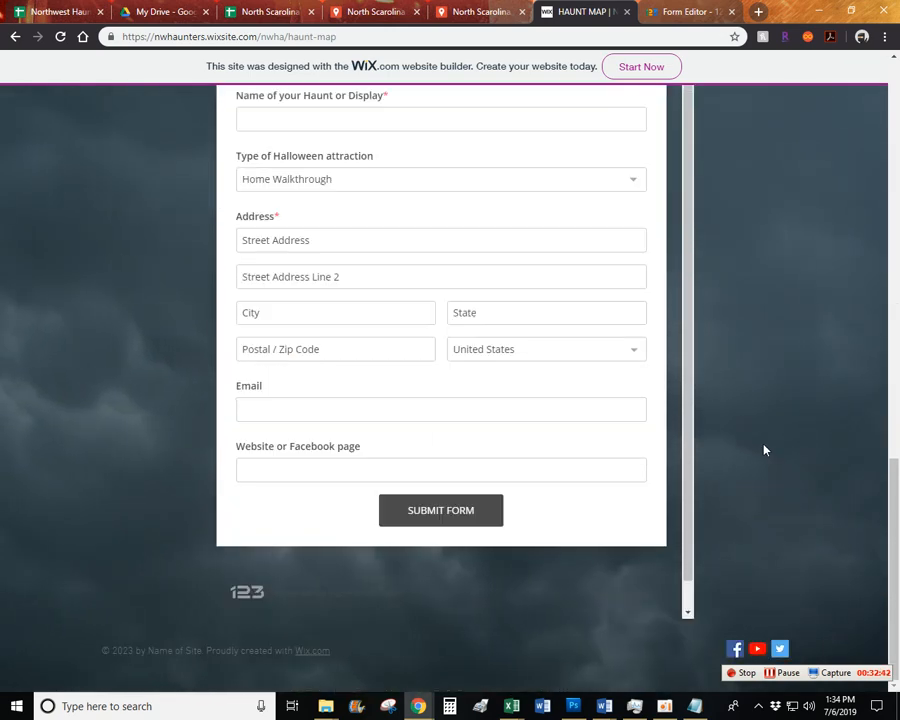
pyautogui.moveTo(687, 556); pyautogui.dragTo(701, 580)
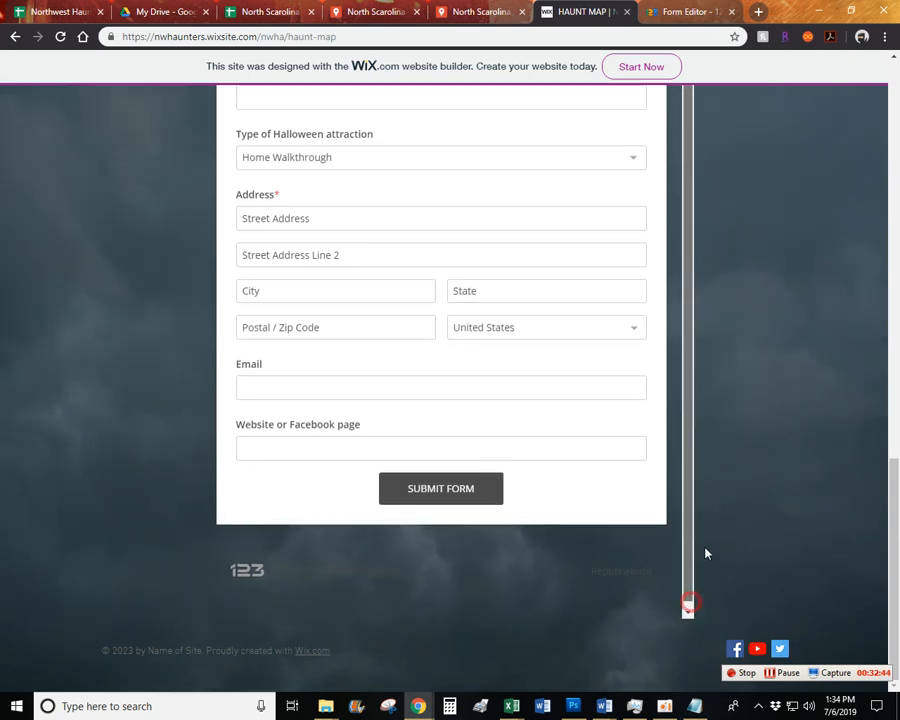
pyautogui.scroll(3, 755, 487)
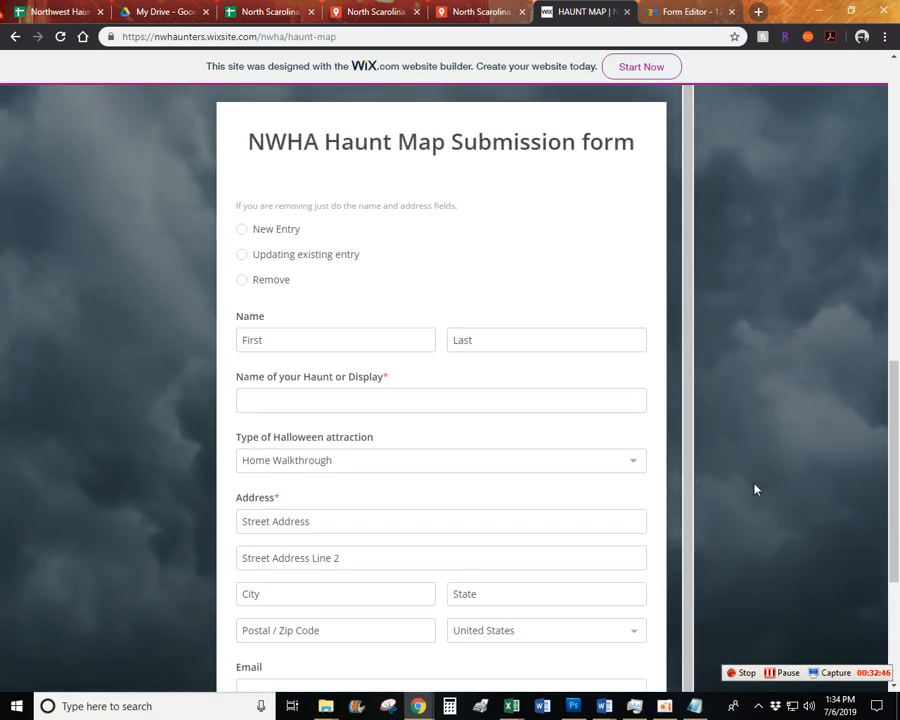
pyautogui.scroll(1, 755, 489)
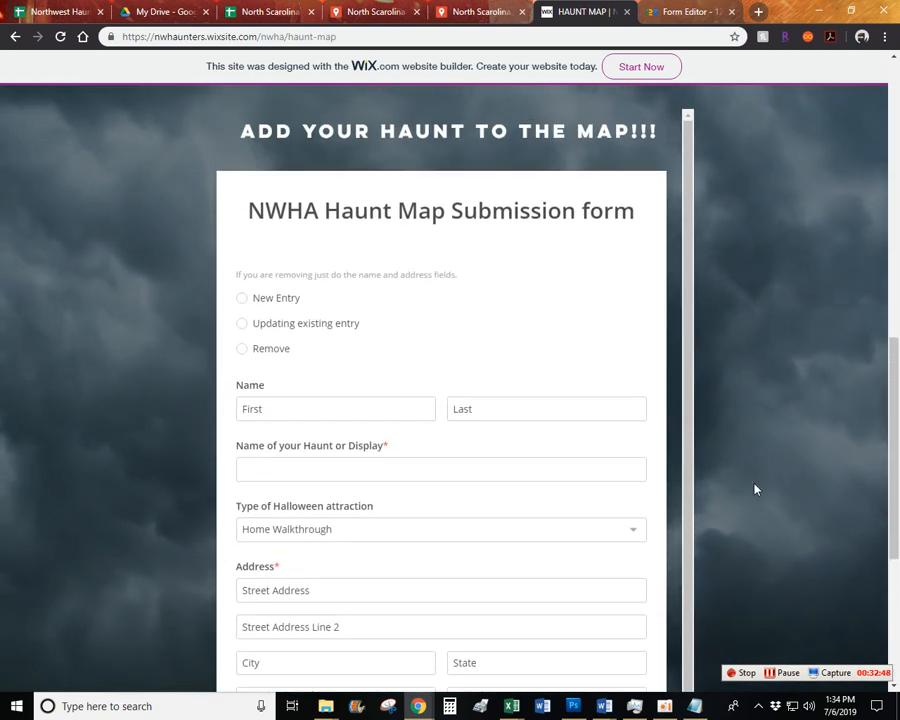
pyautogui.scroll(-3, 755, 489)
pyautogui.scroll(1, 755, 488)
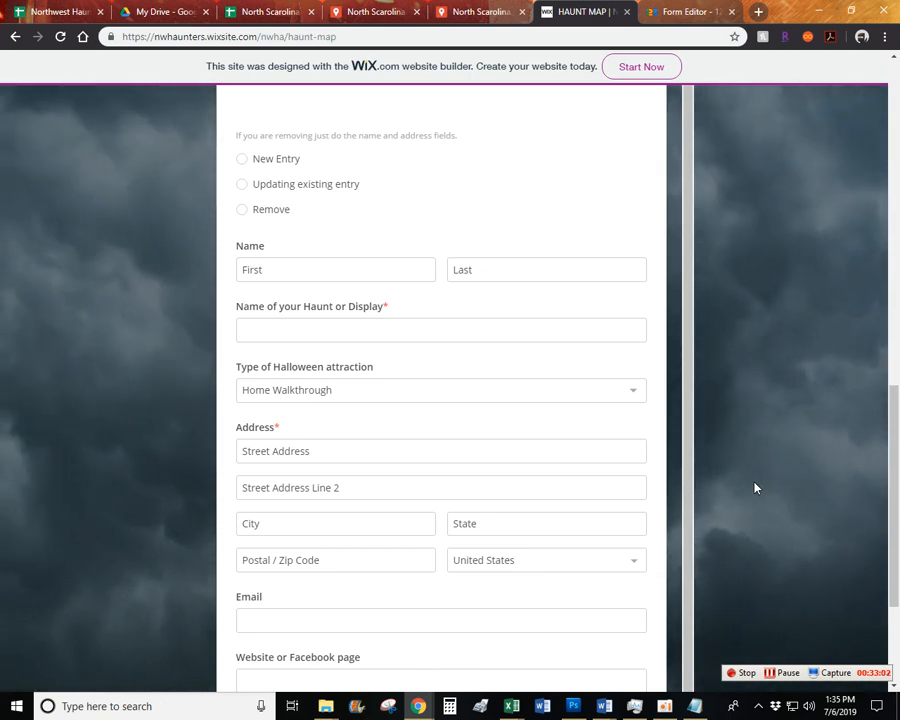
# Delete row 8, the Rowe Haunt entry, from the North Scarolina Haunters Association Map spreadsheet.
pyautogui.click(246, 20)
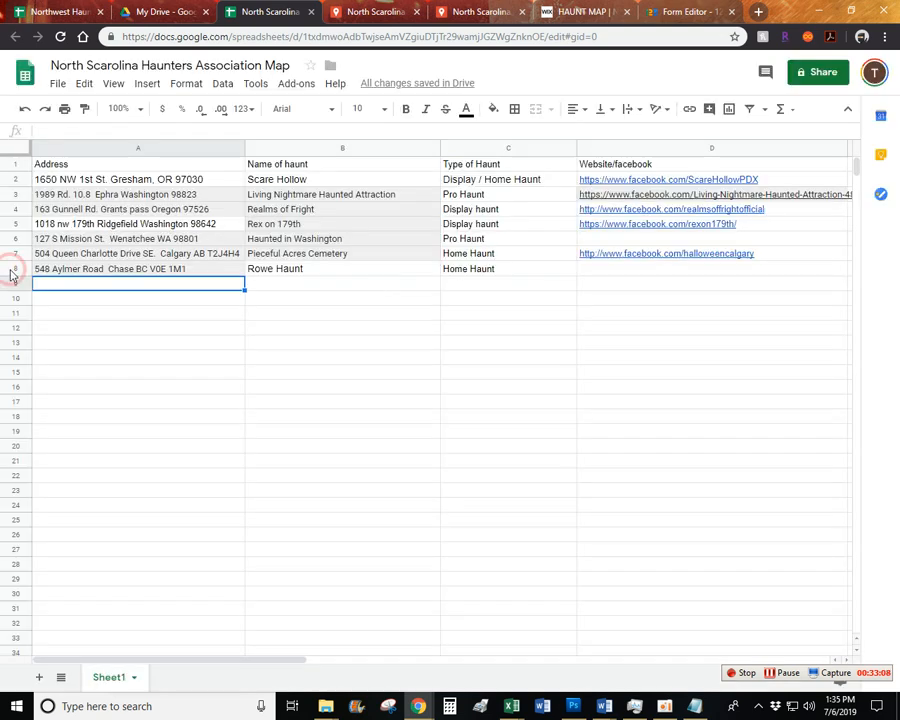
pyautogui.click(9, 268)
pyautogui.rightClick(9, 268)
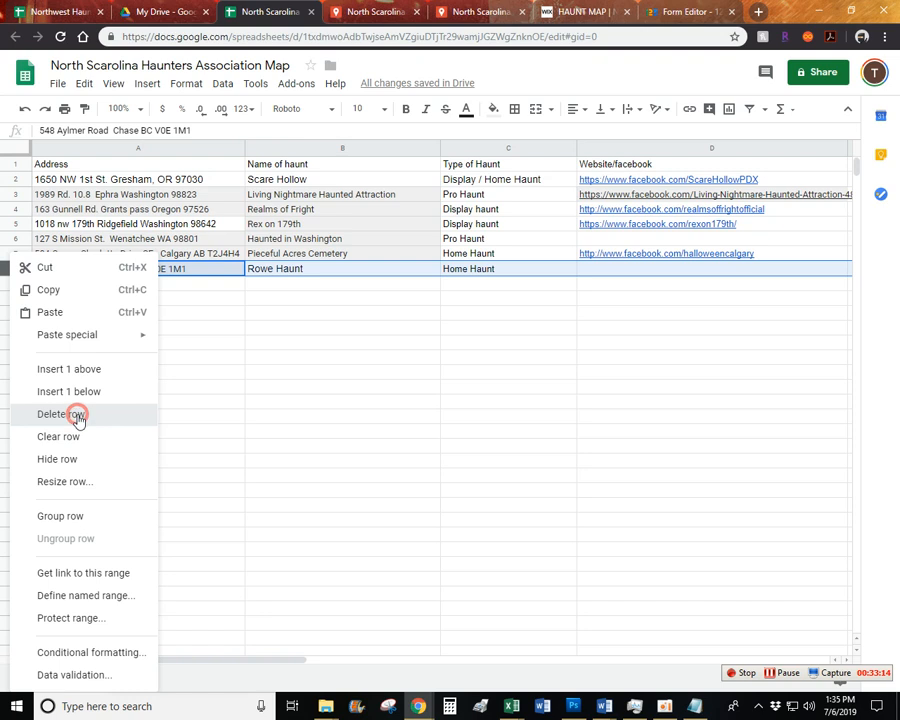
pyautogui.press('Return')
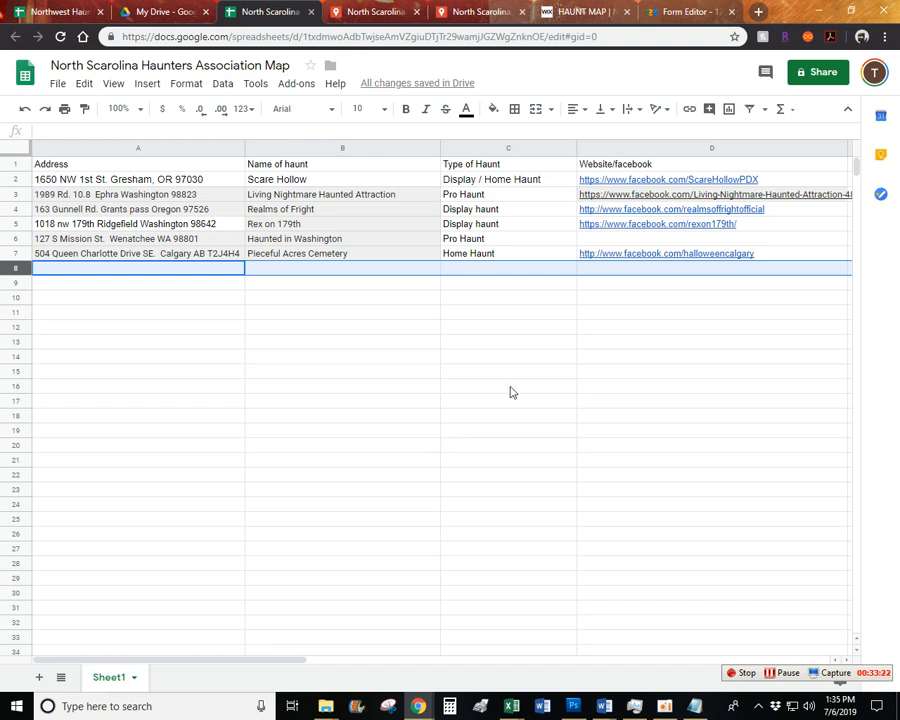
# Check the North Scarolina map in My Maps, and locate the map and its spreadsheet in My Drive.
pyautogui.click(393, 18)
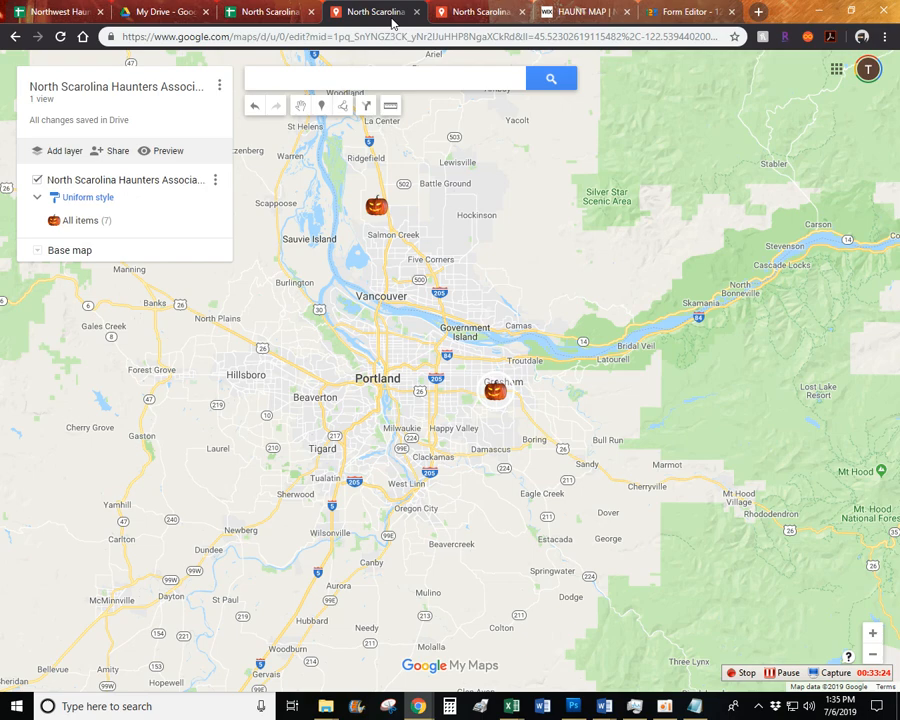
pyautogui.click(168, 13)
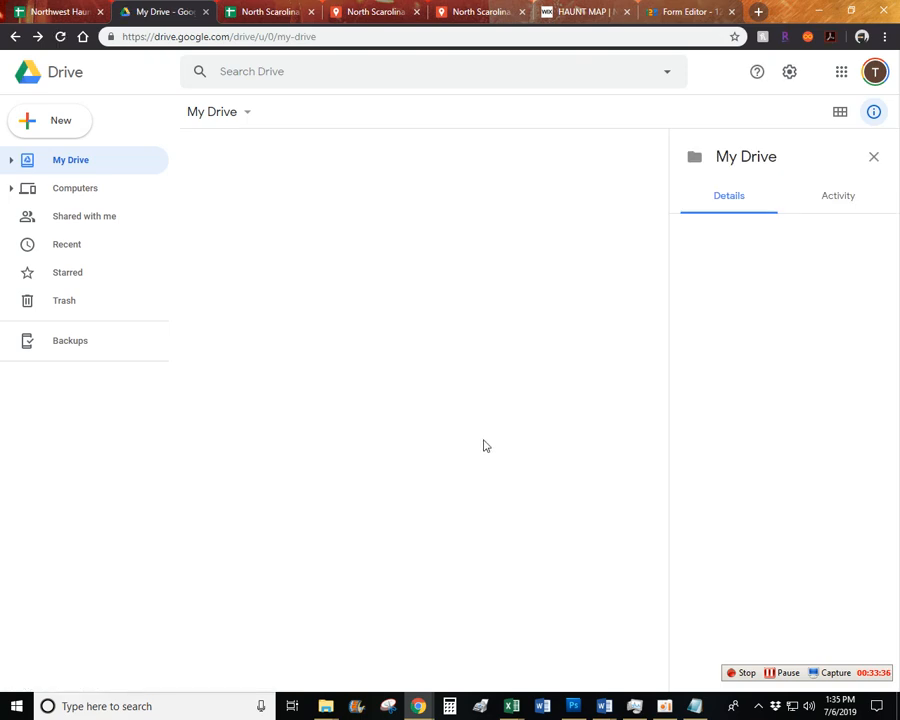
pyautogui.scroll(-5, 422, 472)
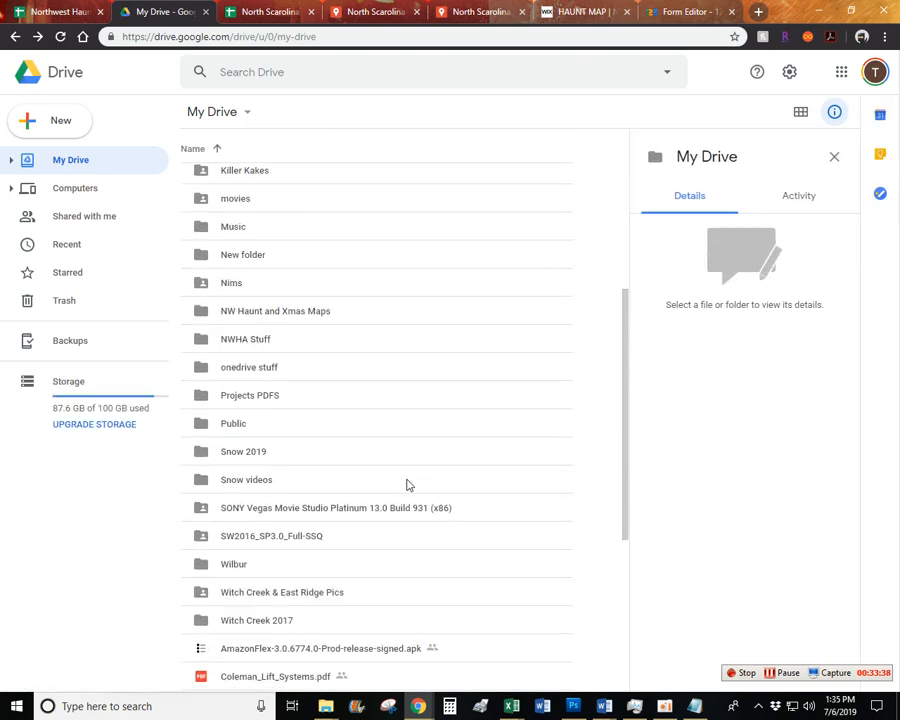
pyautogui.scroll(-5, 417, 482)
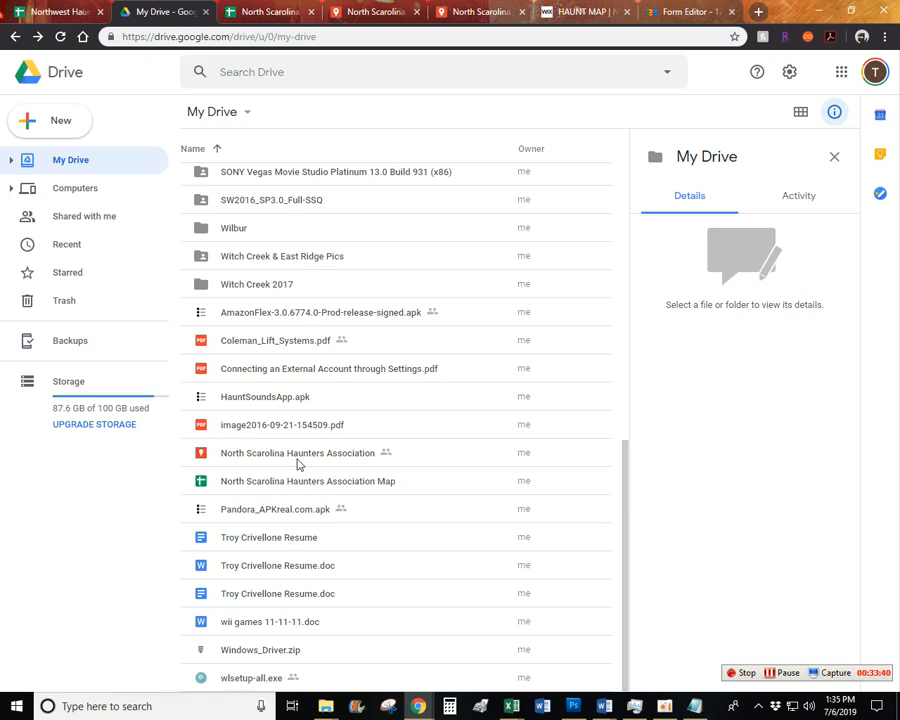
# Switch to the North Scarolina map in My Maps and delete its existing haunt layer.
pyautogui.click(354, 12)
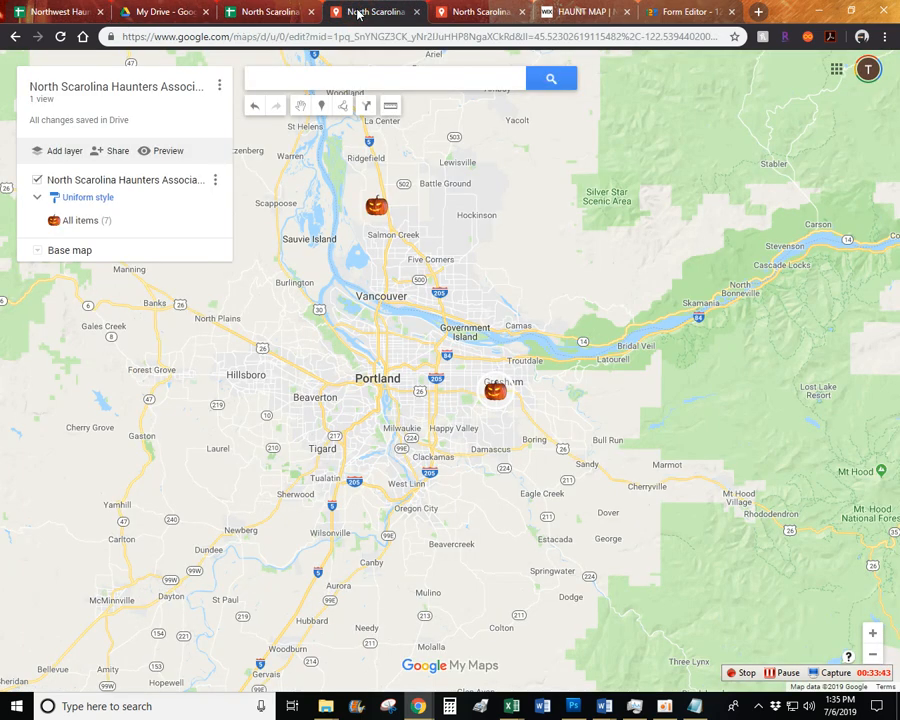
pyautogui.click(215, 181)
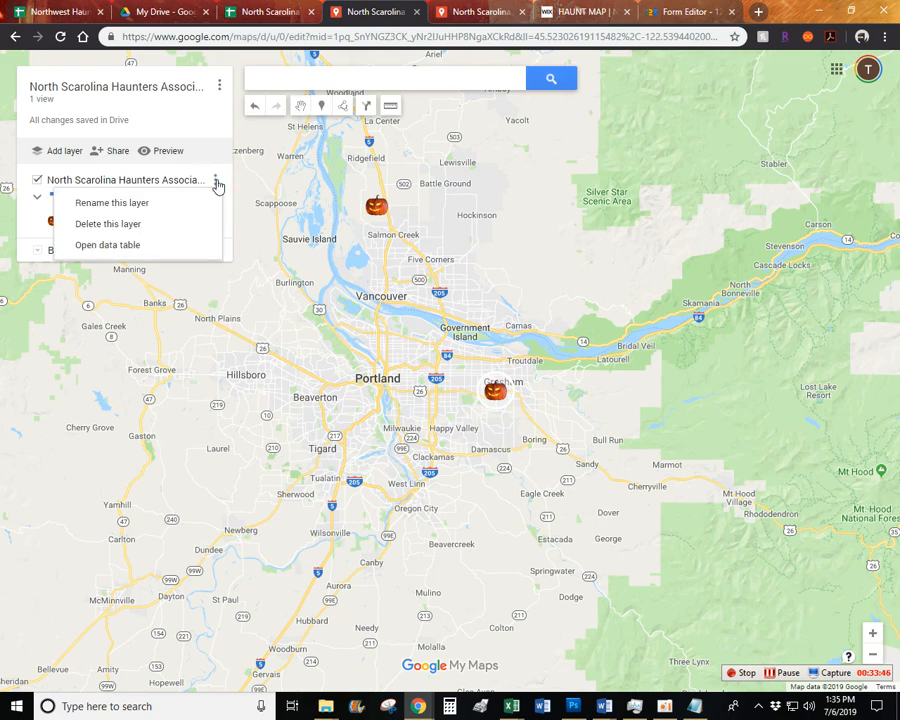
pyautogui.click(148, 226)
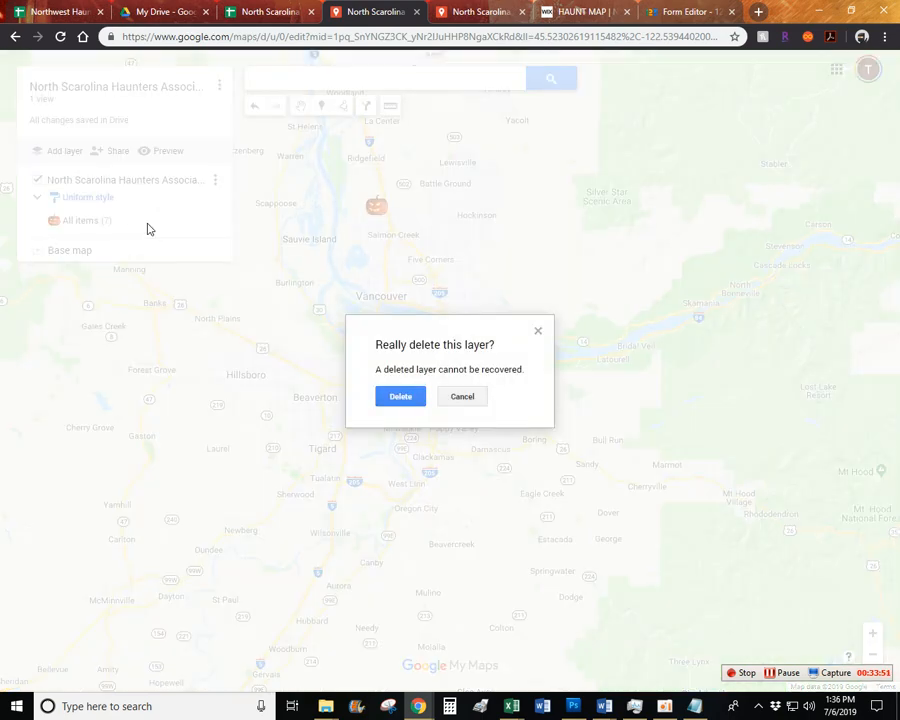
pyautogui.click(417, 397)
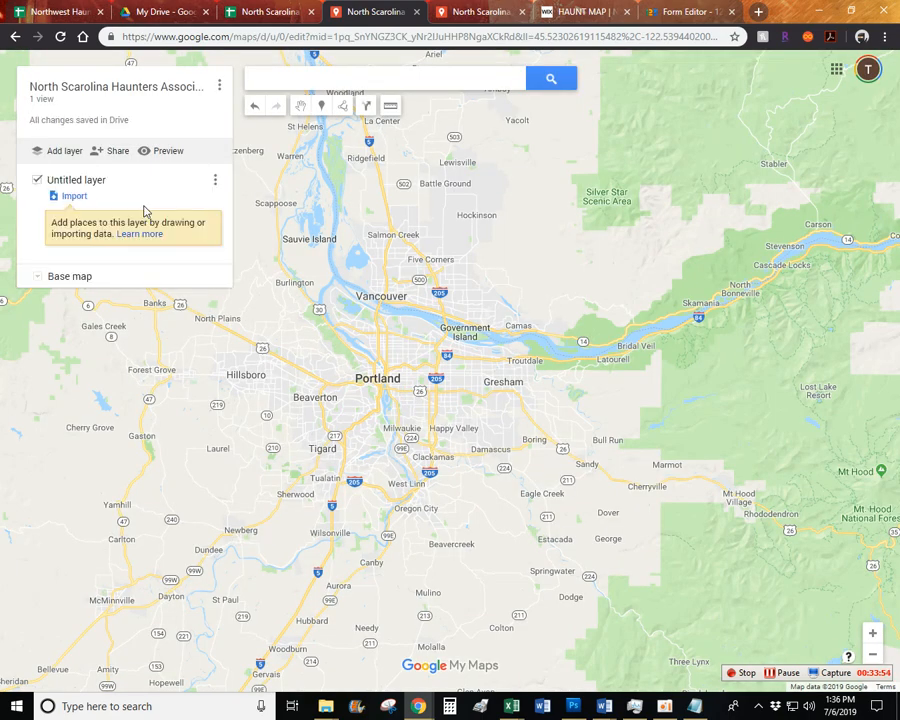
# Import the North Scarolina Haunters Association Map spreadsheet into the untitled layer, positioning placemarks by Address and titling them by Name of haunt.
pyautogui.click(74, 196)
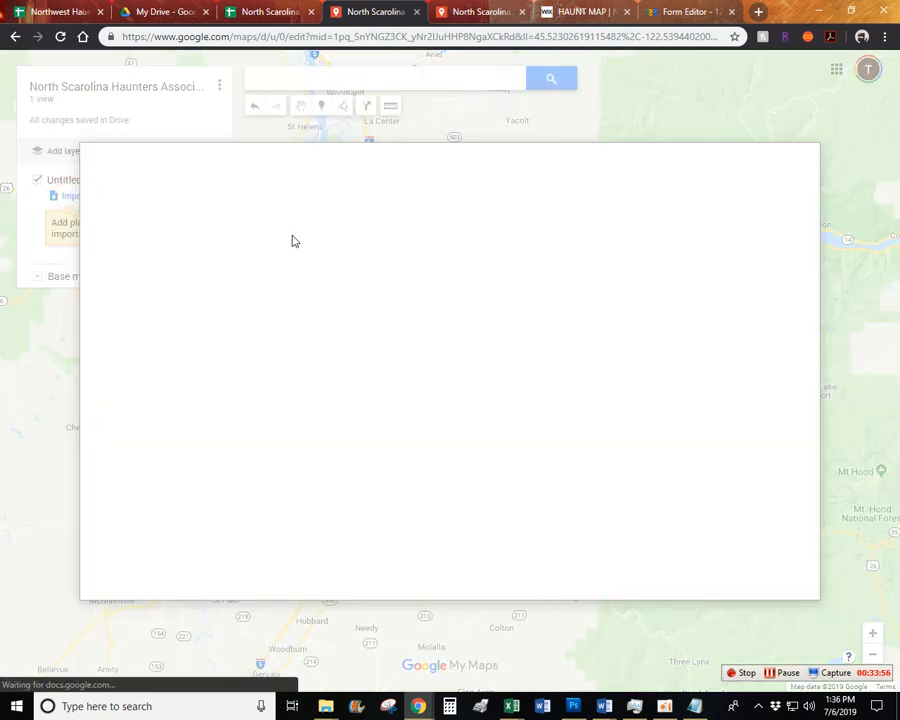
pyautogui.click(201, 205)
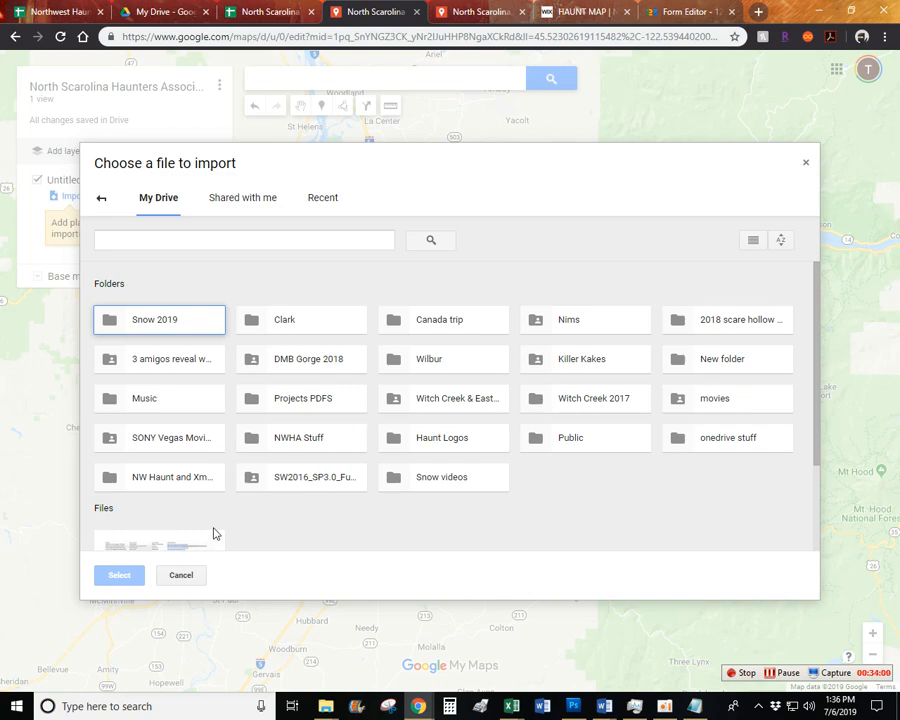
pyautogui.scroll(-2, 213, 535)
pyautogui.doubleClick(172, 537)
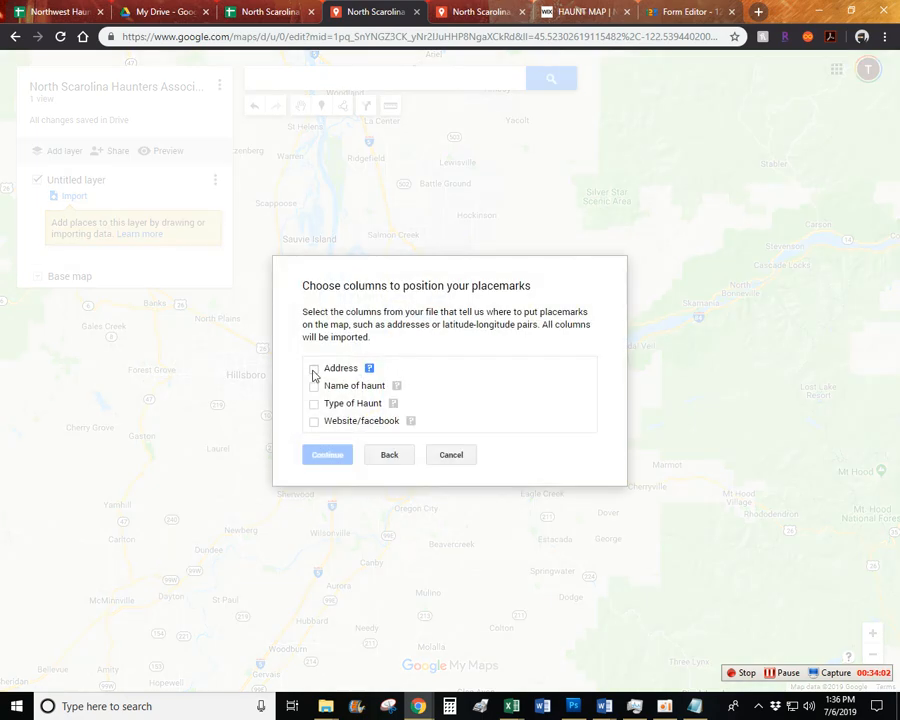
pyautogui.click(314, 369)
pyautogui.click(318, 454)
pyautogui.click(313, 379)
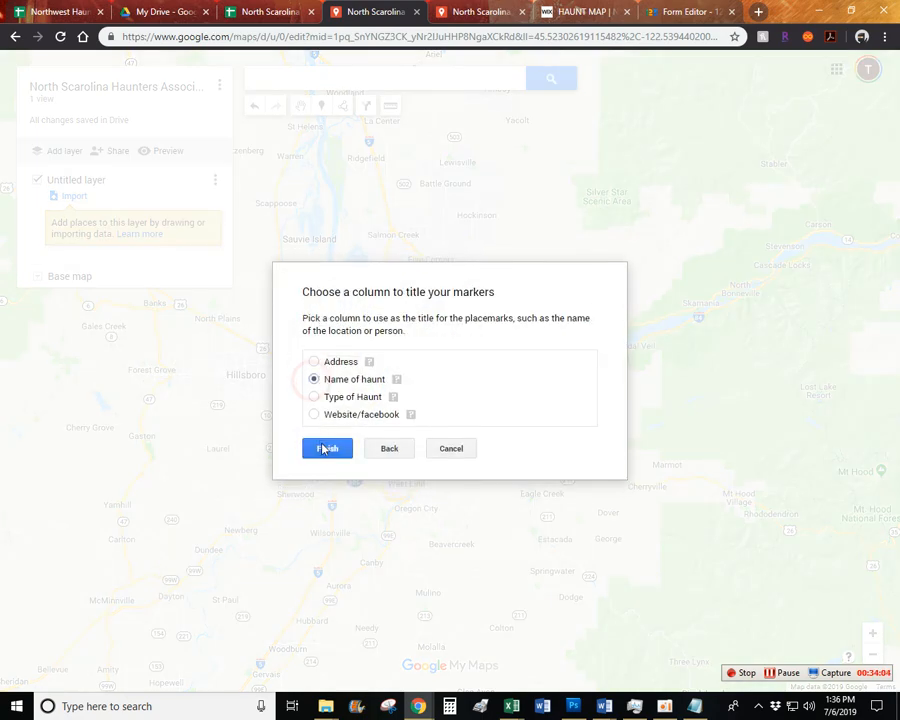
pyautogui.click(321, 447)
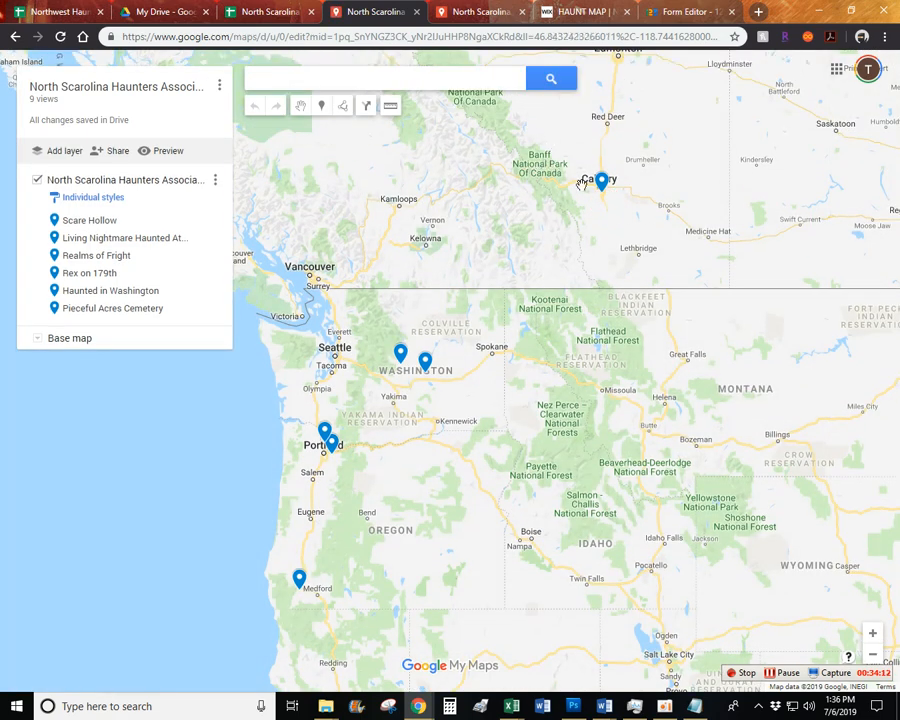
# Group the imported layer's places by Uniform style.
pyautogui.click(116, 196)
pyautogui.click(134, 206)
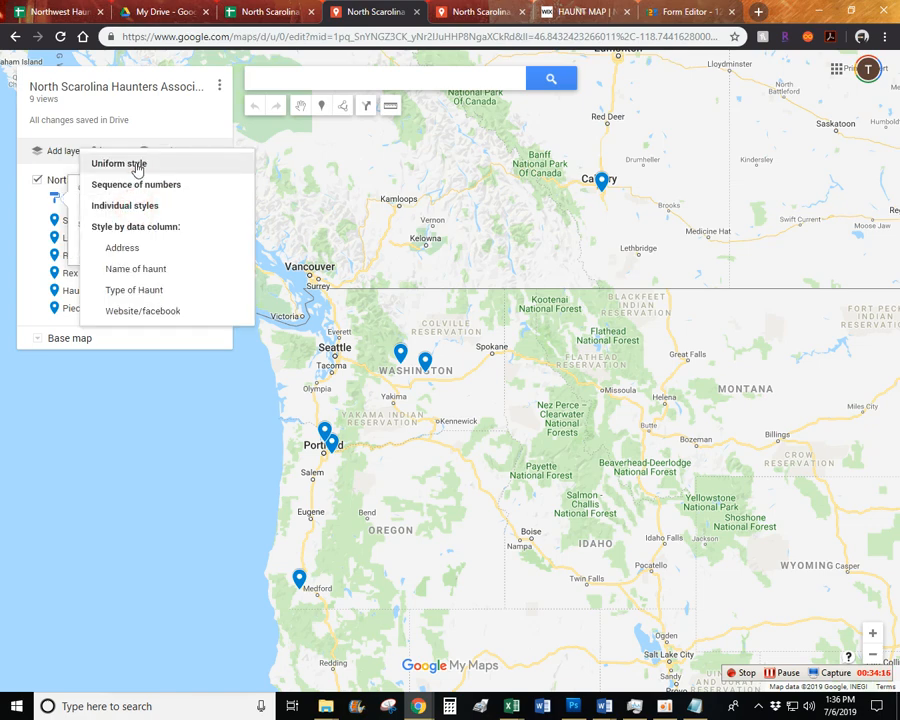
pyautogui.click(137, 165)
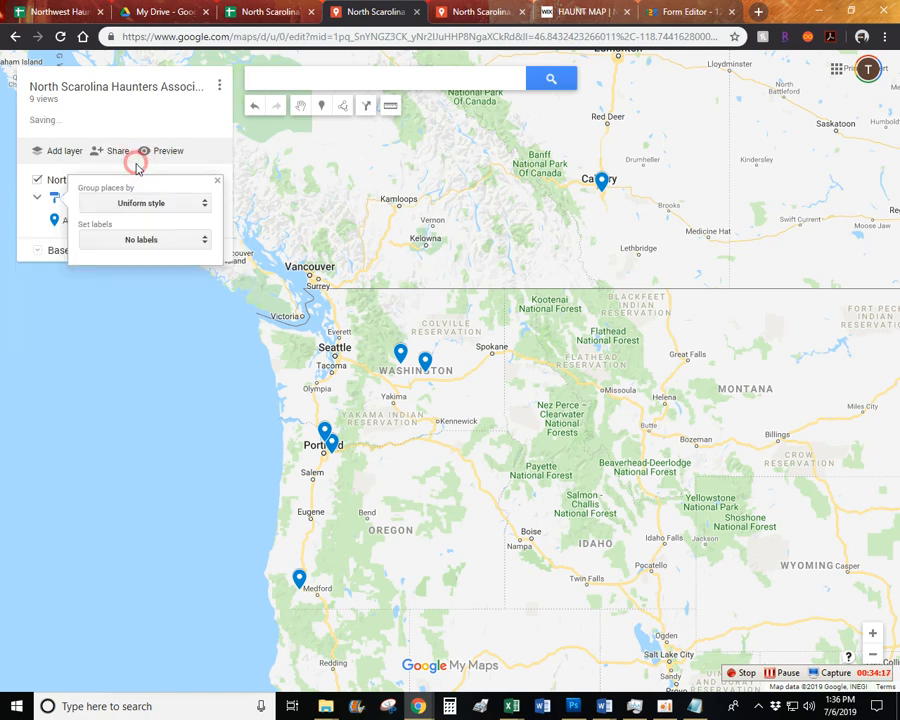
pyautogui.click(218, 181)
# Open the layer's data table and view the row options for the Scare Hollow entry.
pyautogui.click(215, 180)
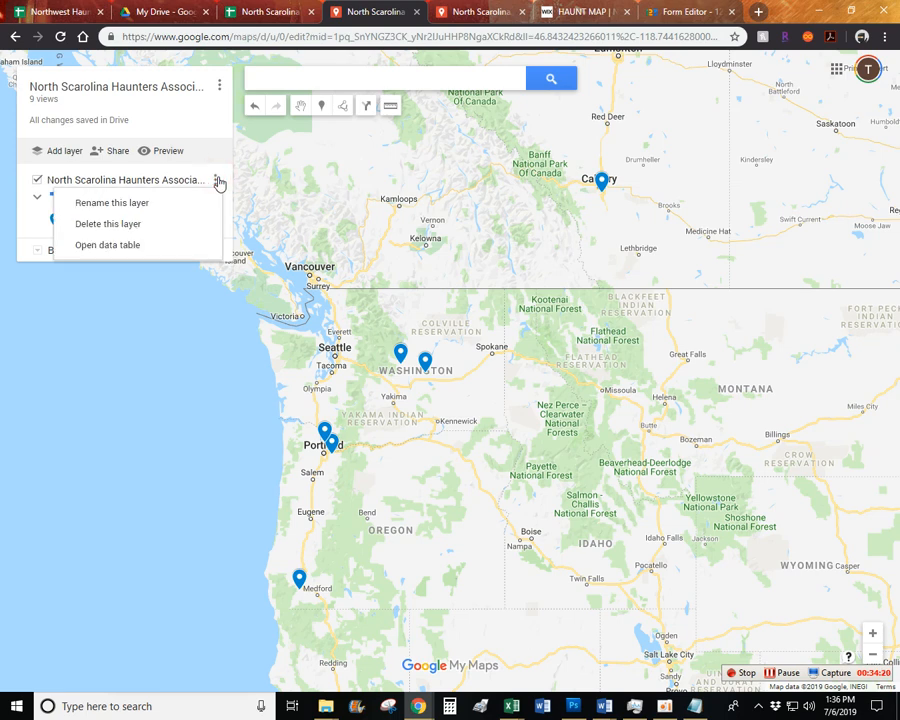
pyautogui.click(216, 164)
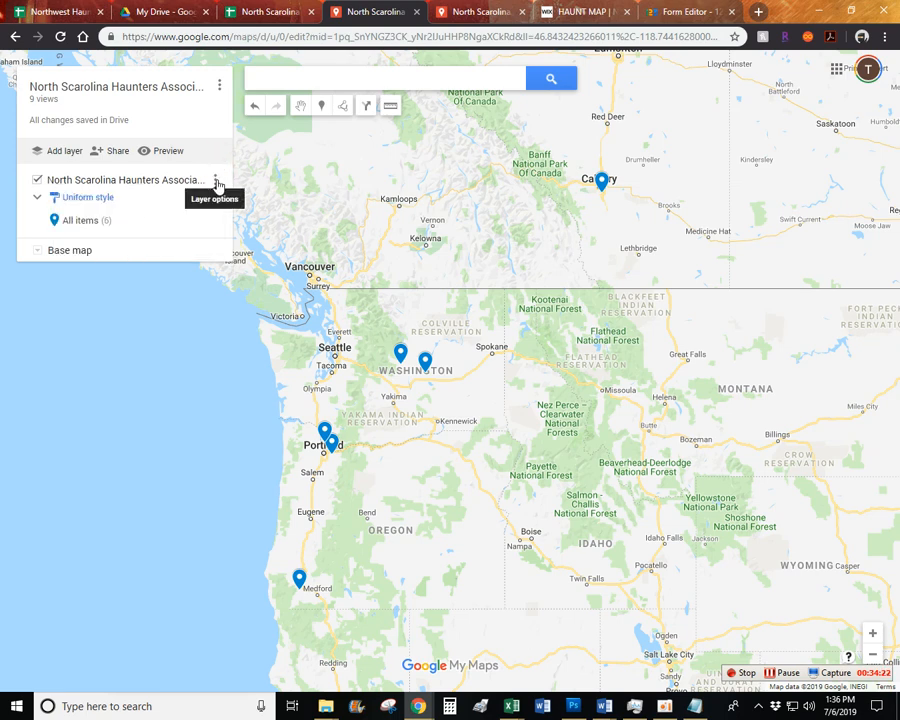
pyautogui.click(215, 181)
pyautogui.click(159, 245)
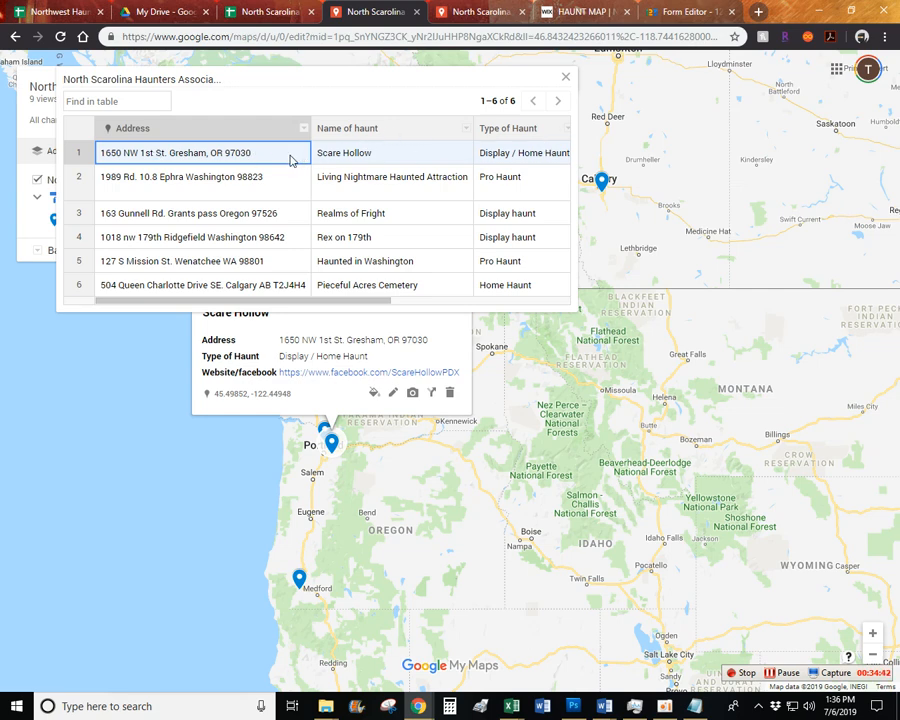
pyautogui.rightClick(75, 150)
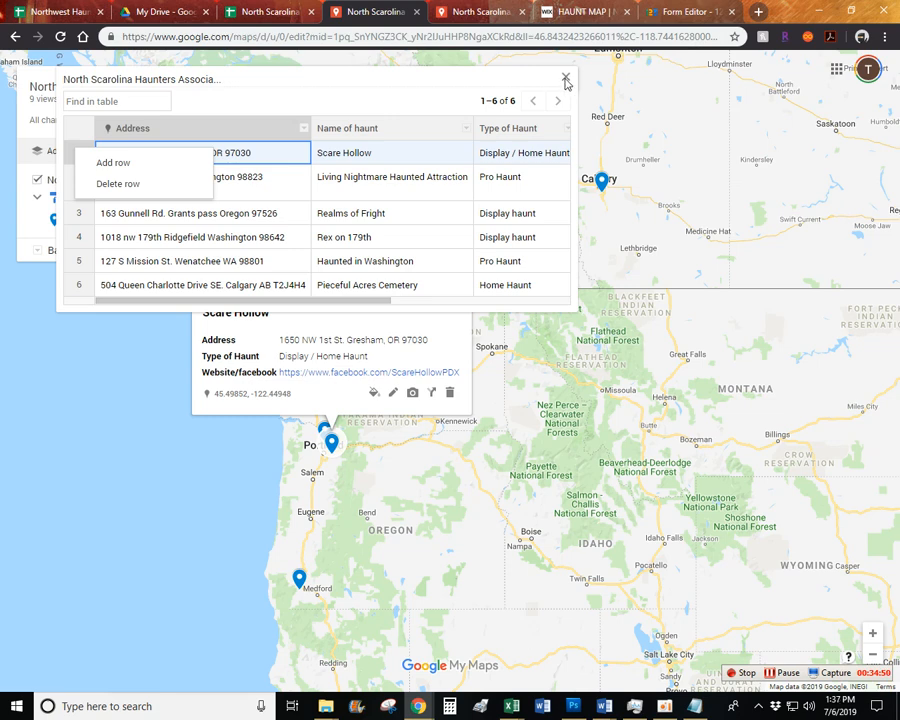
pyautogui.click(498, 78)
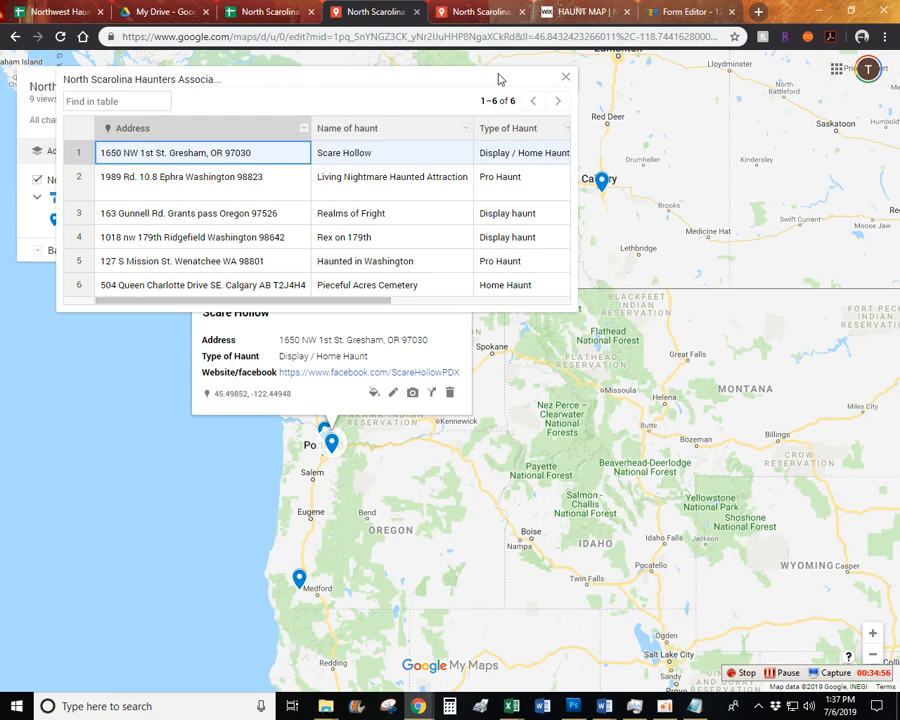
# Change the Living Nightmare Haunted Attraction name to "Living Nightmare Haunted poop poop house" in the data table, and close the table.
pyautogui.click(401, 181)
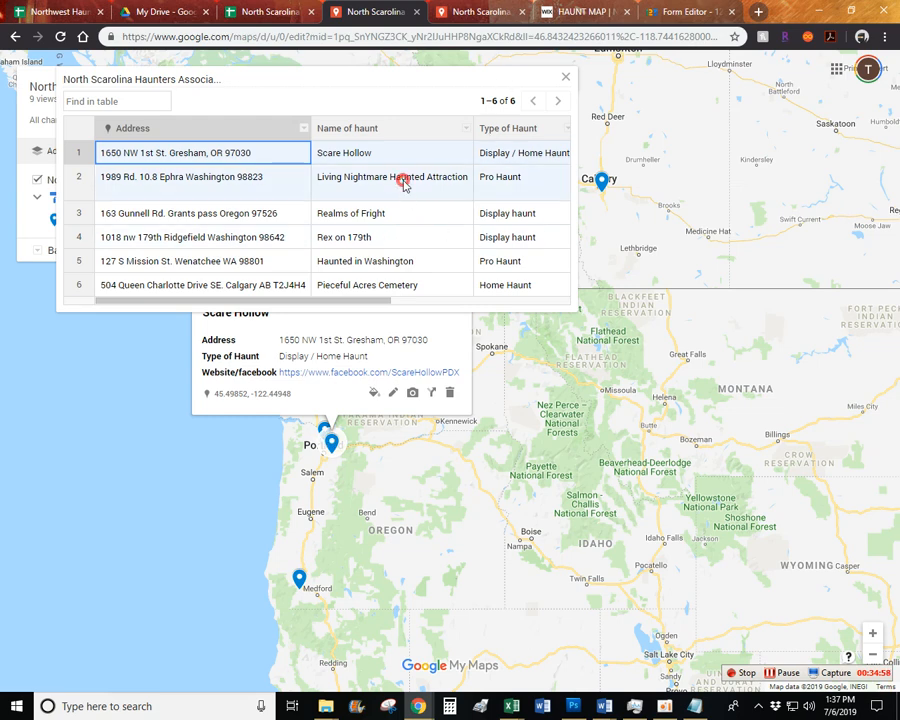
pyautogui.doubleClick(402, 180)
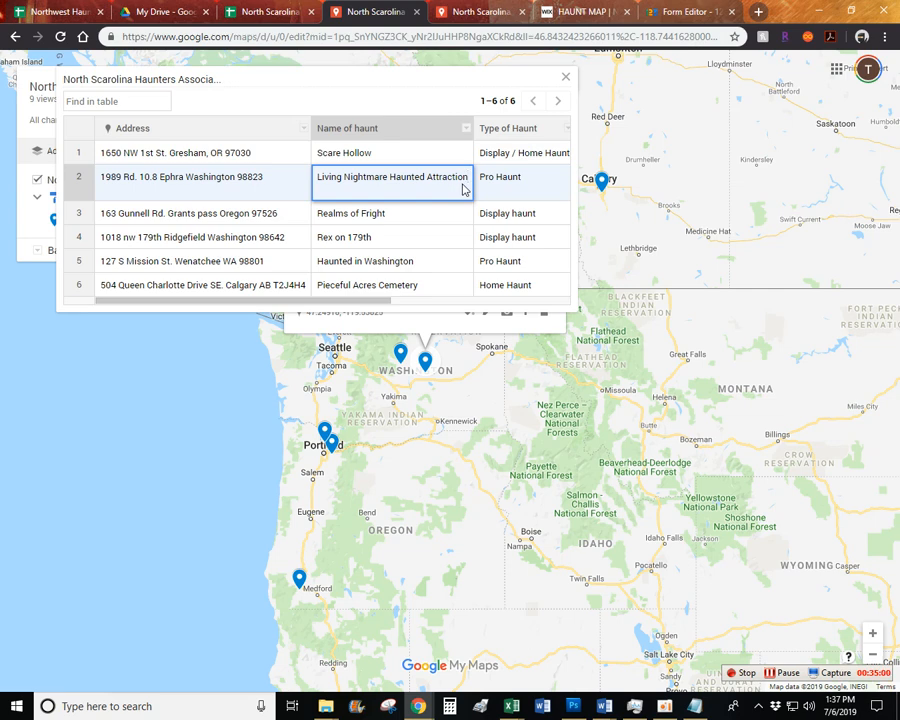
pyautogui.press('BackSpace')
pyautogui.press('BackSpace')
pyautogui.press('BackSpace')
pyautogui.press('BackSpace')
pyautogui.press('BackSpace')
pyautogui.press('BackSpace')
pyautogui.press('BackSpace')
pyautogui.write('poop poop house')
pyautogui.press('Return')
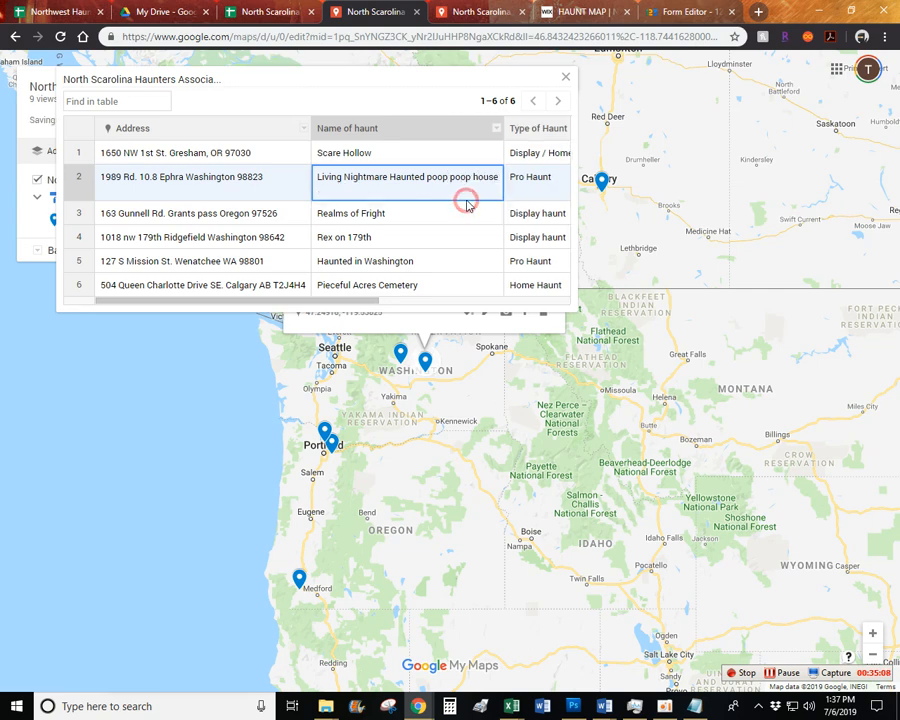
pyautogui.click(488, 76)
pyautogui.click(565, 76)
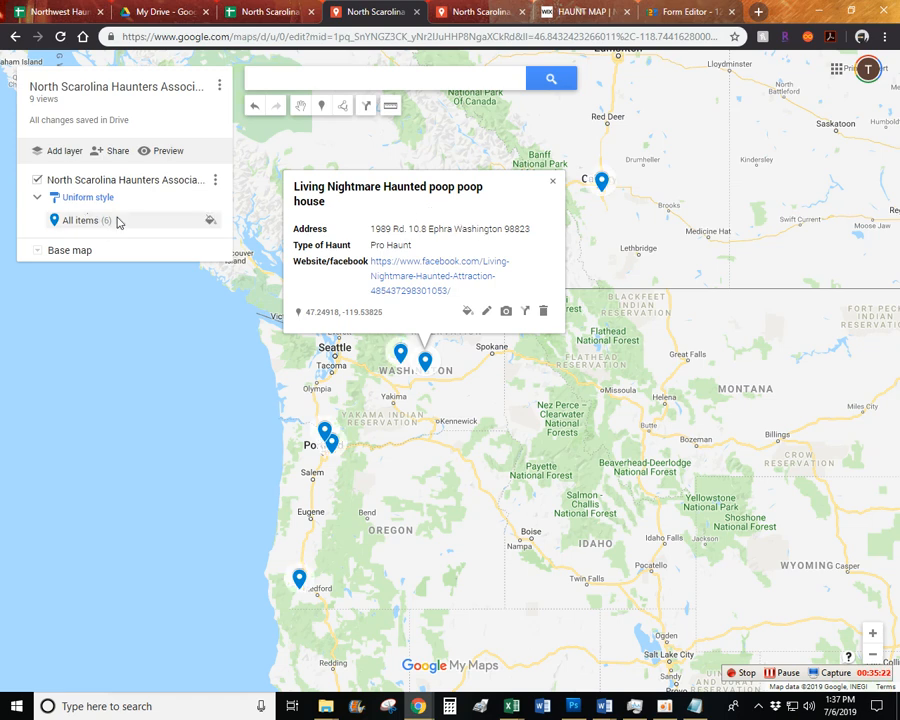
# Reopen the layer's data table, widen it, and delete row 2, the Living Nightmare entry.
pyautogui.click(215, 179)
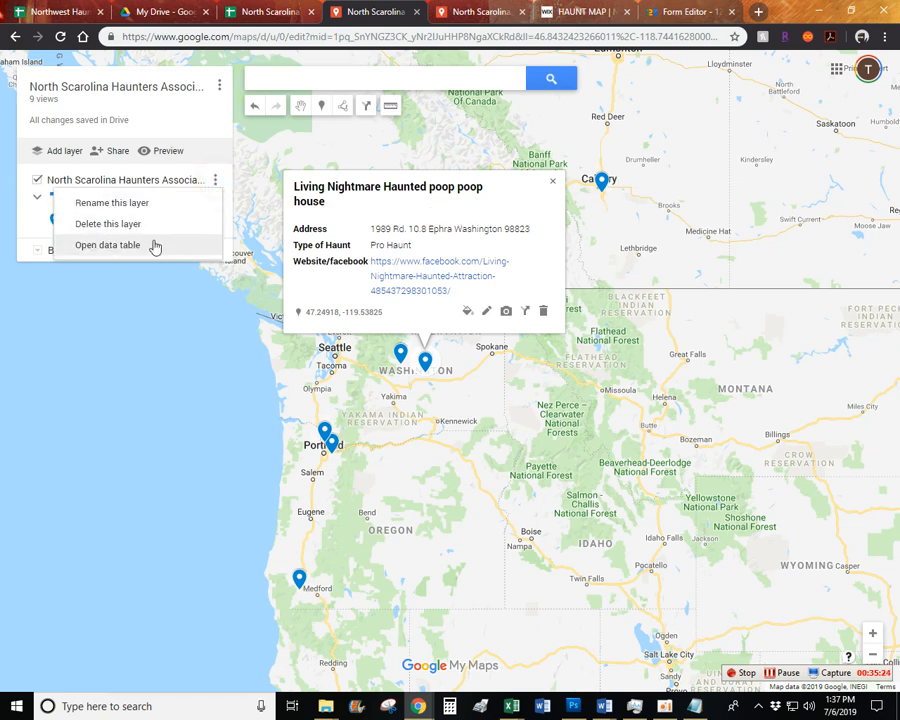
pyautogui.click(155, 243)
pyautogui.moveTo(576, 311); pyautogui.dragTo(815, 313)
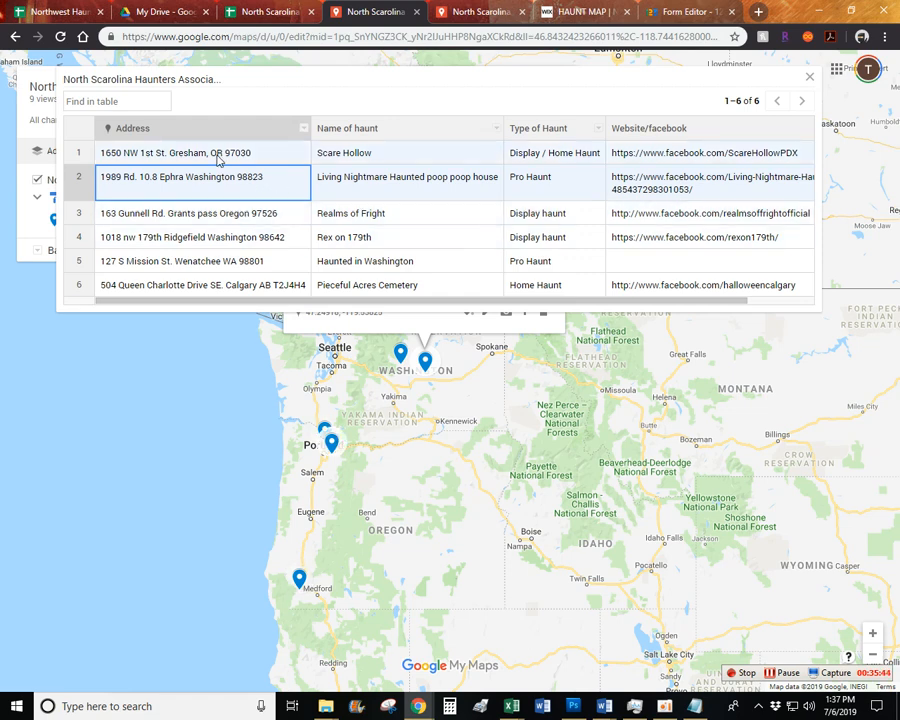
pyautogui.click(80, 186)
pyautogui.click(105, 220)
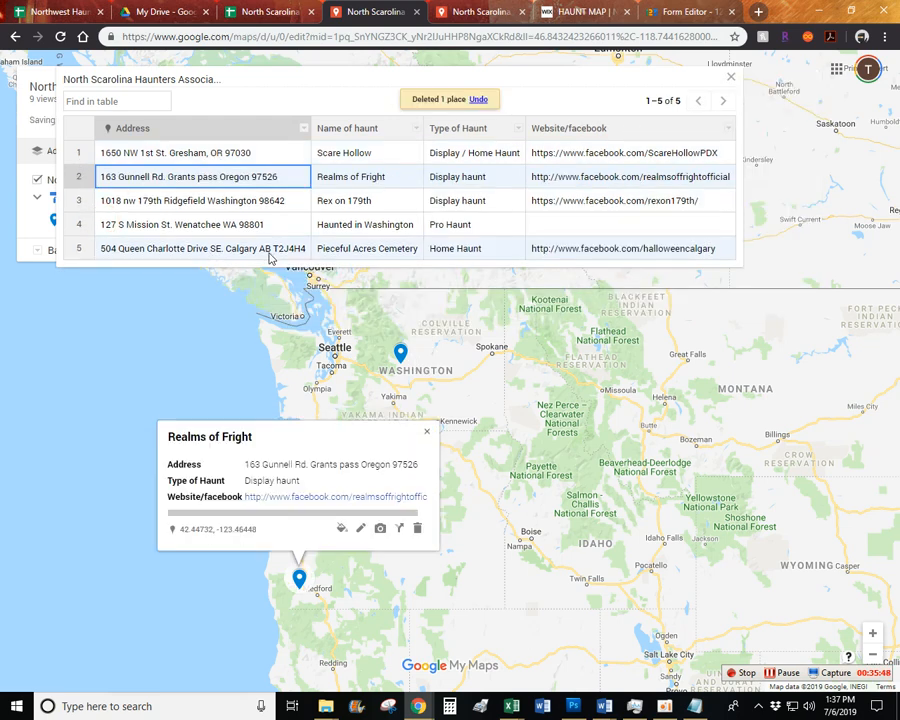
pyautogui.click(478, 99)
pyautogui.click(80, 186)
pyautogui.click(106, 219)
# Add a blank row to the data table, enter random placeholder text in its Address cell, and clear it again.
pyautogui.click(80, 177)
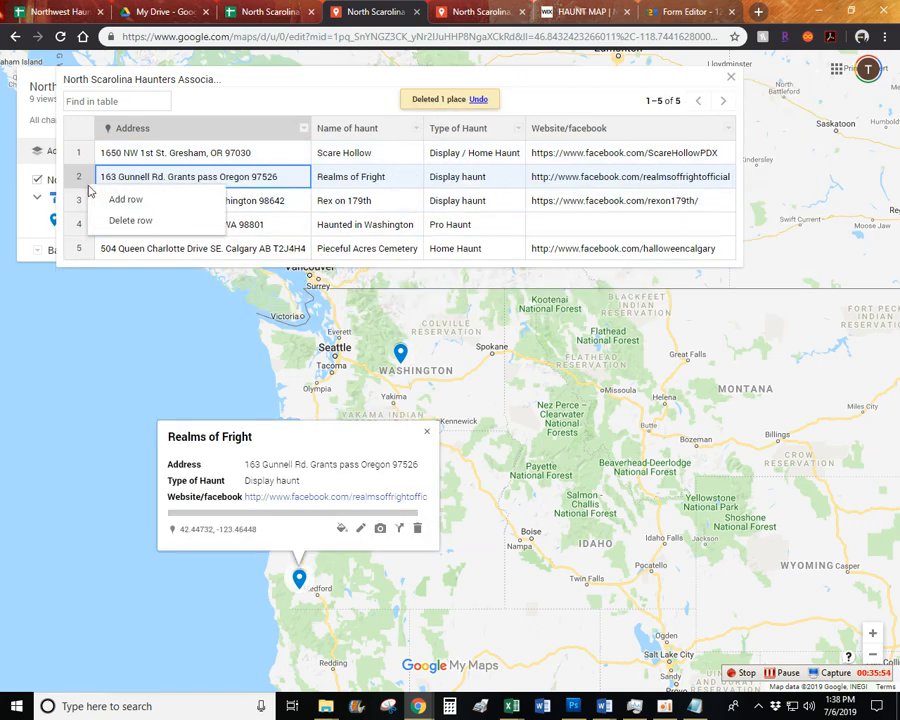
pyautogui.click(118, 198)
pyautogui.click(147, 157)
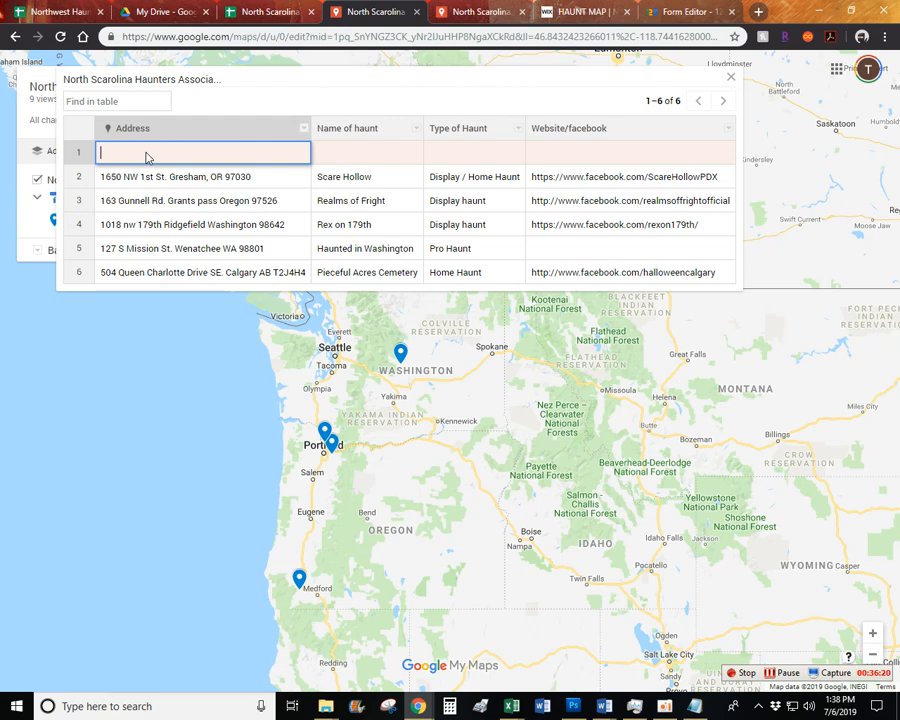
pyautogui.write('hsdjkghjsdkghjkdshgjkdhgjkdshkddh')
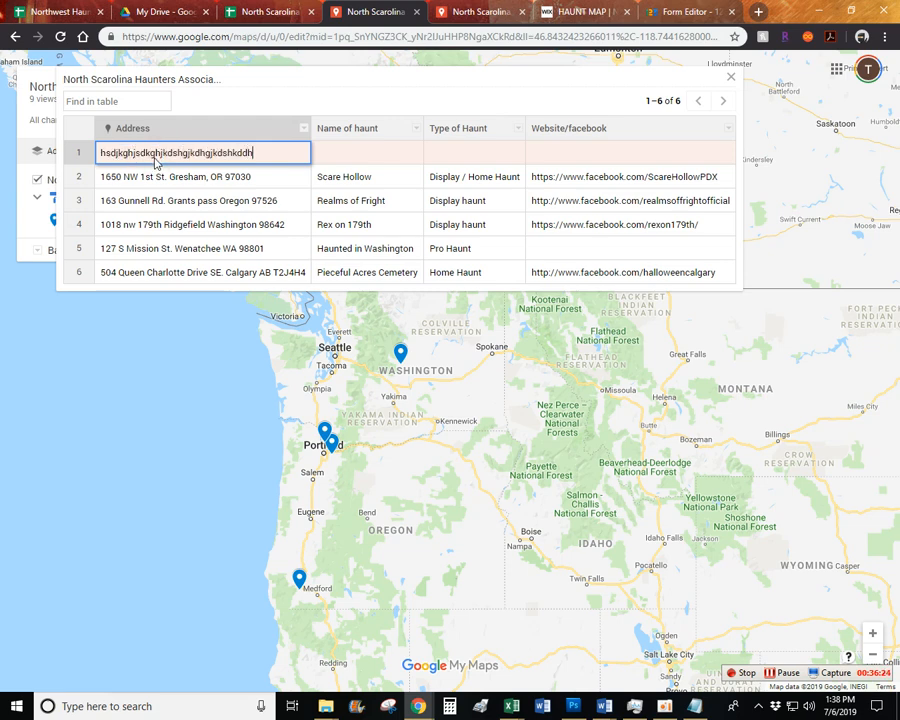
pyautogui.press('BackSpace')
pyautogui.press('BackSpace')
pyautogui.press('BackSpace')
pyautogui.press('BackSpace')
pyautogui.press('BackSpace')
pyautogui.press('BackSpace')
pyautogui.press('BackSpace')
pyautogui.press('BackSpace')
pyautogui.press('BackSpace')
pyautogui.press('BackSpace')
pyautogui.press('BackSpace')
pyautogui.press('BackSpace')
pyautogui.press('BackSpace')
pyautogui.press('BackSpace')
pyautogui.press('BackSpace')
pyautogui.press('BackSpace')
pyautogui.press('BackSpace')
pyautogui.press('BackSpace')
pyautogui.press('BackSpace')
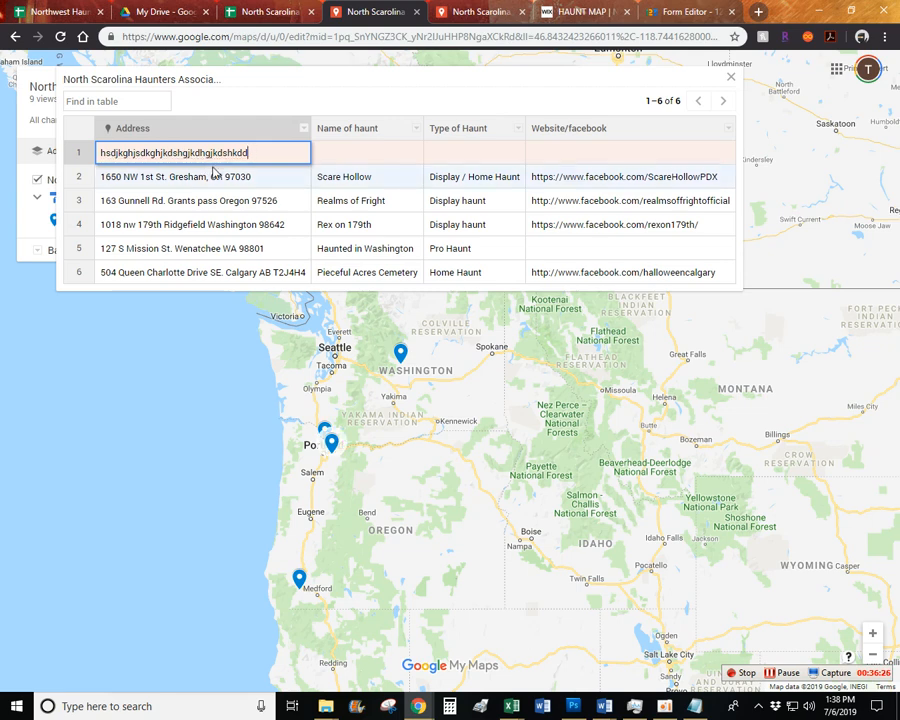
pyautogui.press('BackSpace')
pyautogui.press('BackSpace')
pyautogui.press('BackSpace')
pyautogui.press('BackSpace')
pyautogui.press('BackSpace')
pyautogui.press('BackSpace')
pyautogui.press('BackSpace')
pyautogui.press('BackSpace')
pyautogui.press('BackSpace')
pyautogui.press('BackSpace')
pyautogui.press('BackSpace')
pyautogui.press('BackSpace')
pyautogui.press('BackSpace')
pyautogui.press('BackSpace')
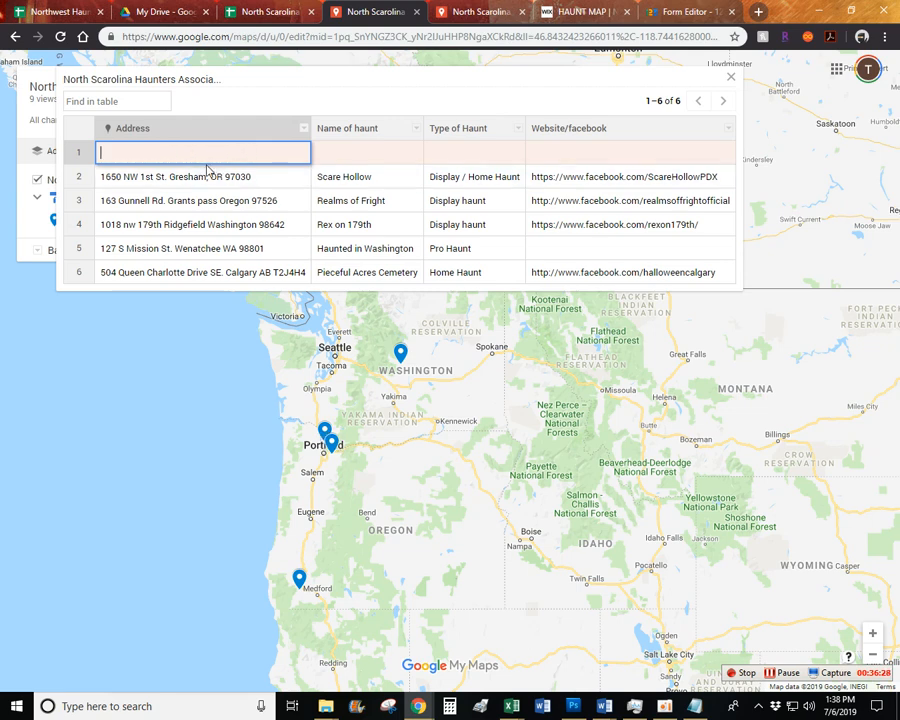
# Delete the blank first row from the data table, restore it with Undo, and delete it again.
pyautogui.rightClick(88, 150)
pyautogui.click(128, 183)
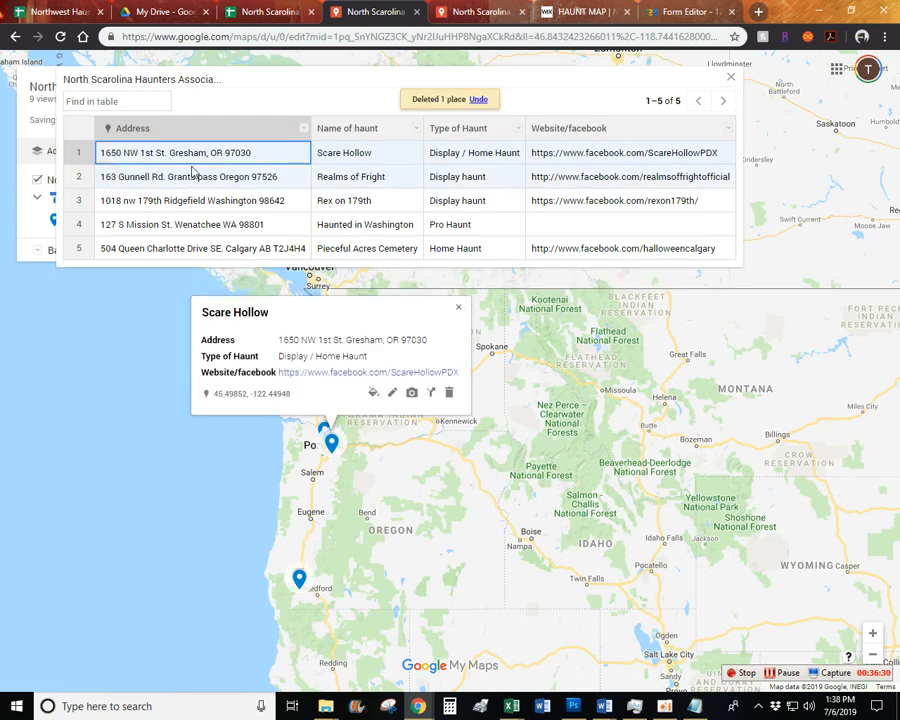
pyautogui.click(480, 98)
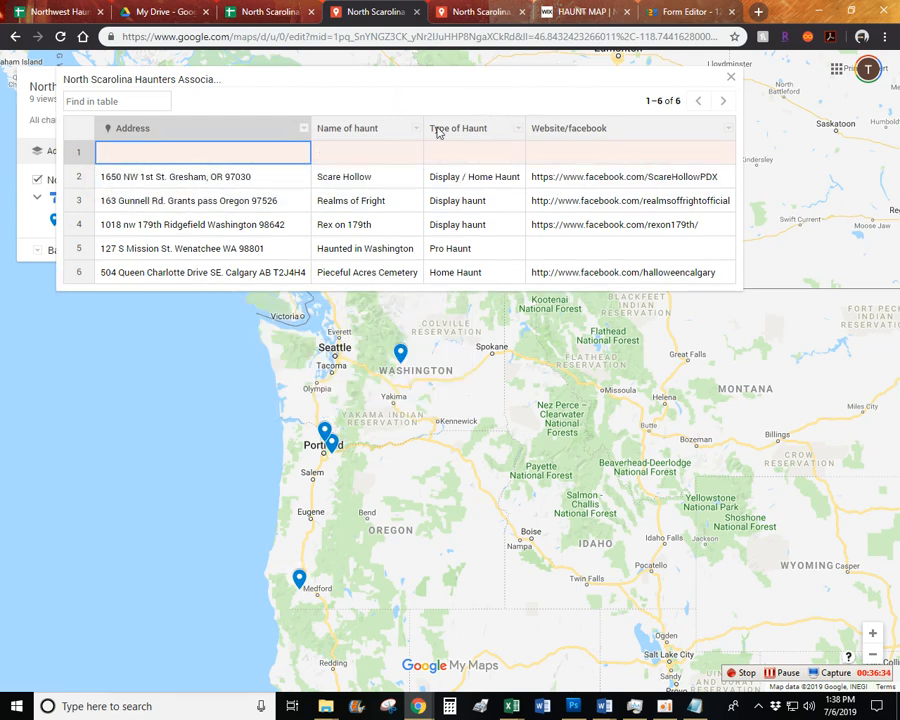
pyautogui.rightClick(90, 150)
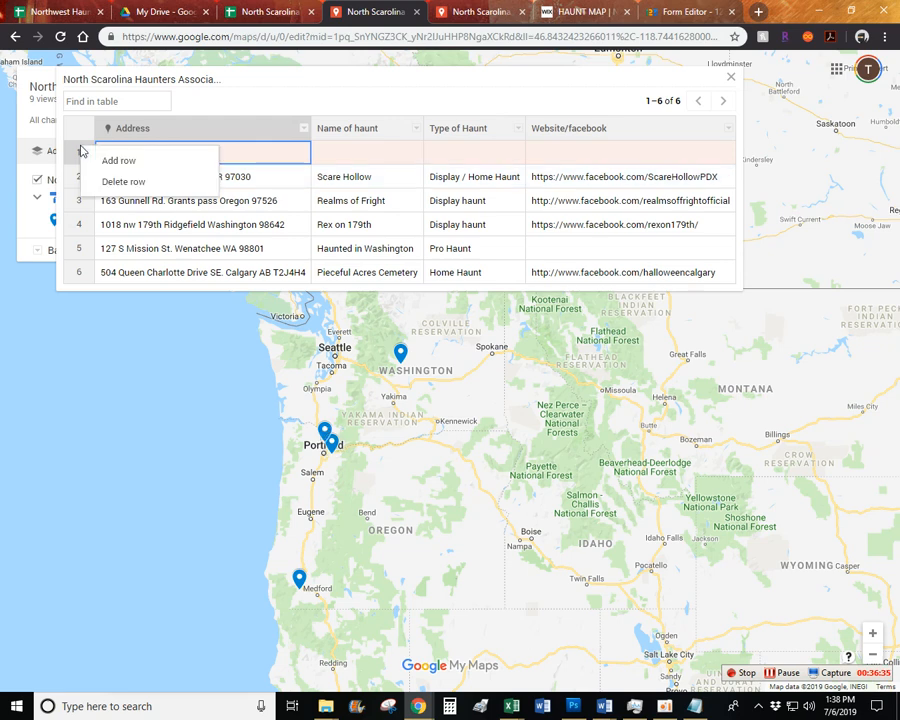
pyautogui.click(124, 184)
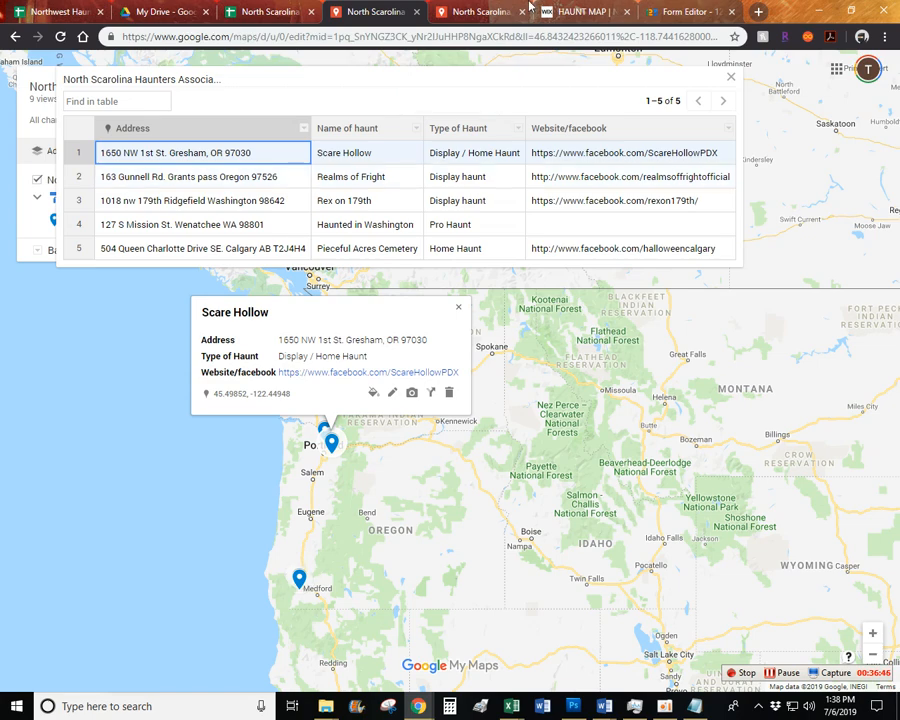
# Compare the entries in the source spreadsheet with the map layer's data table, and close the table.
pyautogui.click(265, 15)
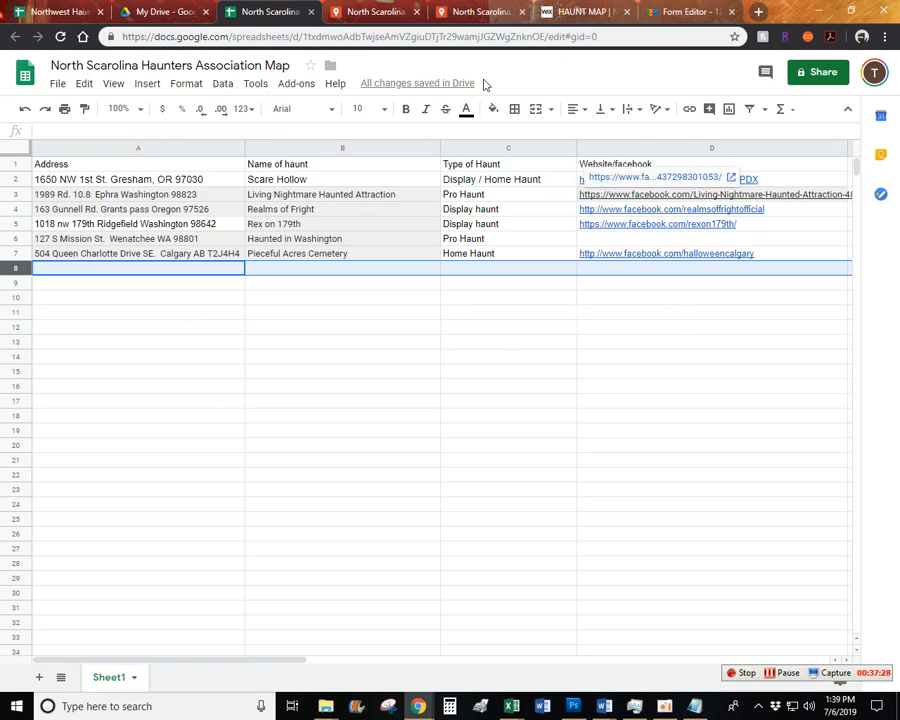
pyautogui.click(380, 18)
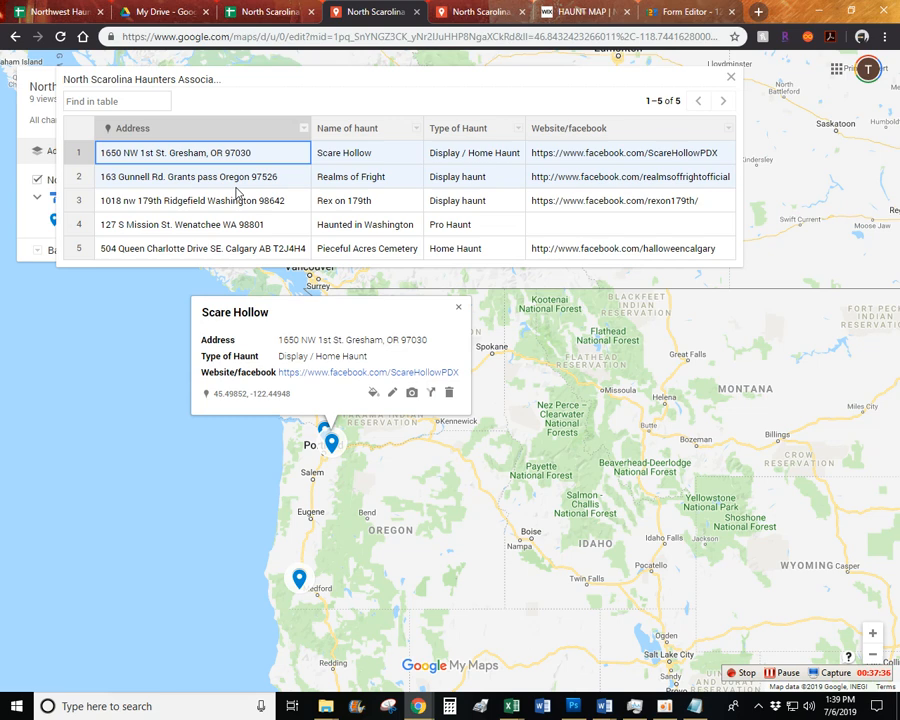
pyautogui.click(731, 76)
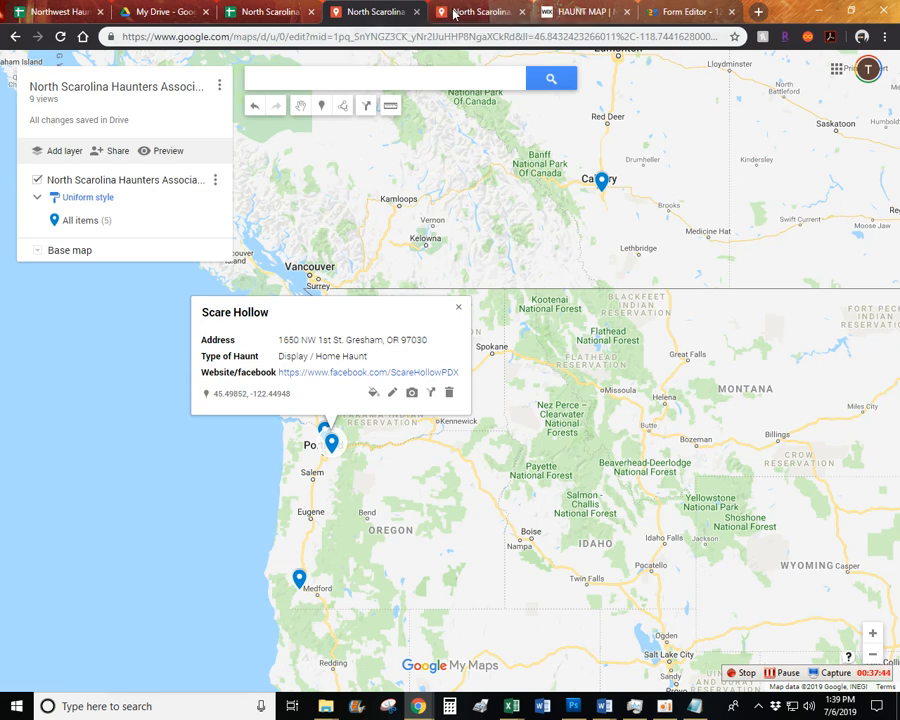
pyautogui.click(757, 12)
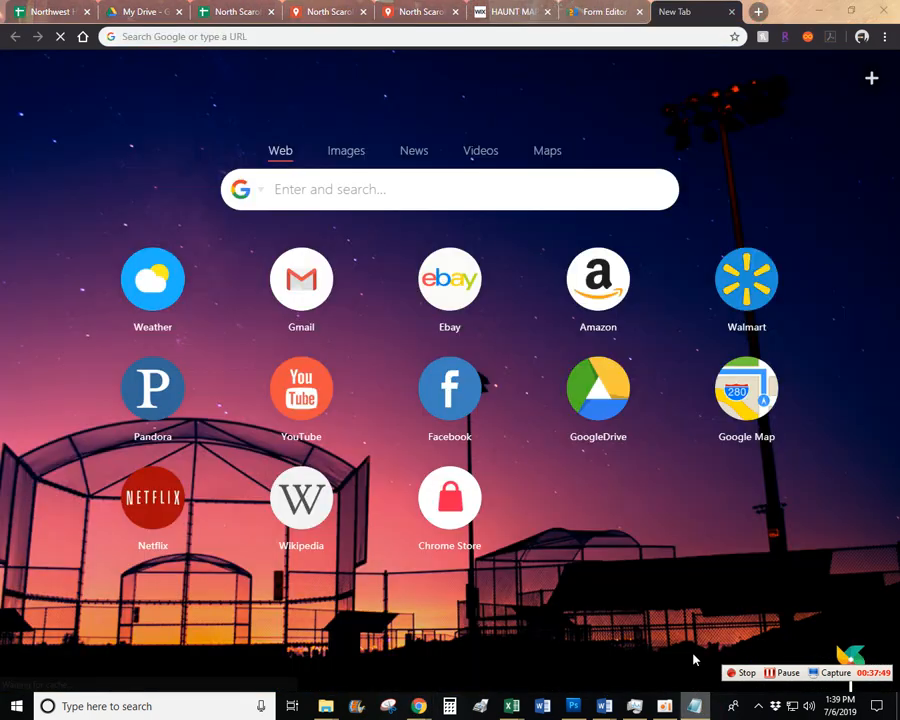
pyautogui.click(695, 706)
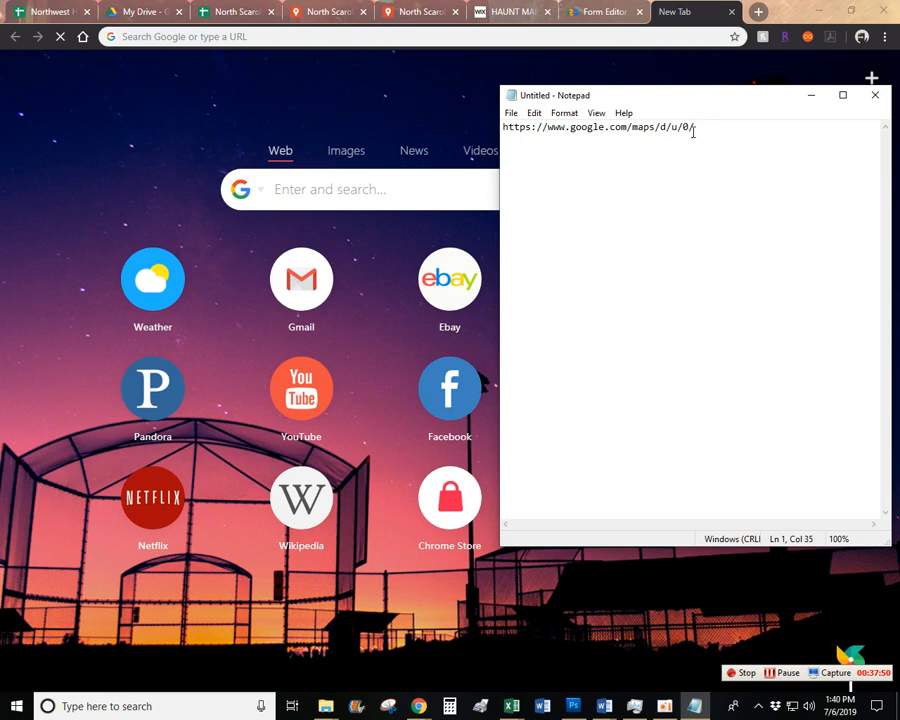
pyautogui.moveTo(700, 128); pyautogui.dragTo(486, 139)
pyautogui.hotkey('ctrl', 'c')
pyautogui.click(413, 40)
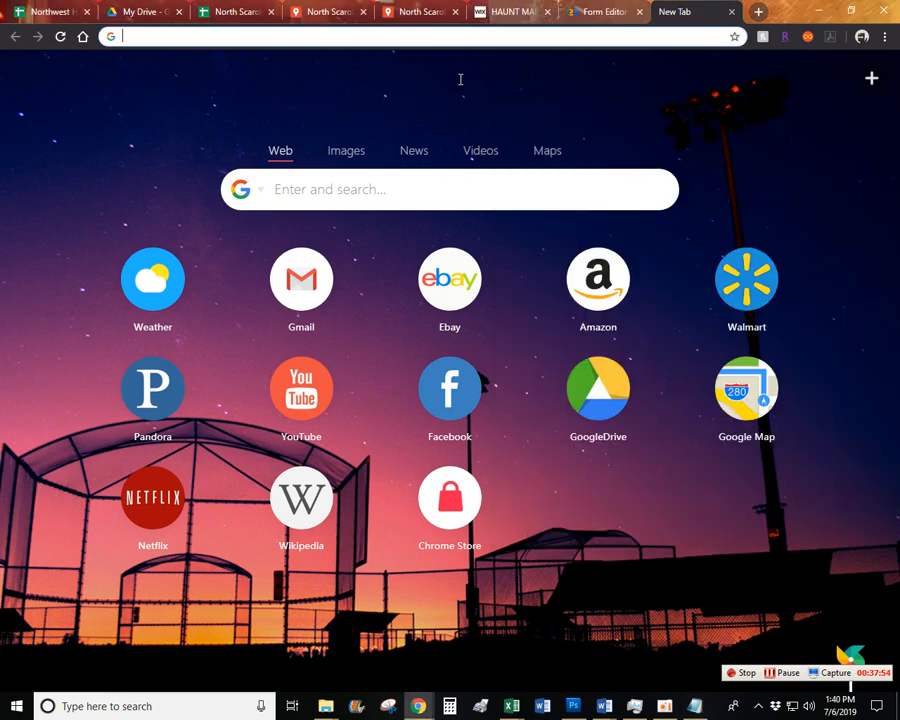
pyautogui.hotkey('ctrl', 'v')
pyautogui.click(64, 207)
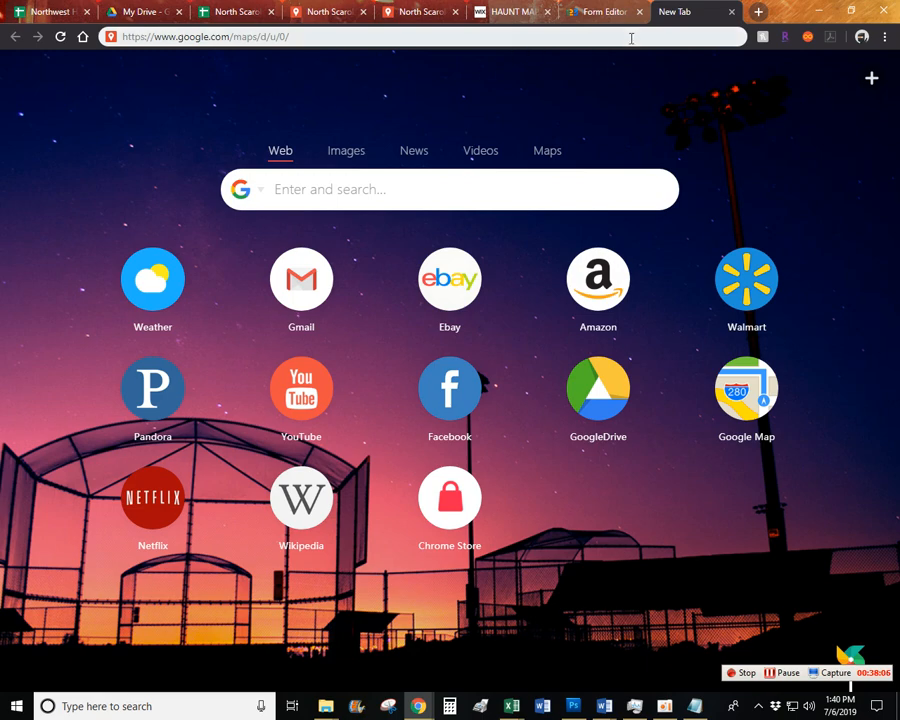
pyautogui.click(731, 11)
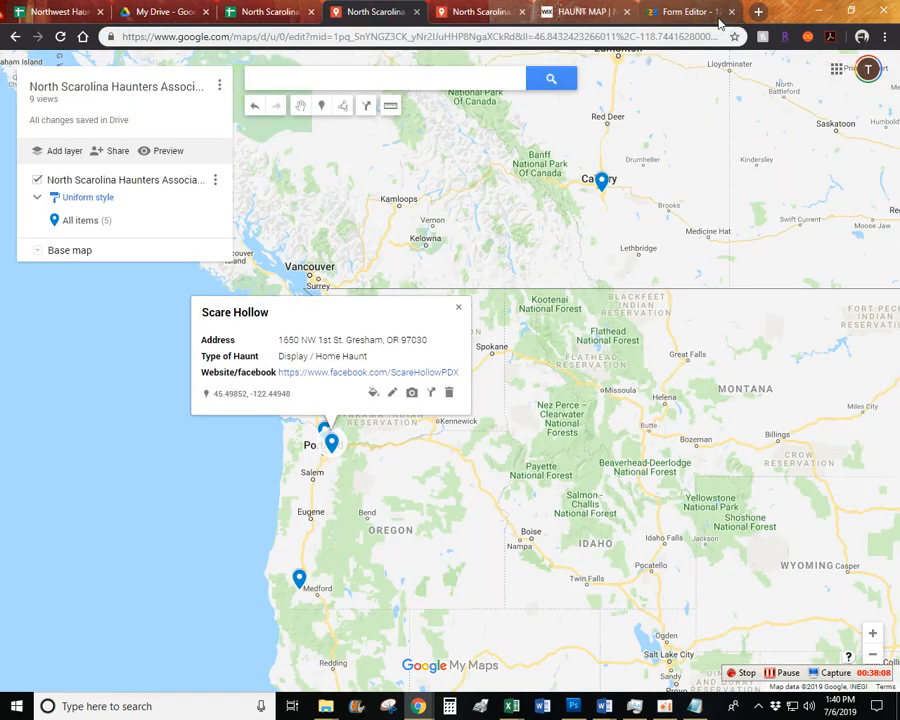
pyautogui.click(705, 12)
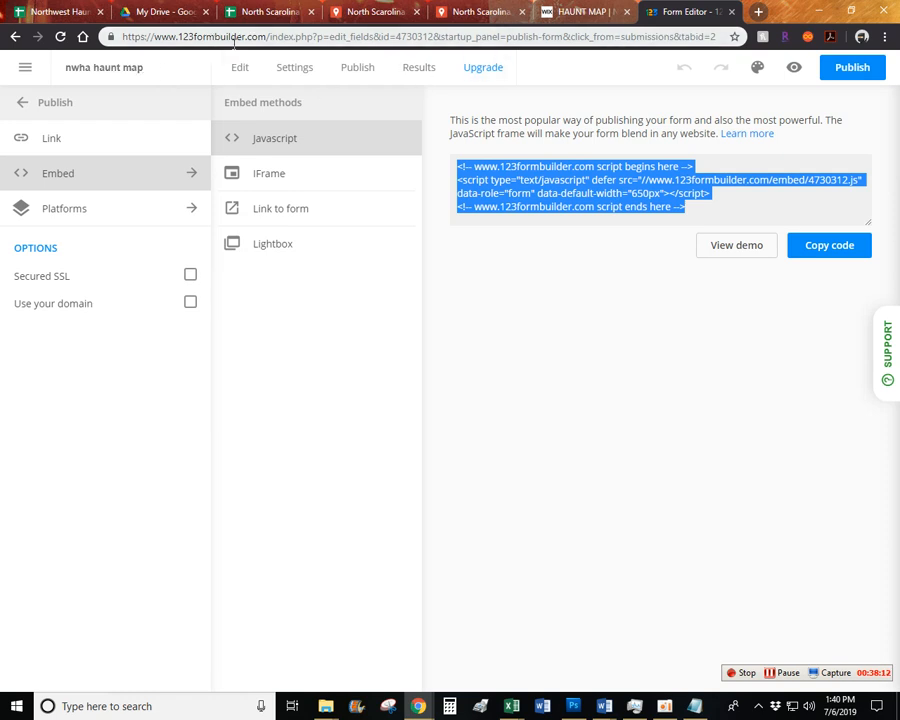
pyautogui.moveTo(267, 36); pyautogui.dragTo(104, 35)
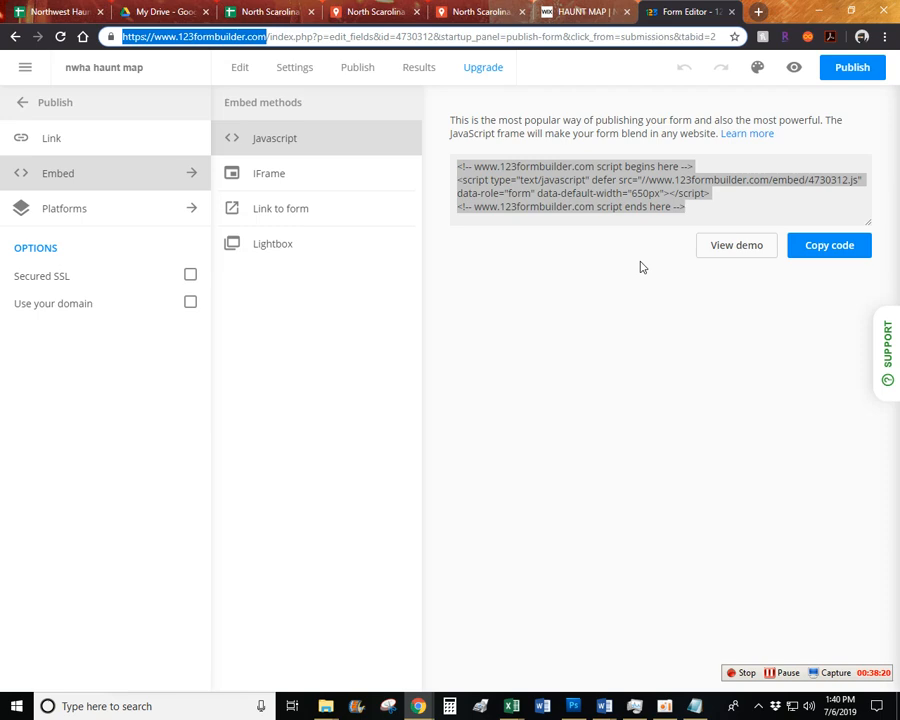
pyautogui.click(245, 11)
# Set the map layer's marker style to a custom icon, using the pumpkin-evil-icon image from the NWHA Stuff folder in Google Drive.
pyautogui.click(350, 12)
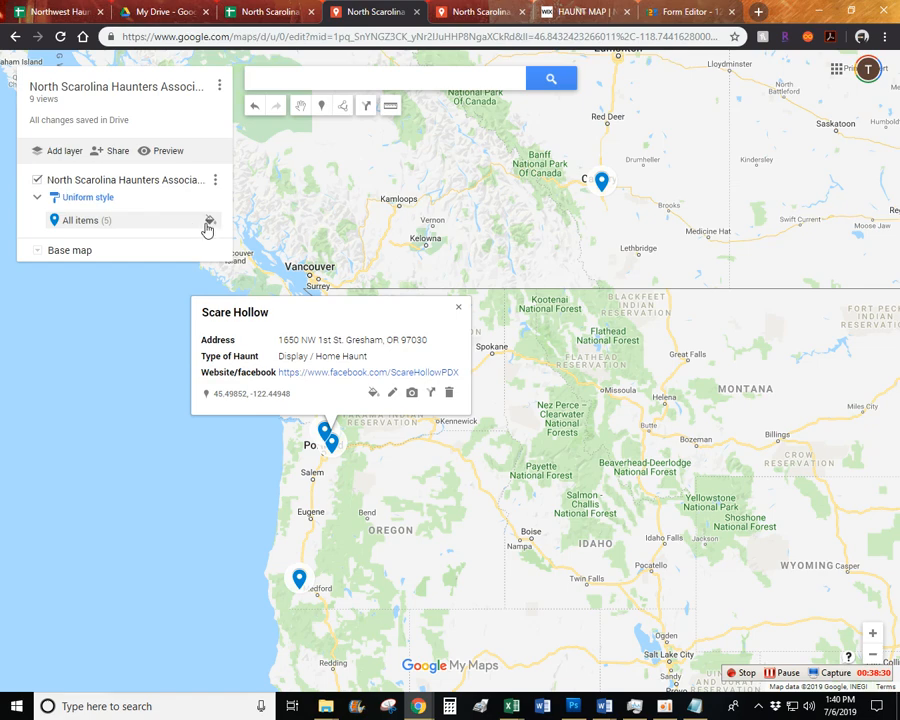
pyautogui.click(207, 220)
pyautogui.click(106, 355)
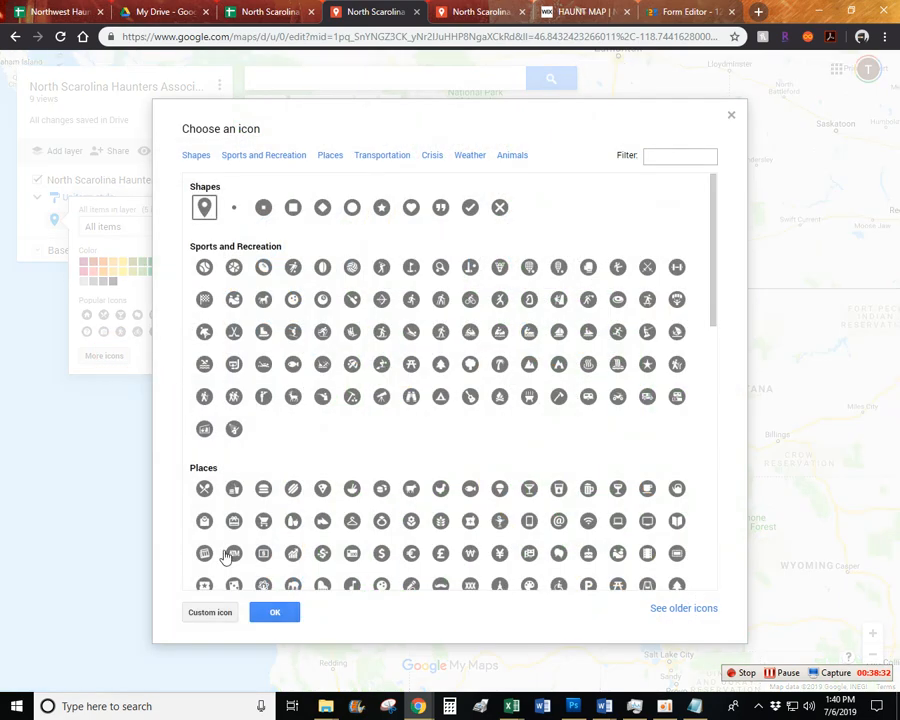
pyautogui.click(210, 611)
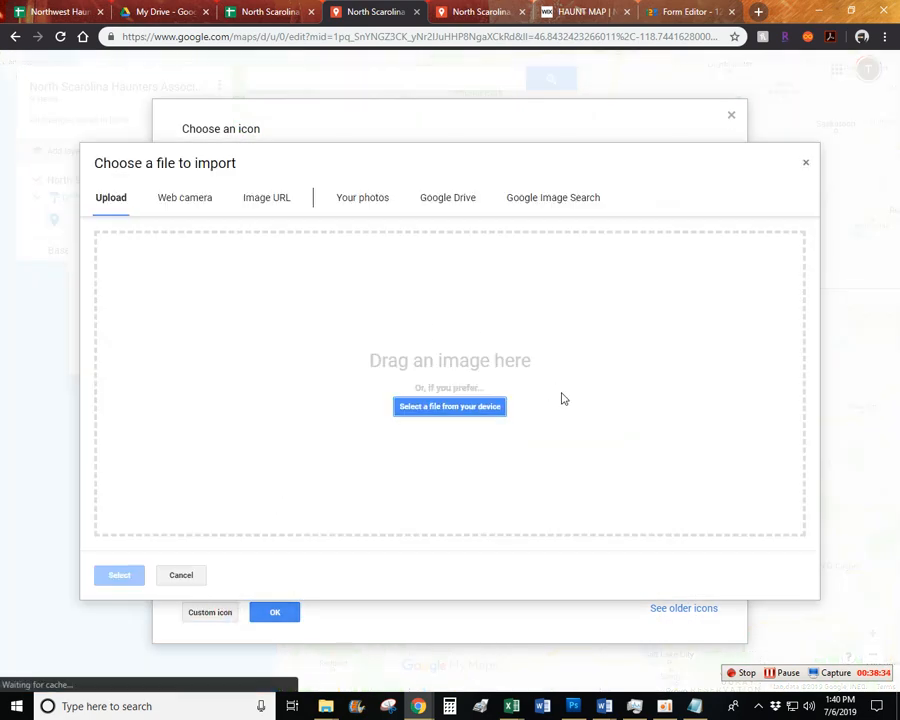
pyautogui.click(466, 197)
pyautogui.doubleClick(485, 401)
pyautogui.click(700, 440)
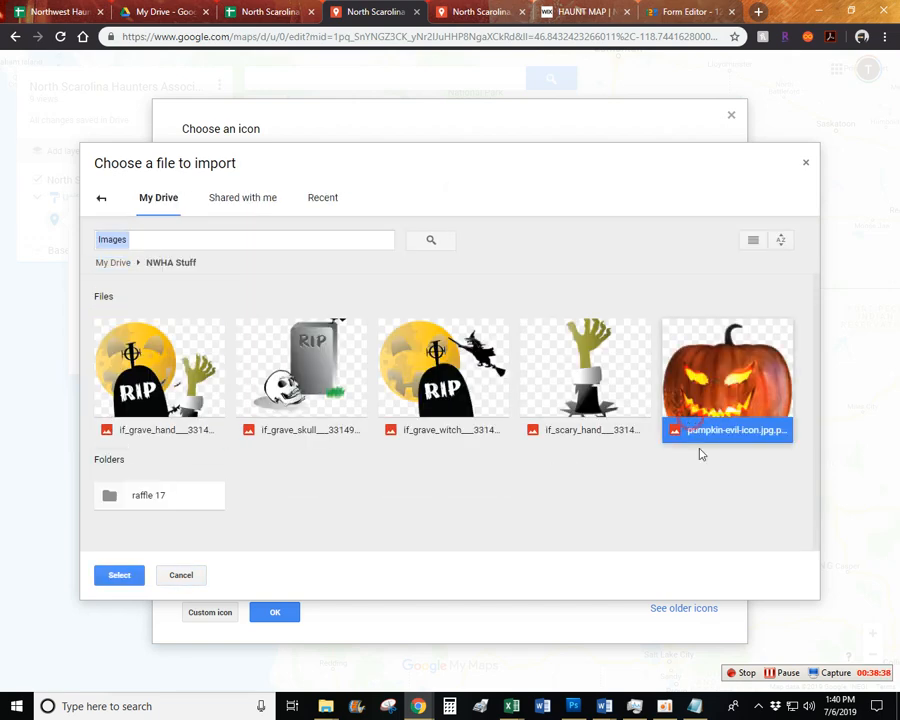
pyautogui.doubleClick(683, 399)
pyautogui.click(292, 607)
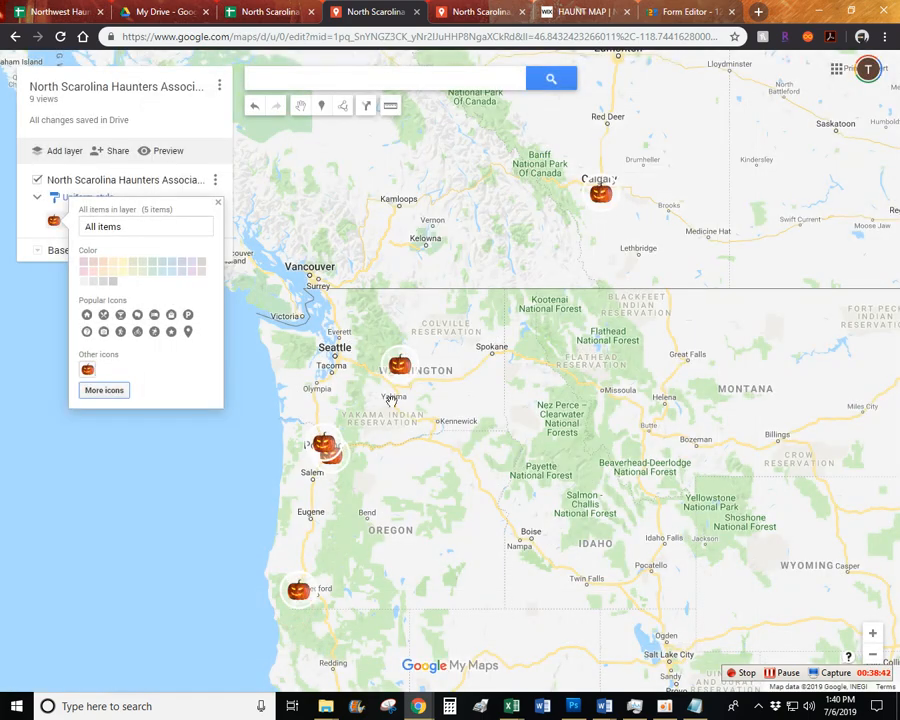
# Inspect the details of the pumpkin marker near Wenatchee, Washington, close its info card, and view the surrounding markers across the Northwest.
pyautogui.scroll(2, 388, 388)
pyautogui.moveTo(352, 483); pyautogui.dragTo(396, 457)
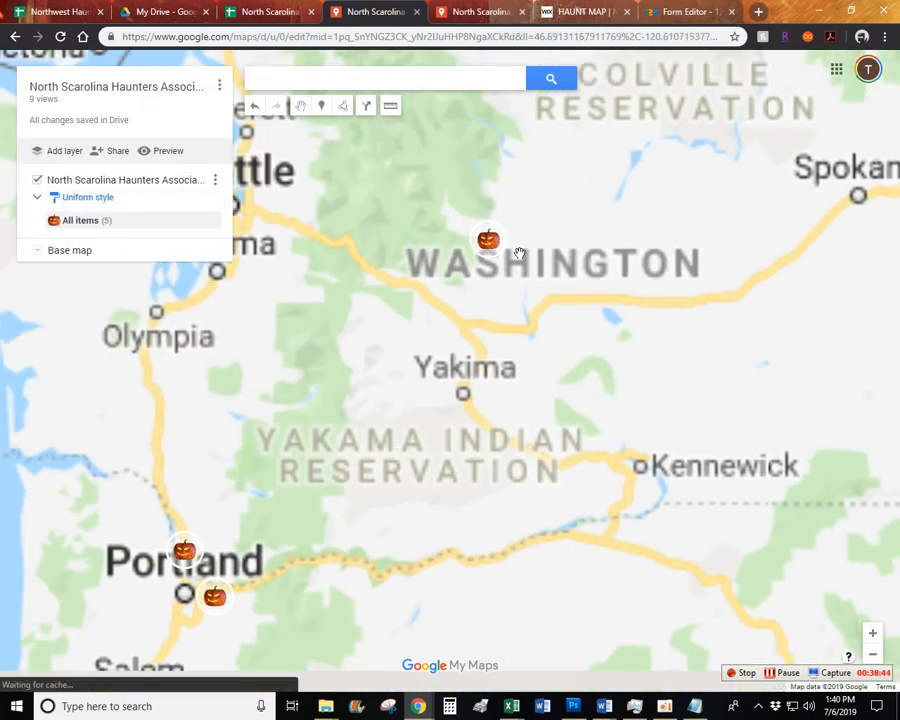
pyautogui.click(498, 234)
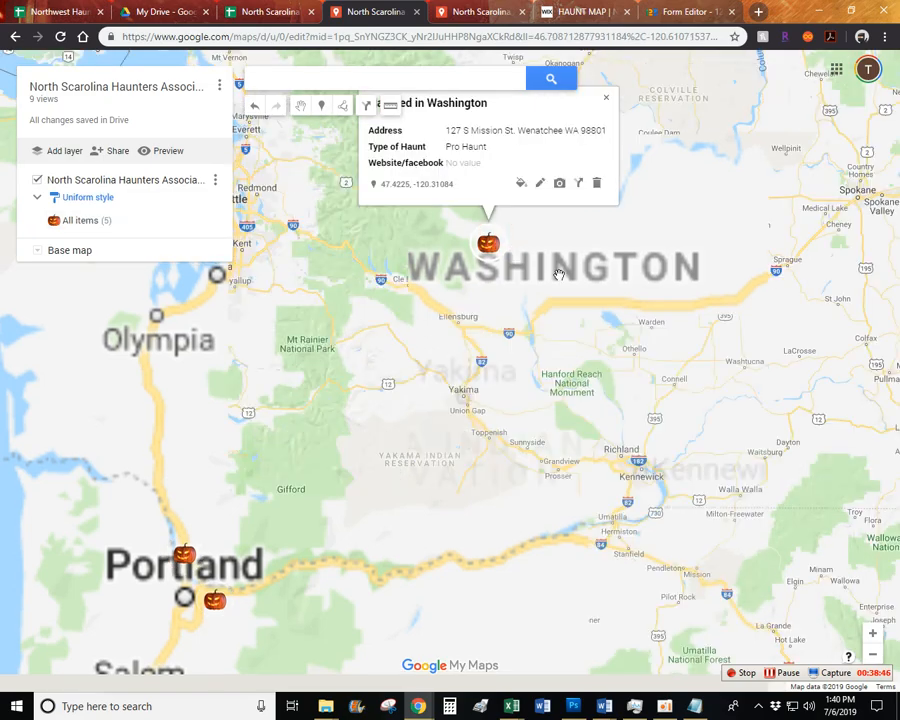
pyautogui.scroll(2, 558, 272)
pyautogui.scroll(-2, 558, 272)
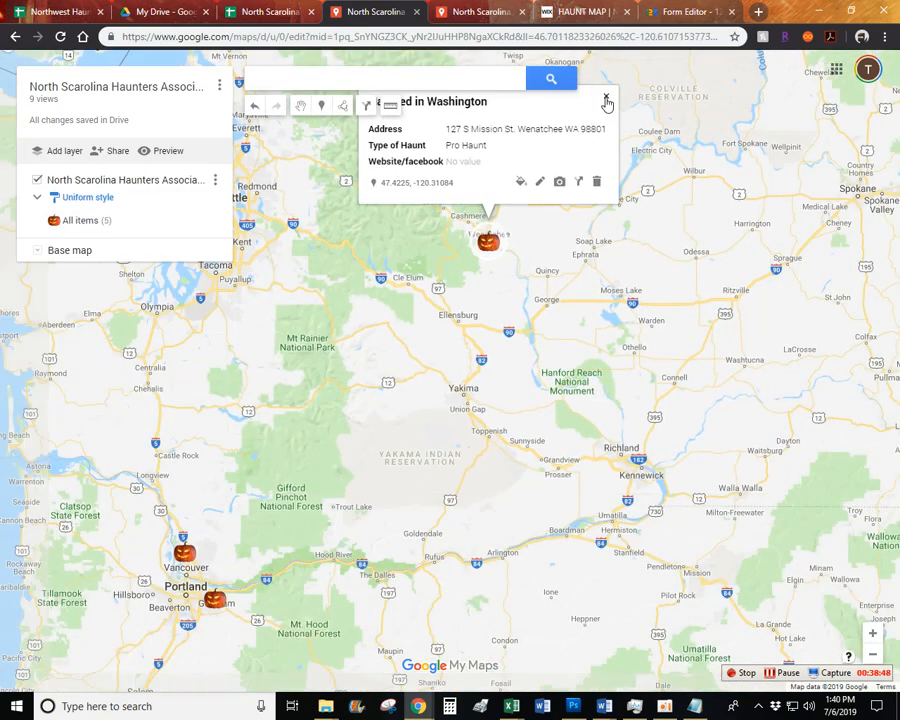
pyautogui.click(603, 93)
pyautogui.scroll(-1, 662, 207)
pyautogui.click(661, 207)
pyautogui.moveTo(594, 345); pyautogui.dragTo(546, 350)
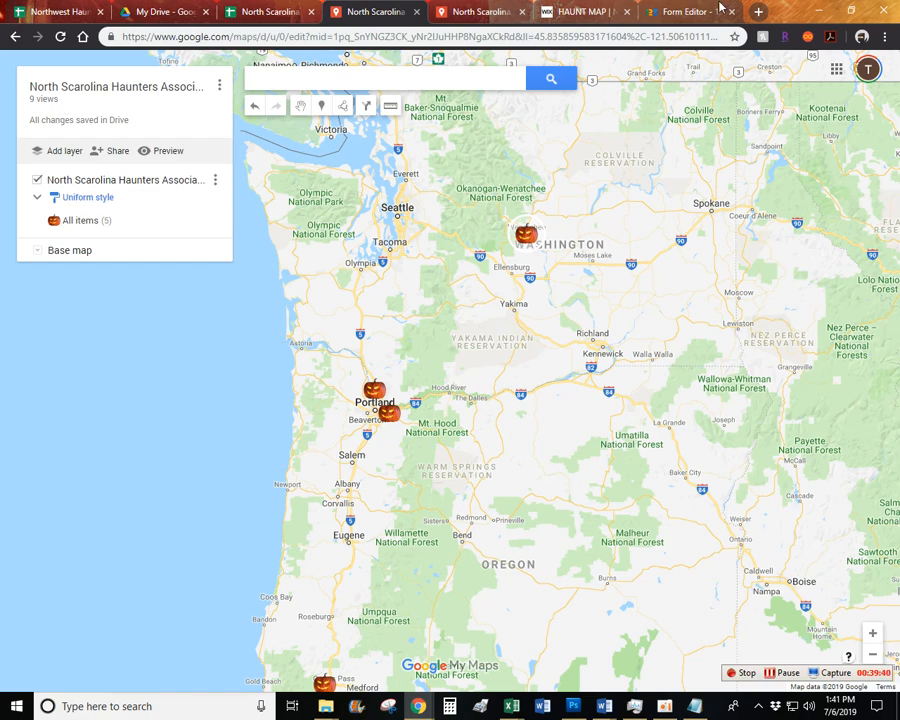
# Open Facebook in a new browser tab and look over the account owner's profile page.
pyautogui.hotkey('ctrl', 't')
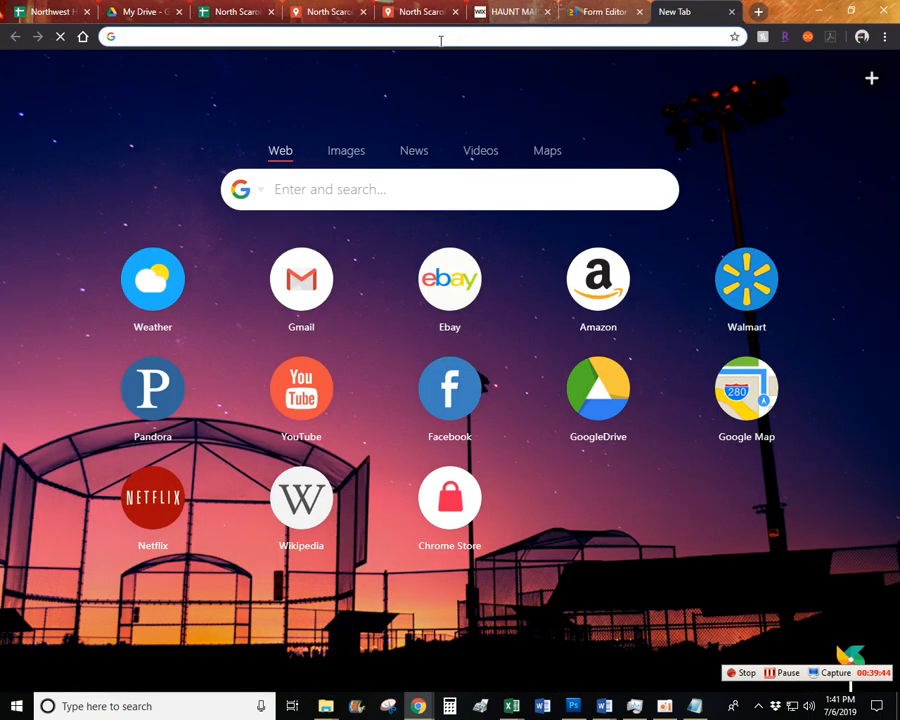
pyautogui.write('faceb')
pyautogui.press('Return')
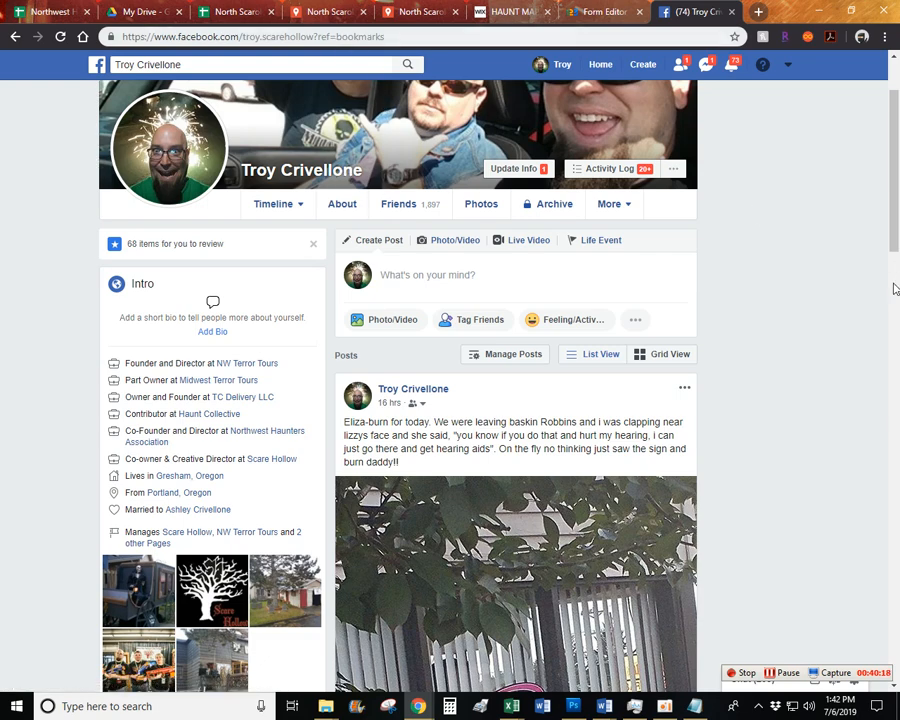
pyautogui.scroll(-2, 895, 289)
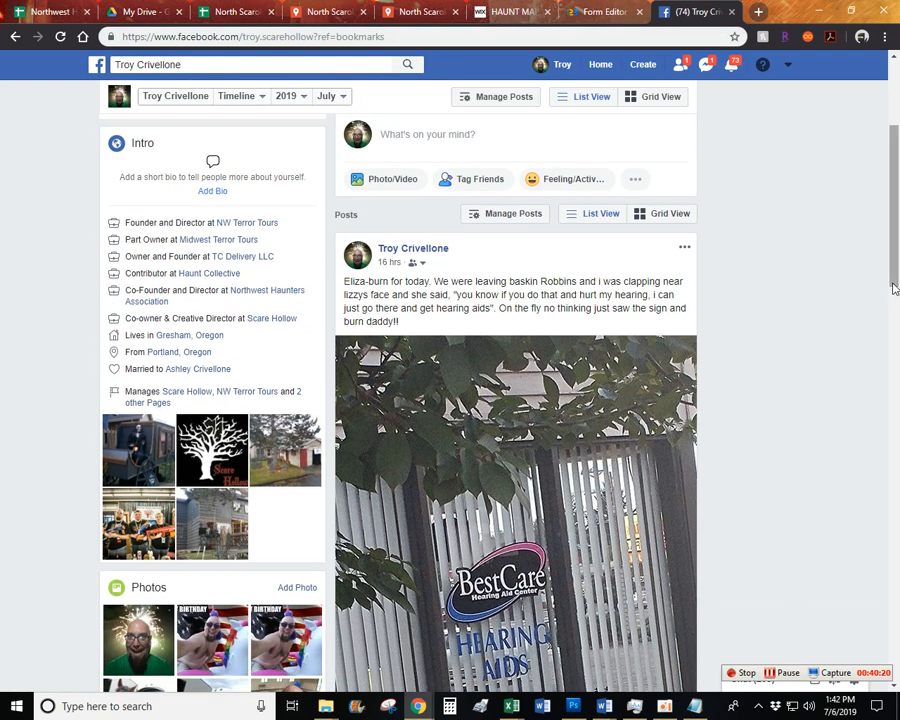
pyautogui.scroll(4, 620, 150)
pyautogui.scroll(-2, 636, 258)
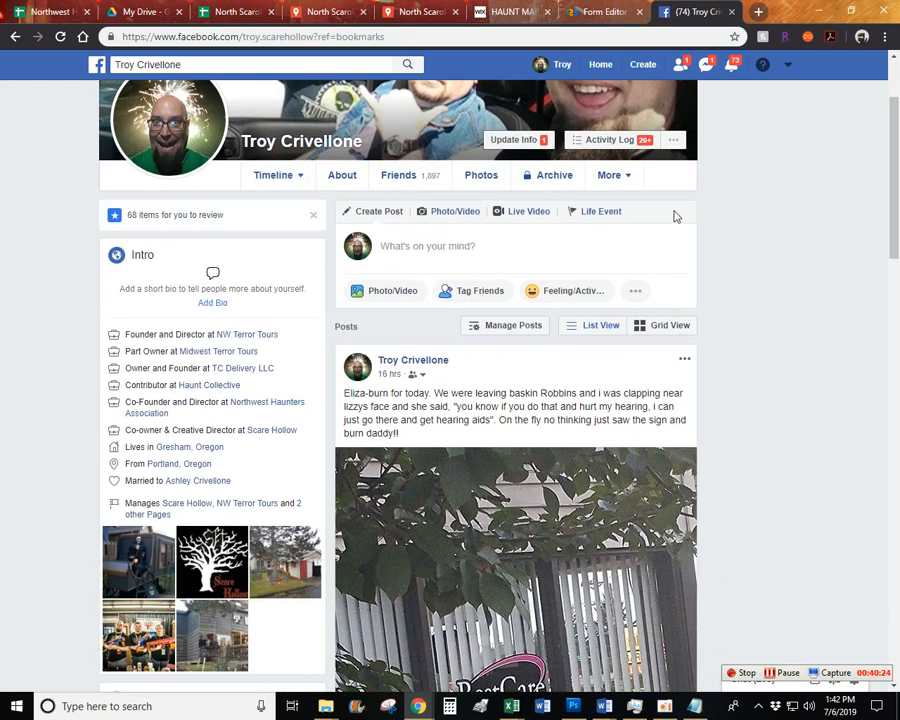
# Preview the Facebook profile with View As, check the public Message option, and return to the haunt map.
pyautogui.click(674, 140)
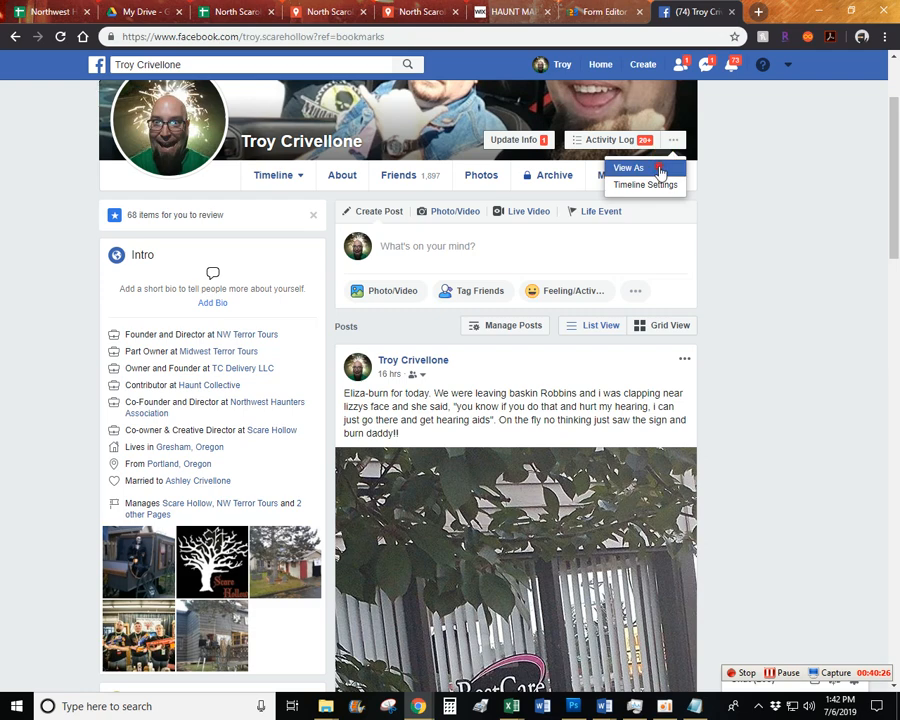
pyautogui.click(669, 168)
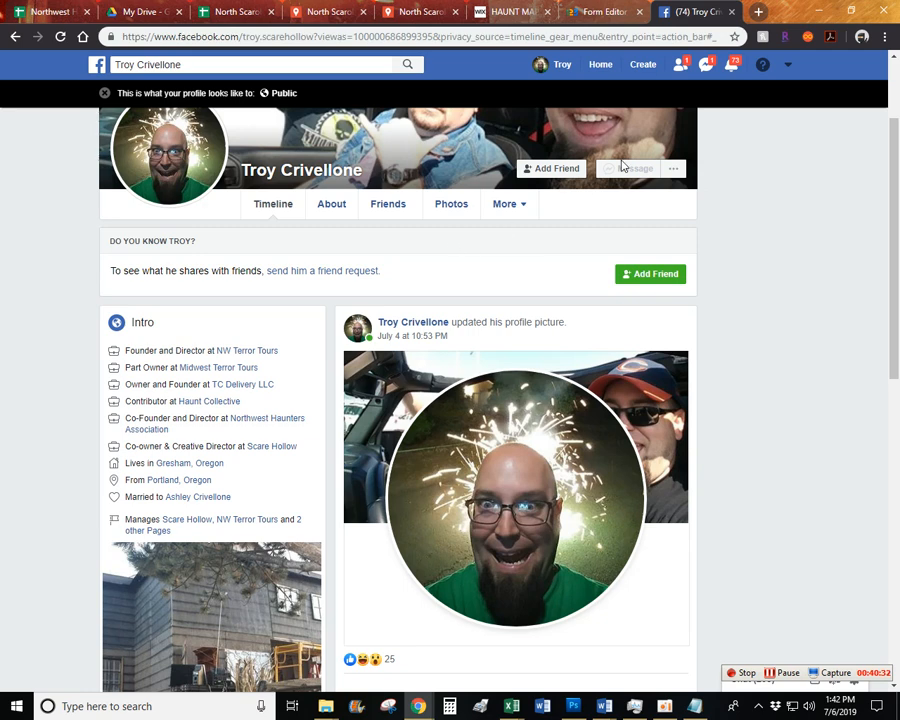
pyautogui.click(635, 170)
pyautogui.click(330, 11)
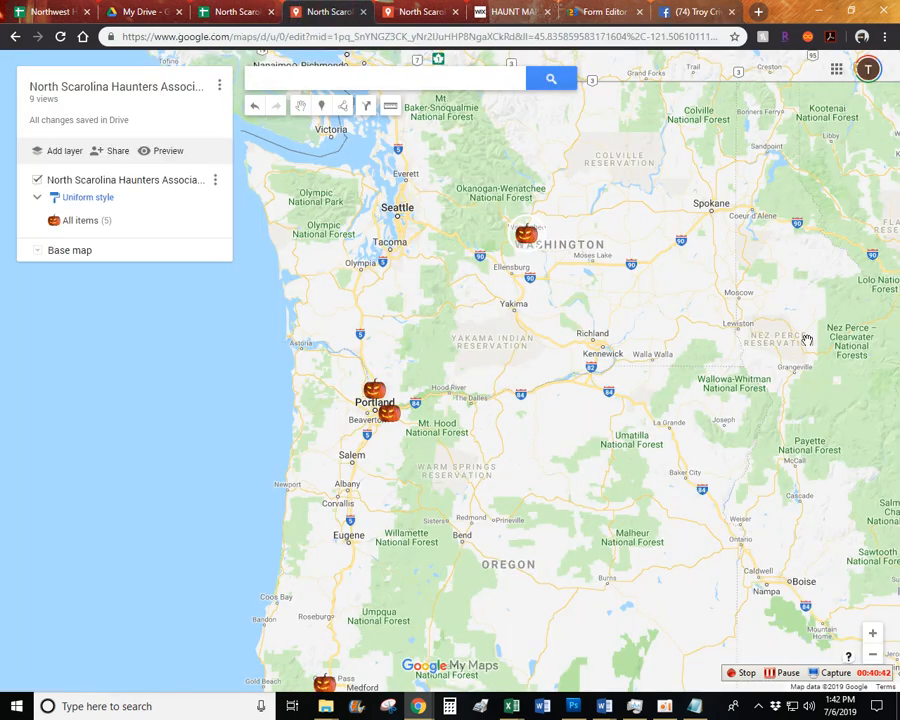